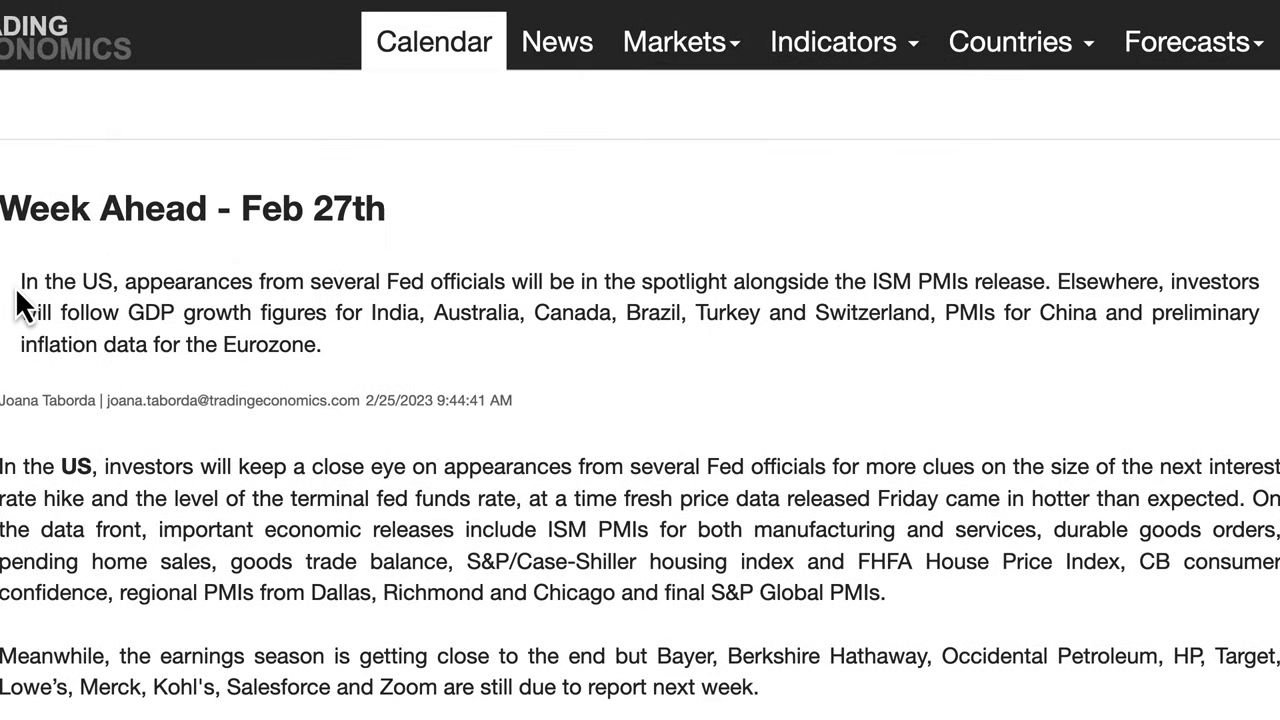
Read the Week Ahead - Feb 27th summary, highlighting the Fed appearances, ISM PMIs, GDP, China PMI and Eurozone inflation passages
left_click_drag(22, 281, 1097, 284)
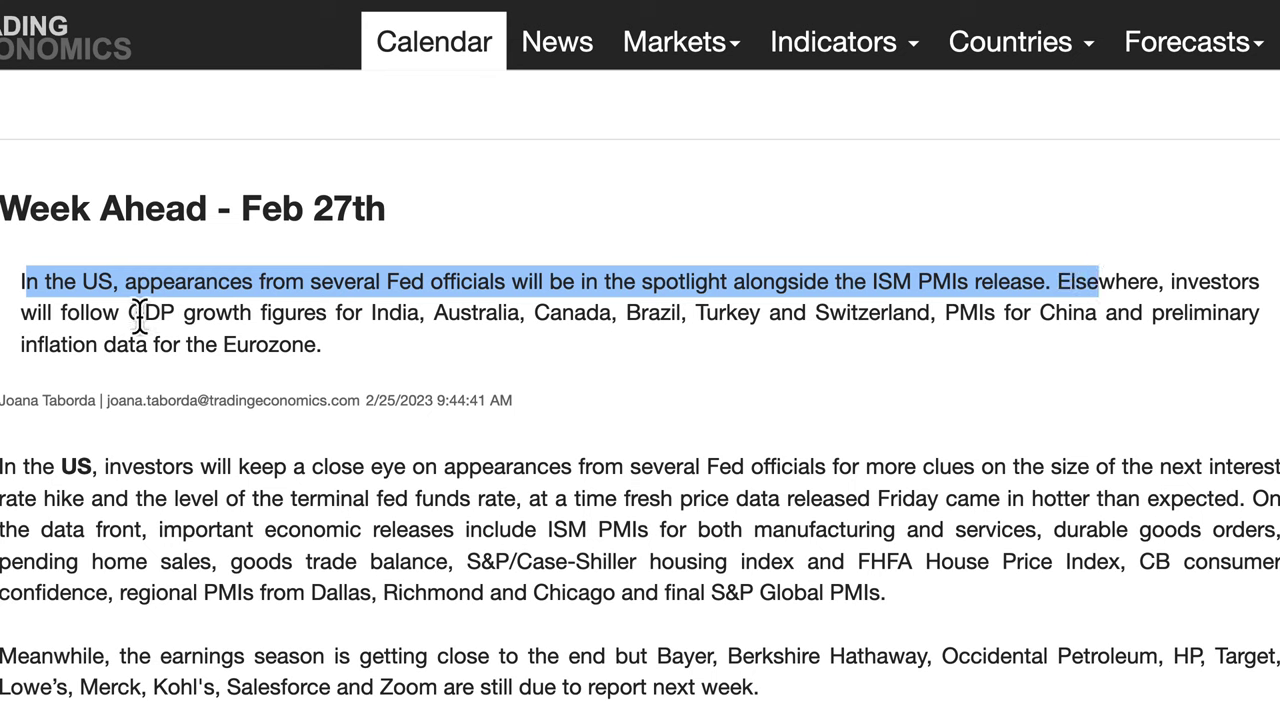
left_click_drag(146, 318, 467, 325)
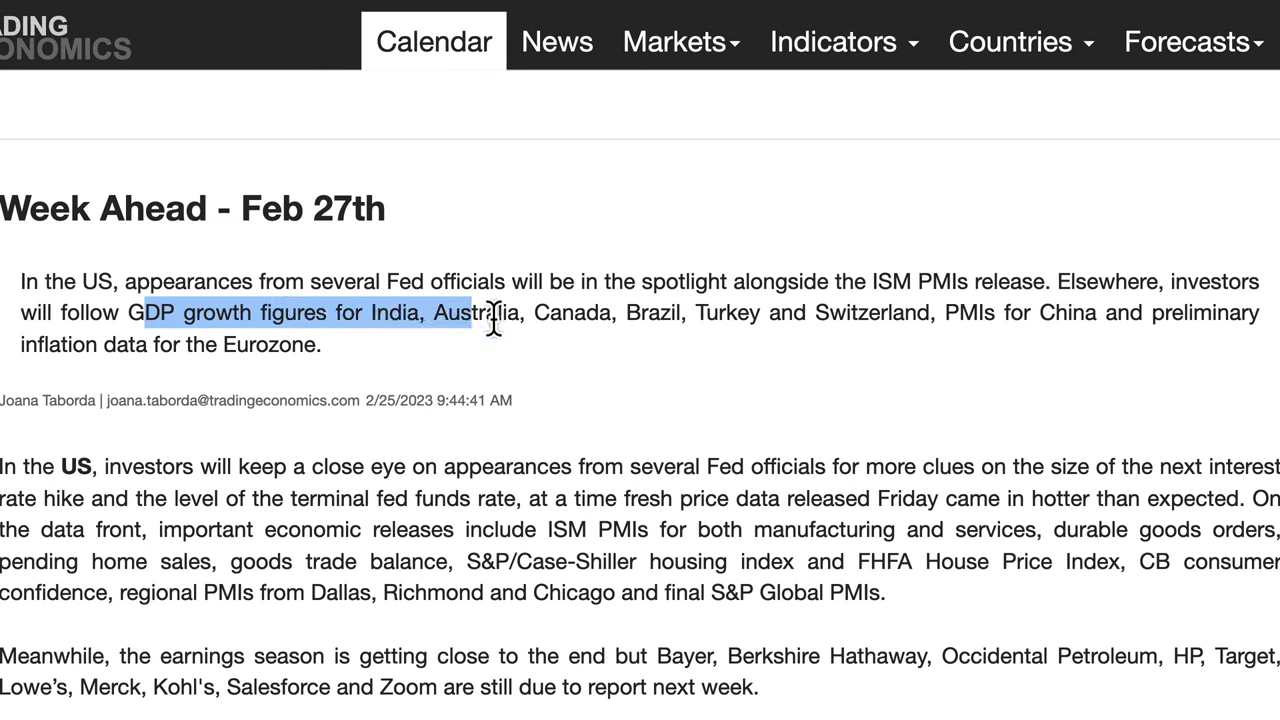
double_click(495, 325)
double_click(577, 322)
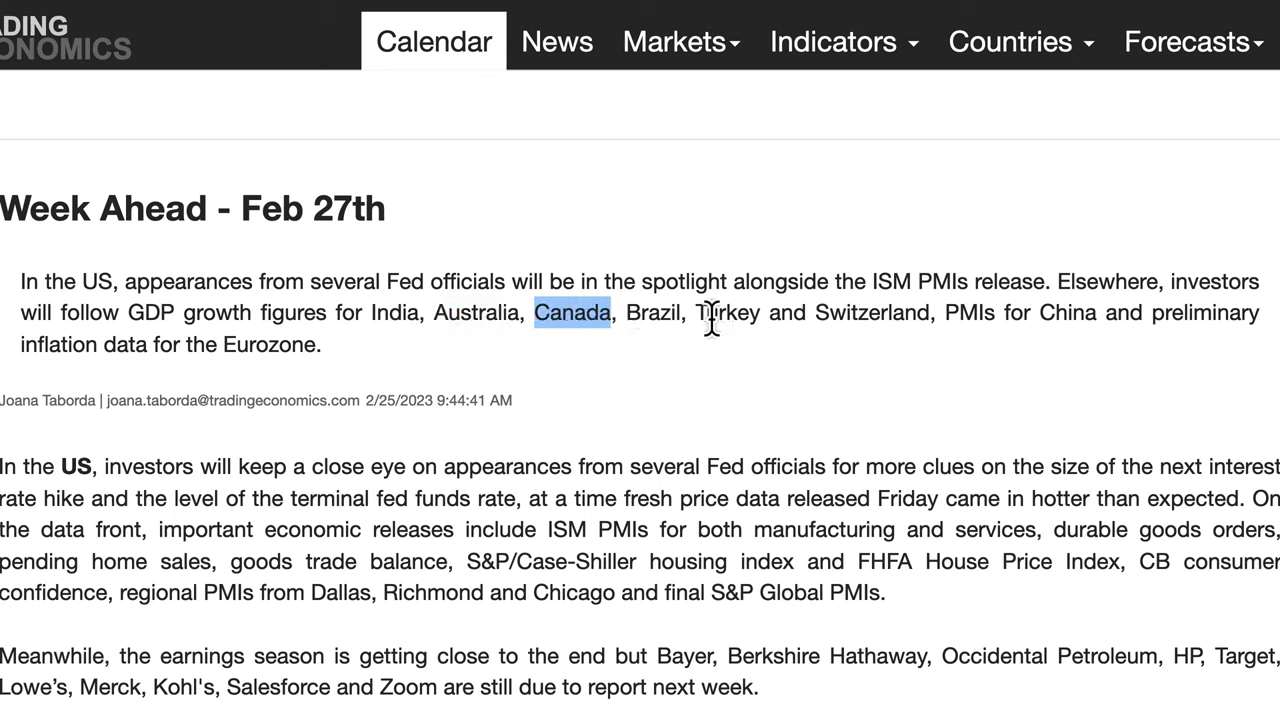
double_click(877, 316)
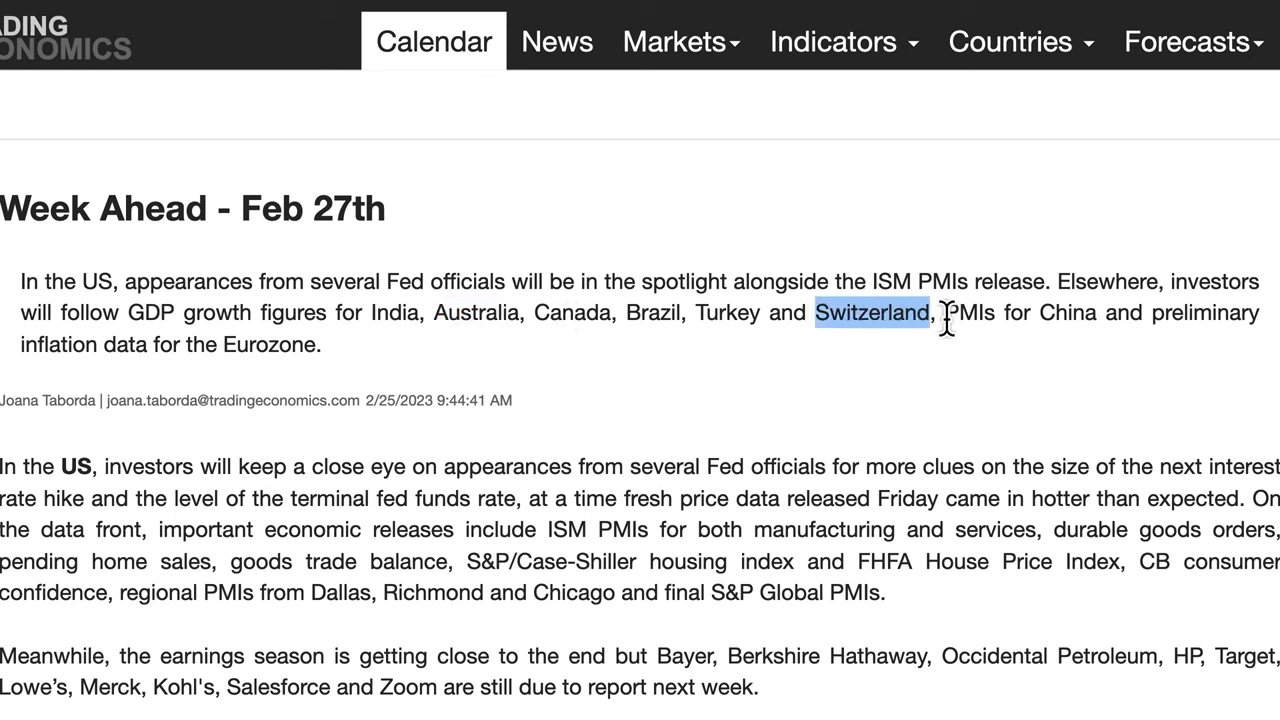
left_click_drag(945, 318, 1068, 320)
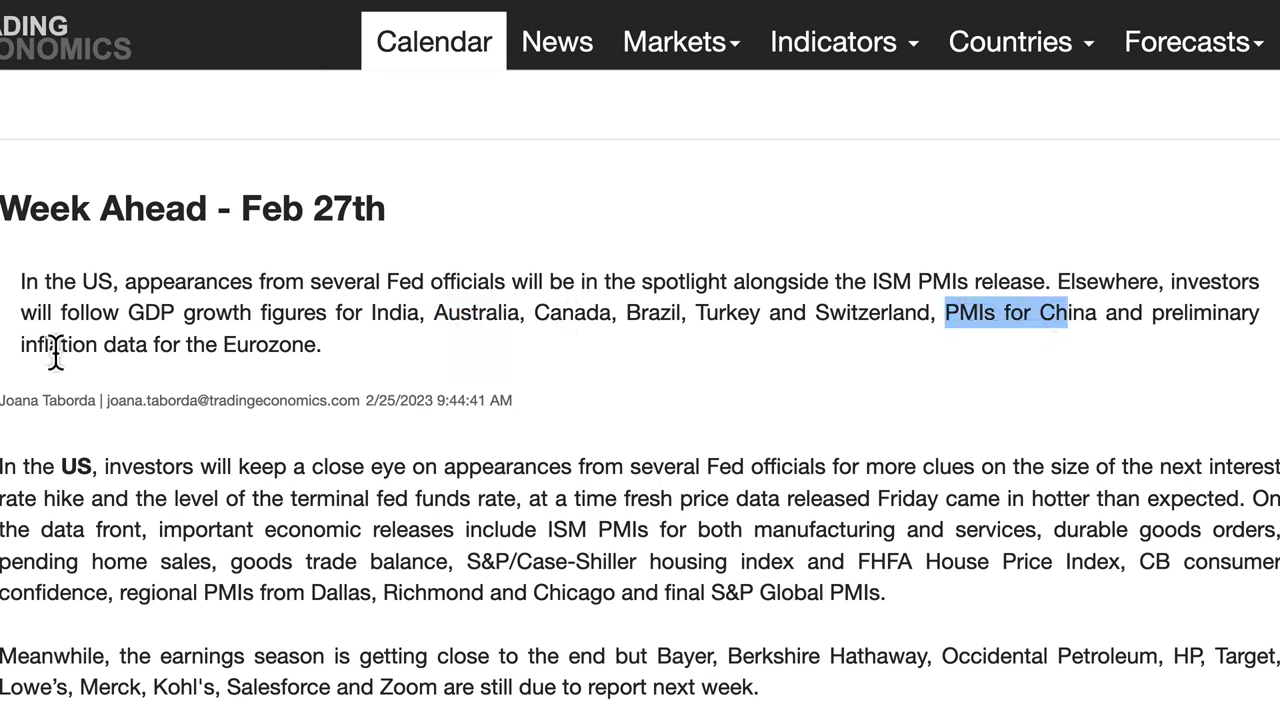
left_click_drag(48, 345, 316, 355)
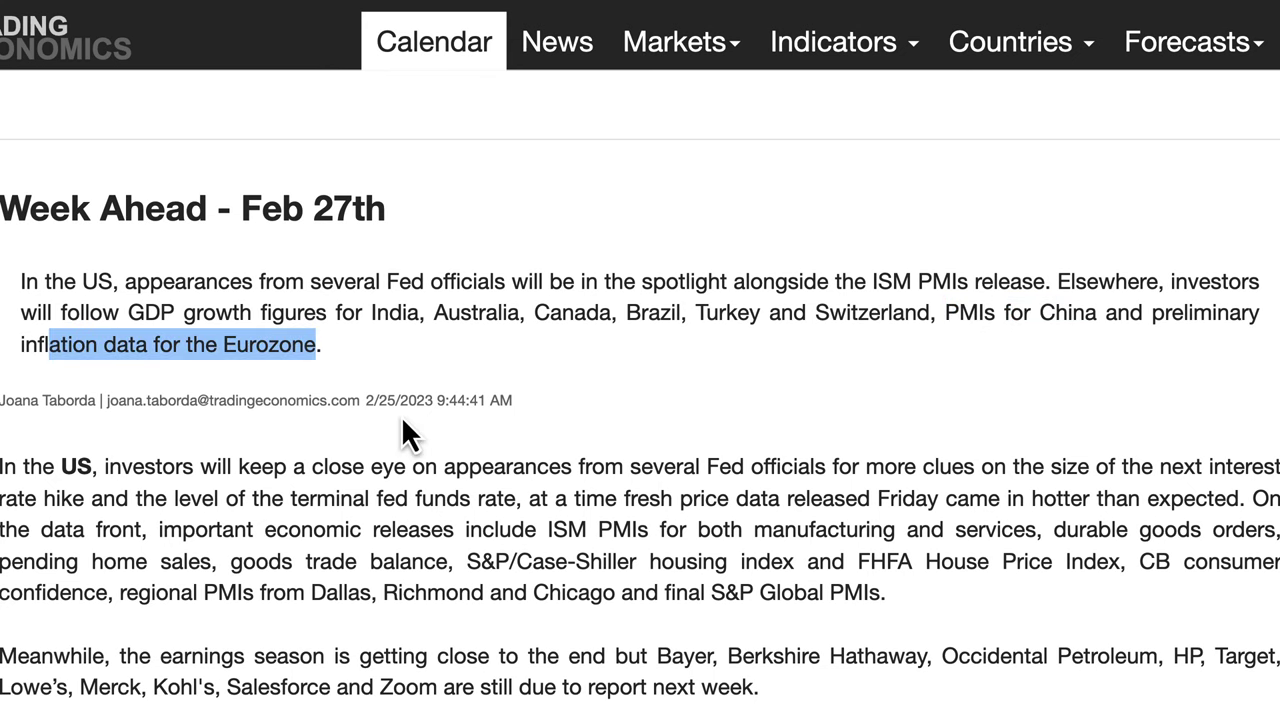
scroll(545, 445, "down", 5)
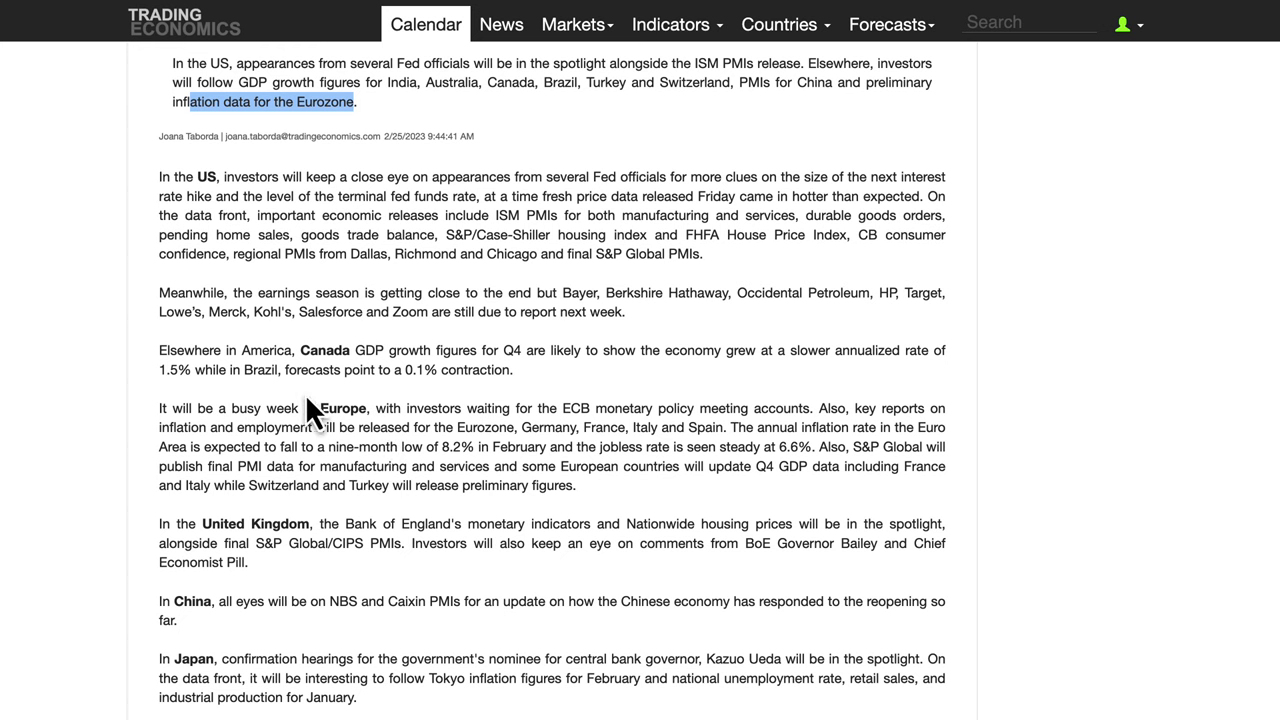
Return to the Trading Economics home page and reopen the Week Ahead - Feb 27th article
left_click(165, 42)
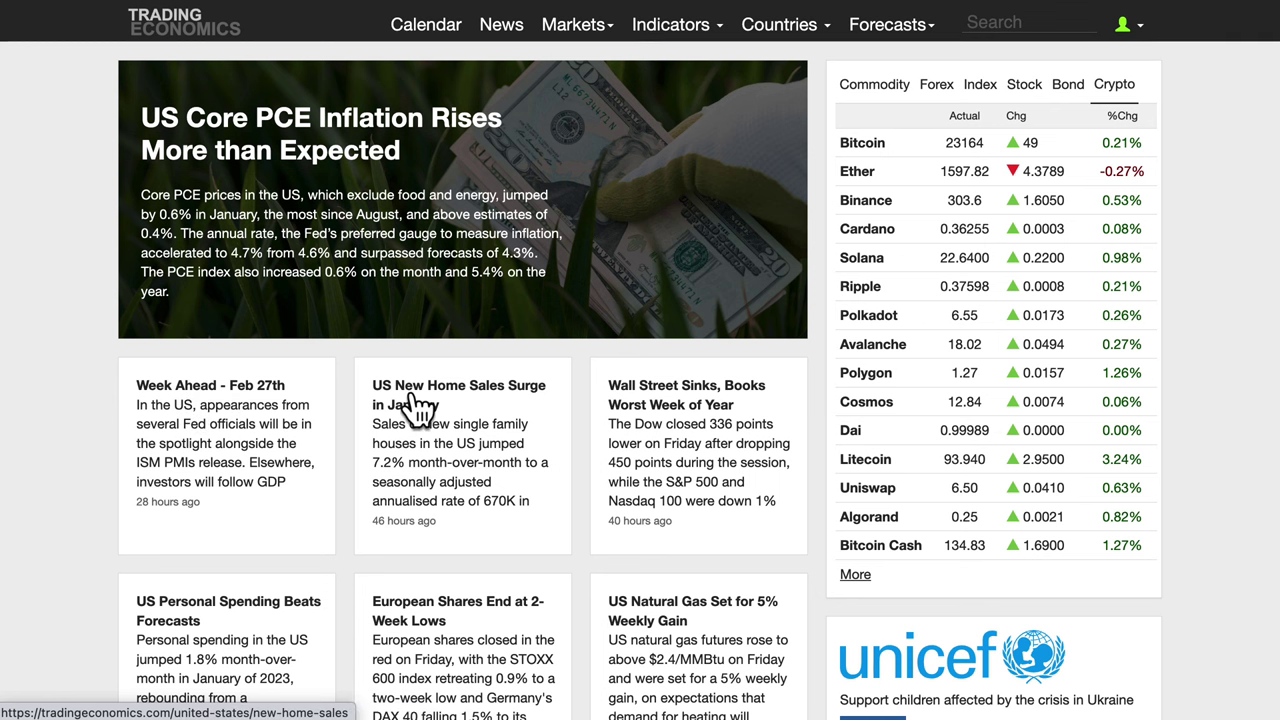
left_click(238, 393)
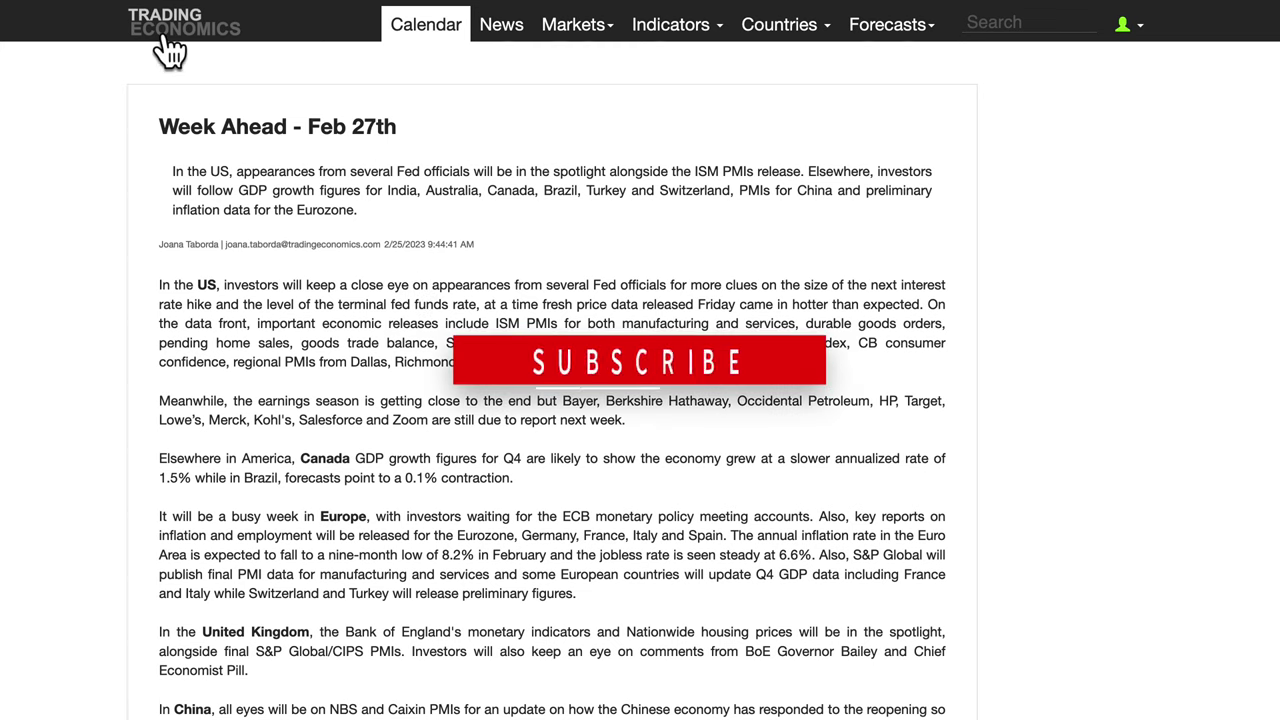
Switch to TradingView and examine the recent candles and price zones on the daily DXY chart
left_click(300, 4)
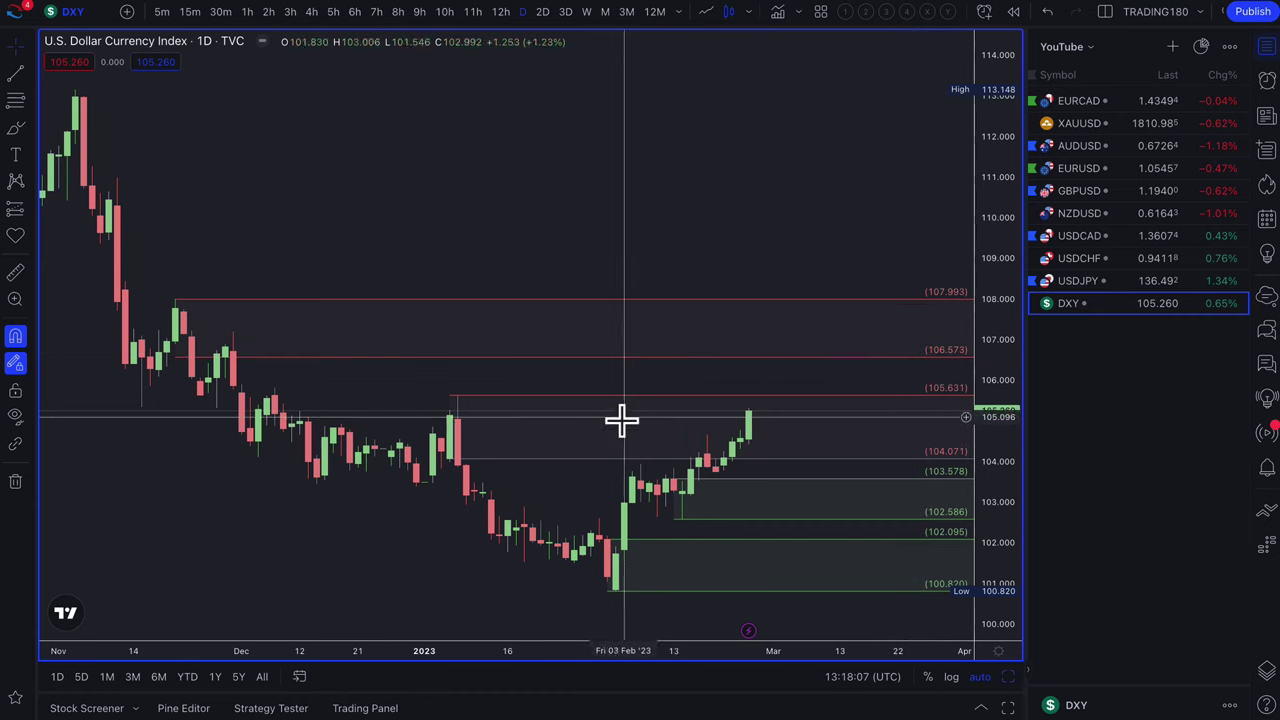
left_click_drag(634, 431, 748, 450)
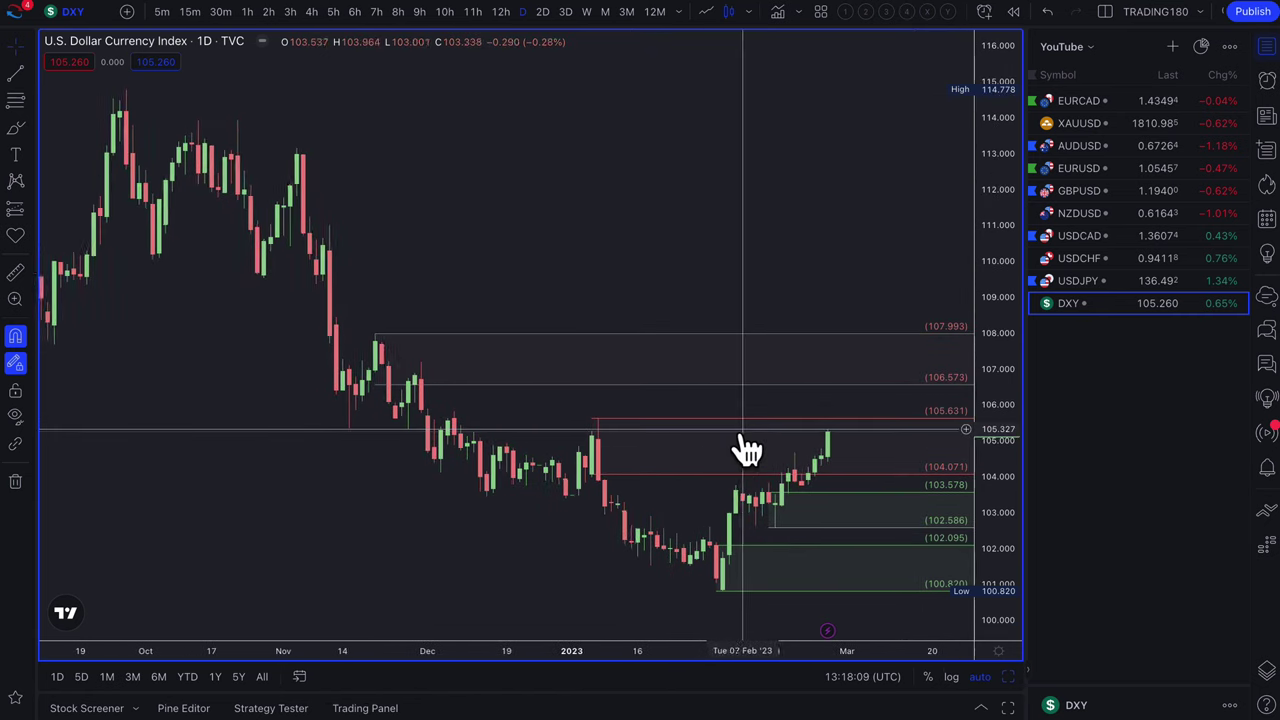
scroll(748, 450, "up", 3)
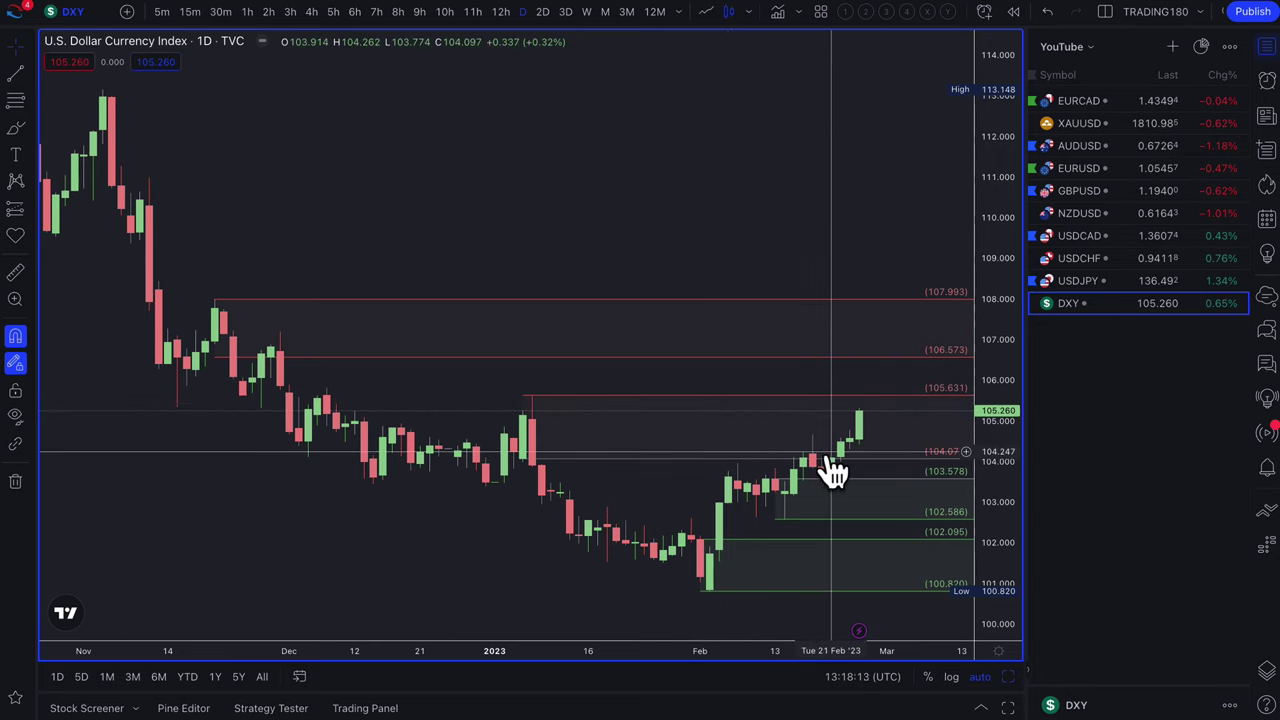
left_click_drag(827, 457, 809, 491)
scroll(809, 491, "up", 3)
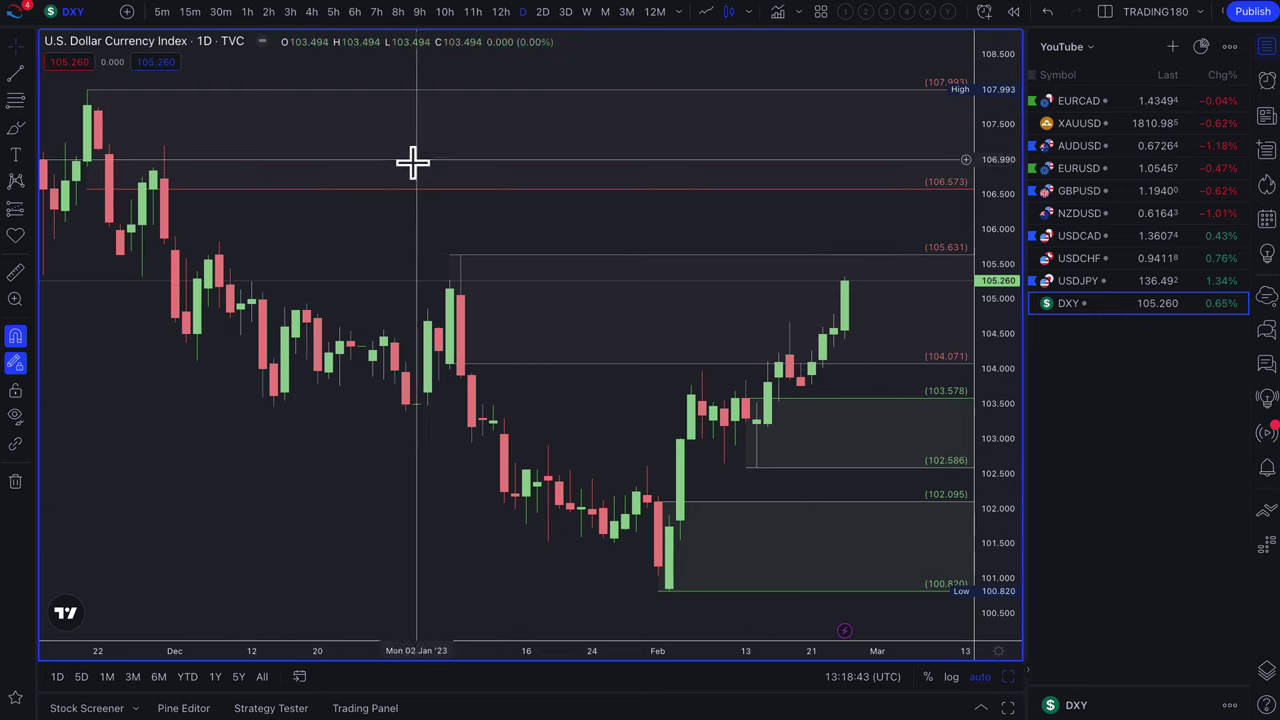
Switch to the Bloomberg article on the global economy and highlight its inflation headline and the paragraph about sticky price pressures
left_click(300, 2)
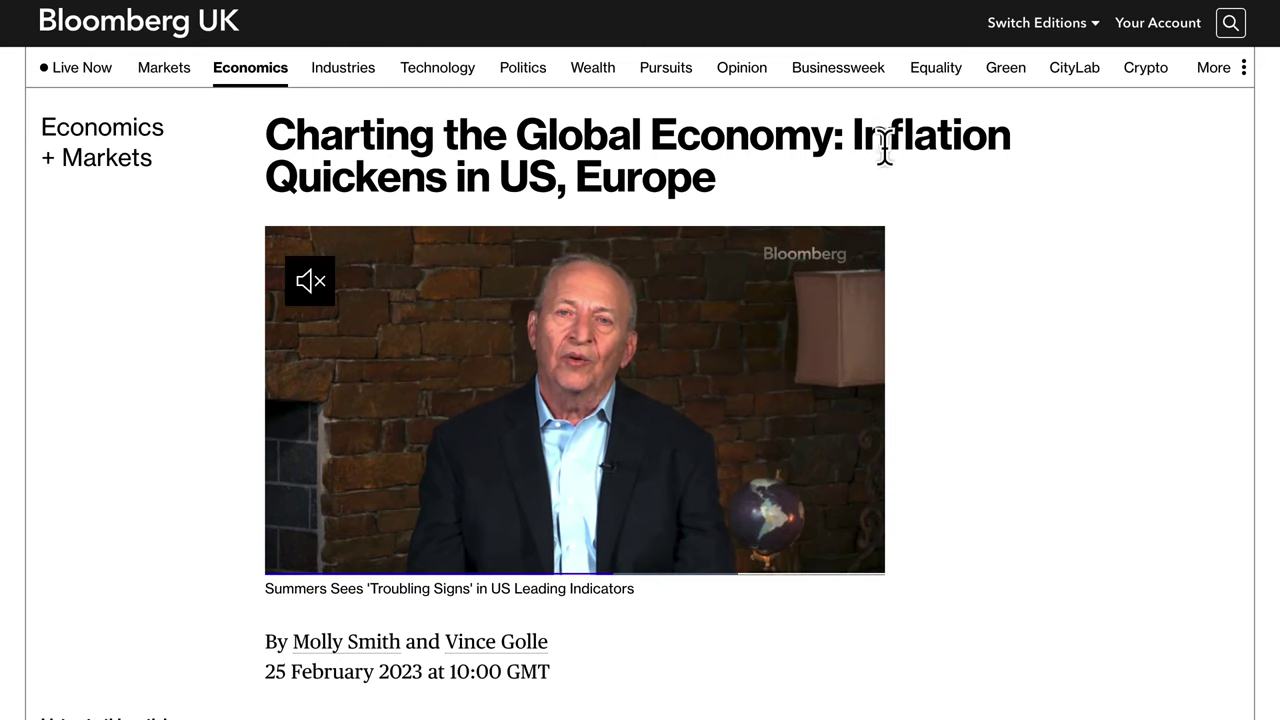
left_click_drag(851, 137, 1013, 150)
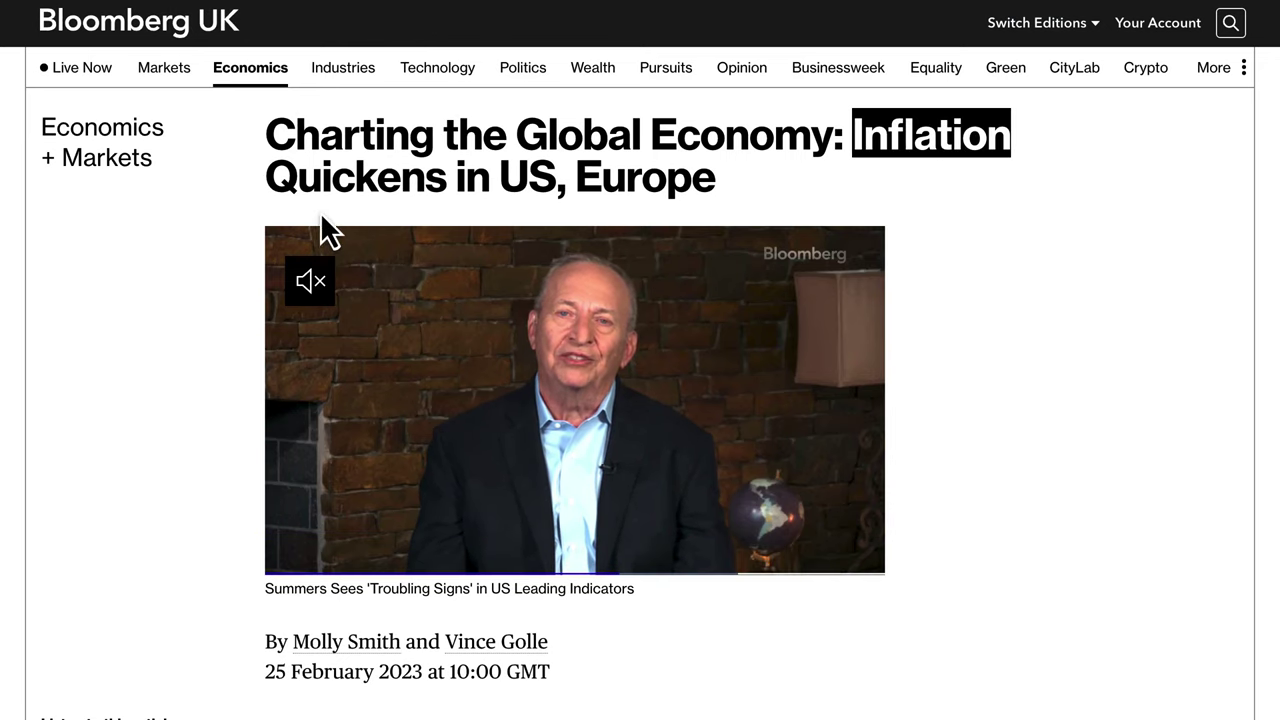
left_click_drag(297, 177, 576, 178)
scroll(650, 243, "down", 3)
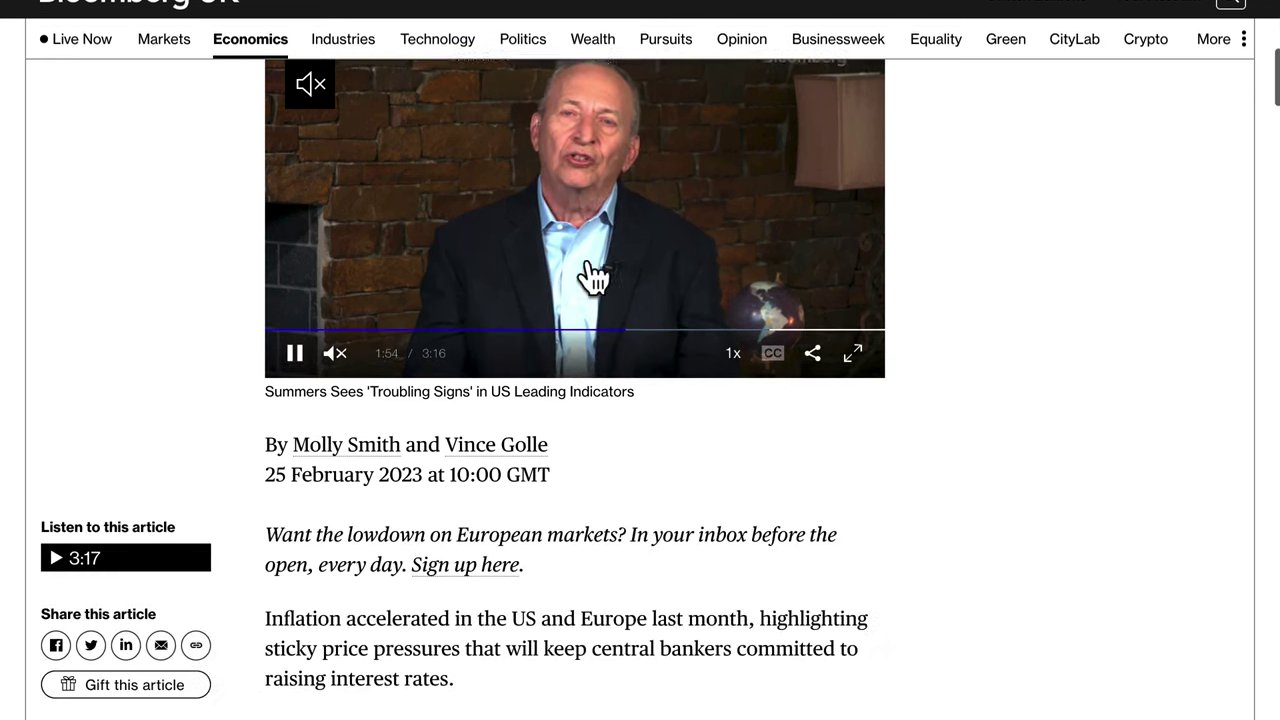
left_click_drag(270, 566, 471, 633)
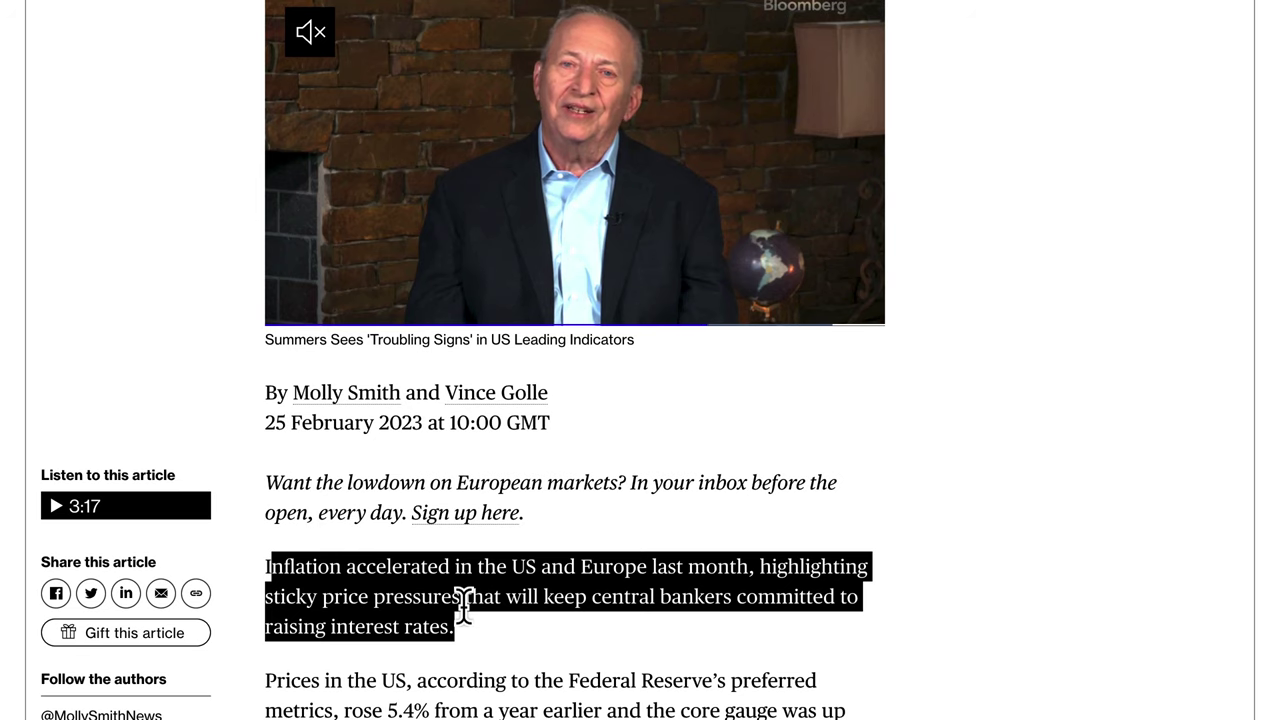
left_click(279, 535)
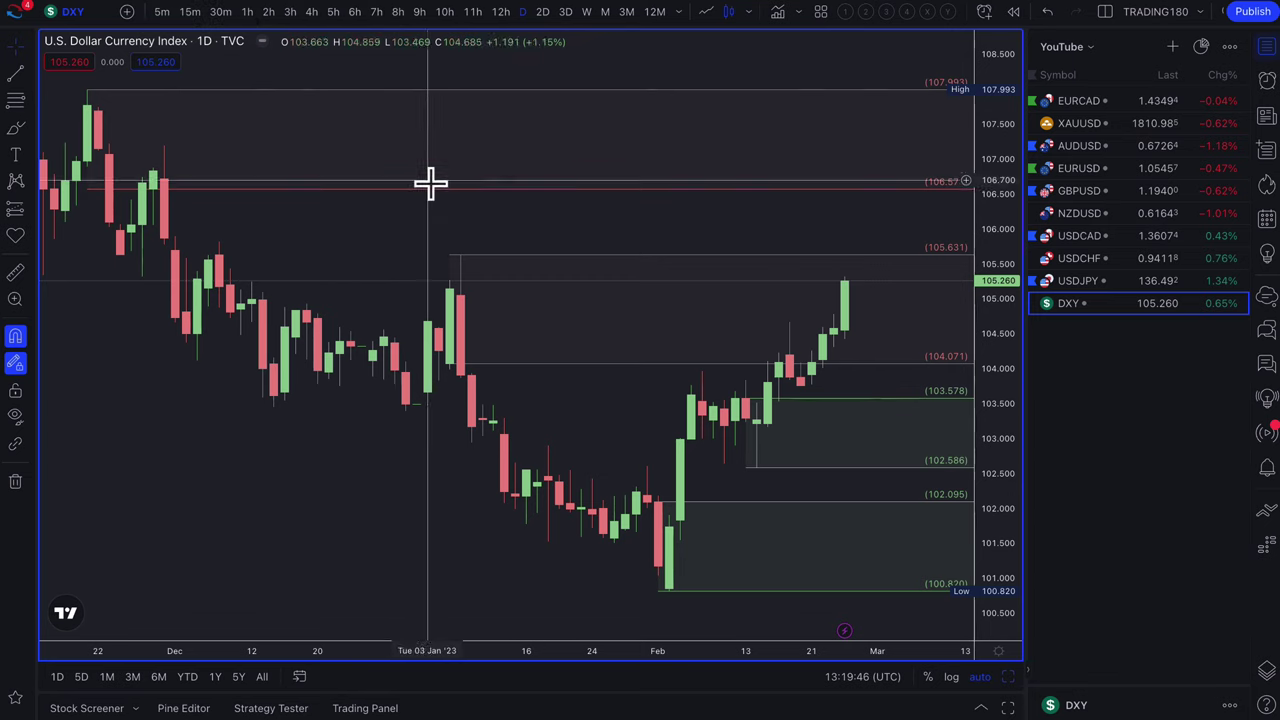
Switch back to TradingView and examine the supply and demand zones around the latest DXY daily candles
left_click(210, 2)
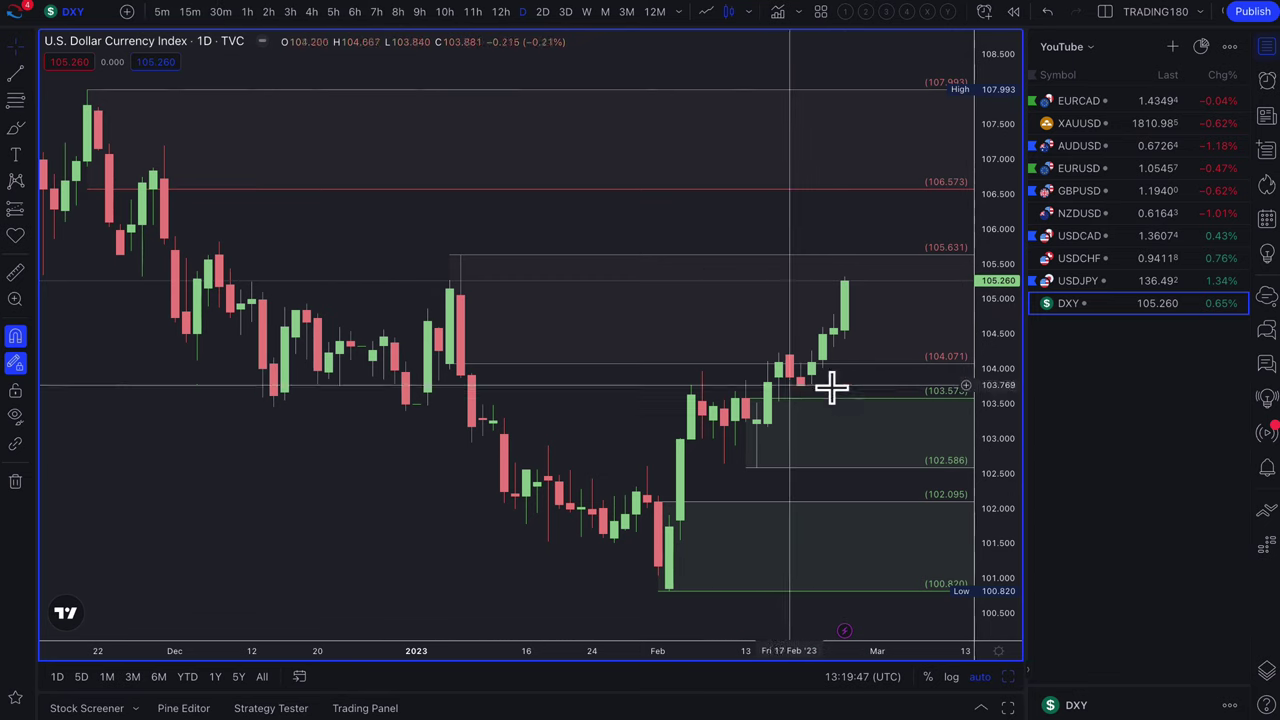
scroll(749, 423, "down", 3)
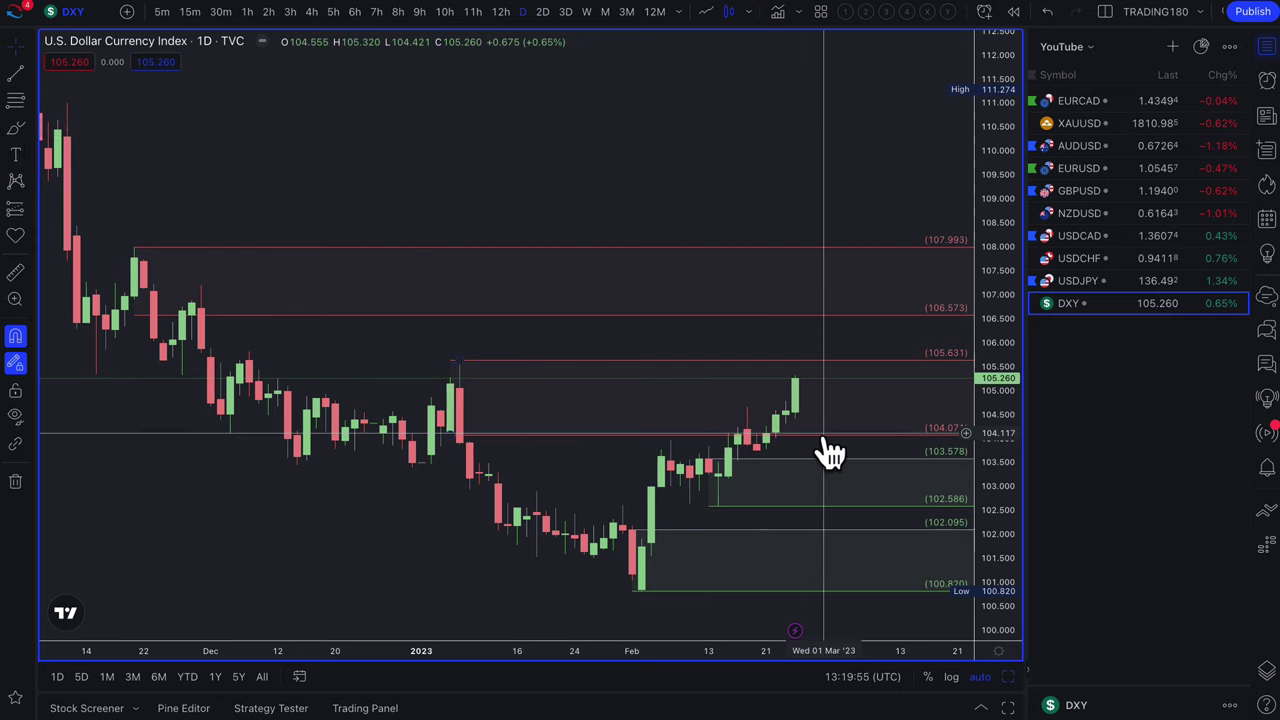
left_click(795, 453)
right_click(805, 453)
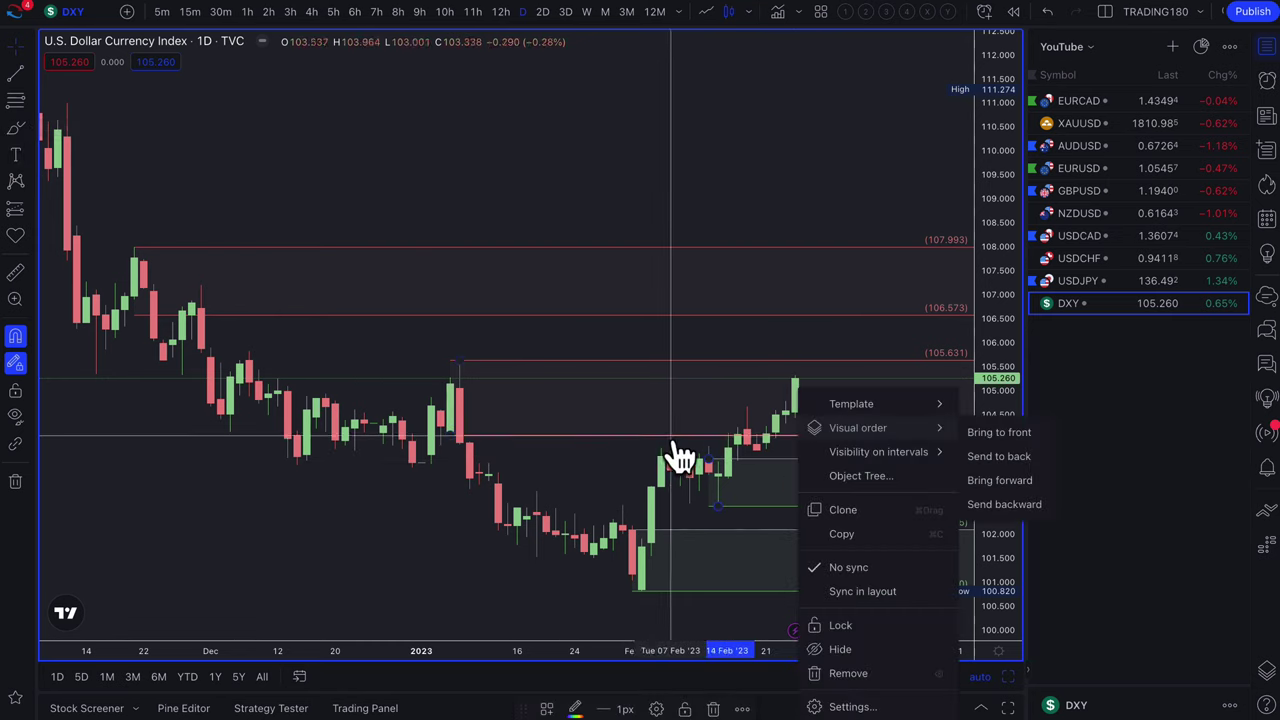
left_click(731, 409)
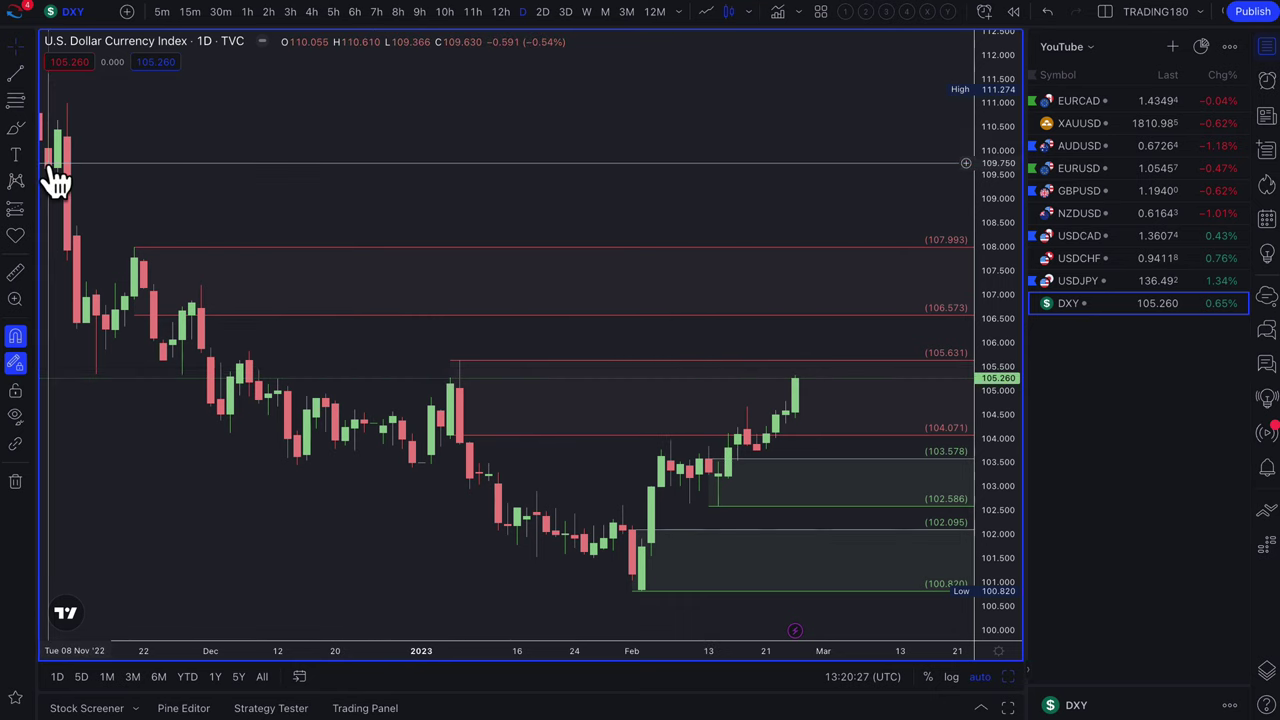
Draw a DXY price zone between 103.914 and 103.760 from the 20 February candle and apply the 2. DEMAND template
left_click(15, 100)
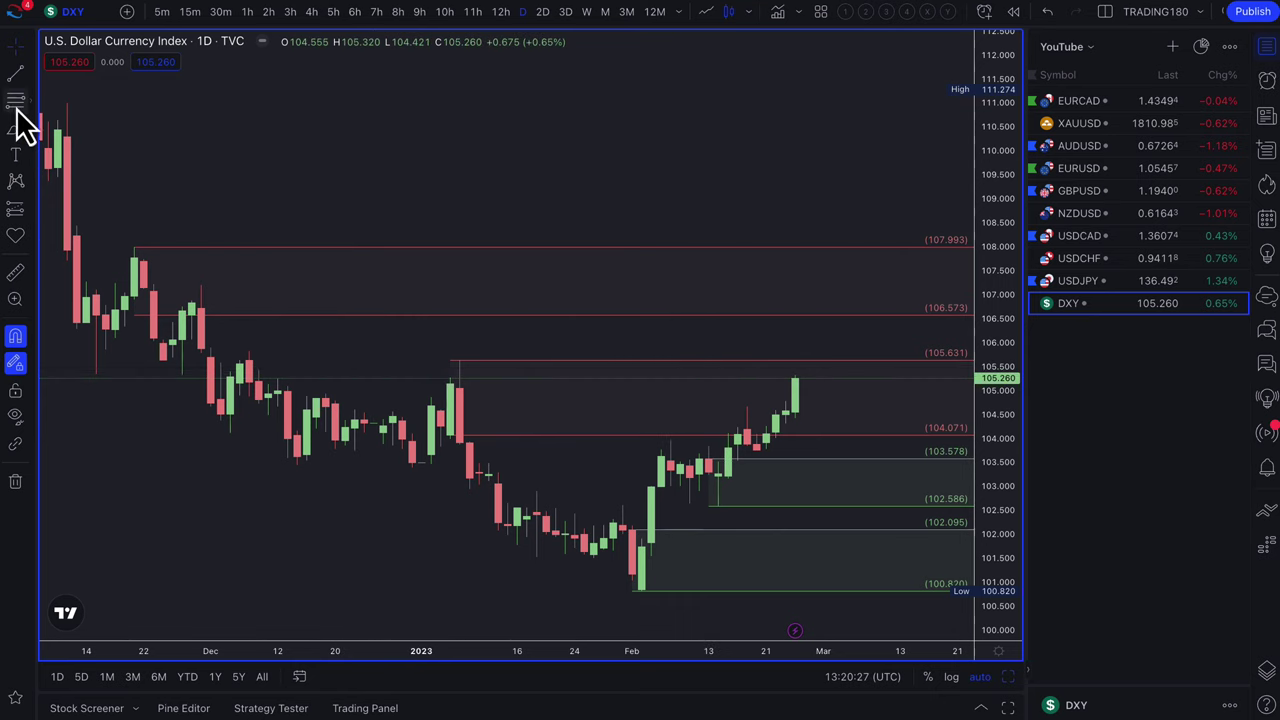
left_click(762, 449)
left_click(757, 452)
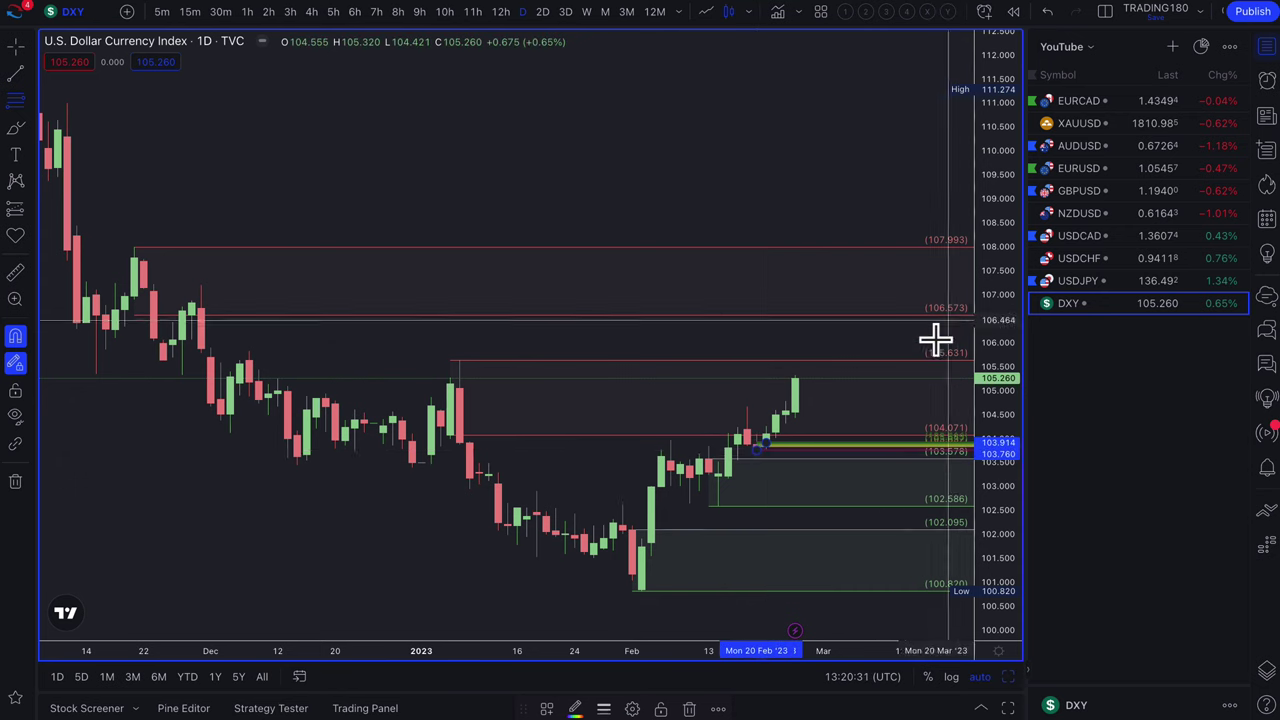
left_click(545, 710)
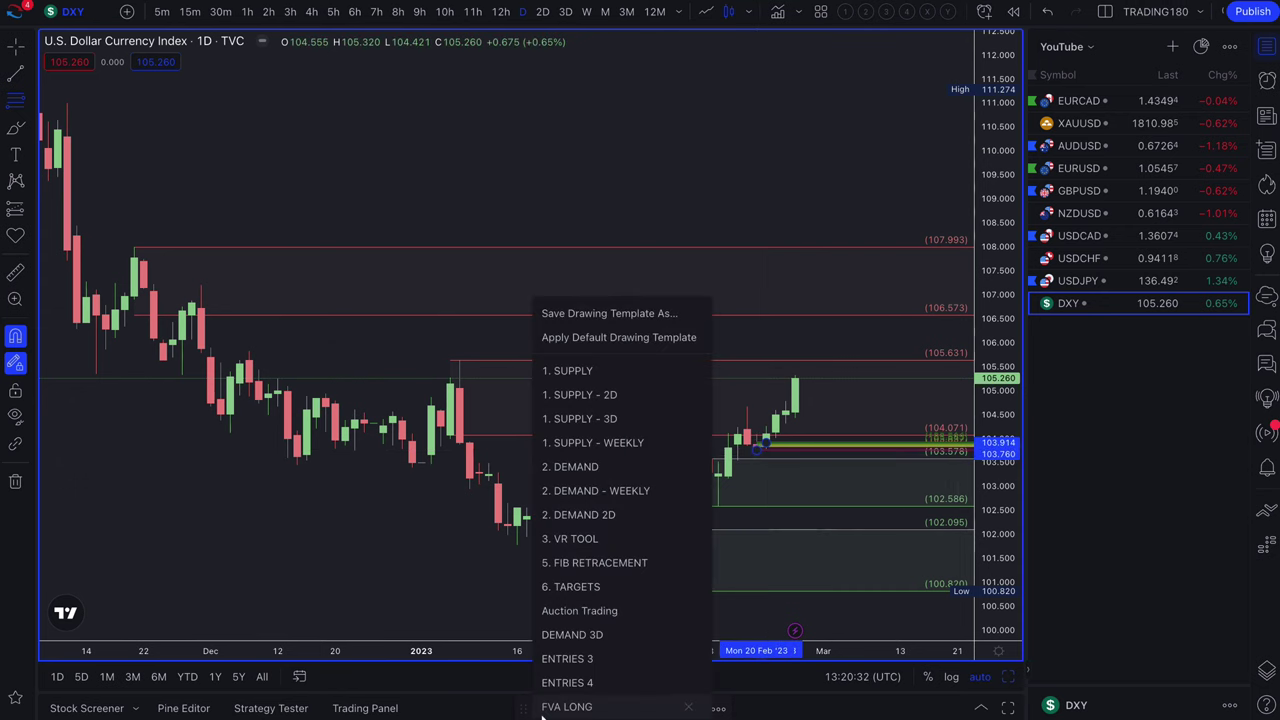
left_click(613, 467)
scroll(749, 466, "up", 5)
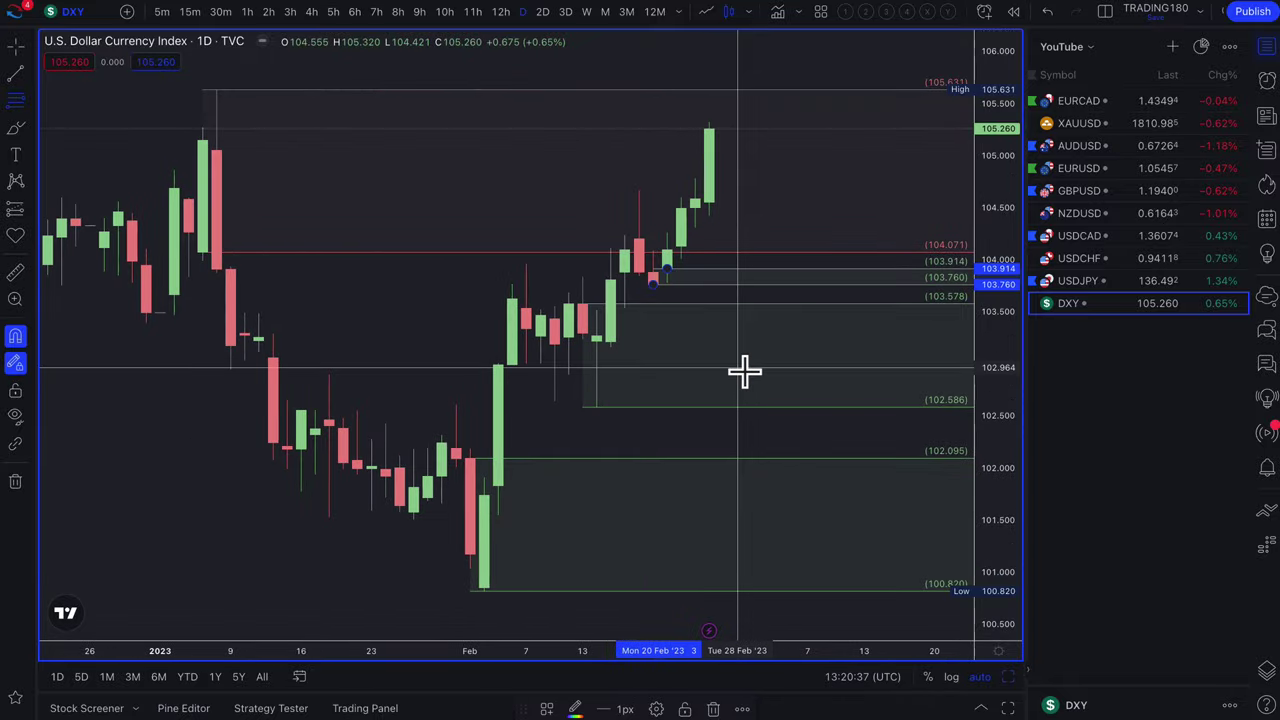
left_click(600, 322)
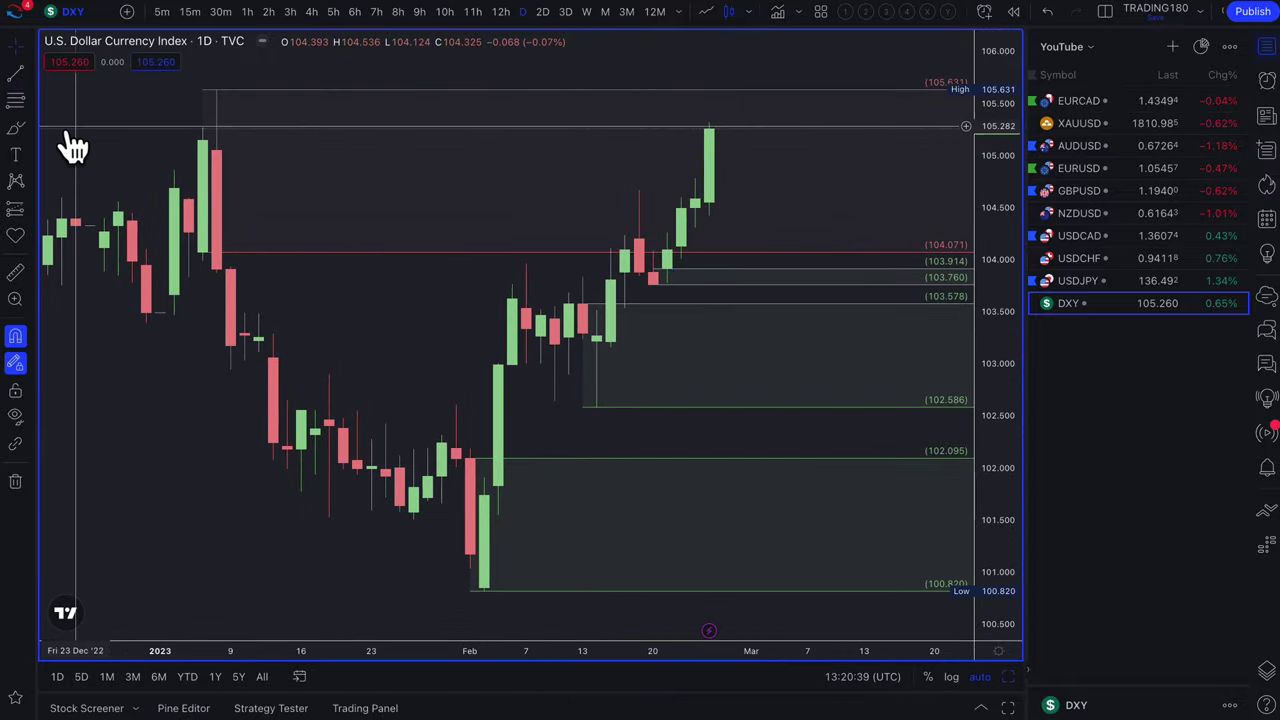
Brush two projected bounce paths with arrowheads on DXY, one turning up from the 103.760 zone, the other inside the 103.578–102.586 zone
left_click(15, 128)
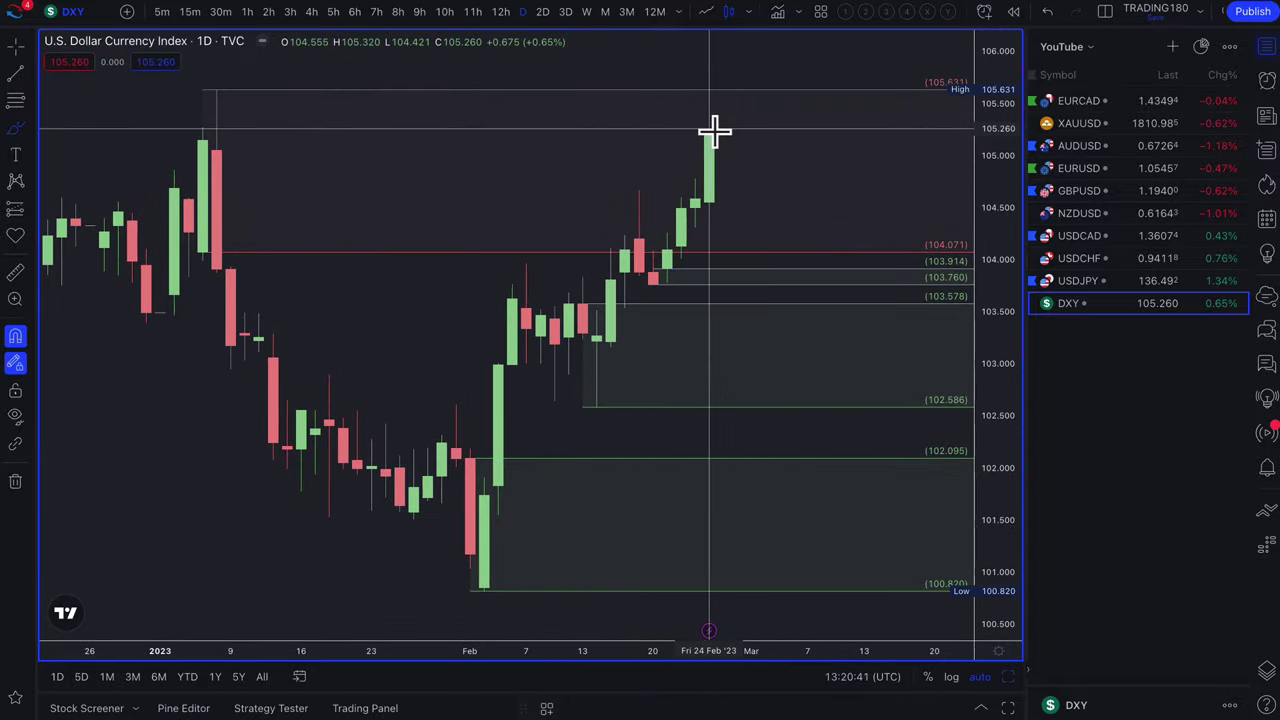
mouse_move(710, 130)
left_mouse_down()
mouse_move(783, 283)
mouse_move(874, 223)
mouse_move(876, 236)
left_mouse_up()
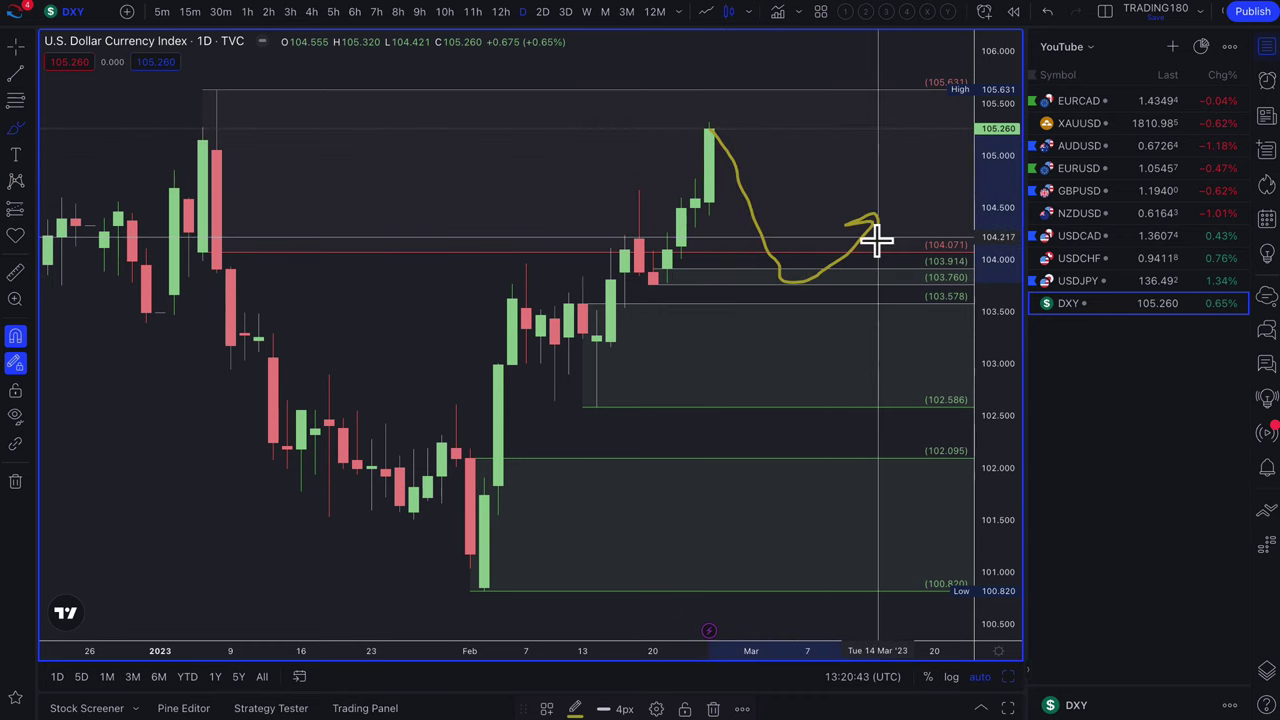
mouse_move(793, 330)
left_mouse_down()
mouse_move(920, 280)
mouse_move(918, 300)
left_mouse_up()
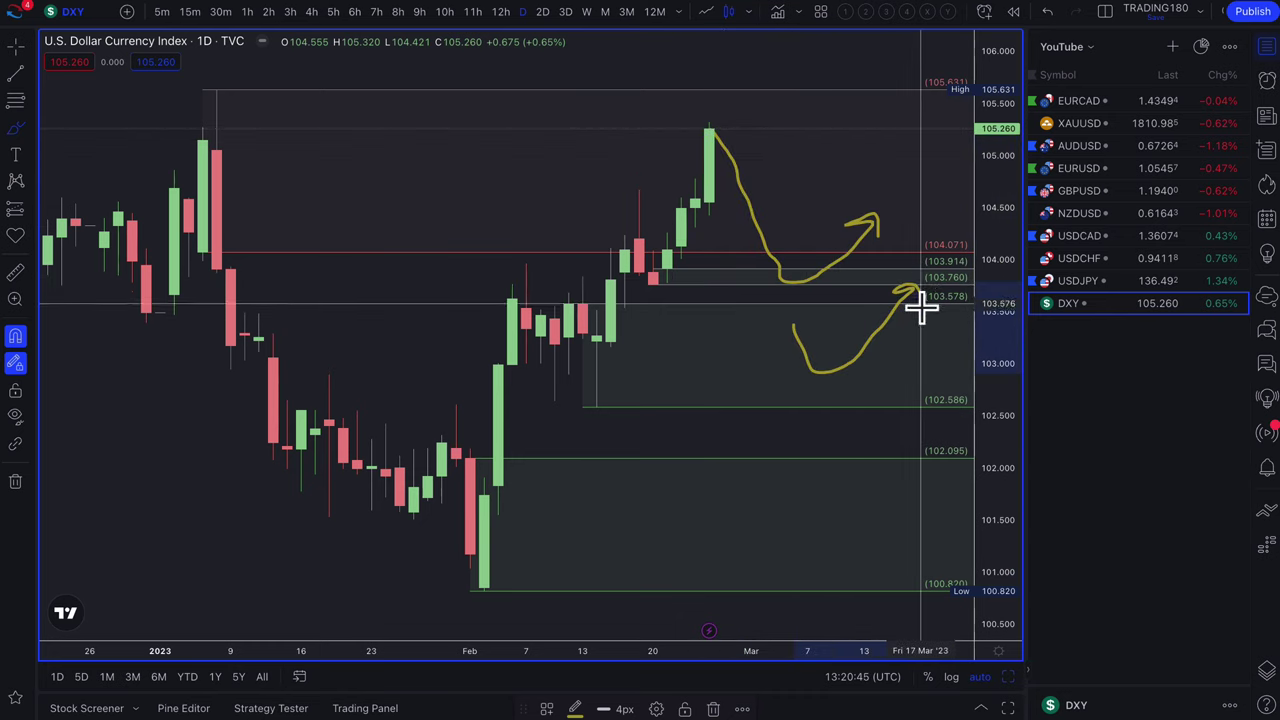
scroll(762, 320, "down", 3)
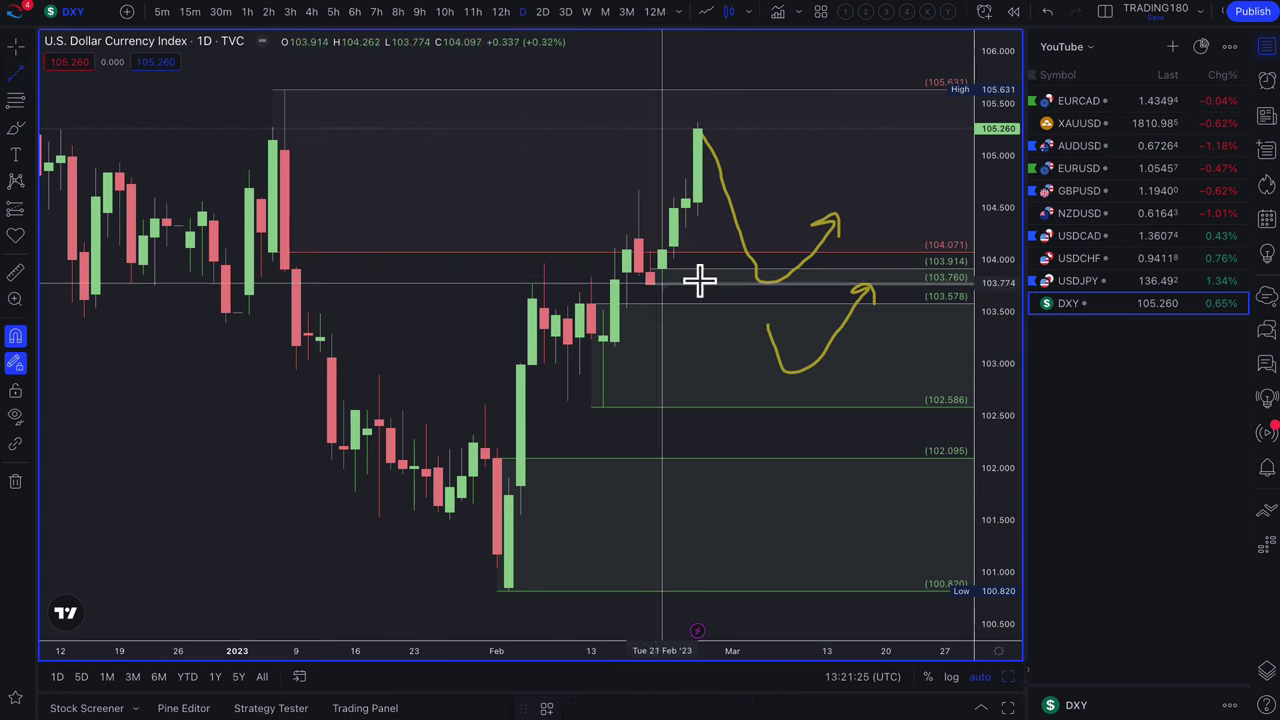
left_click_drag(700, 277, 720, 285)
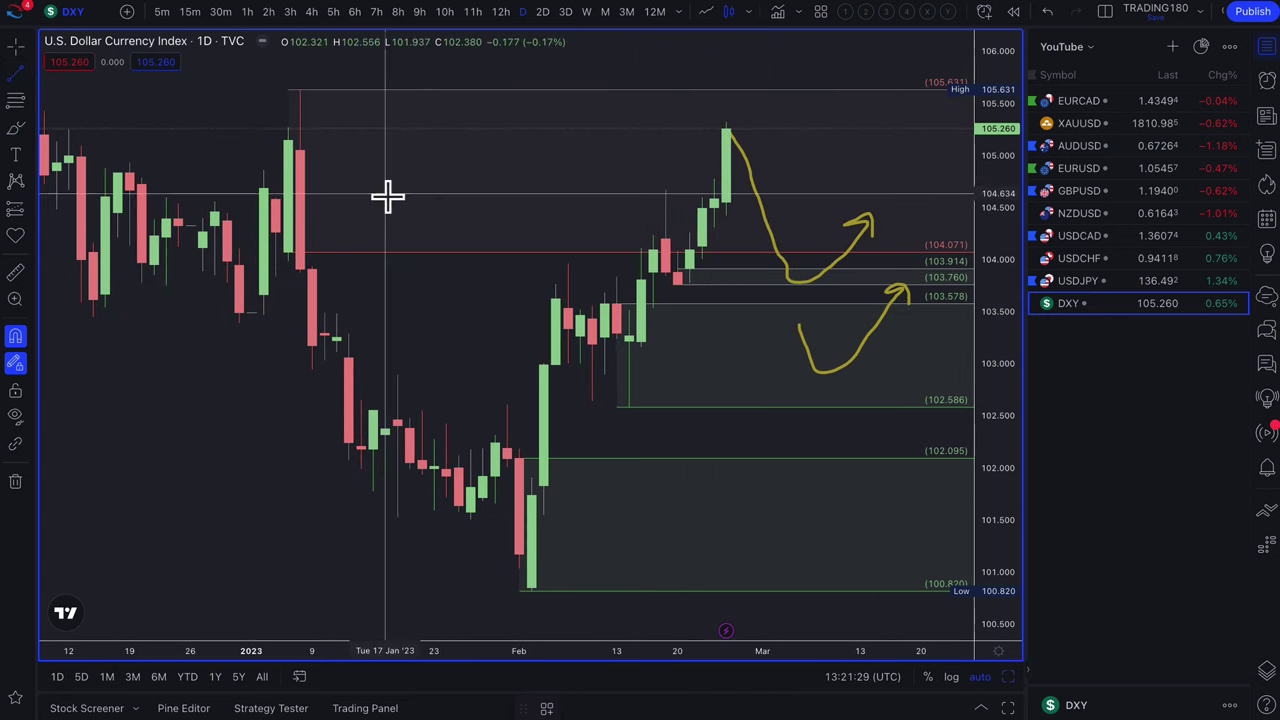
scroll(533, 247, "down", 5)
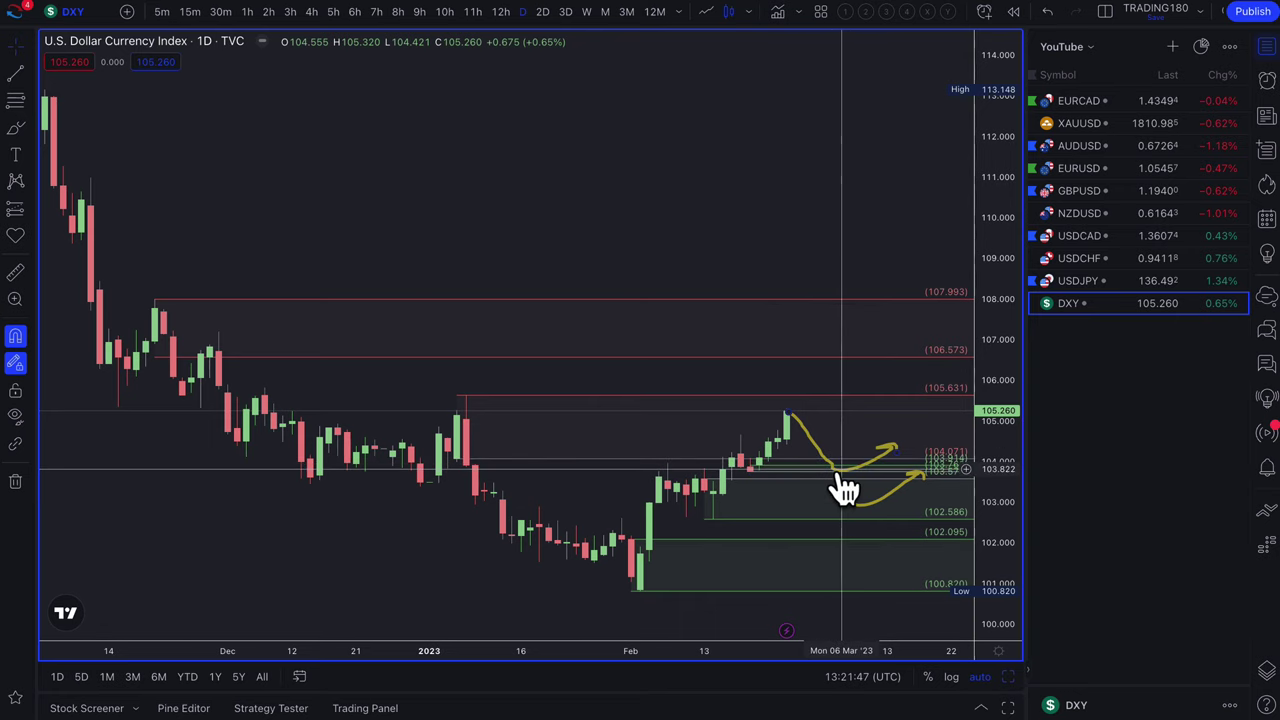
Switch to the daily USDJPY chart and brush a circle around the latest candles at the 134.778 level
left_click(1095, 280)
scroll(531, 443, "up", 5)
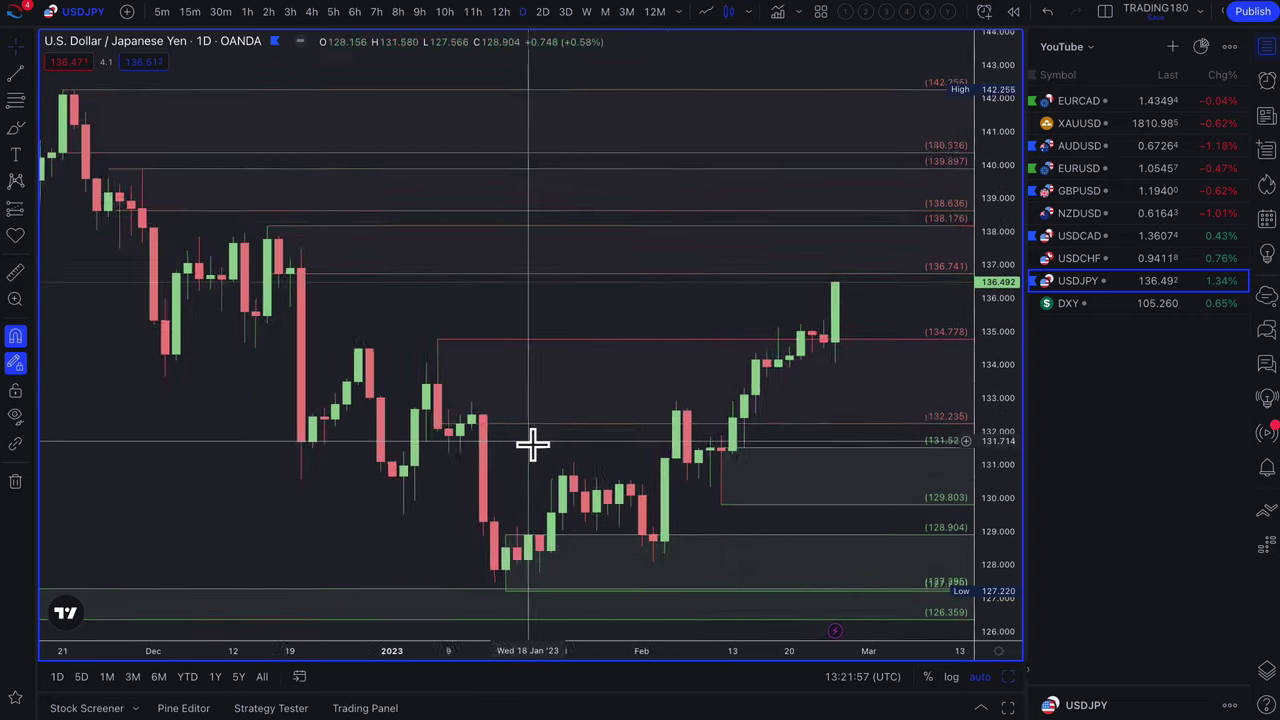
left_click(15, 128)
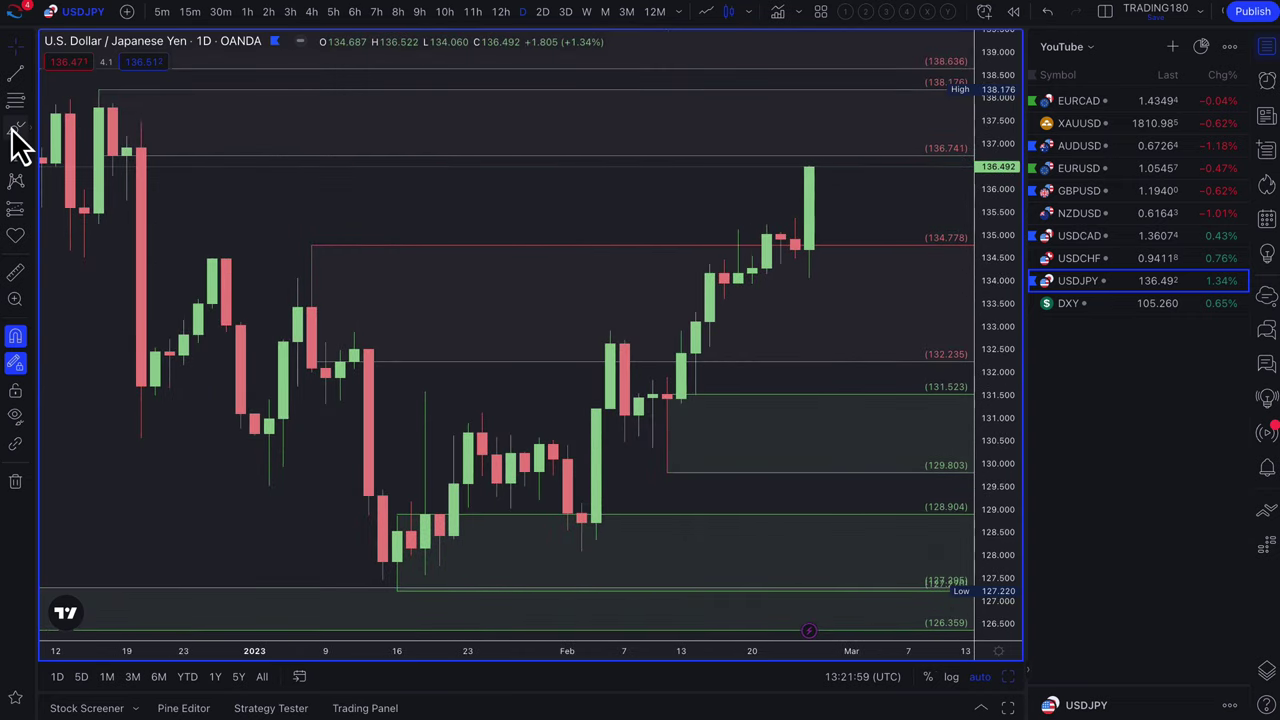
mouse_move(797, 224)
left_mouse_down()
mouse_move(737, 240)
mouse_move(797, 262)
mouse_move(766, 220)
left_mouse_up()
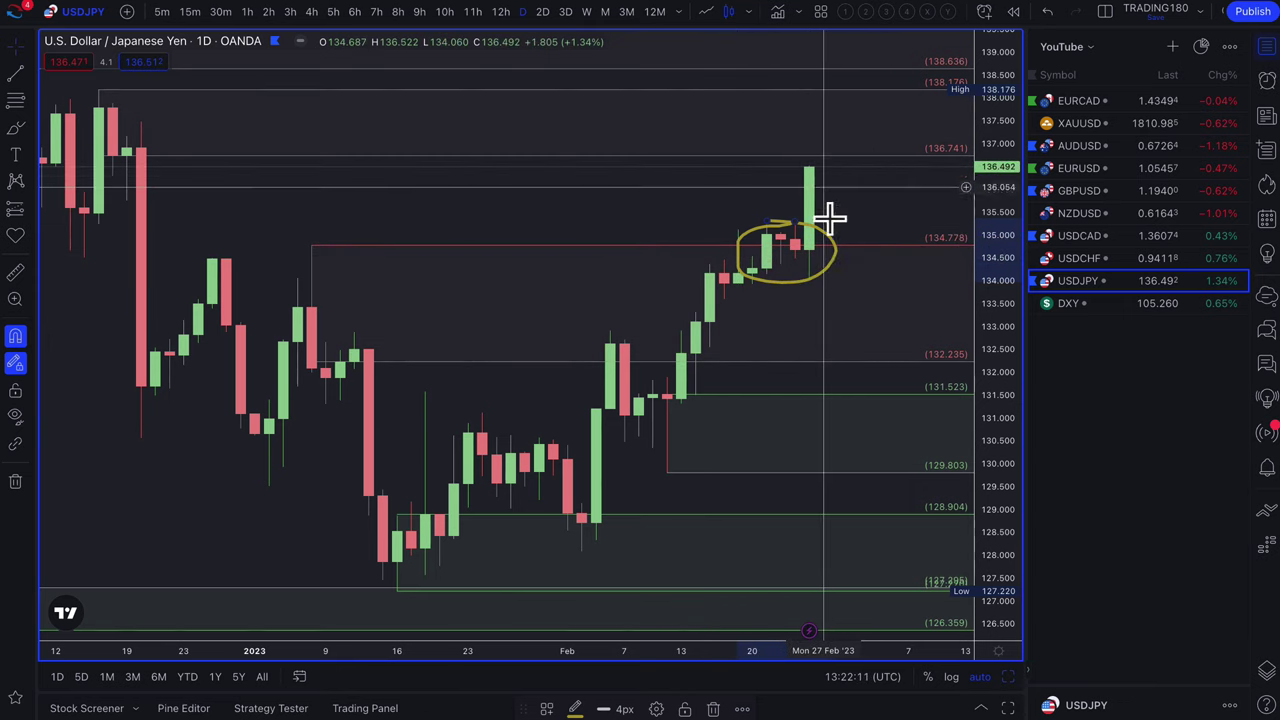
scroll(830, 250, "down", 3)
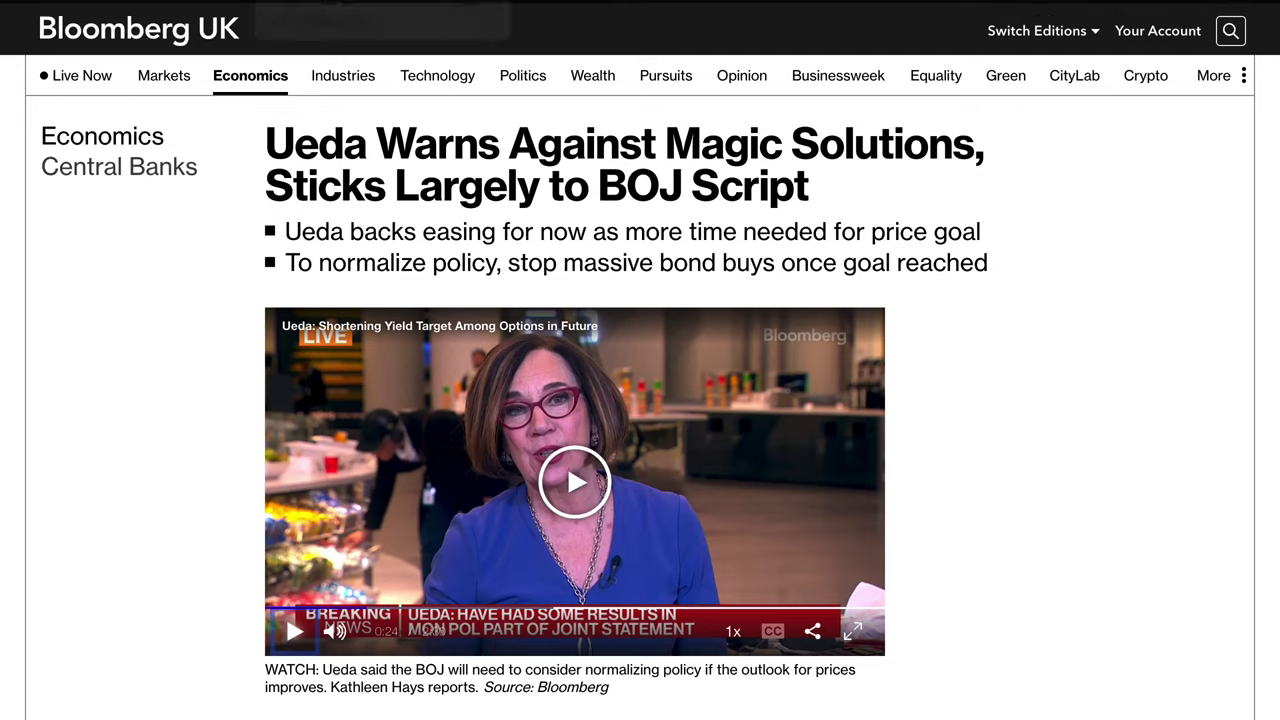
Switch to the Bloomberg article on Ueda and the BOJ and highlight its headline and both summary bullets
mouse_move(340, 92)
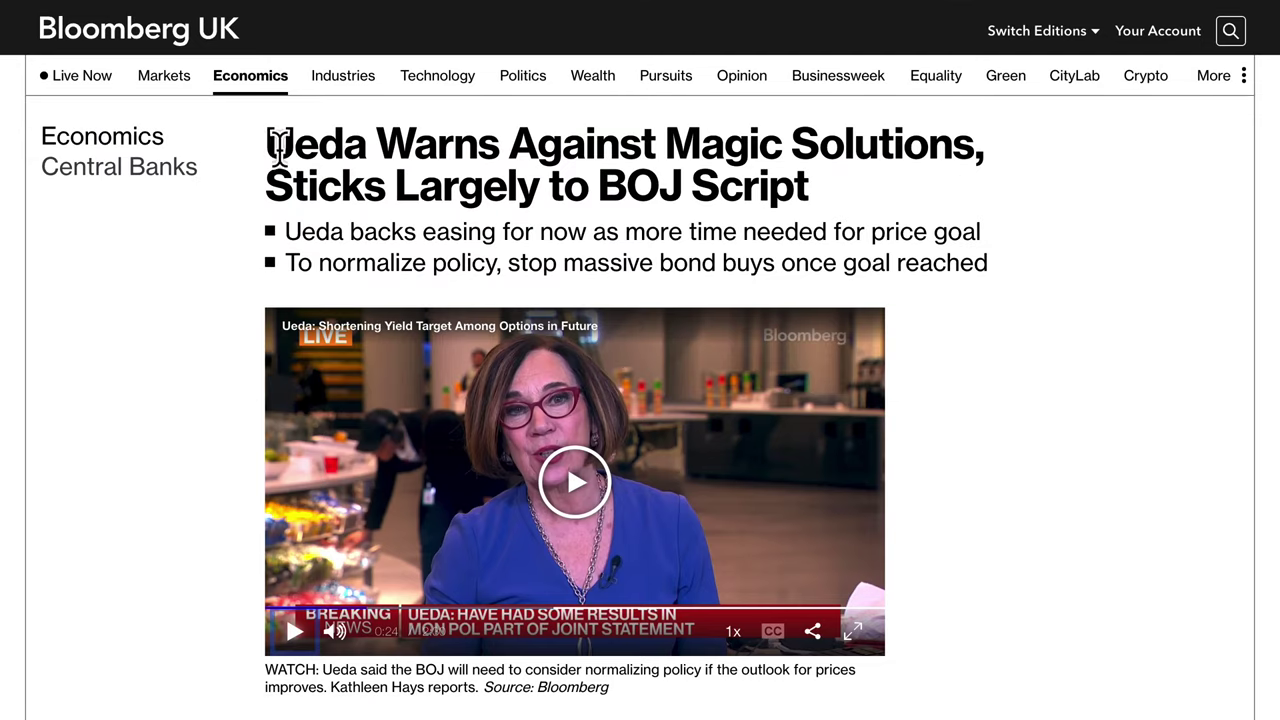
left_click_drag(278, 145, 818, 128)
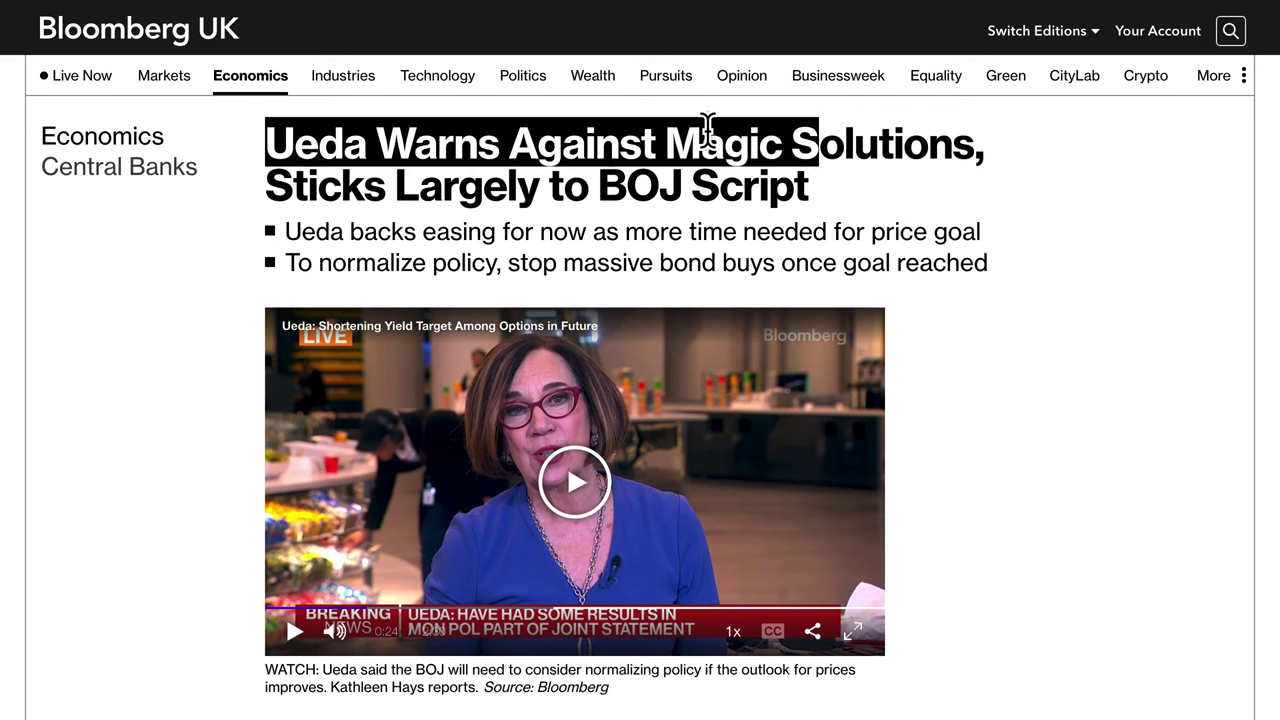
left_click(520, 145)
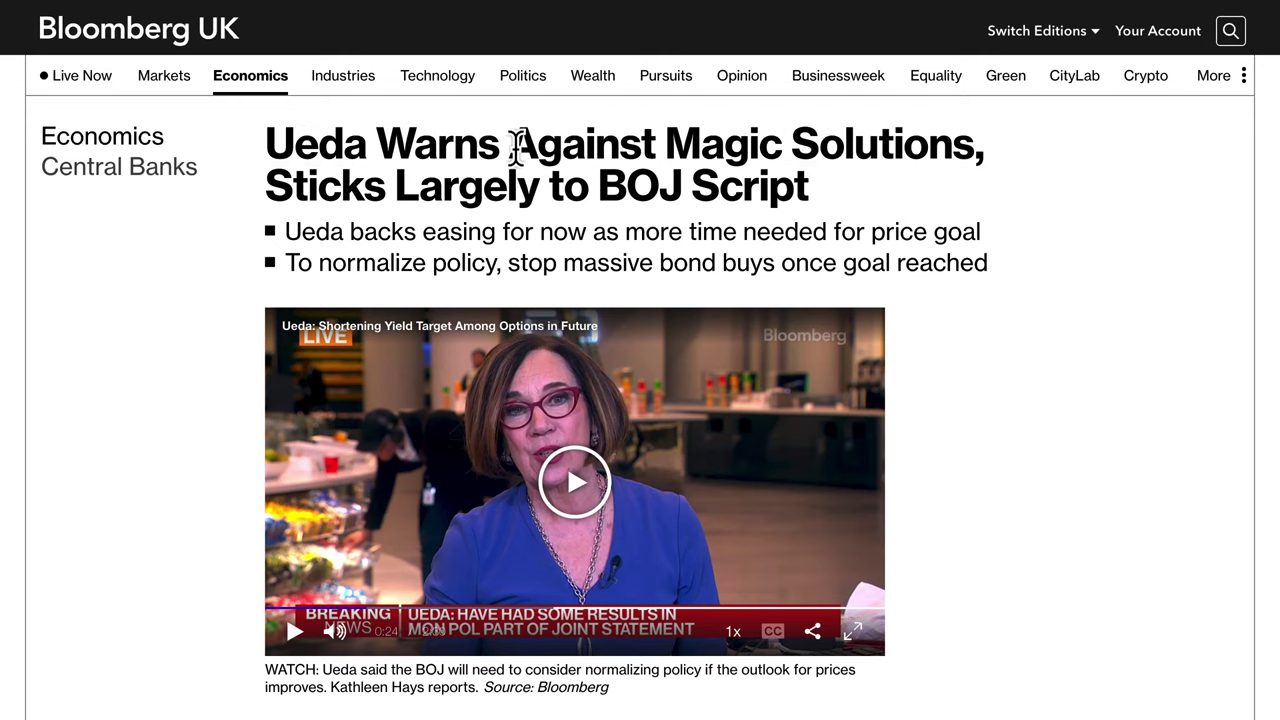
left_click_drag(385, 152, 823, 190)
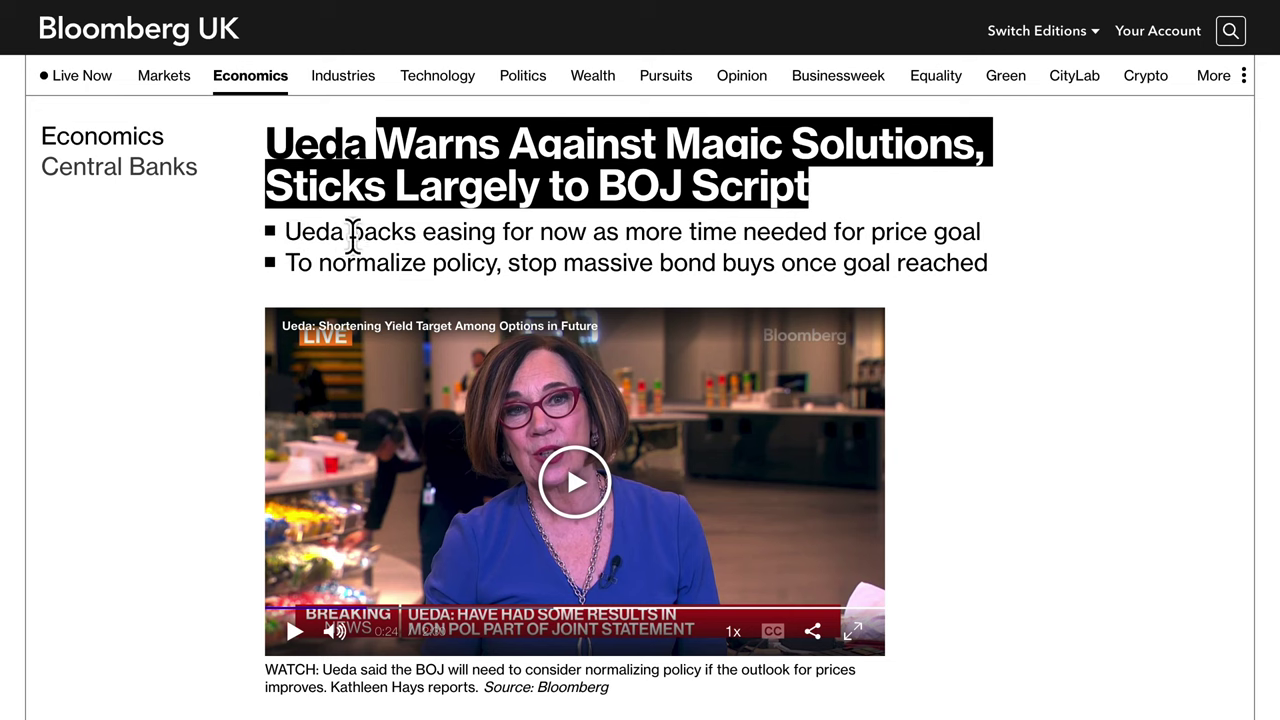
left_click_drag(349, 234, 1010, 275)
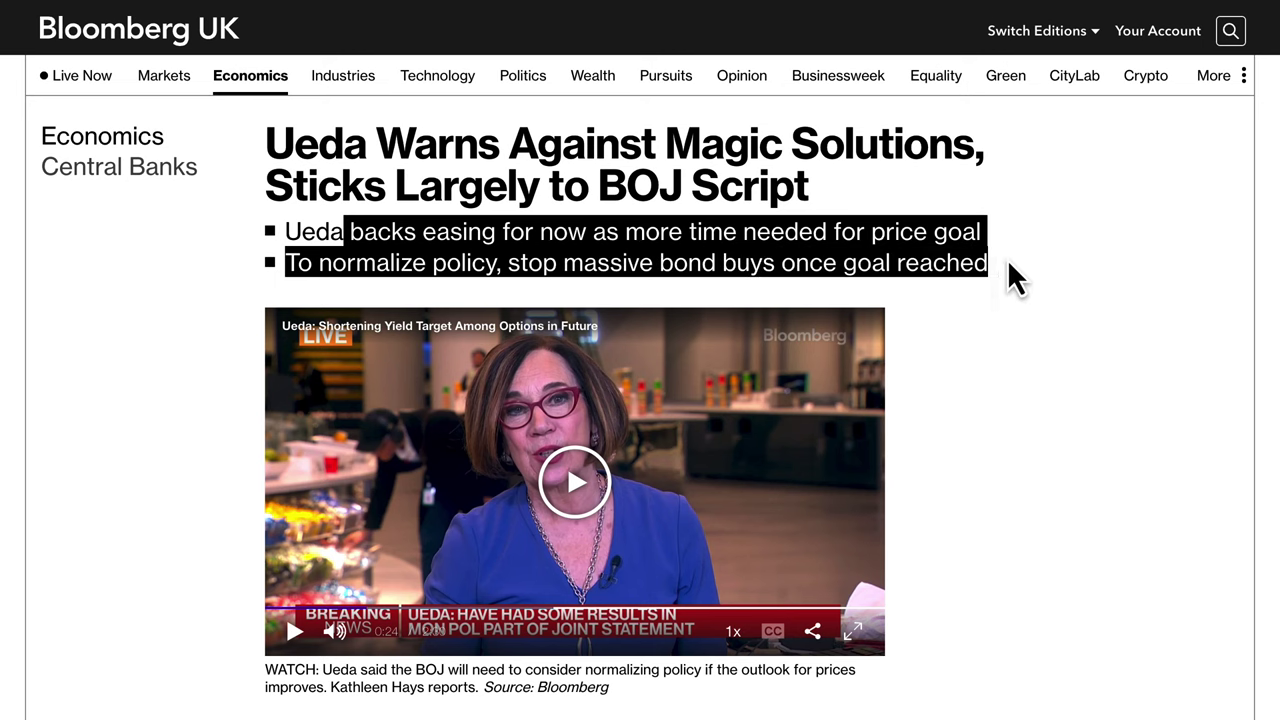
Highlight the article's opening paragraph about the Bank of Japan governor nominee, and switch back to TradingView's USDJPY chart
scroll(934, 437, "down", 4)
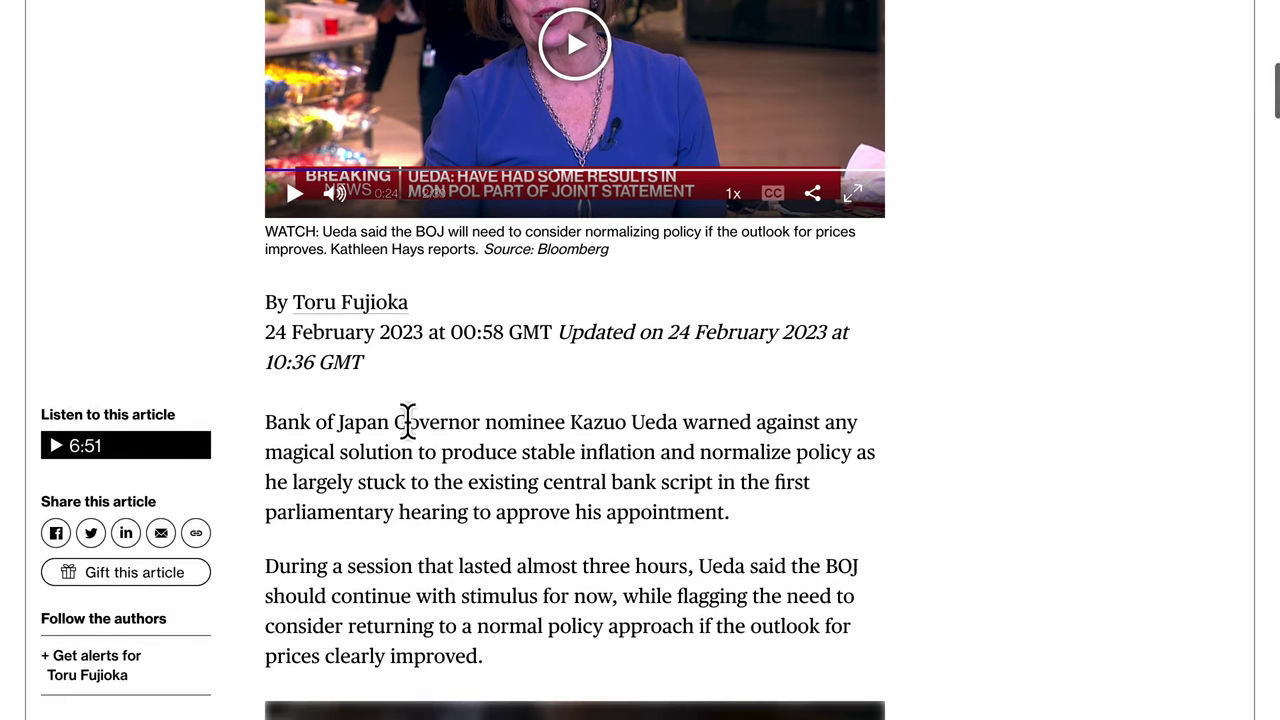
left_click_drag(380, 421, 697, 497)
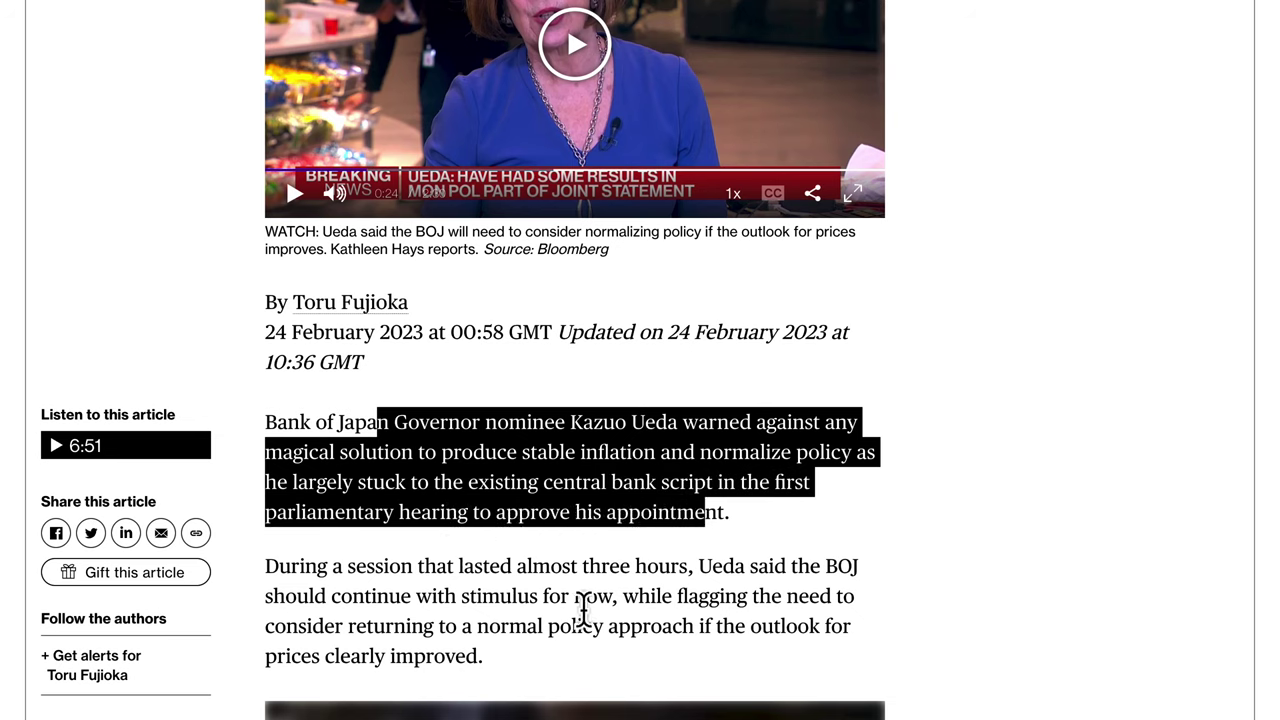
scroll(586, 543, "up", 1)
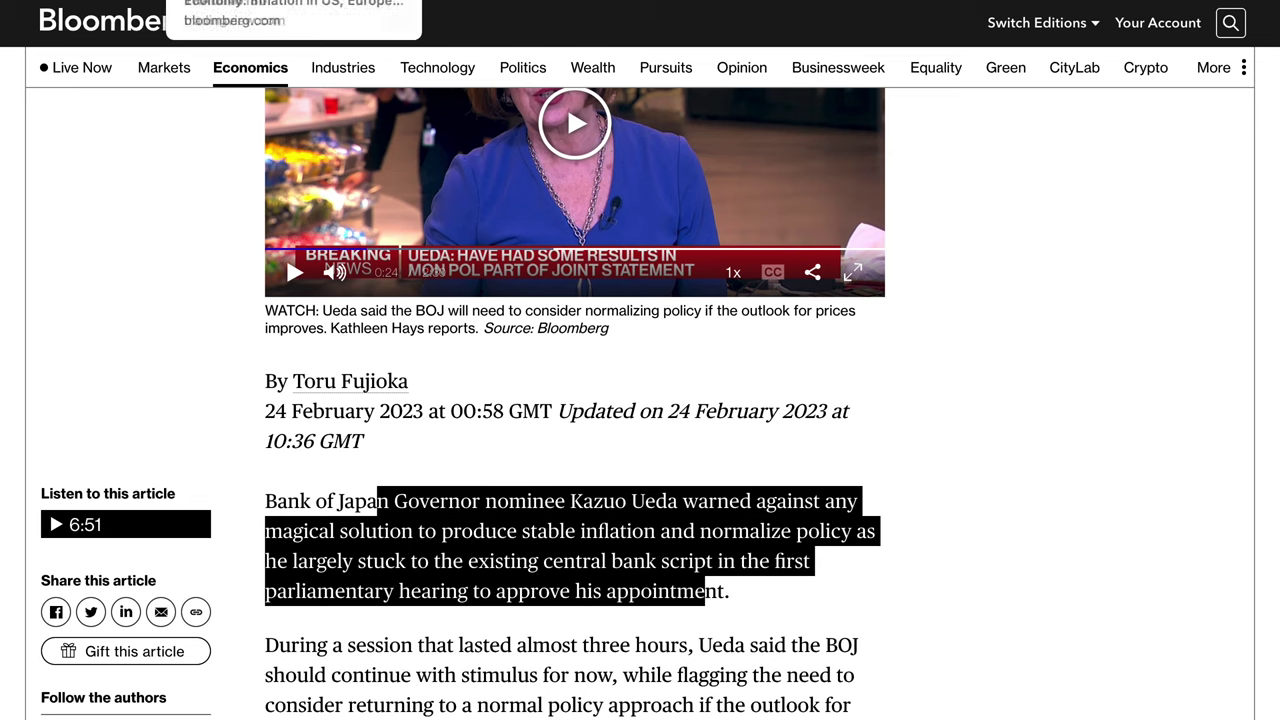
left_click(189, 20)
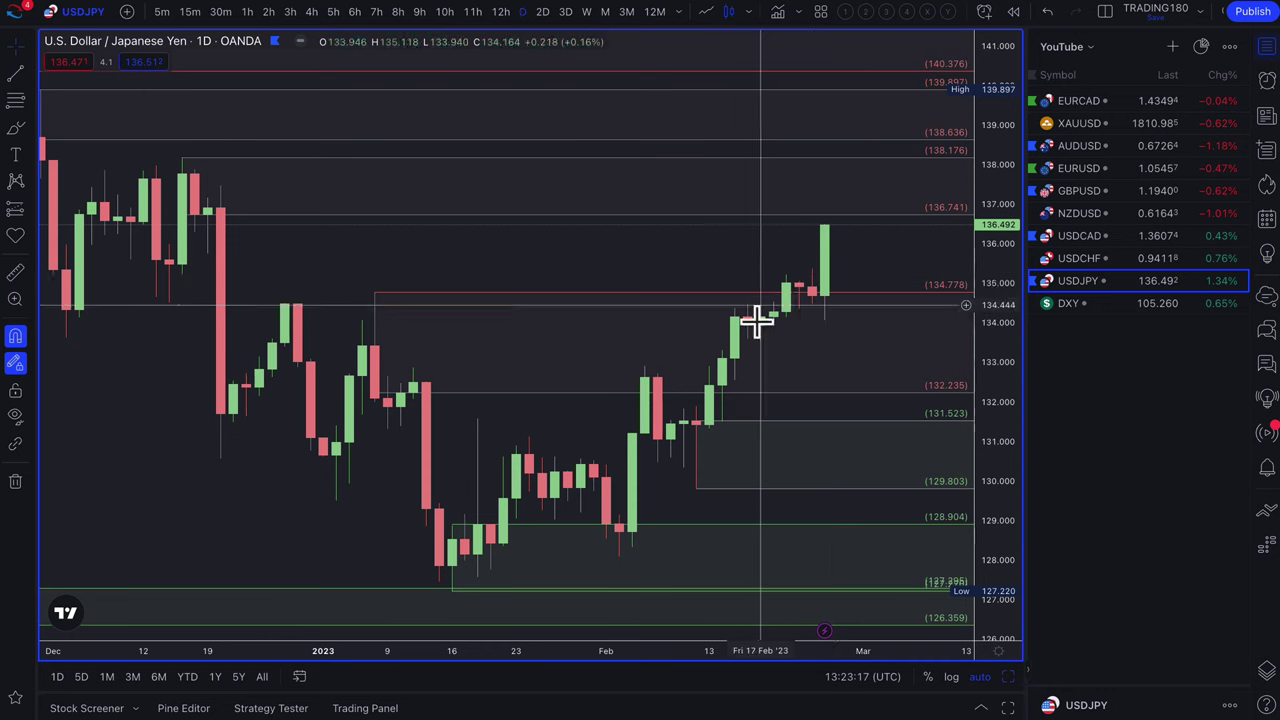
Brush a steep rising arrow and a flatter arrow beside it in the empty area above the USDJPY candles
scroll(790, 290, "down", 2)
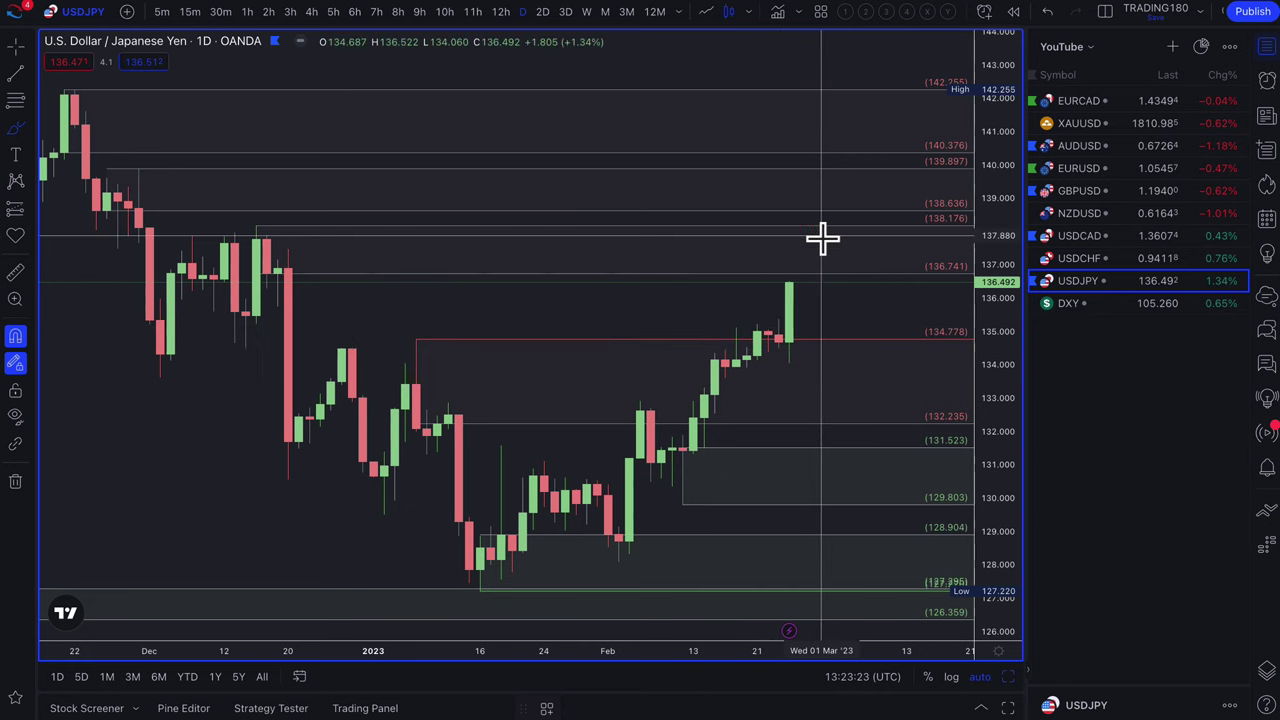
scroll(832, 322, "down", 2)
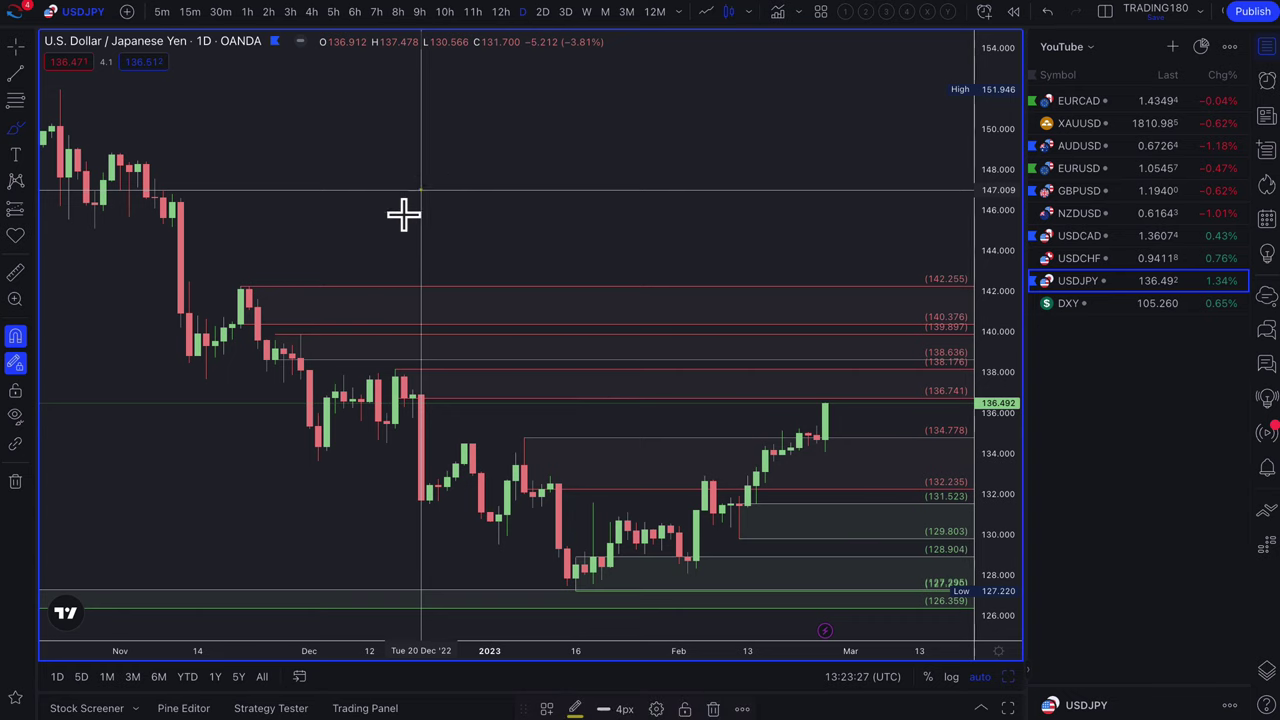
mouse_move(403, 215)
left_mouse_down()
mouse_move(471, 109)
mouse_move(510, 104)
left_mouse_up()
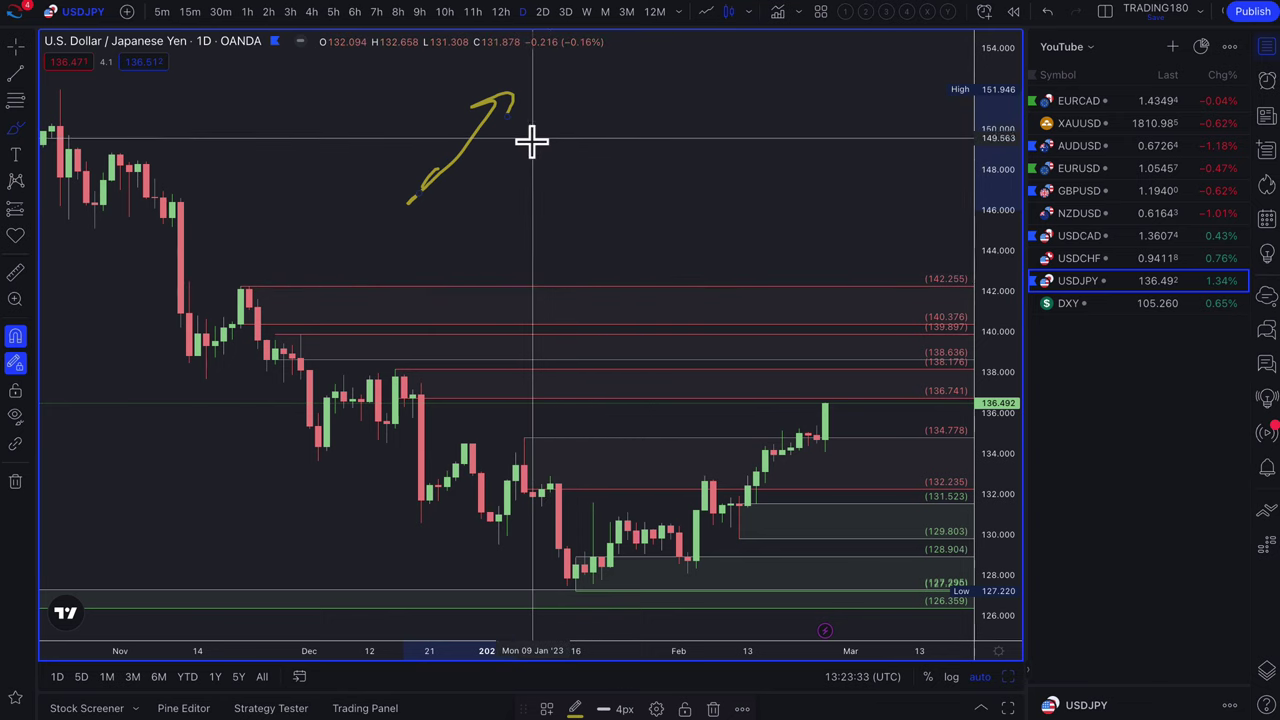
left_click_drag(538, 139, 657, 122)
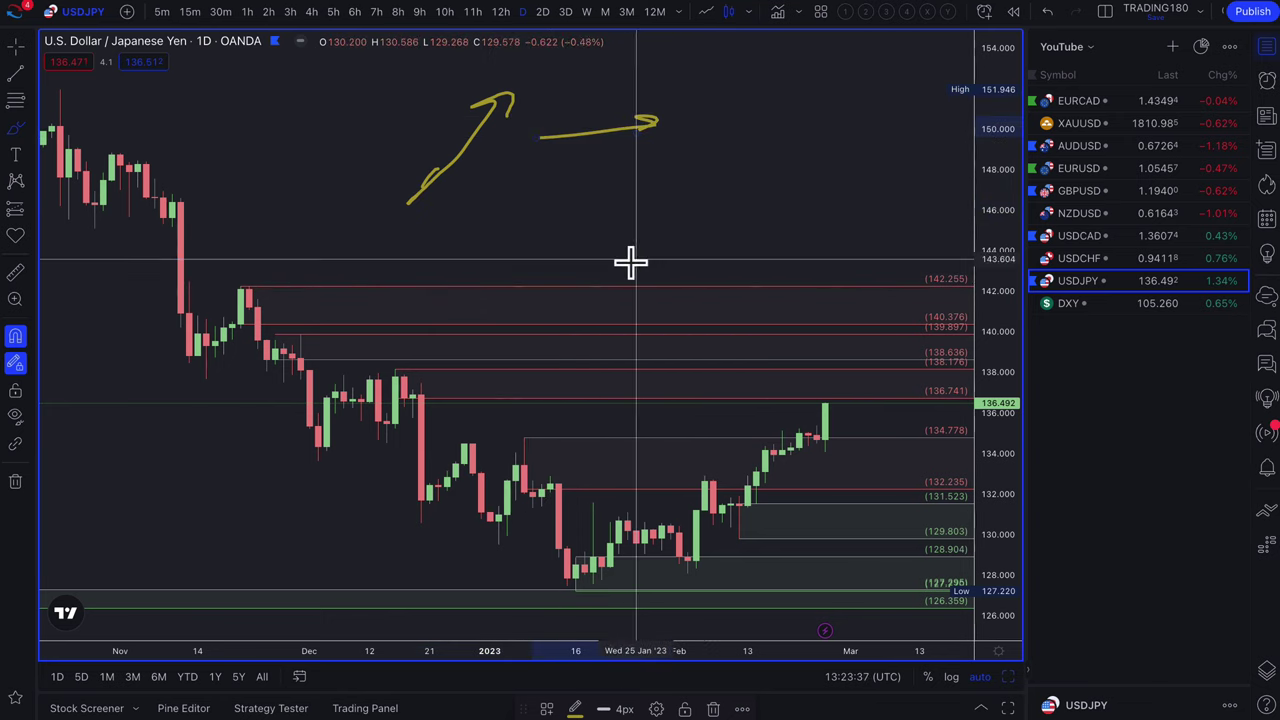
Mark the latest USDJPY candle with the brush and clear the temporary brush annotations from the chart
mouse_move(829, 420)
left_mouse_down()
mouse_move(743, 451)
mouse_move(843, 409)
mouse_move(836, 356)
mouse_move(810, 407)
left_mouse_up()
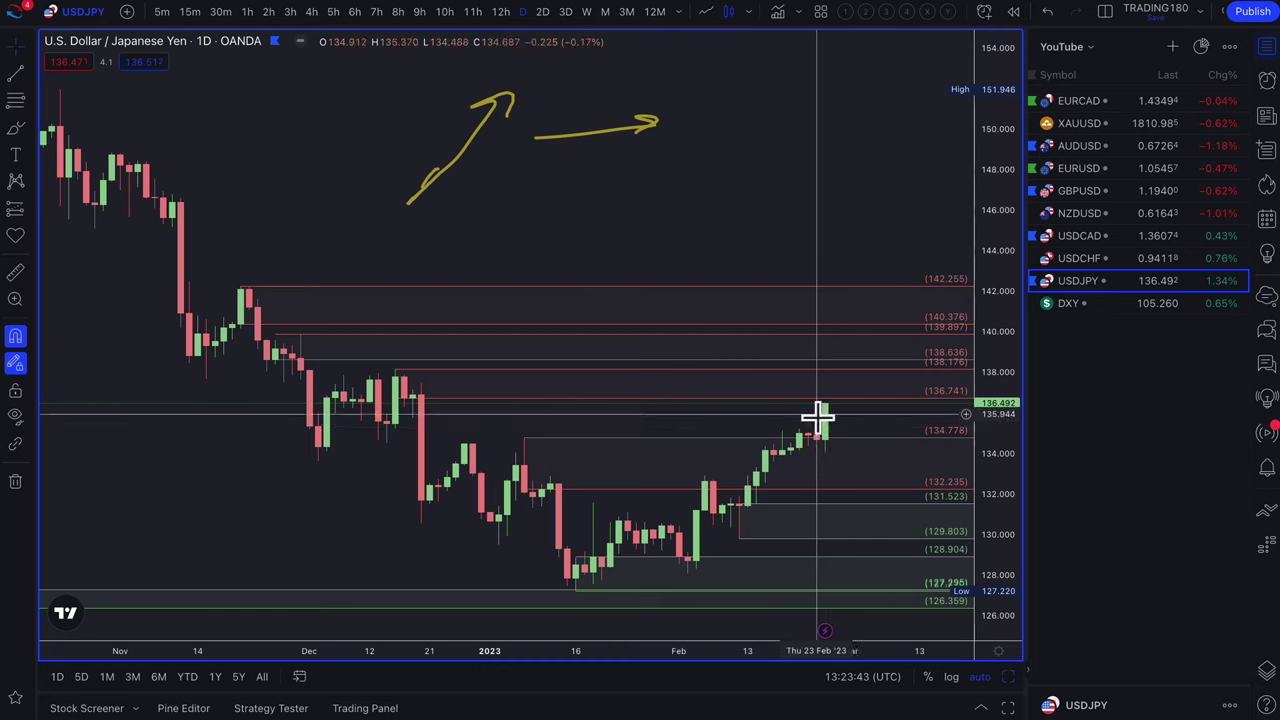
scroll(829, 440, "up", 1)
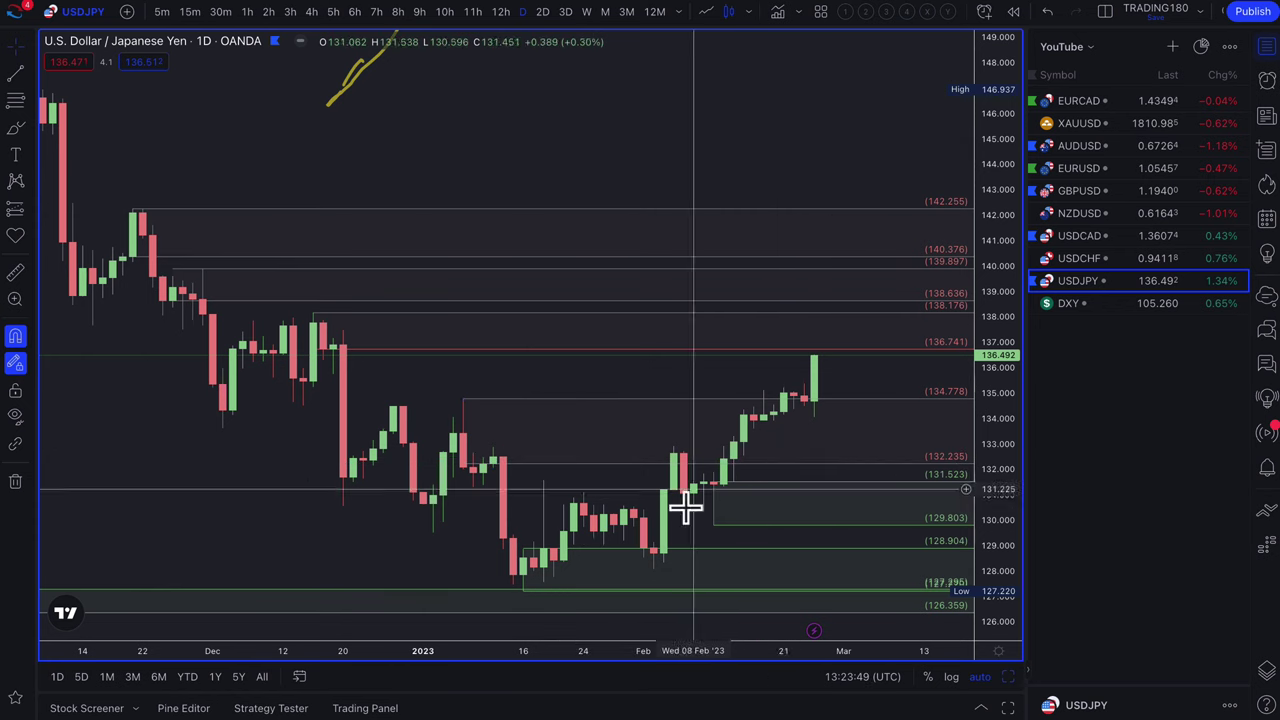
scroll(374, 106, "down", 2)
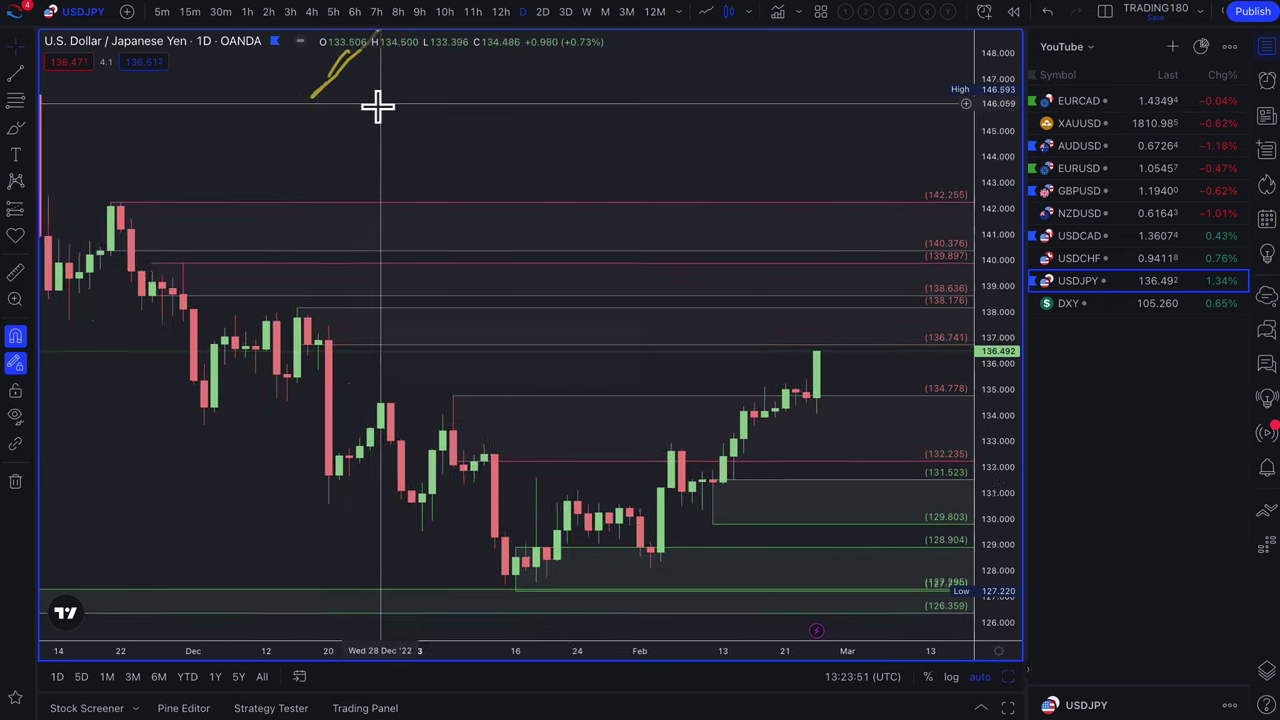
left_click_drag(383, 122, 397, 124)
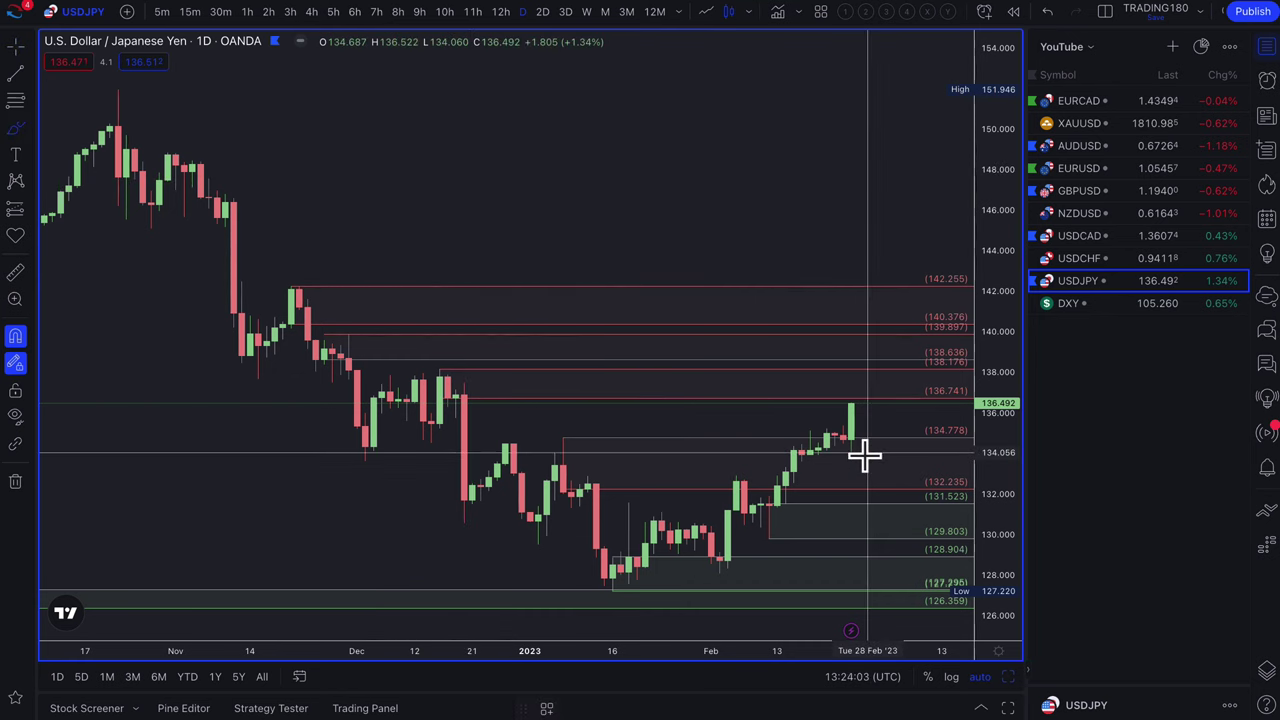
Delete the broken 134.778–132.235 supply zone on USDJPY and draw a demand zone between 134.912 and 133.605 beneath the latest candle
scroll(860, 440, "up", 2)
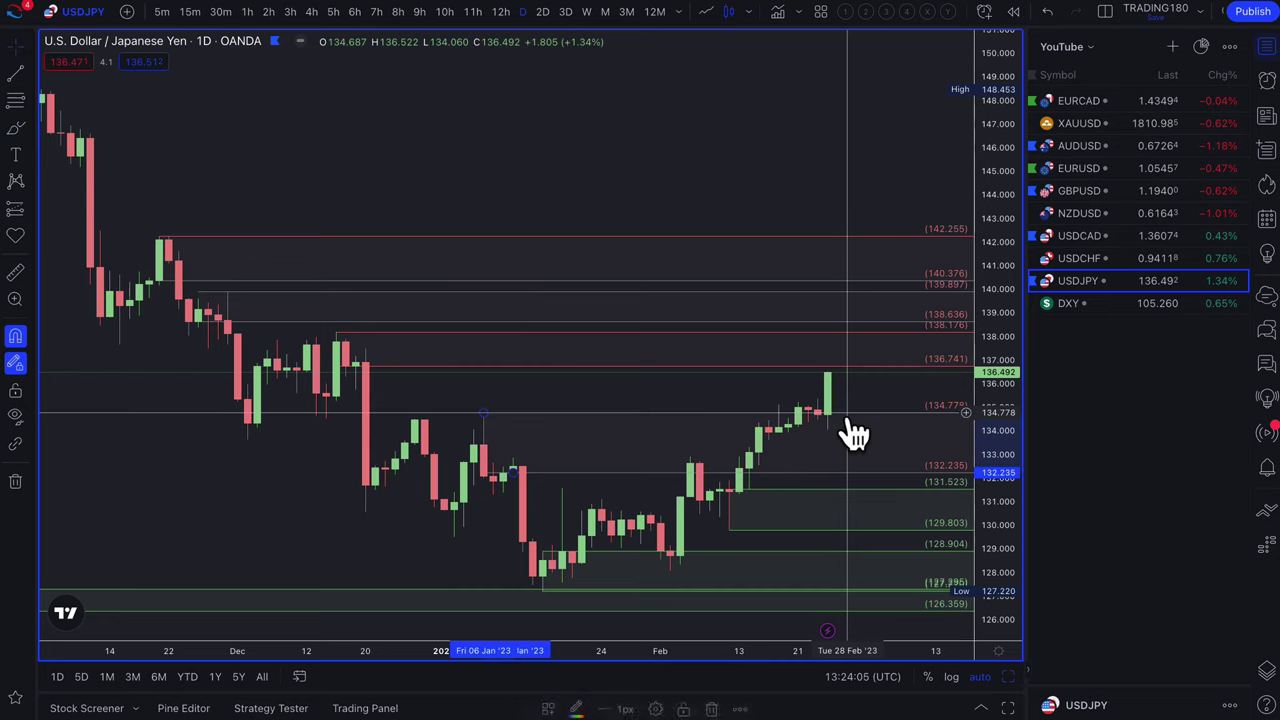
left_click(15, 100)
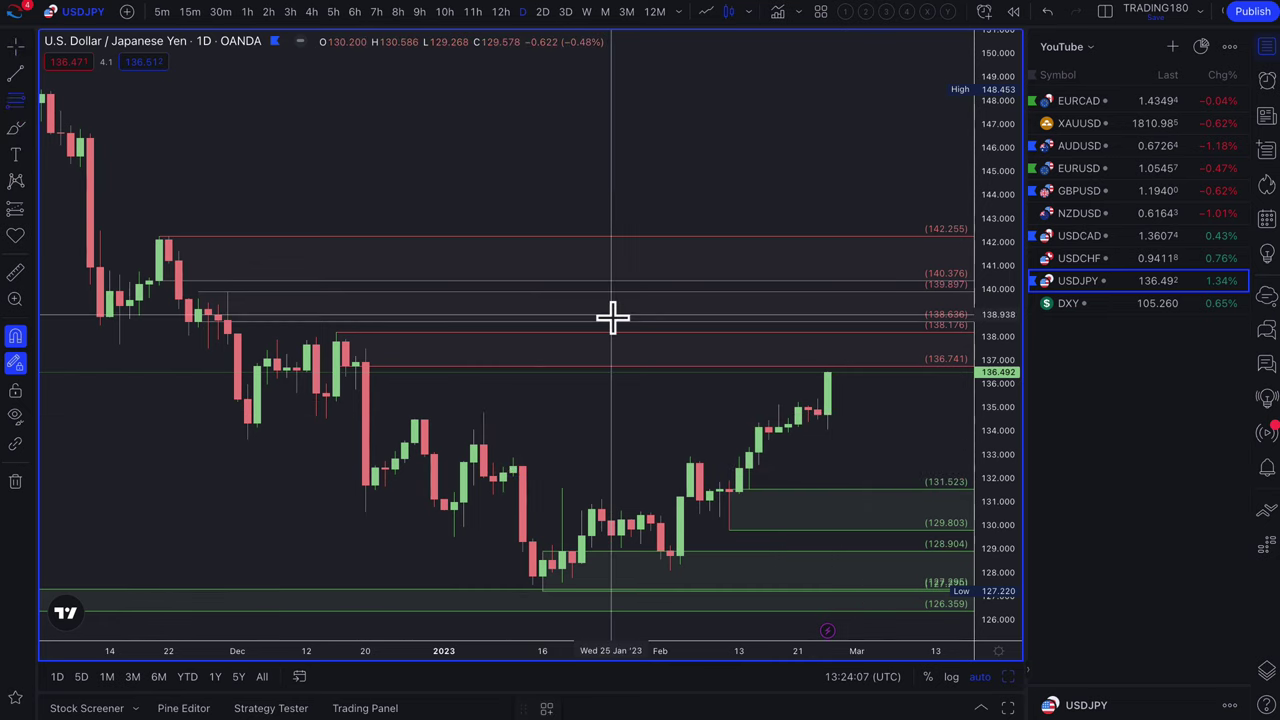
left_click(822, 411)
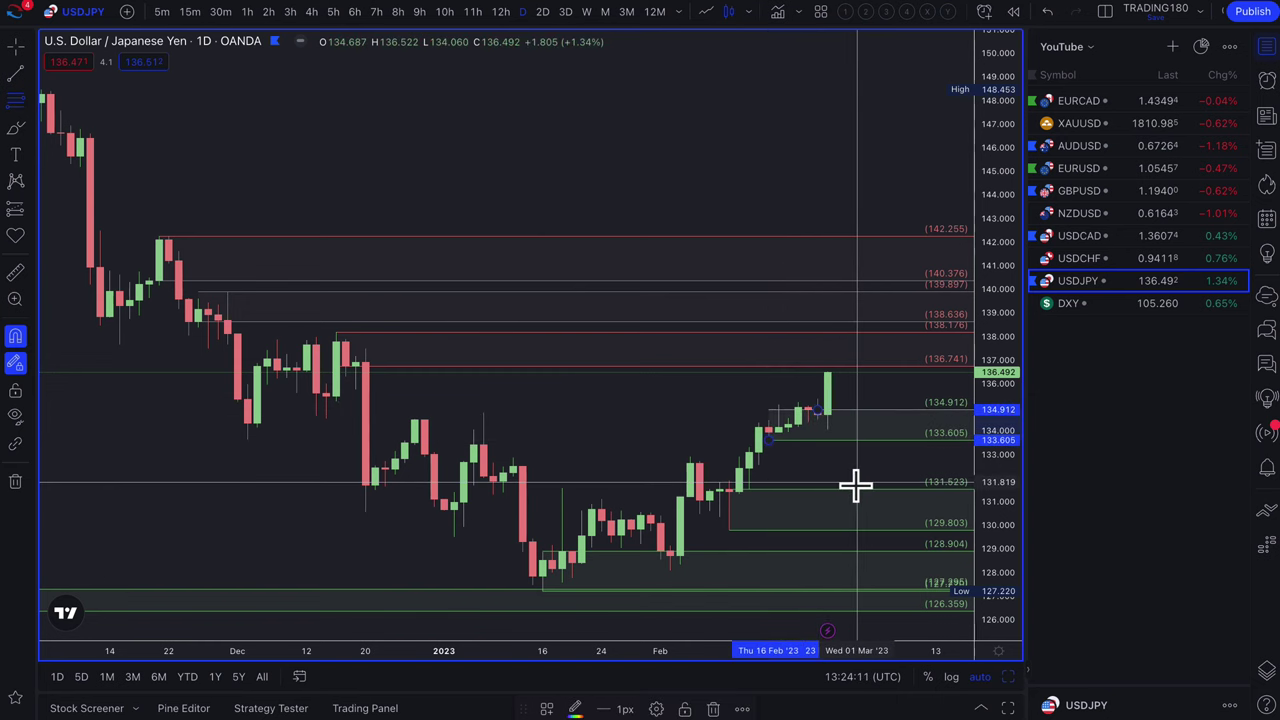
scroll(826, 457, "right", 3)
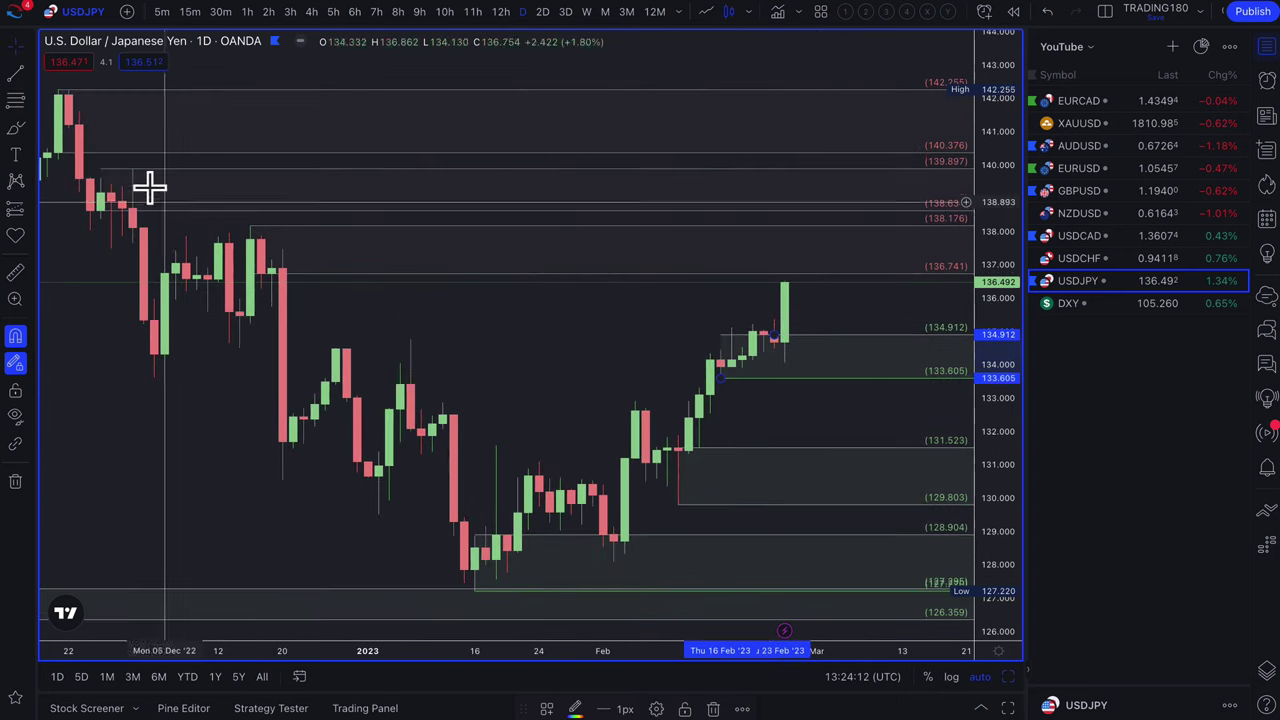
Brush bounce paths on USDJPY from the 134.912–133.605 and 131.523–129.803 zones, plus a circle and downward arrow at the 138.176–136.741 zone
left_click(16, 129)
mouse_move(787, 283)
left_mouse_down()
mouse_move(834, 366)
mouse_move(857, 325)
mouse_move(880, 316)
left_mouse_up()
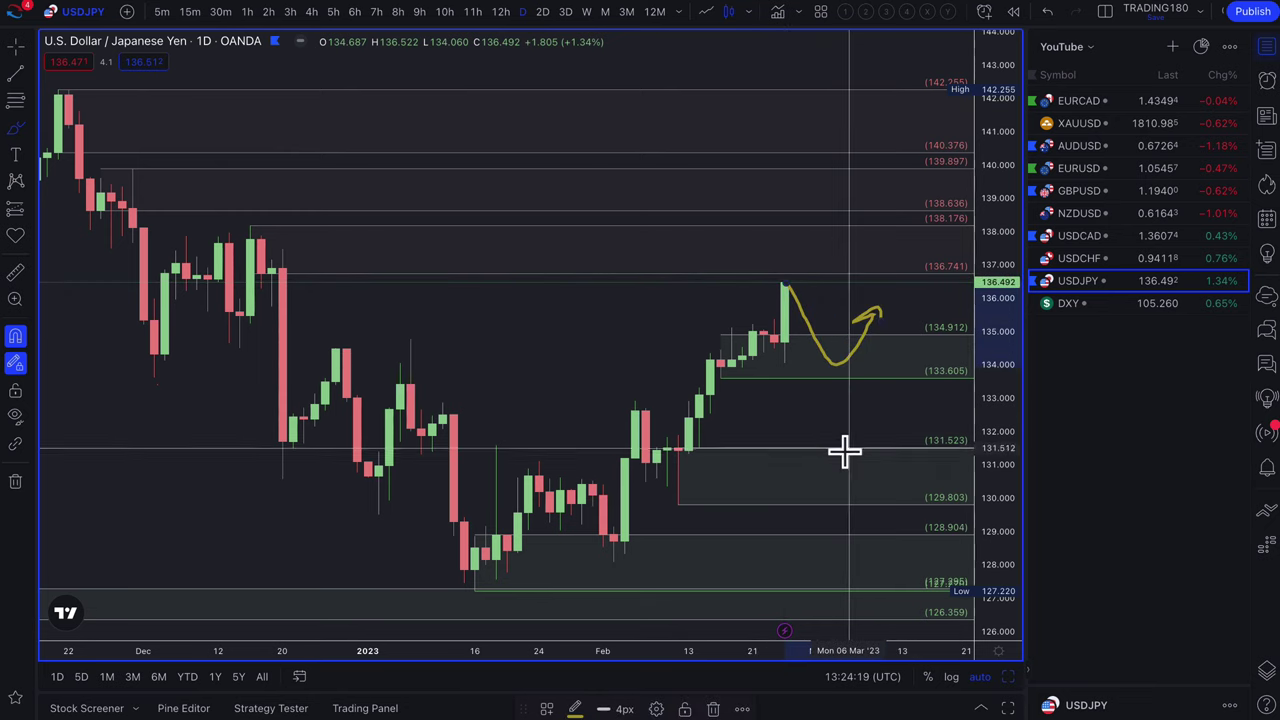
mouse_move(840, 445)
left_mouse_down()
mouse_move(843, 460)
mouse_move(915, 395)
left_mouse_up()
scroll(737, 420, "down", 3)
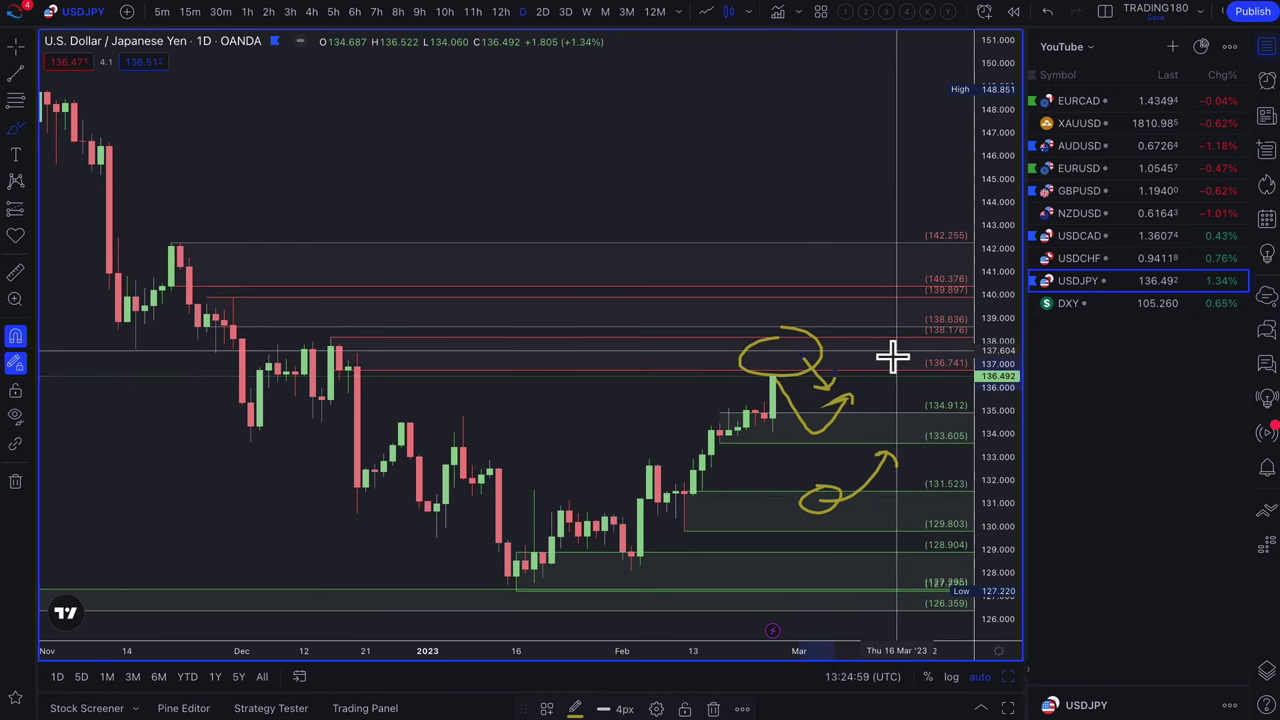
Switch to the daily USDCHF chart and flag the pair green in the watchlist
left_click(1101, 260)
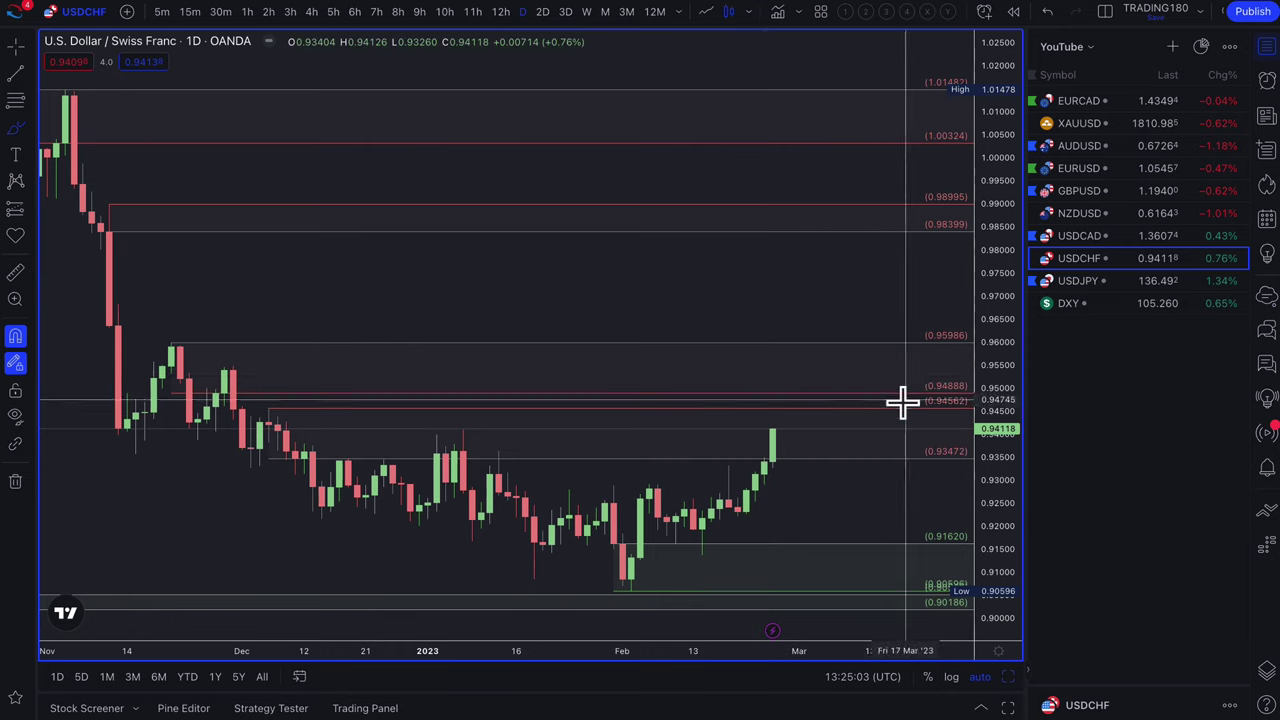
left_click(1037, 258)
left_click(1099, 264)
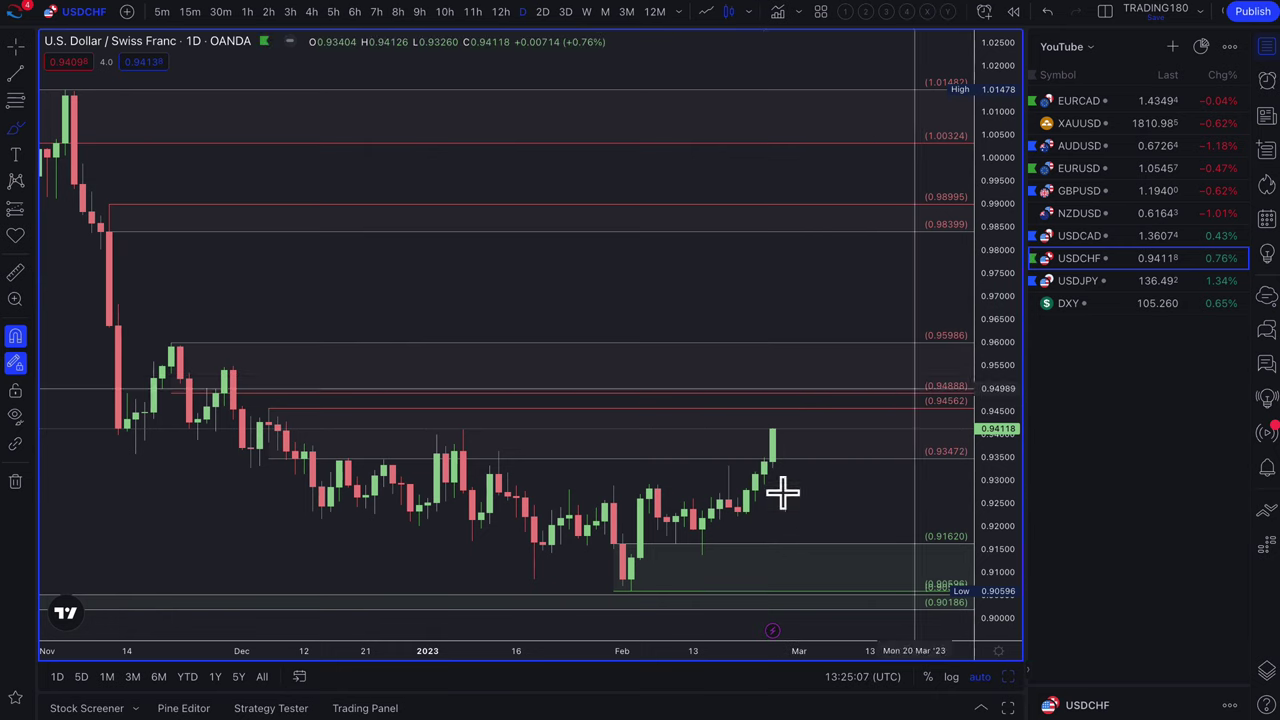
Draw a USDCHF demand zone between 0.92414 and 0.92206 from the 20 February candle and brush a projected bounce path with an arrowhead from it
scroll(623, 495, "right", 2)
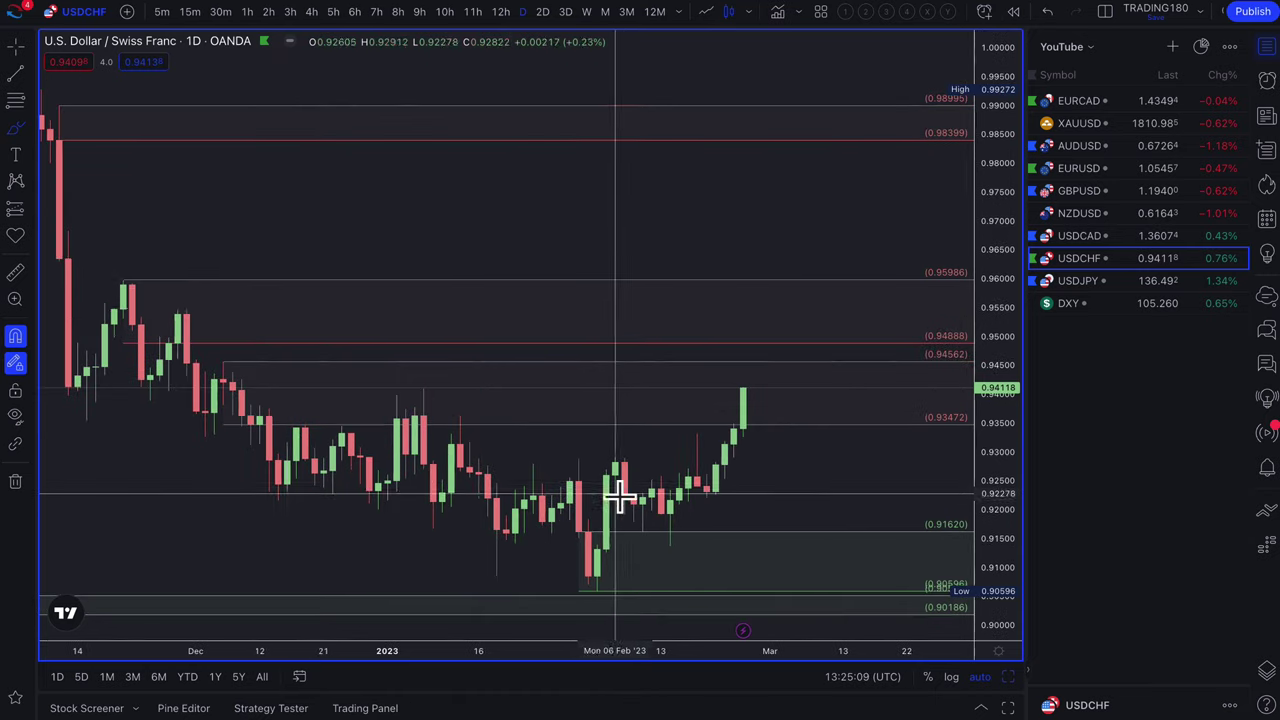
left_click(15, 100)
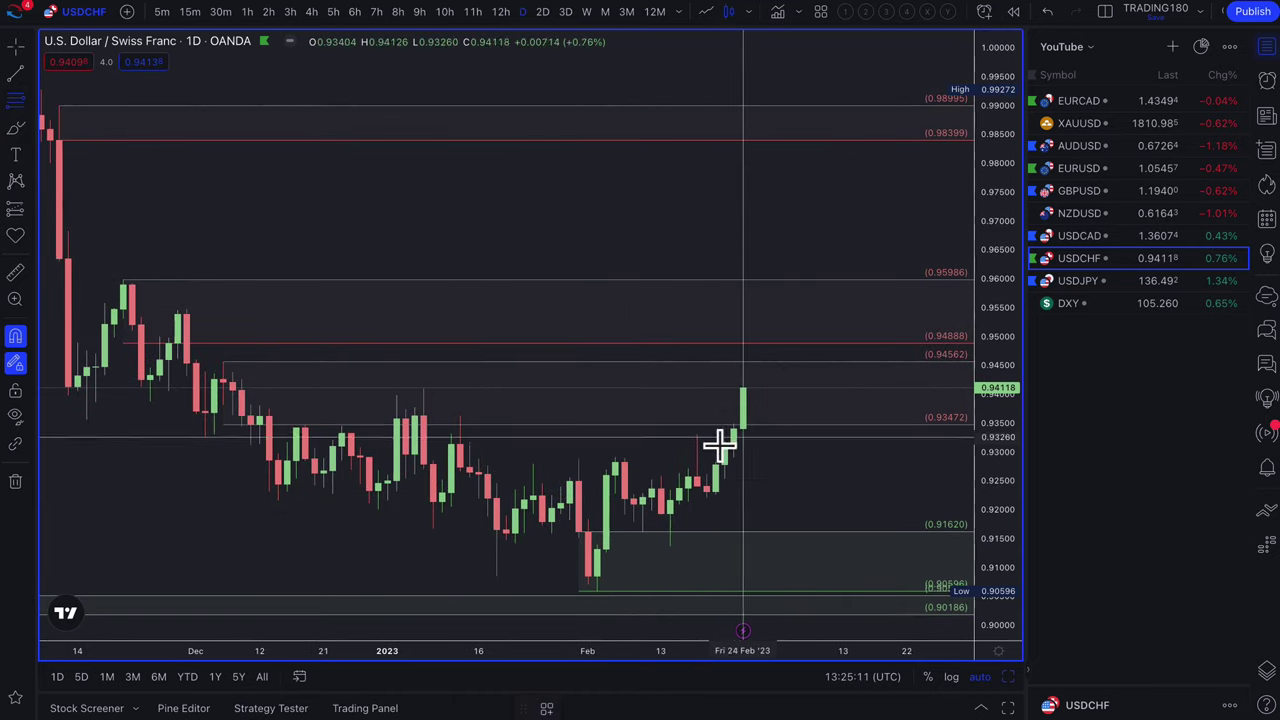
left_click(706, 485)
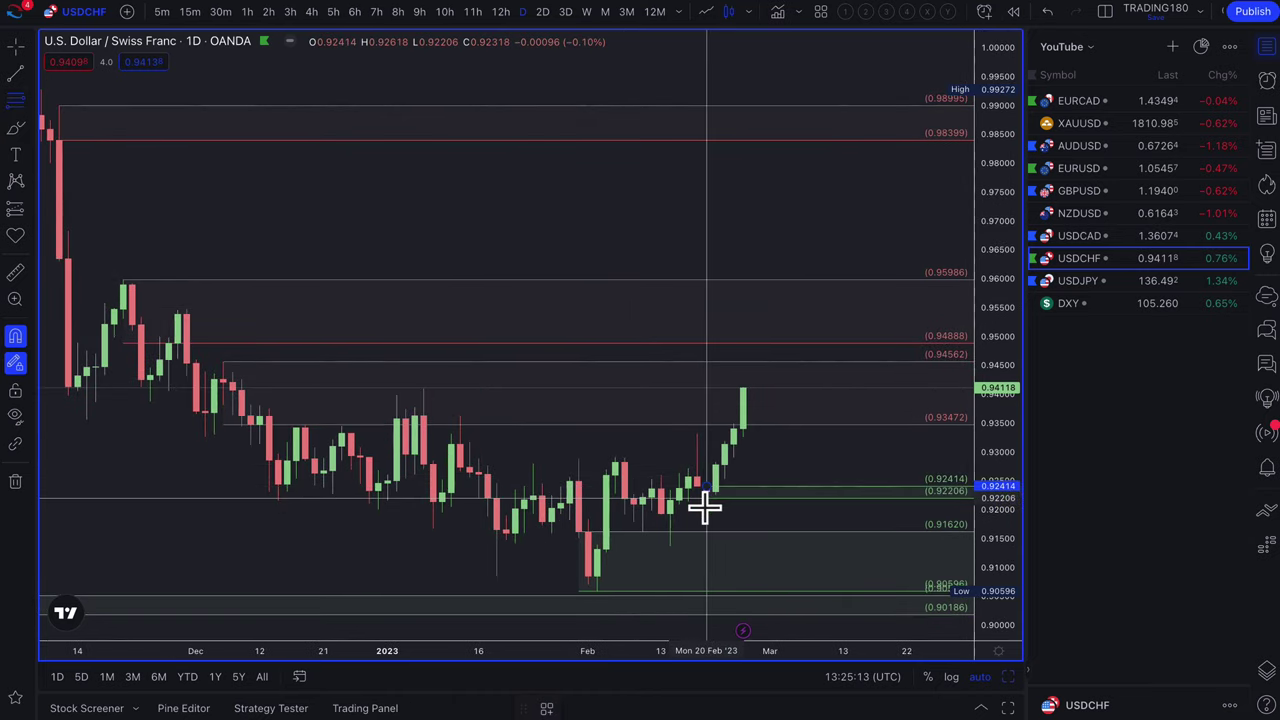
left_click(704, 508)
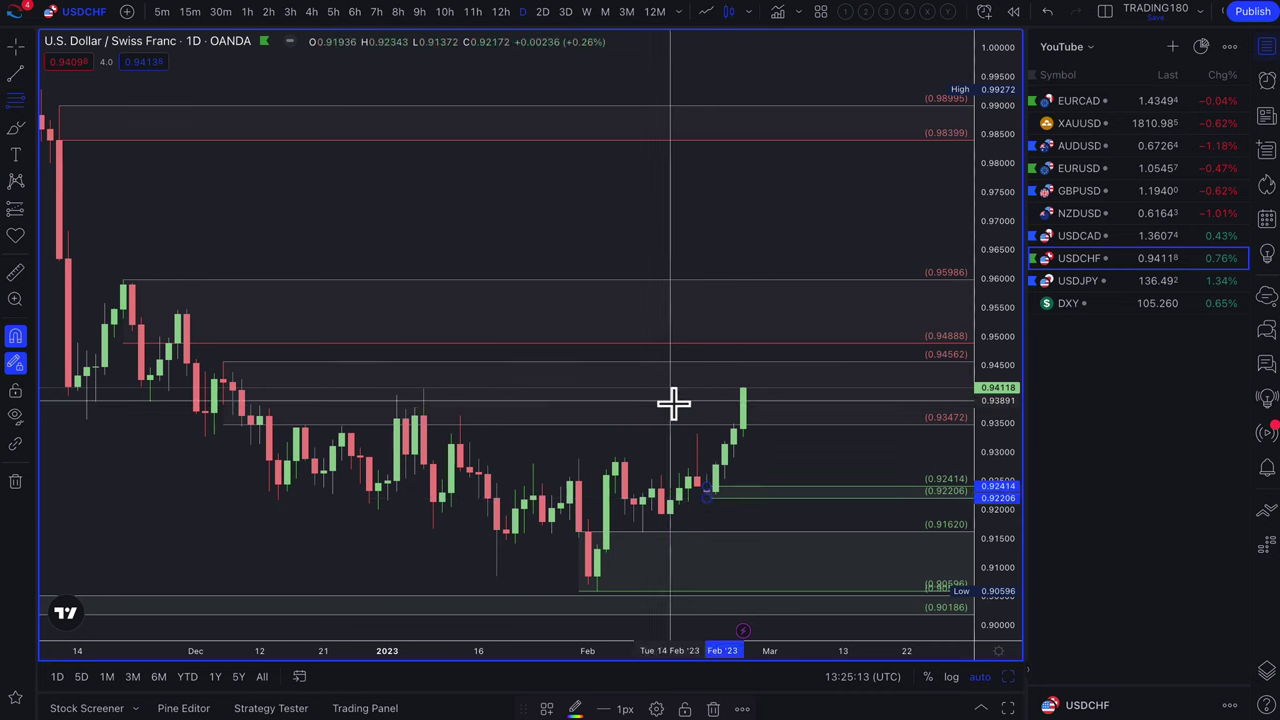
left_click(14, 128)
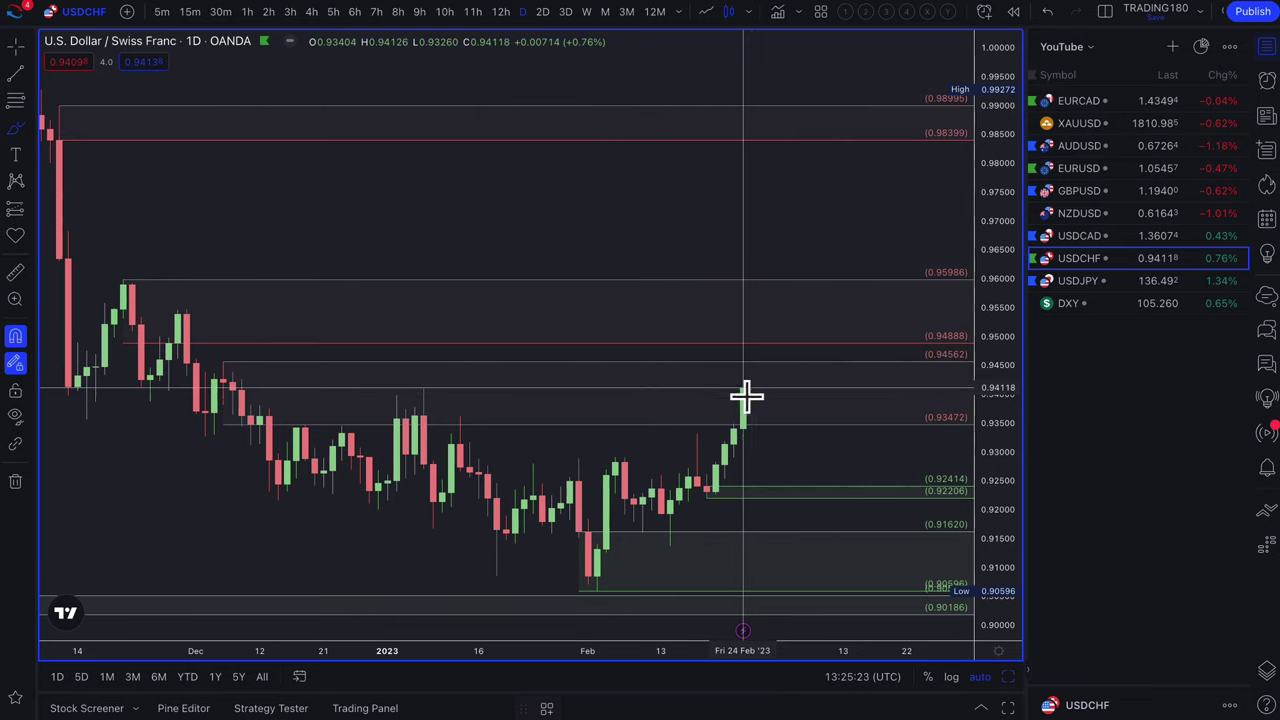
mouse_move(743, 393)
left_mouse_down()
mouse_move(797, 493)
mouse_move(845, 450)
mouse_move(860, 457)
left_mouse_up()
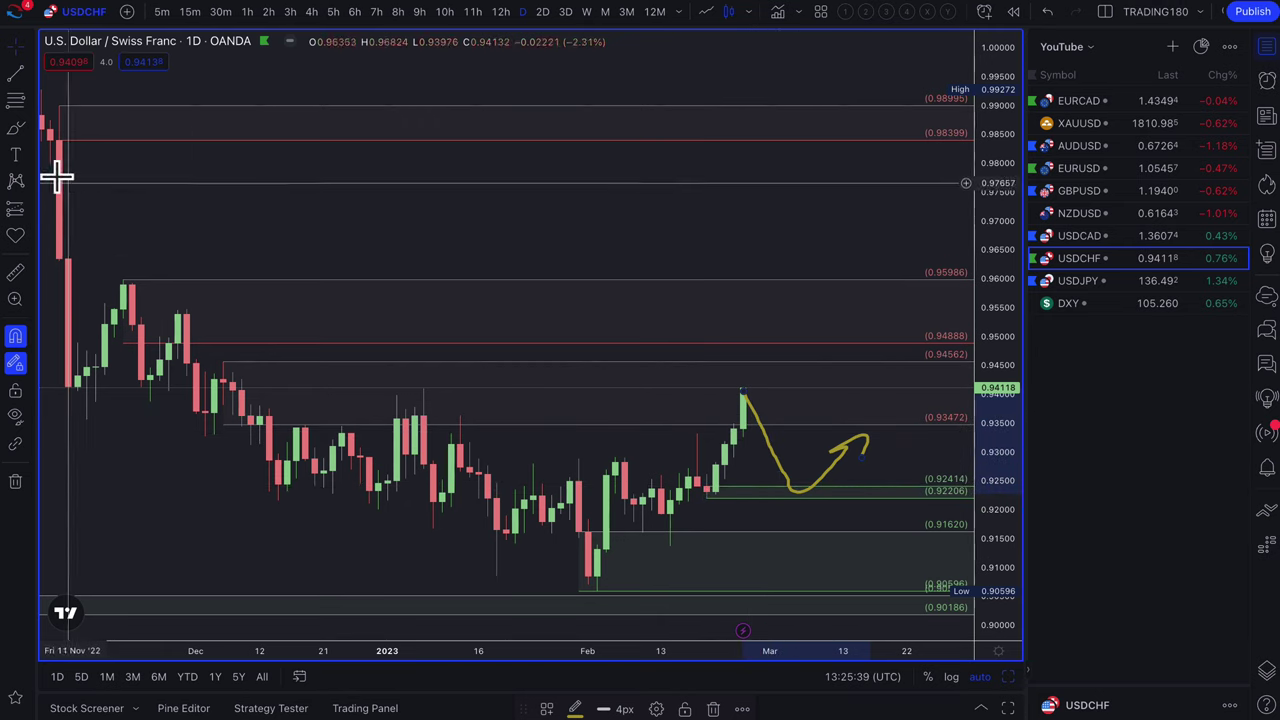
Brush circles around USDCHF's mid-February base and the 0.92414–0.92206 zone, and mark rejections near 0.94562 and 0.94888 with circles and downward strokes
left_click(15, 129)
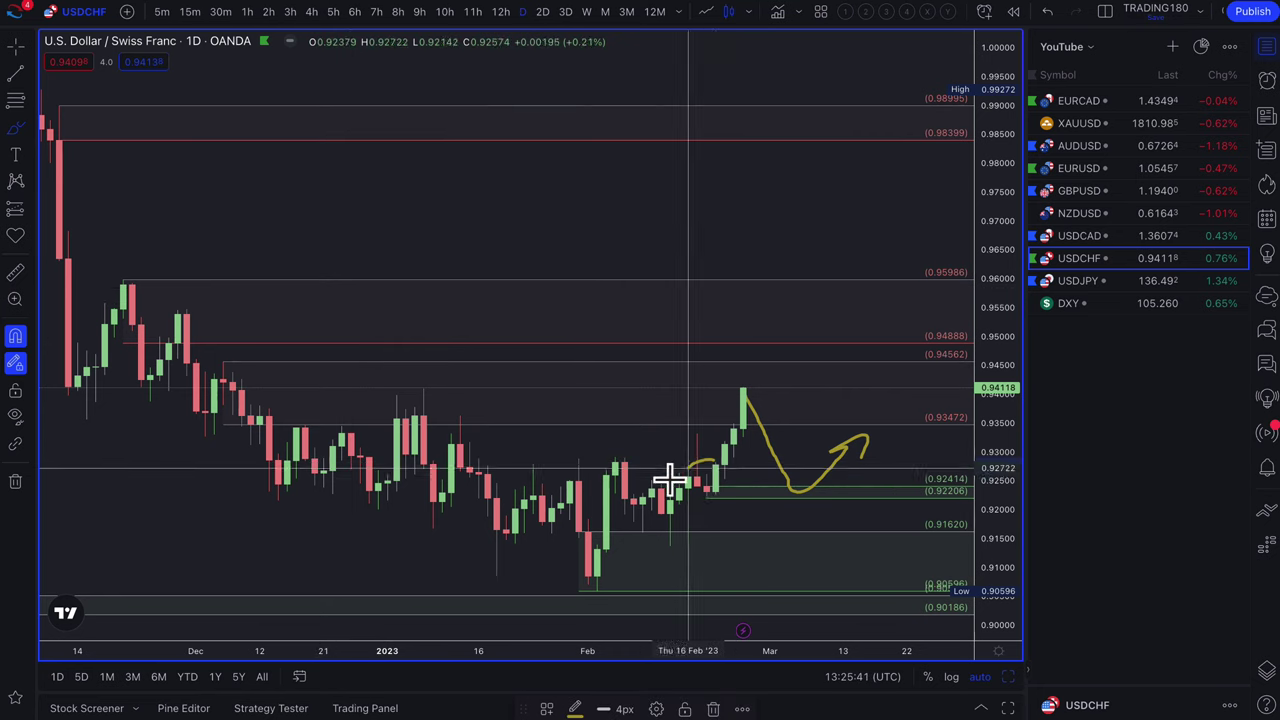
left_click_drag(669, 480, 700, 466)
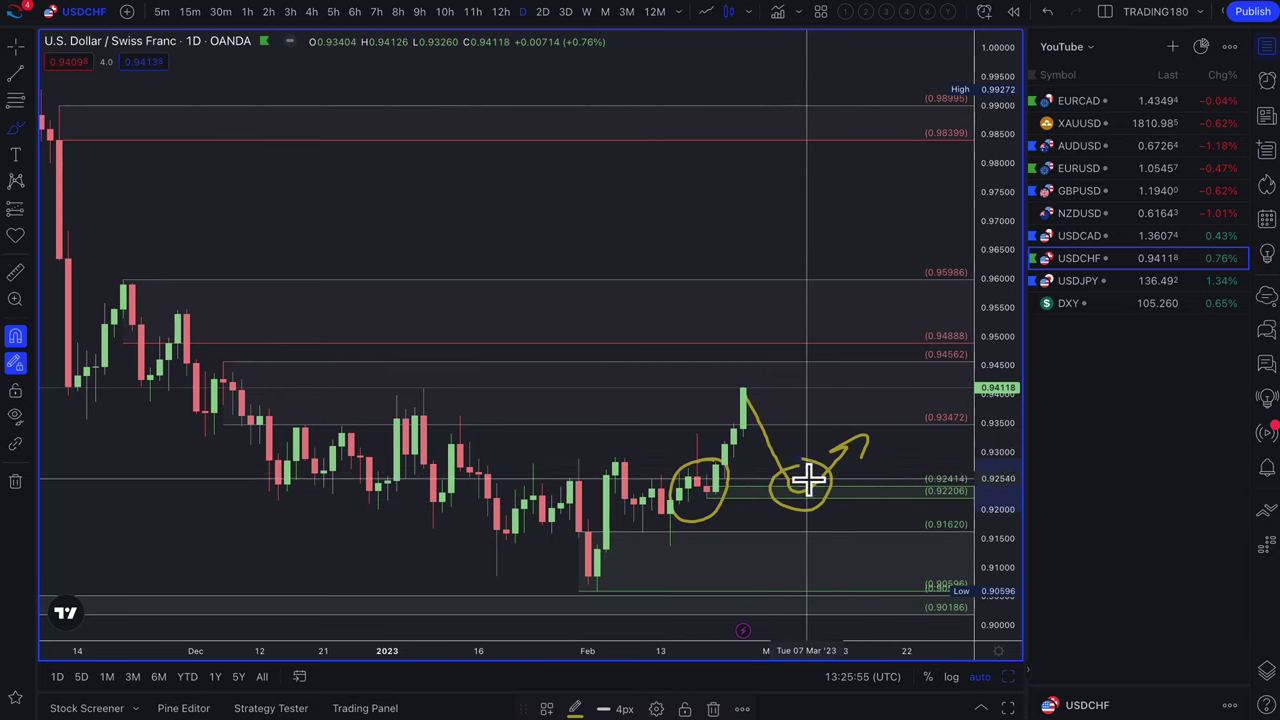
scroll(790, 465, "up", 3)
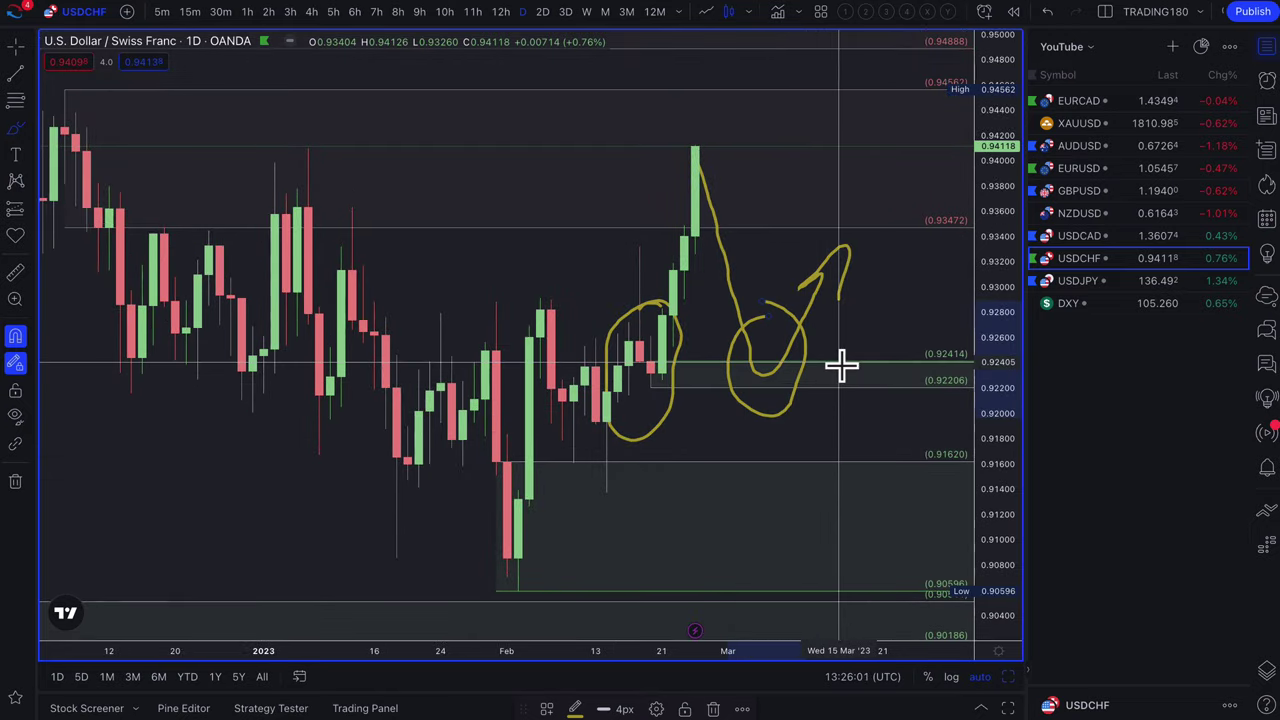
scroll(790, 318, "down", 5)
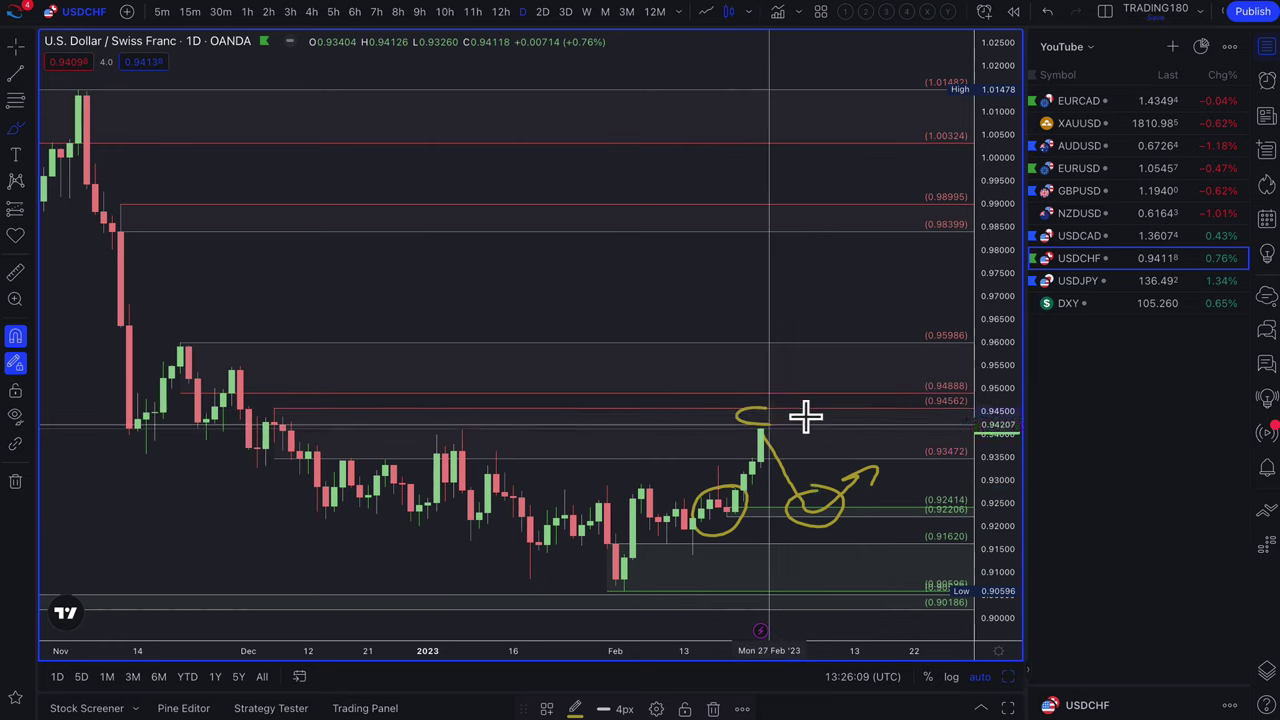
mouse_move(806, 415)
left_mouse_down()
mouse_move(763, 397)
mouse_move(766, 366)
mouse_move(788, 375)
mouse_move(786, 437)
mouse_move(780, 423)
mouse_move(809, 457)
left_mouse_up()
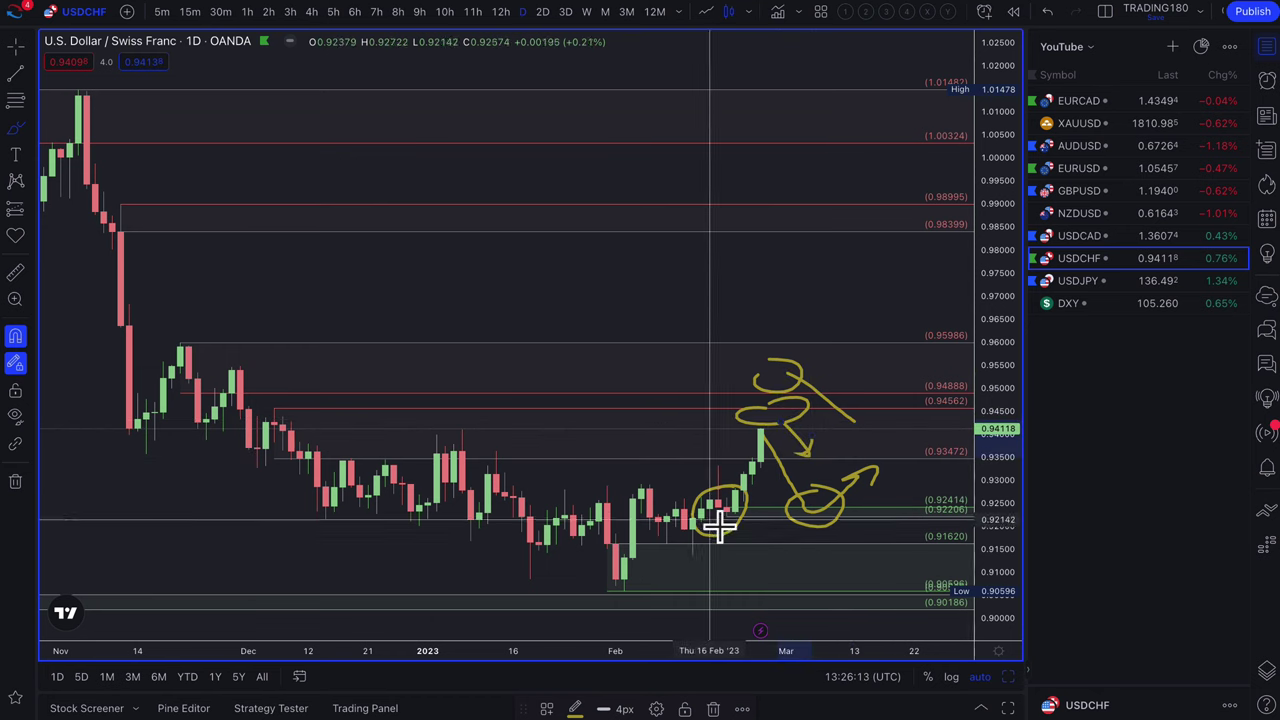
Switch to the daily USDCAD chart and draw demand zones between 1.34740 and 1.34416 and between 1.33457 and 1.32742
left_click(1091, 236)
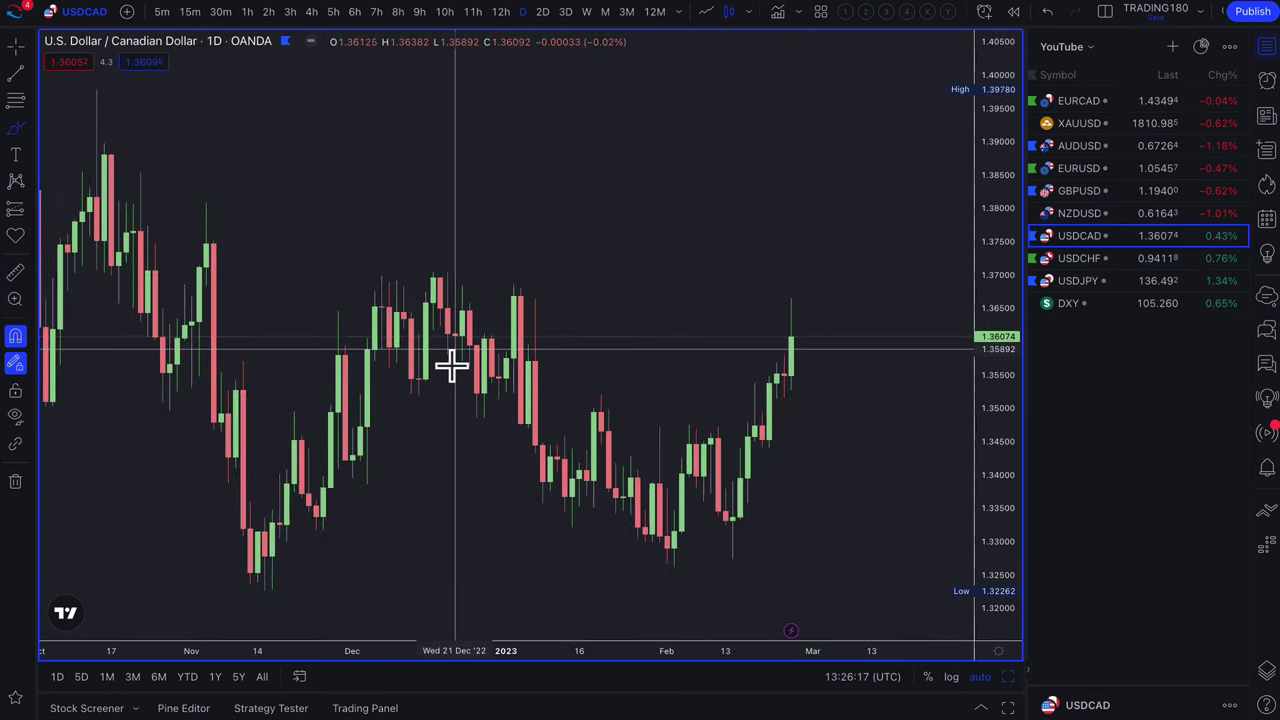
left_click(15, 101)
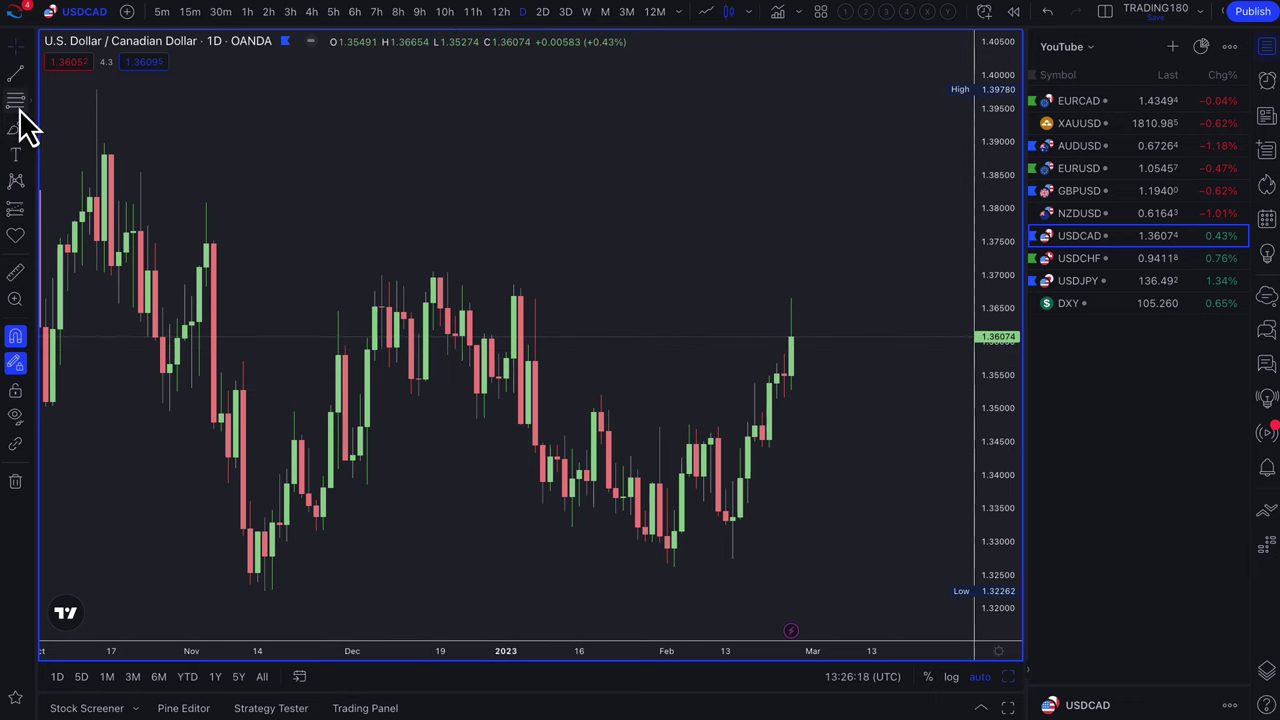
left_click(760, 425)
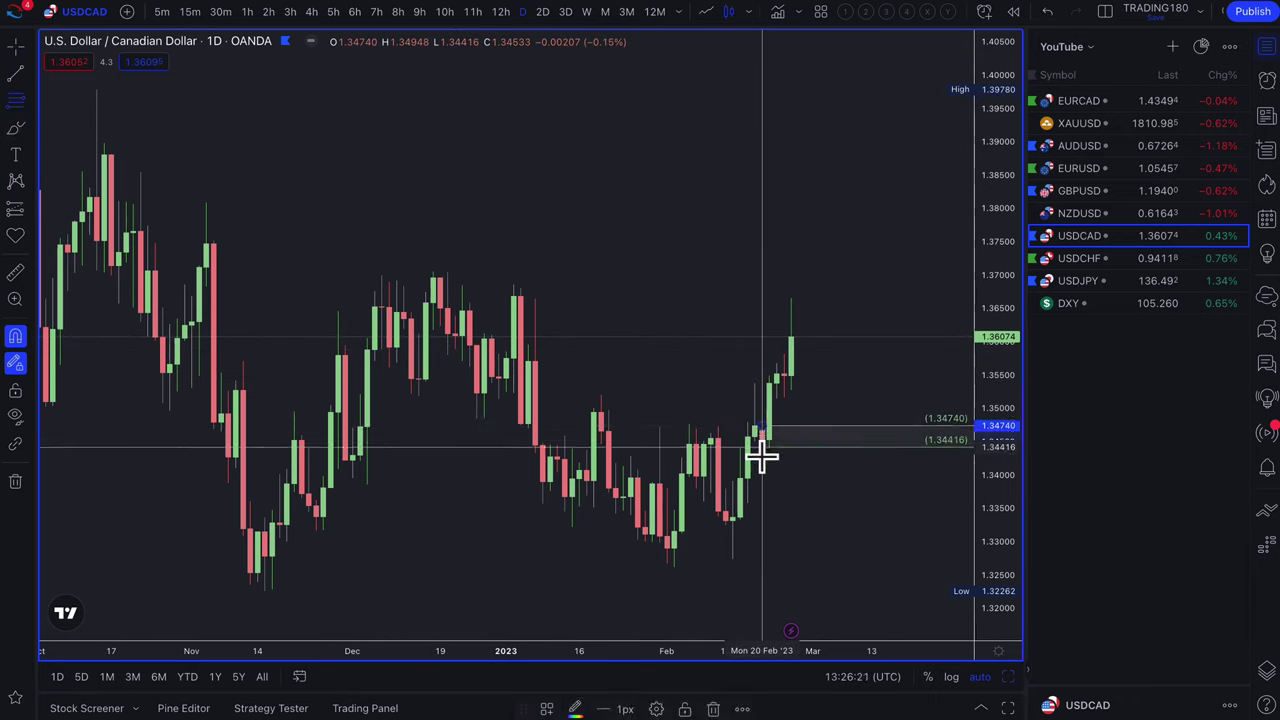
left_click(760, 455)
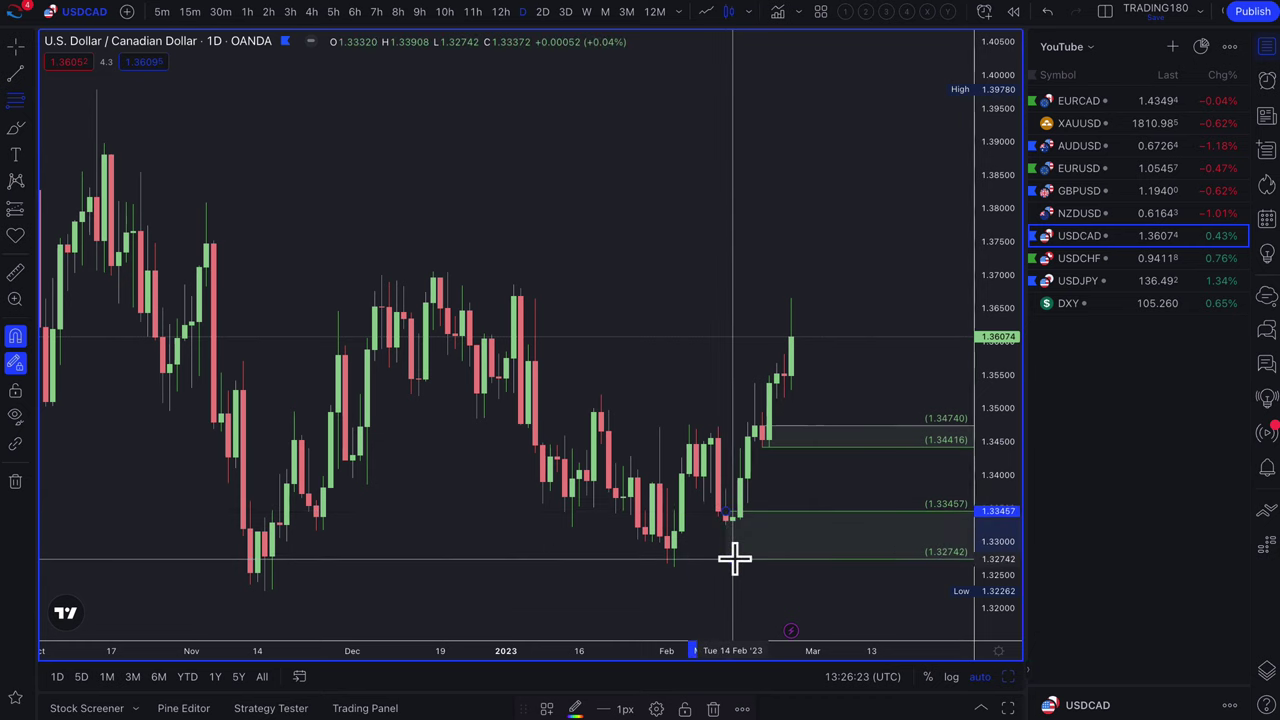
left_click(734, 557)
scroll(803, 449, "down", 3)
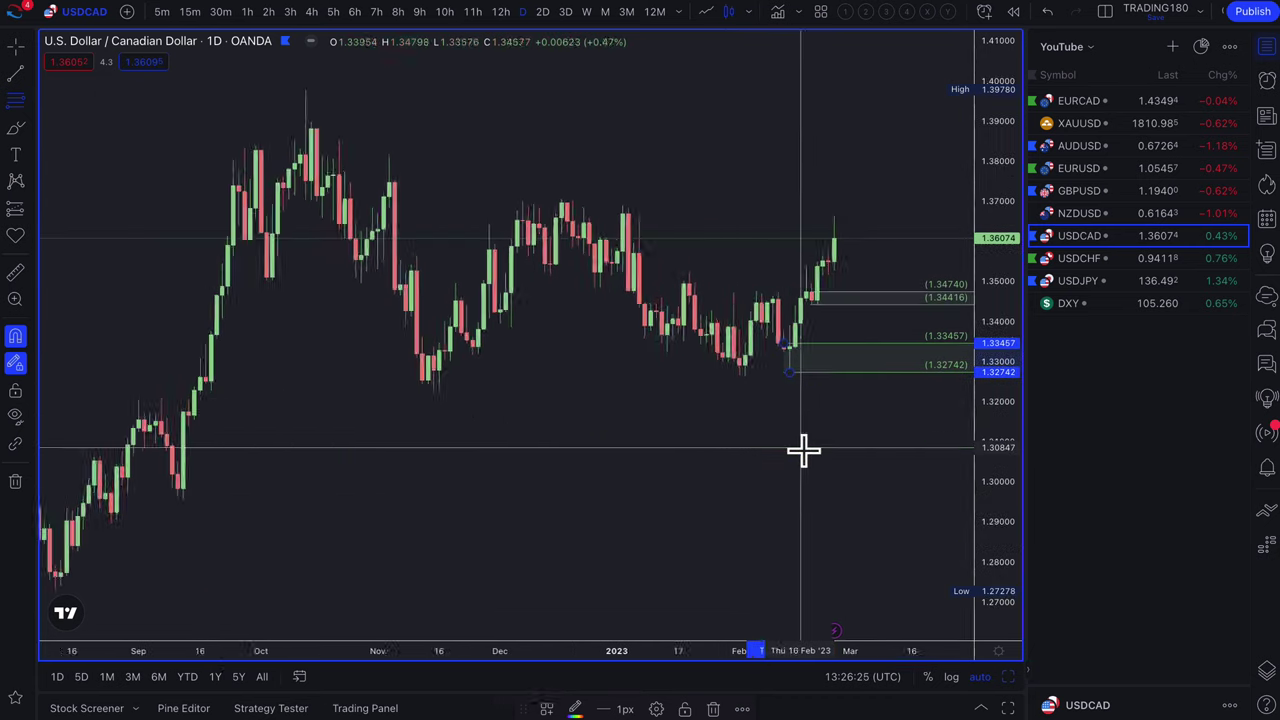
Draw a USDCAD demand zone between 1.35523 and 1.35162 from the 23 February candle
scroll(803, 449, "up", 4)
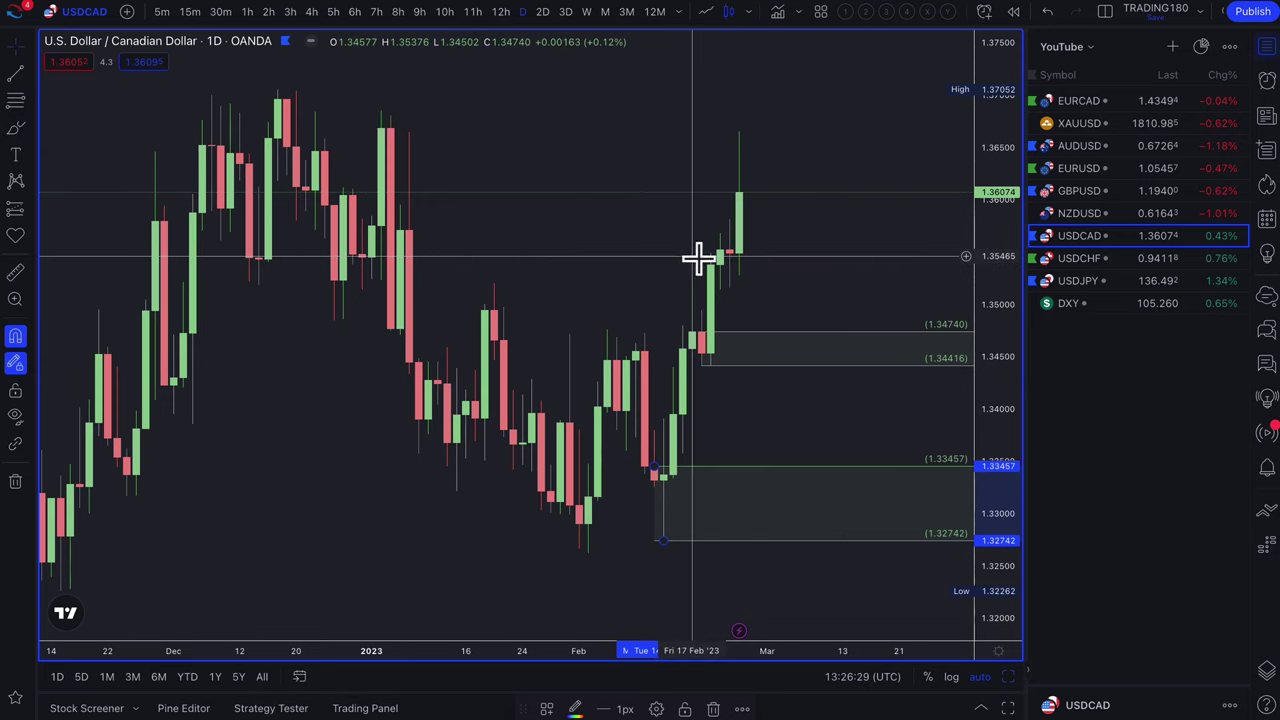
left_click(15, 100)
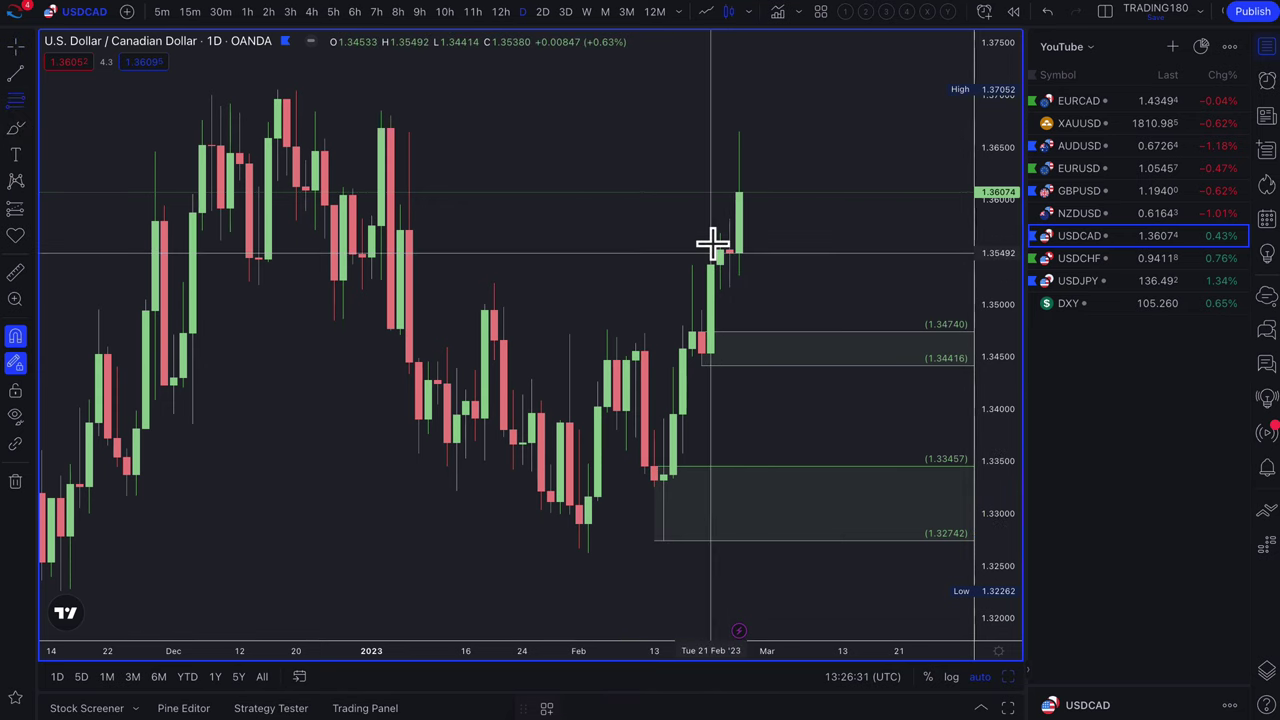
left_click_drag(725, 250, 729, 287)
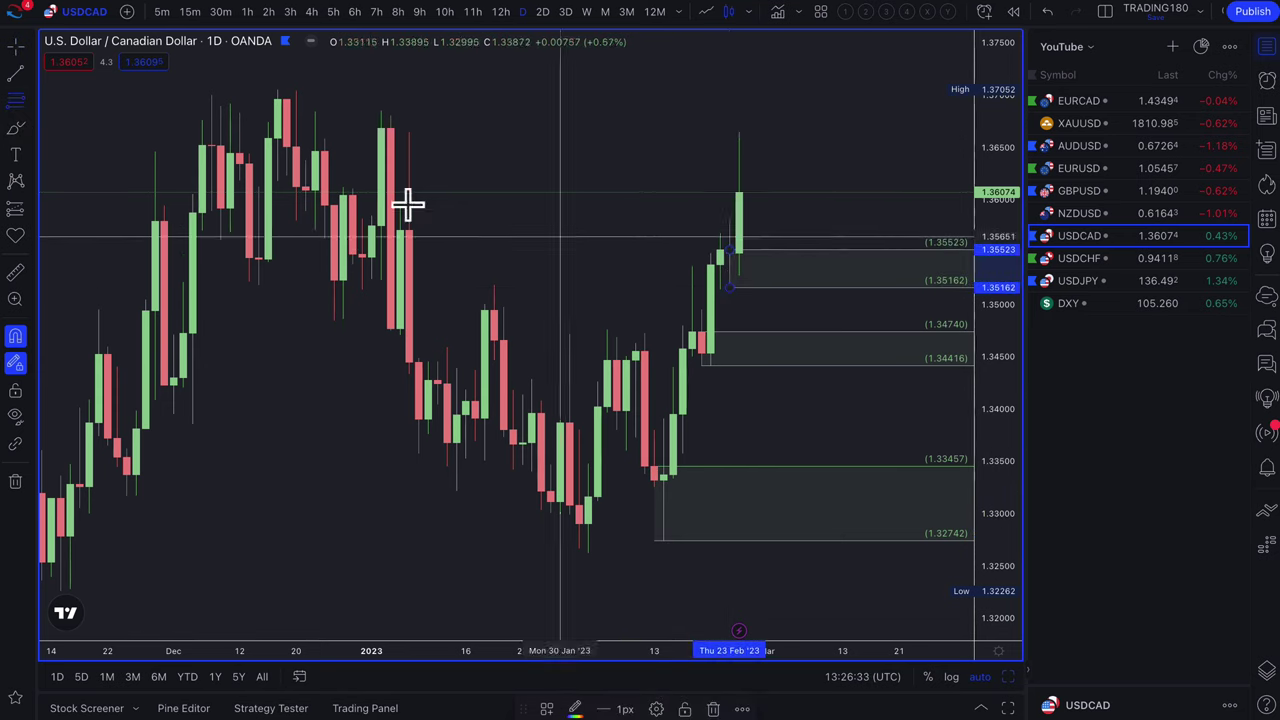
Brush circles and upward bounce arrows on USDCAD at the 1.35523–1.35162 and 1.34740–1.34416 demand zones
left_click(20, 131)
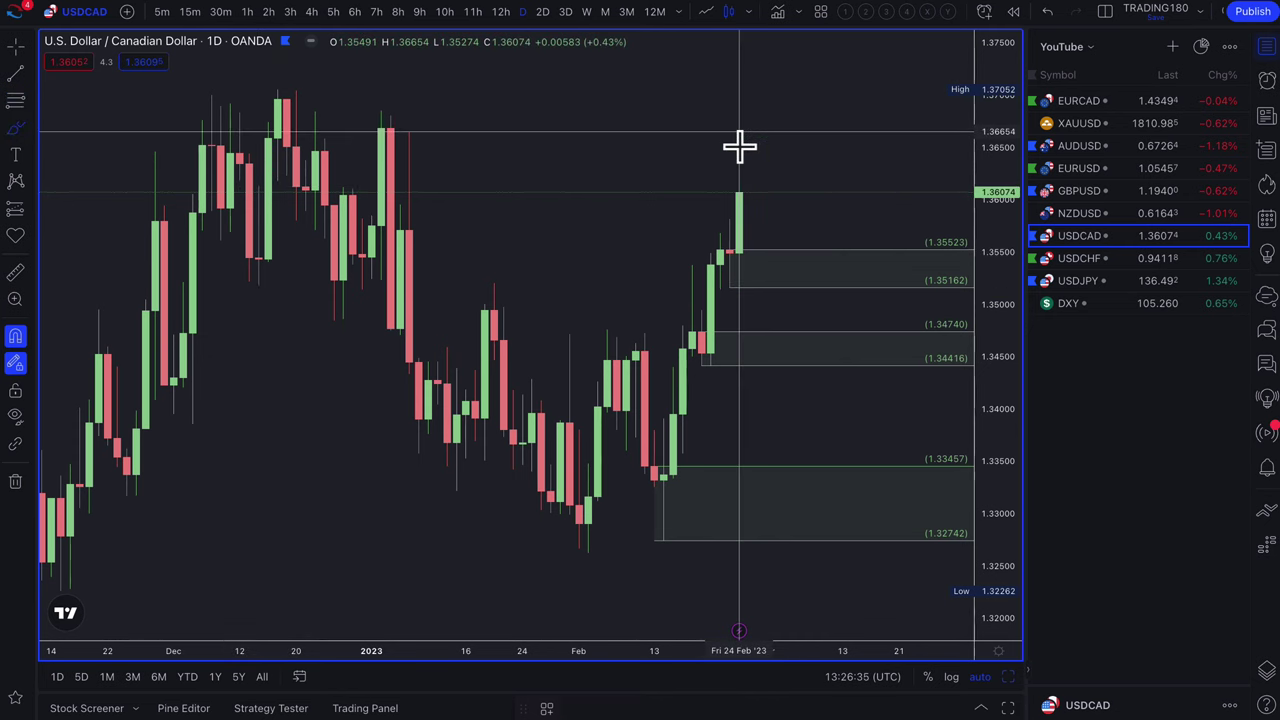
mouse_move(739, 133)
left_mouse_down()
mouse_move(796, 260)
mouse_move(826, 254)
mouse_move(866, 180)
mouse_move(870, 200)
left_mouse_up()
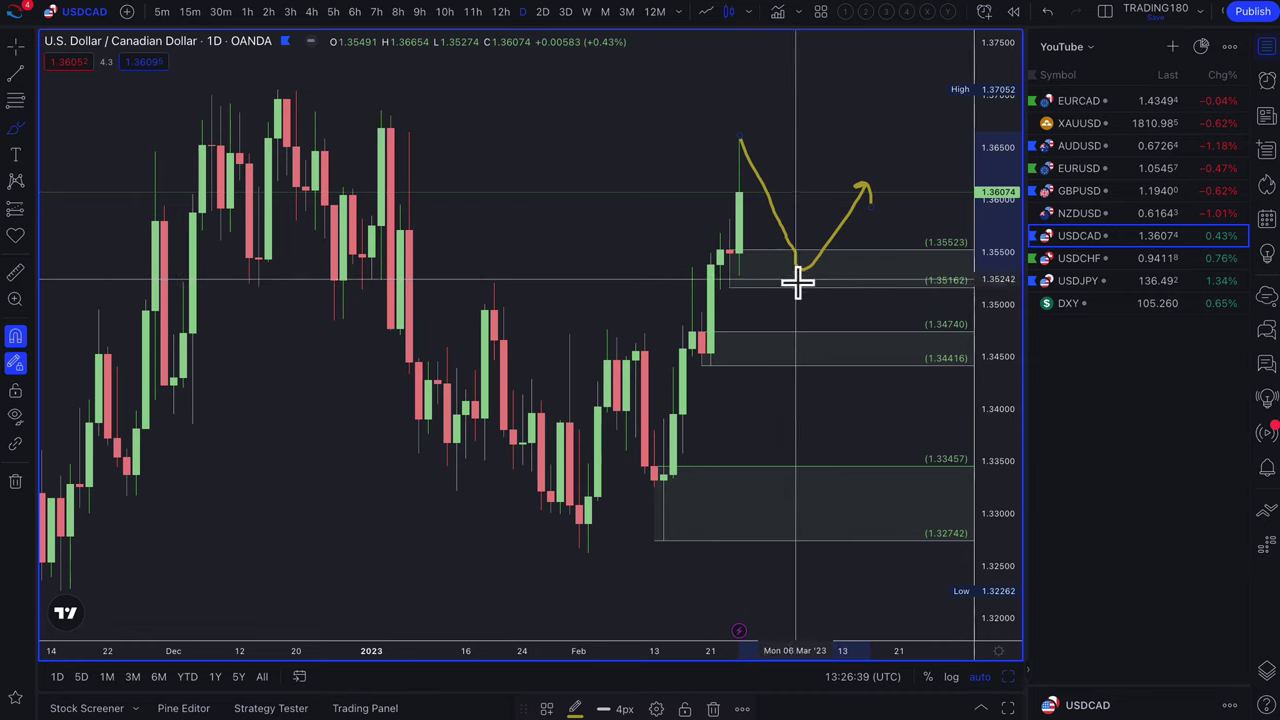
scroll(820, 290, "down", 3)
scroll(864, 378, "up", 5)
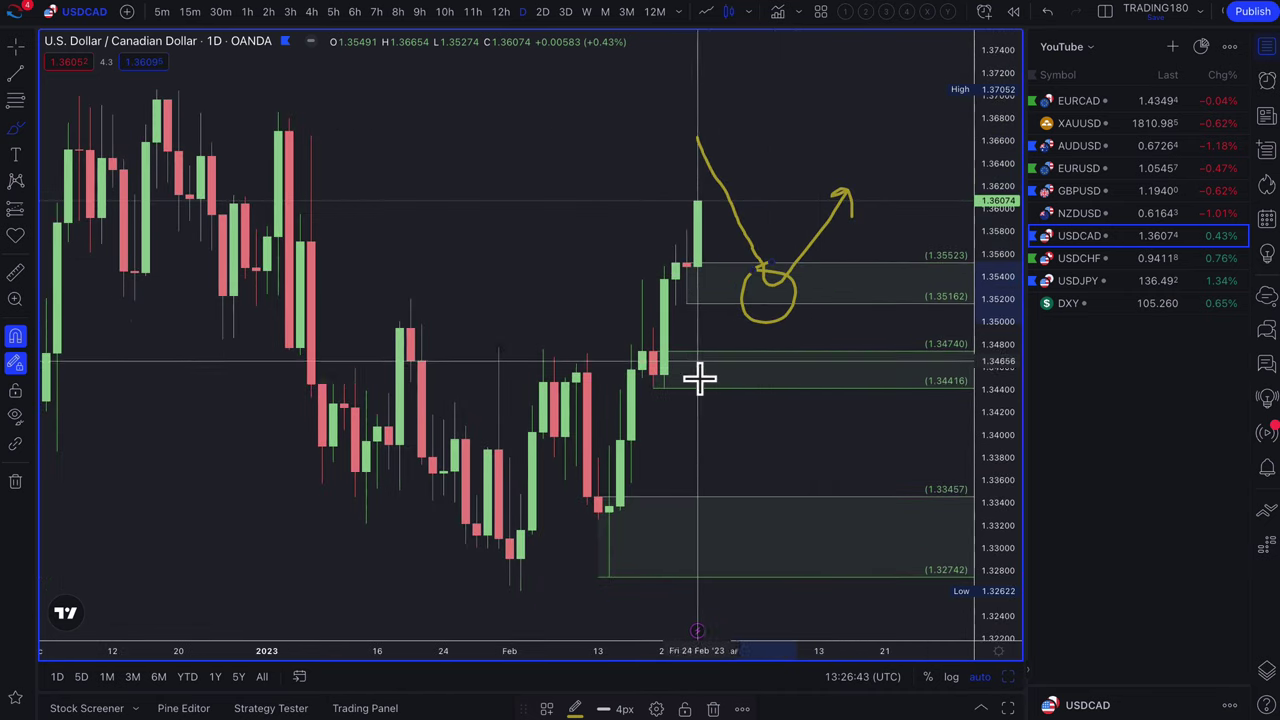
mouse_move(778, 347)
left_mouse_down()
mouse_move(800, 371)
mouse_move(806, 355)
left_mouse_up()
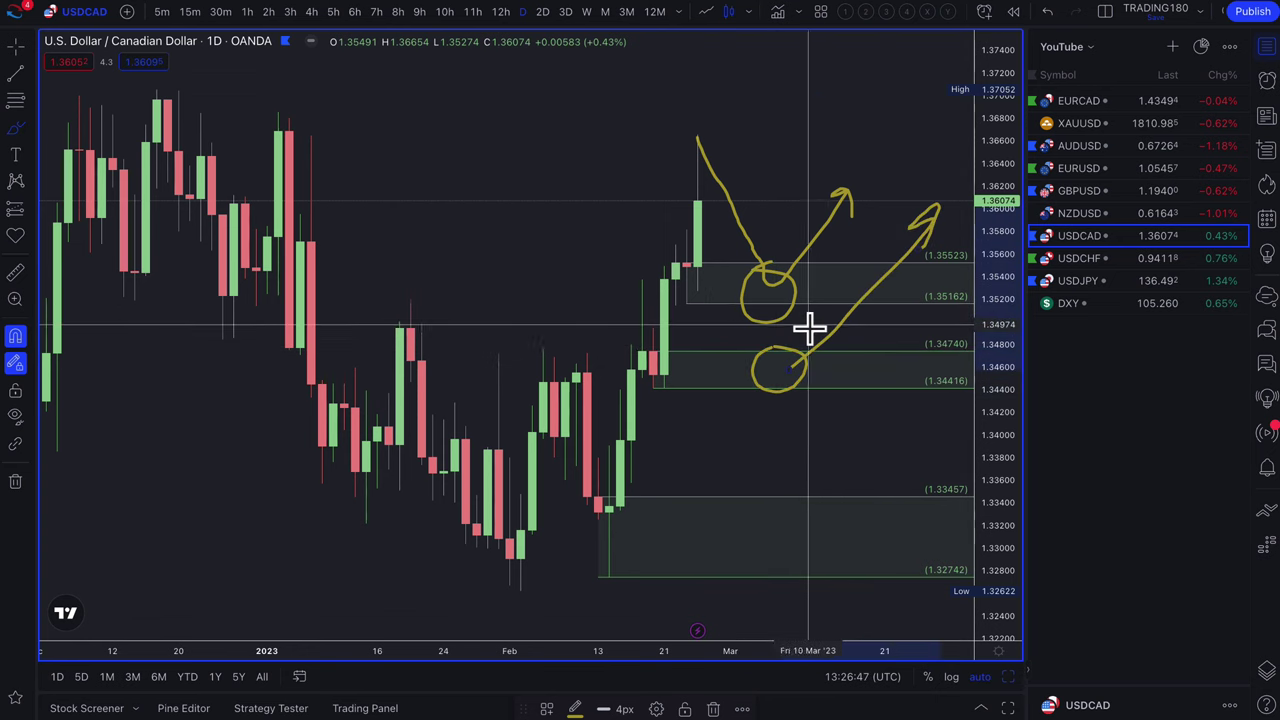
Draw a USDCAD zone between 1.38084 and 1.37118 from the 3 November 2022 candle and apply the "1. SUPPLY" drawing template
scroll(790, 310, "down", 5)
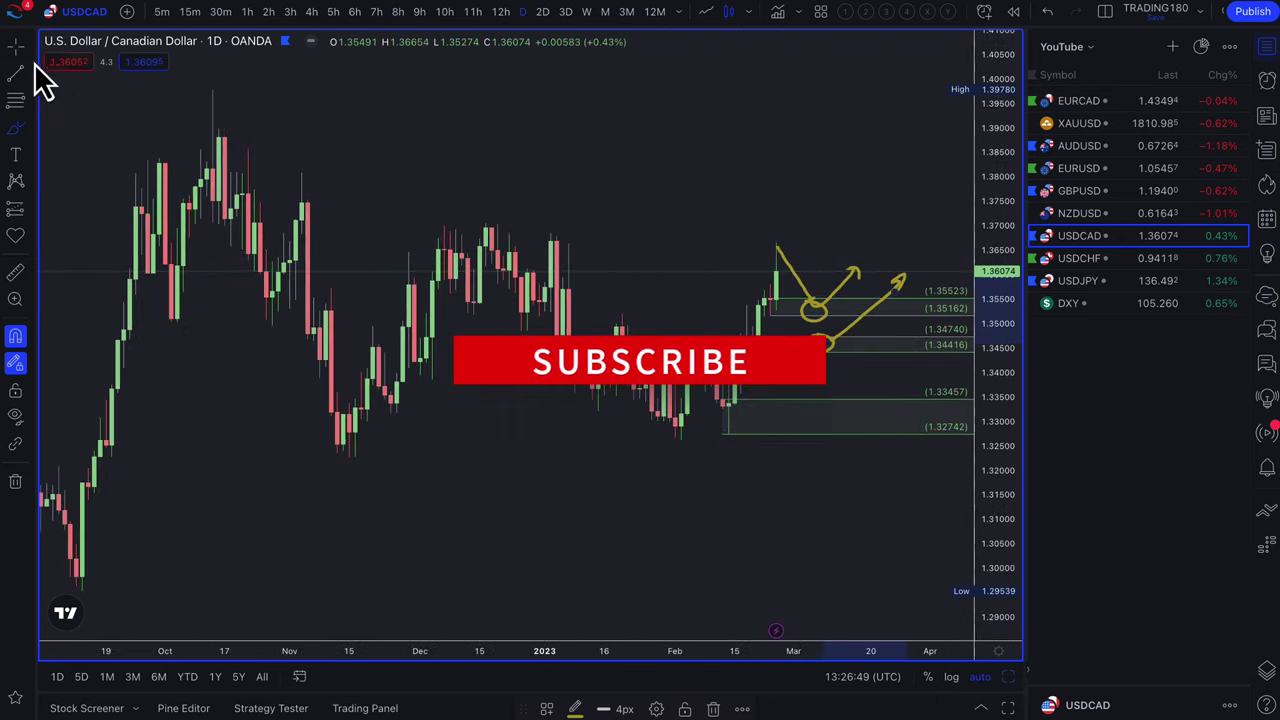
left_click(15, 100)
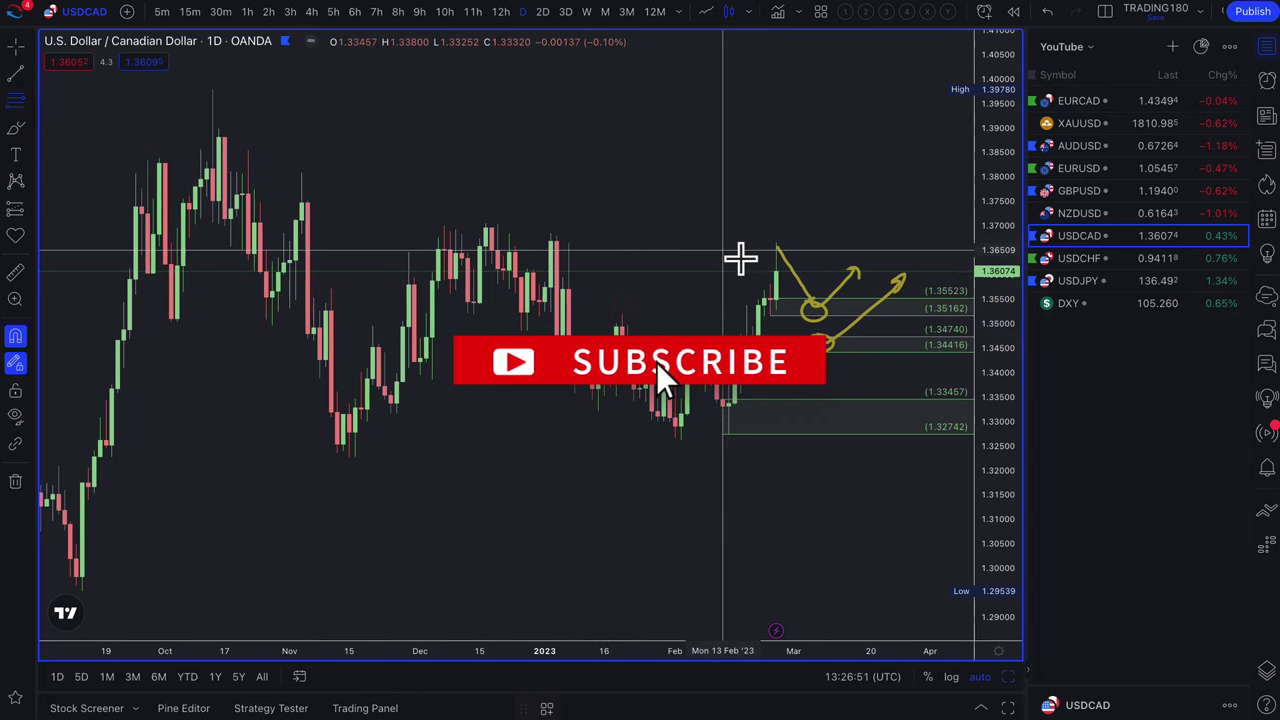
left_click(300, 220)
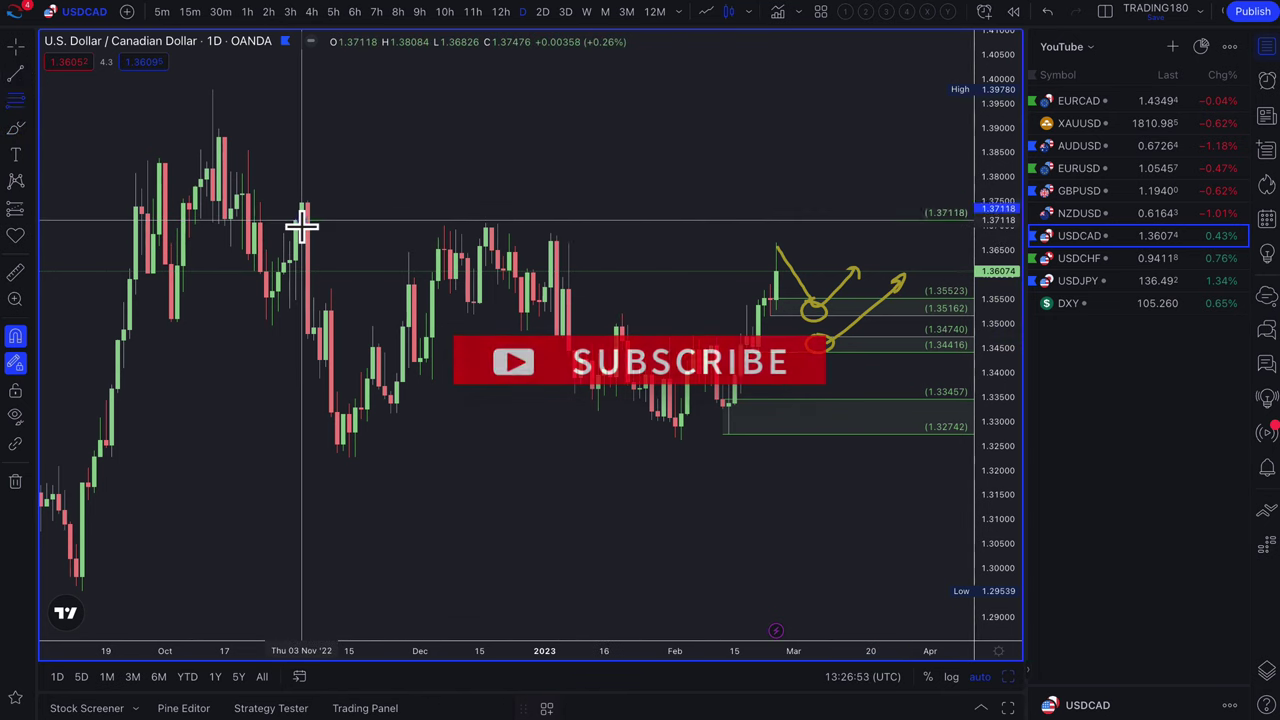
left_click(300, 180)
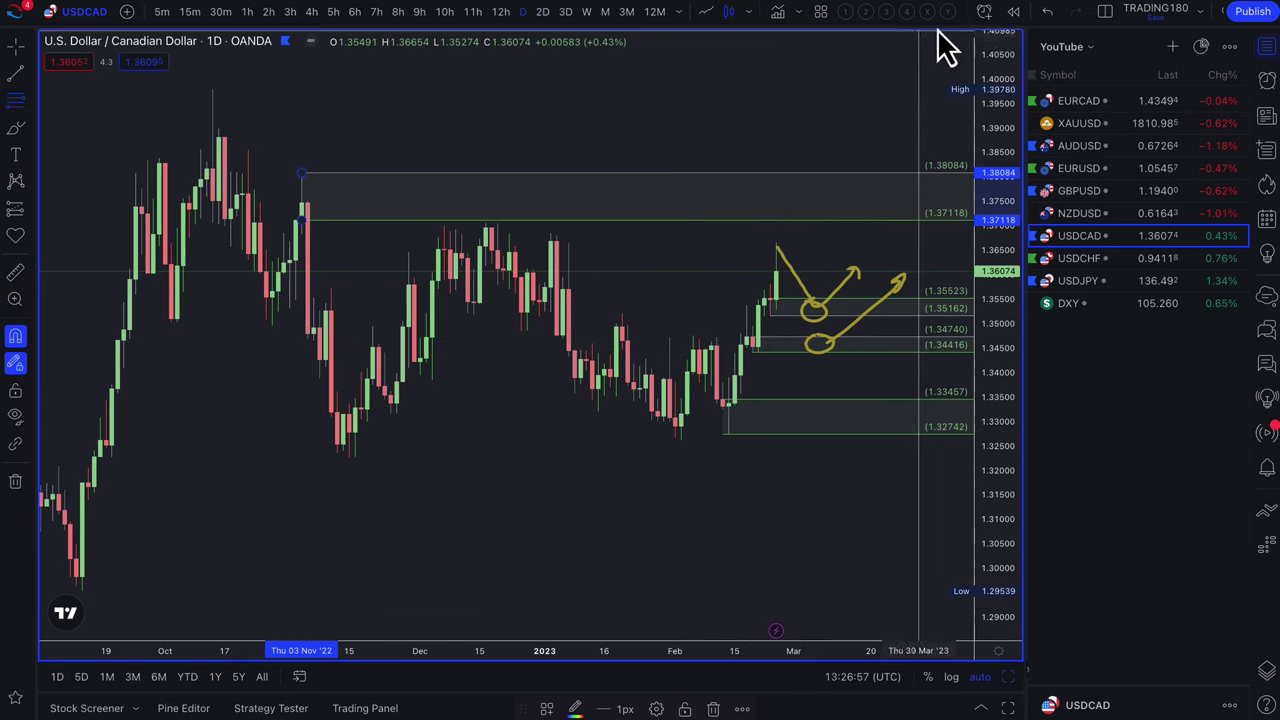
left_click(545, 708)
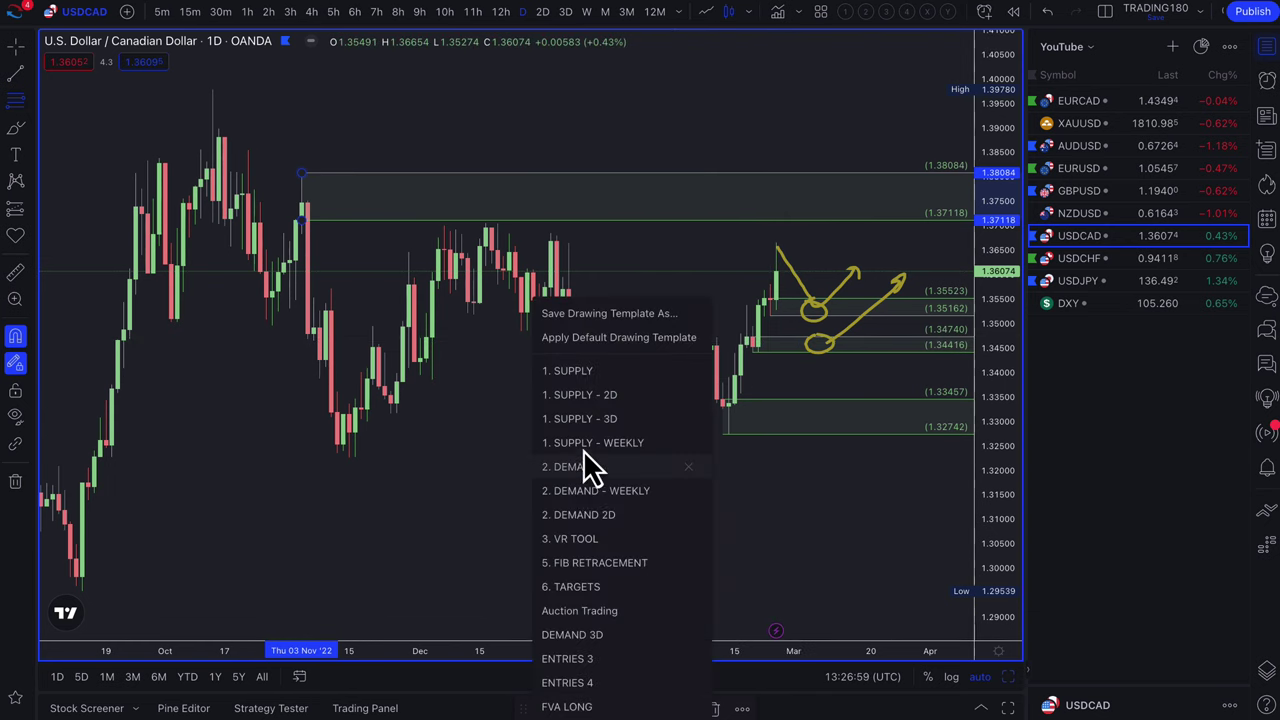
left_click(588, 372)
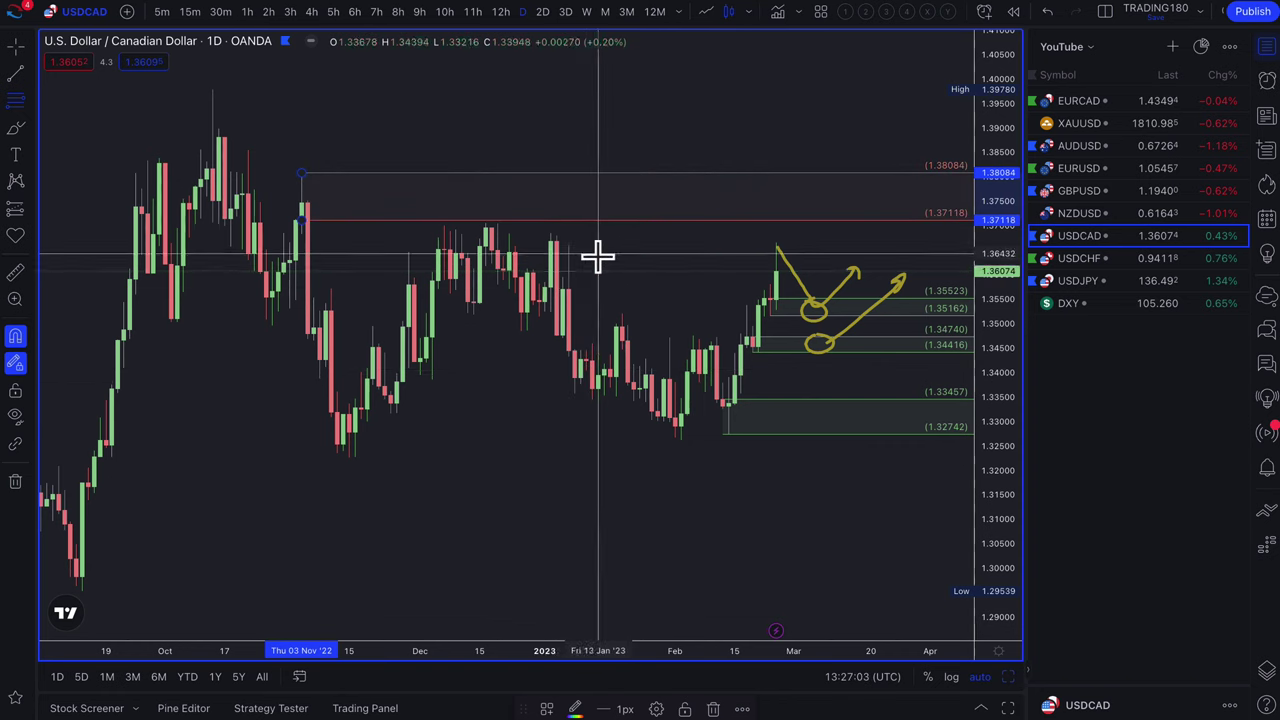
Draw a USDCAD supply zone between 1.37052 and 1.35752, and extend the November supply zone's upper edge to the 13 October high at 1.39780
left_click(553, 287)
left_click(487, 228)
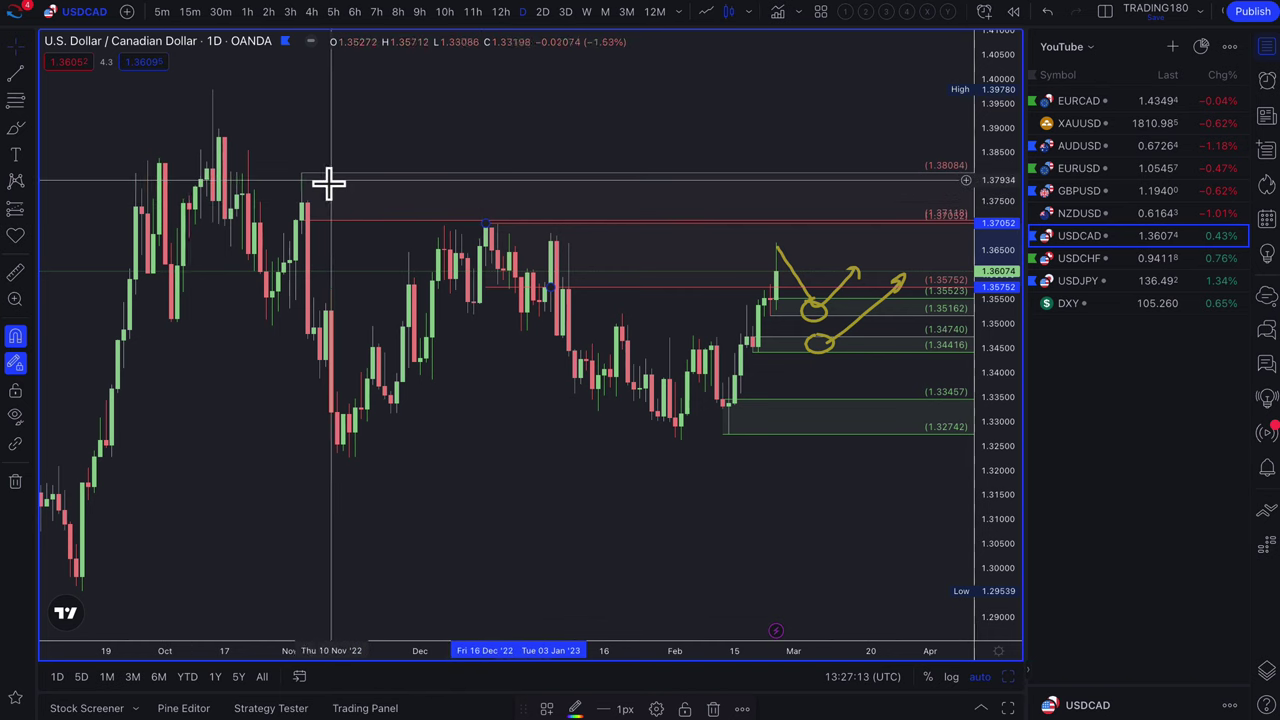
scroll(329, 180, "down", 3)
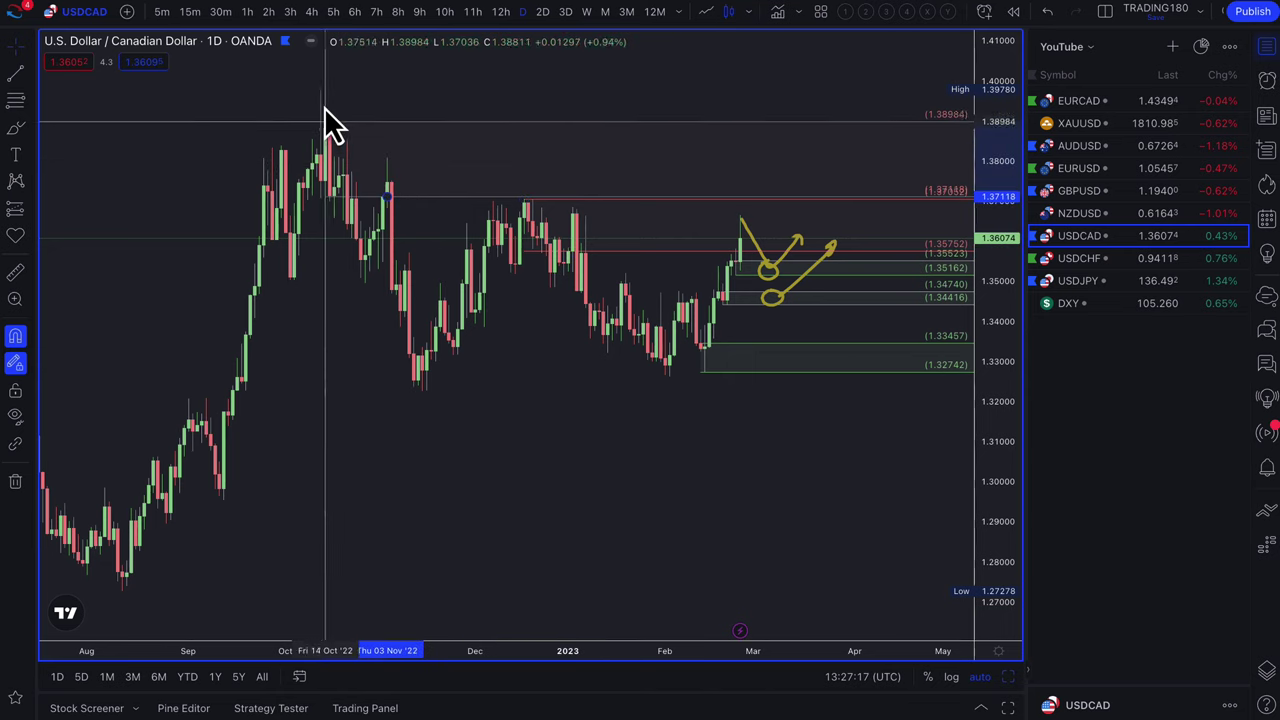
key("alt+h")
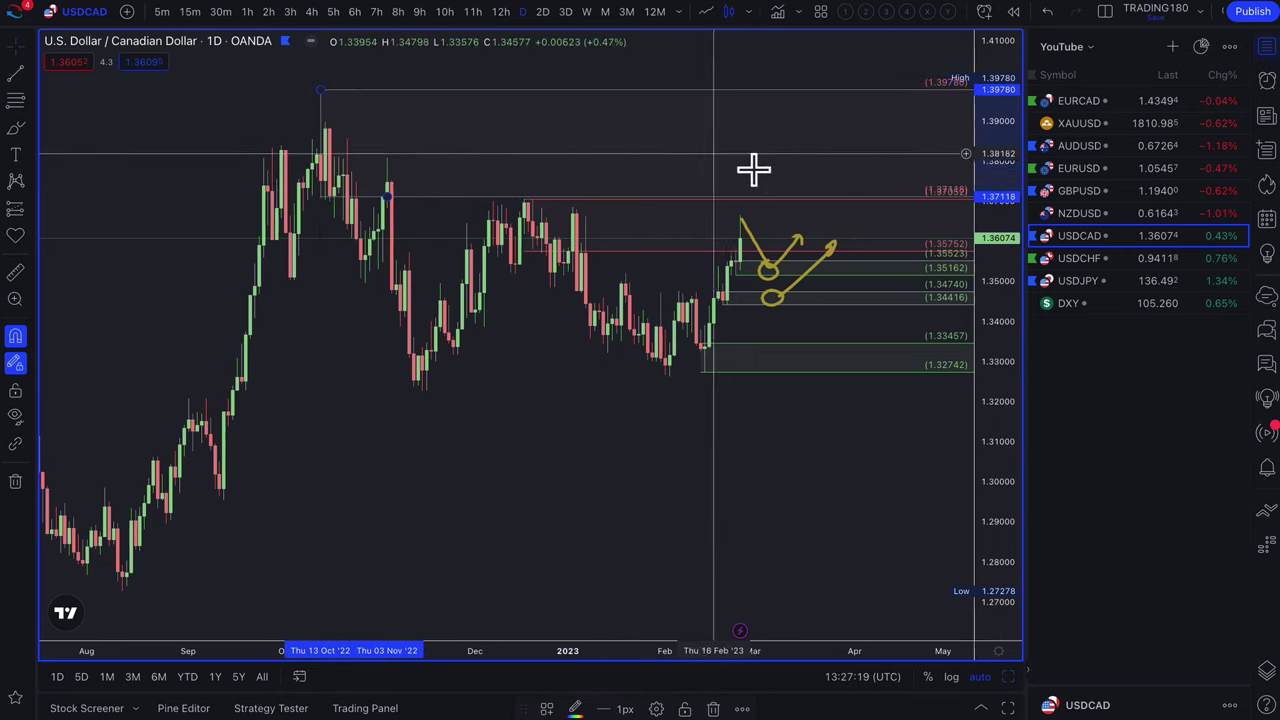
Draw highlight rectangles on USDCAD at 1.38163–1.37901 from 13 September and at 1.39805–1.39492 from 10 October 2022
left_click(32, 127)
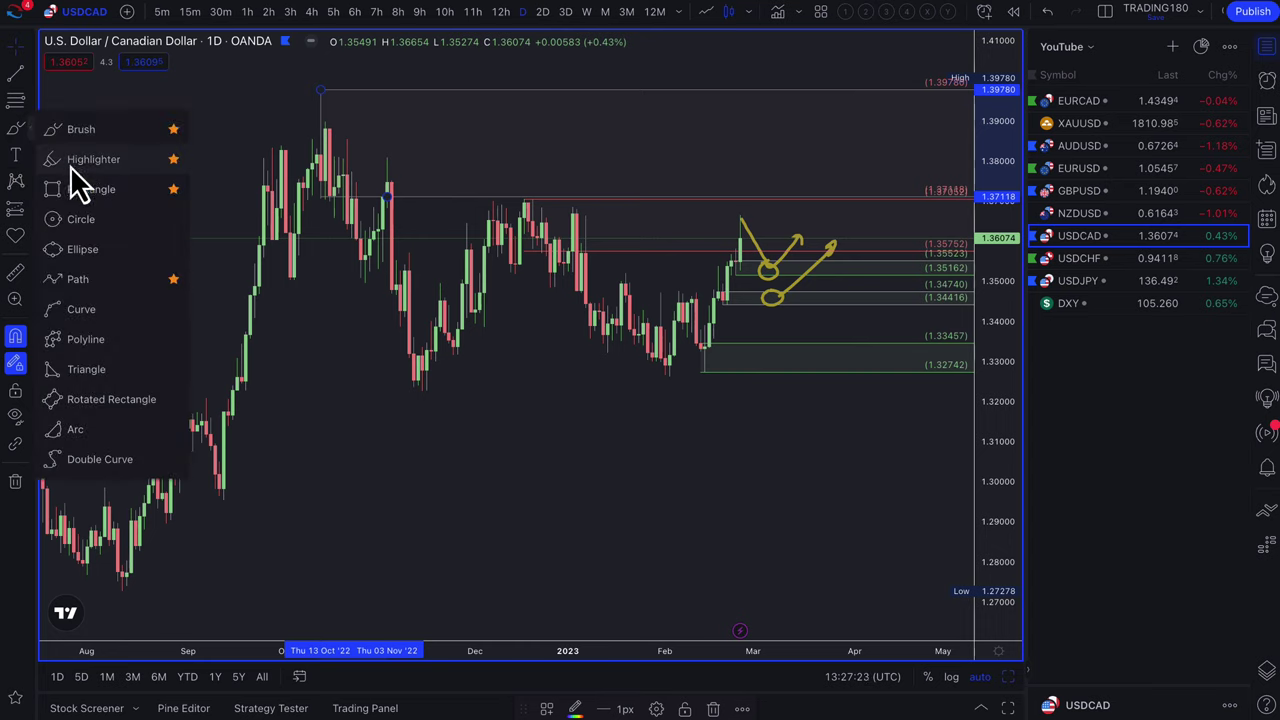
left_click(71, 182)
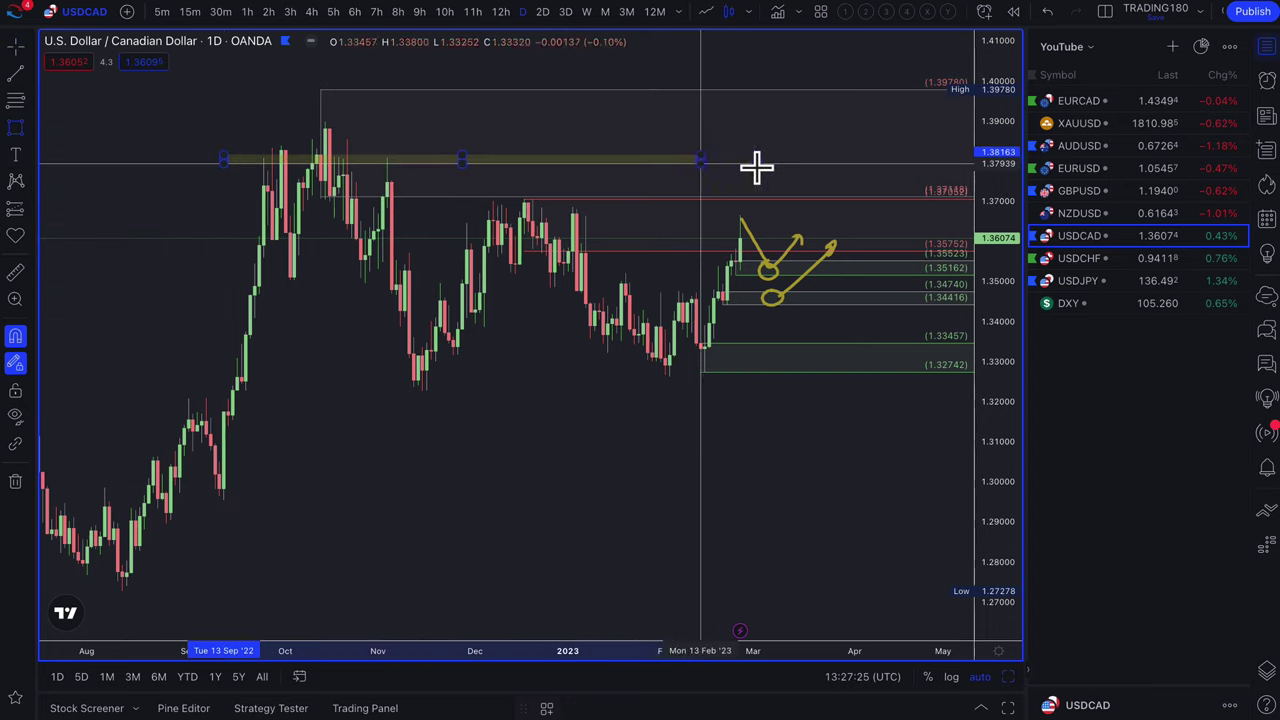
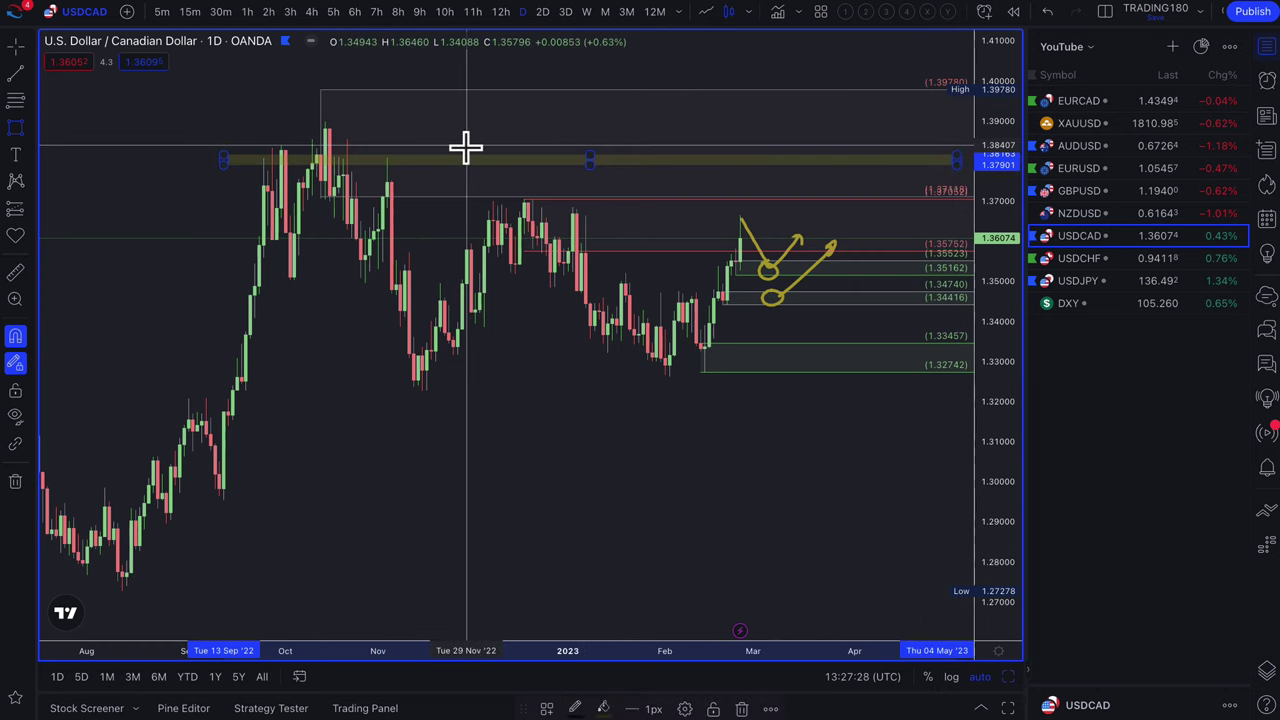
scroll(408, 189, "up", 5)
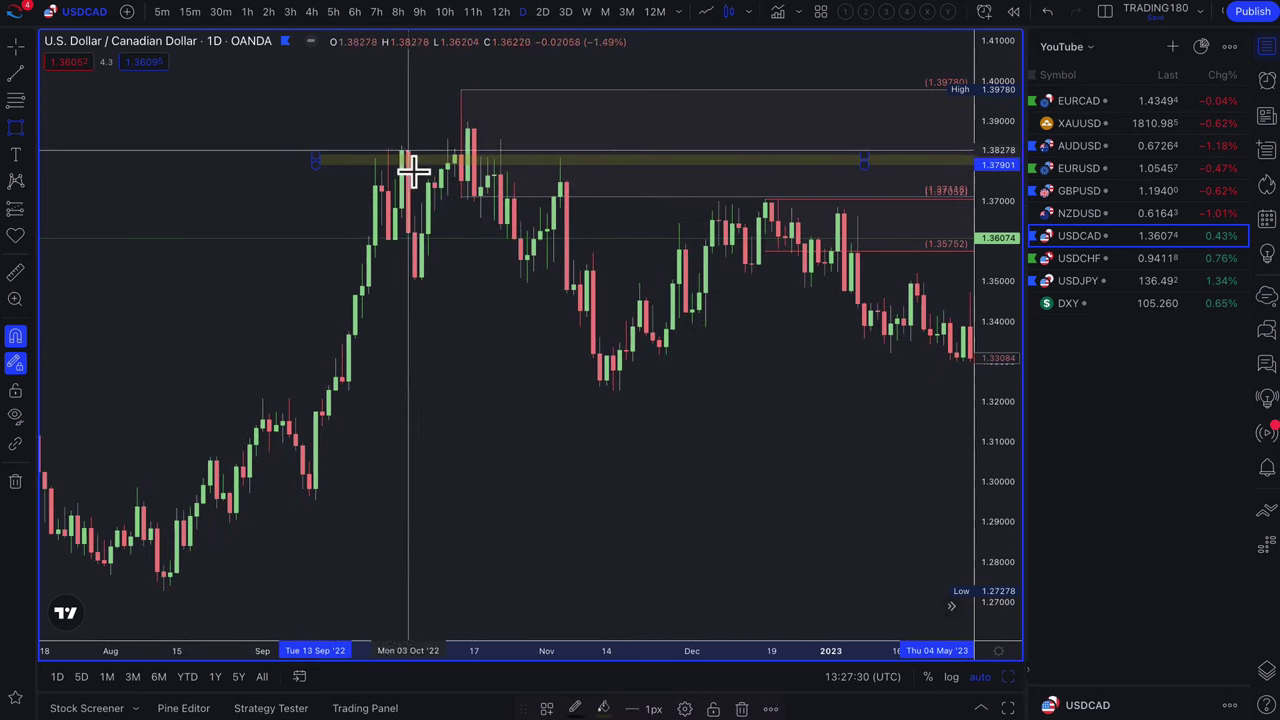
scroll(562, 170, "right", 5)
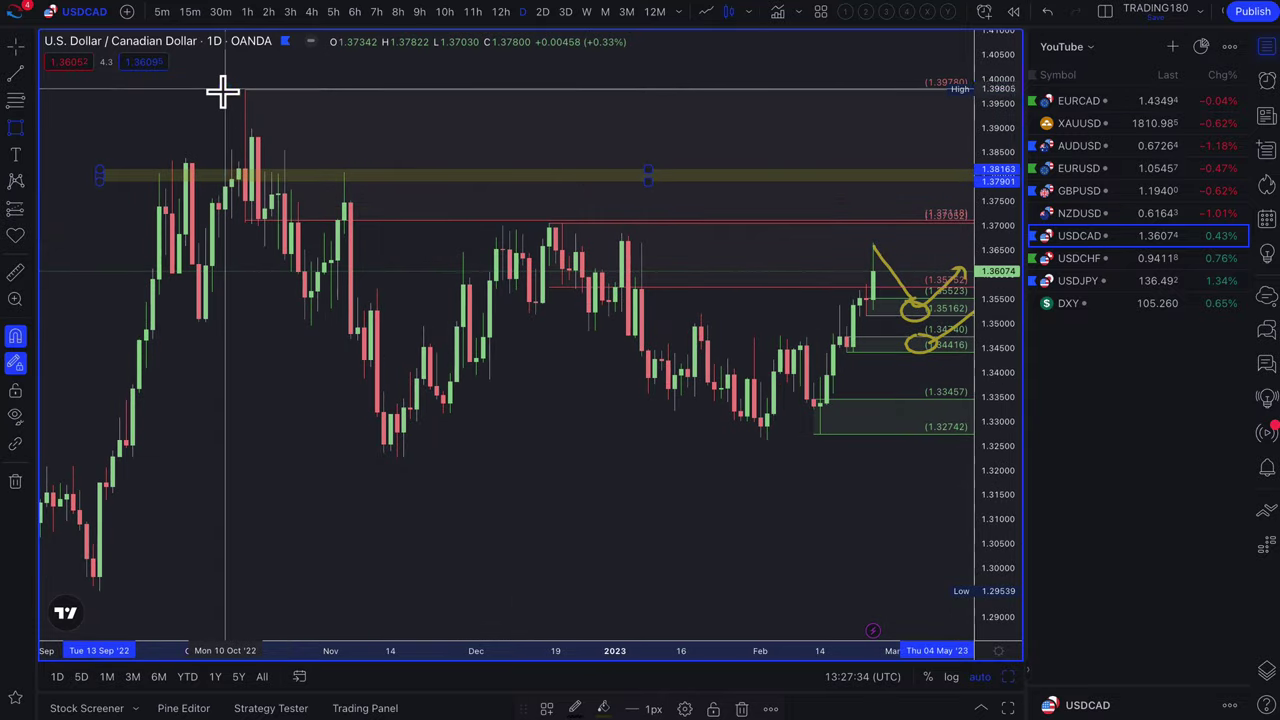
mouse_move(222, 90)
left_mouse_down()
mouse_move(829, 114)
mouse_move(894, 34)
mouse_move(915, 120)
mouse_move(952, 103)
left_mouse_up()
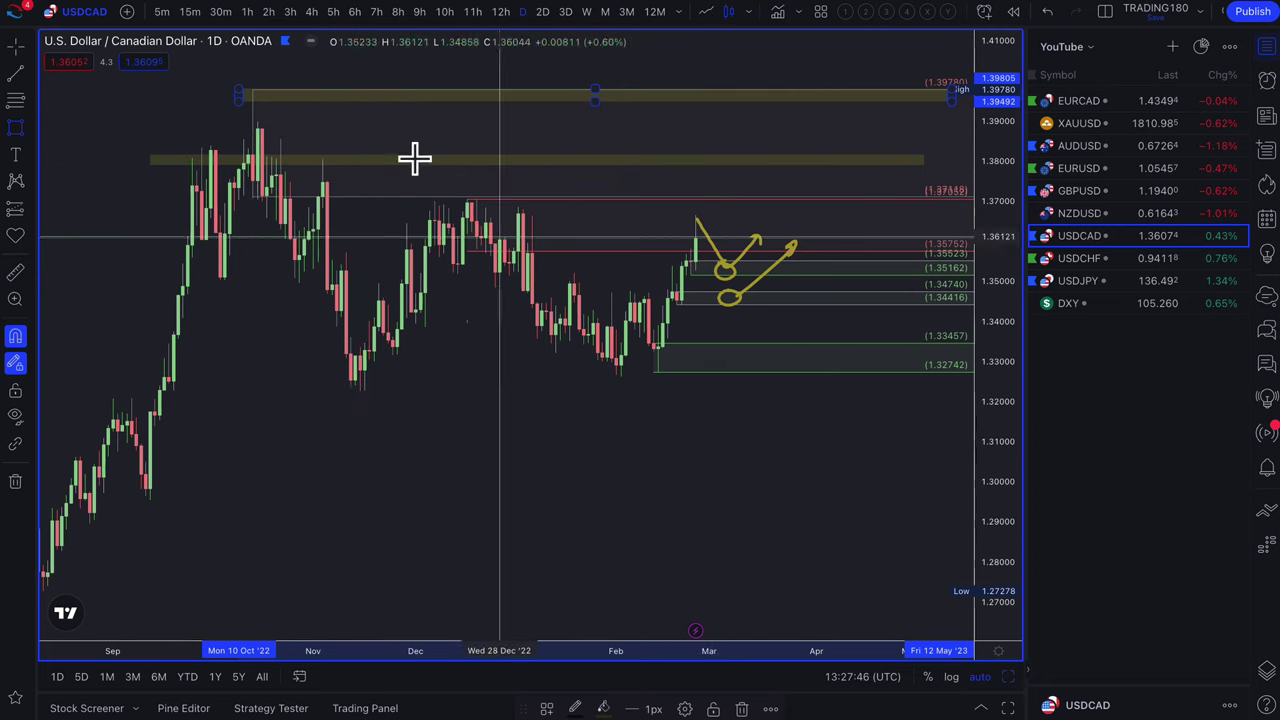
Brush circles around USDCAD's October 2022 high and the November 2022 swing low
left_click(30, 140)
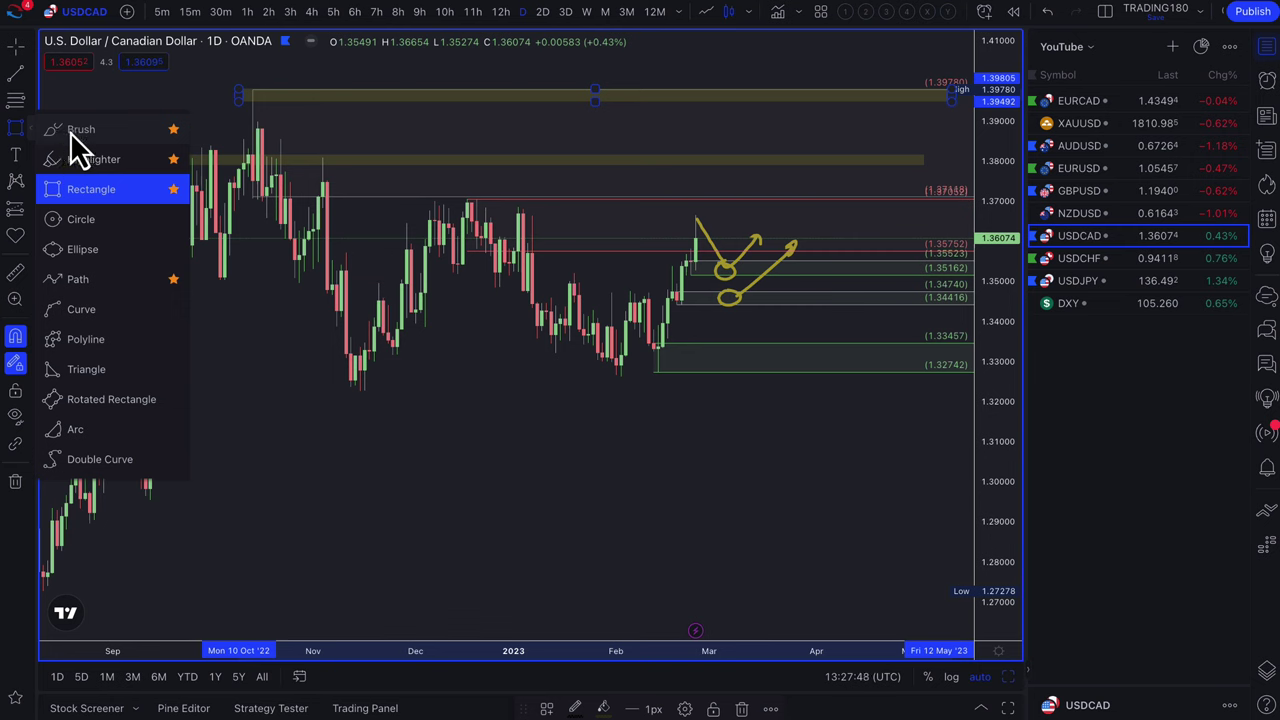
left_click(70, 130)
mouse_move(252, 75)
left_mouse_down()
mouse_move(229, 94)
mouse_move(258, 78)
left_mouse_up()
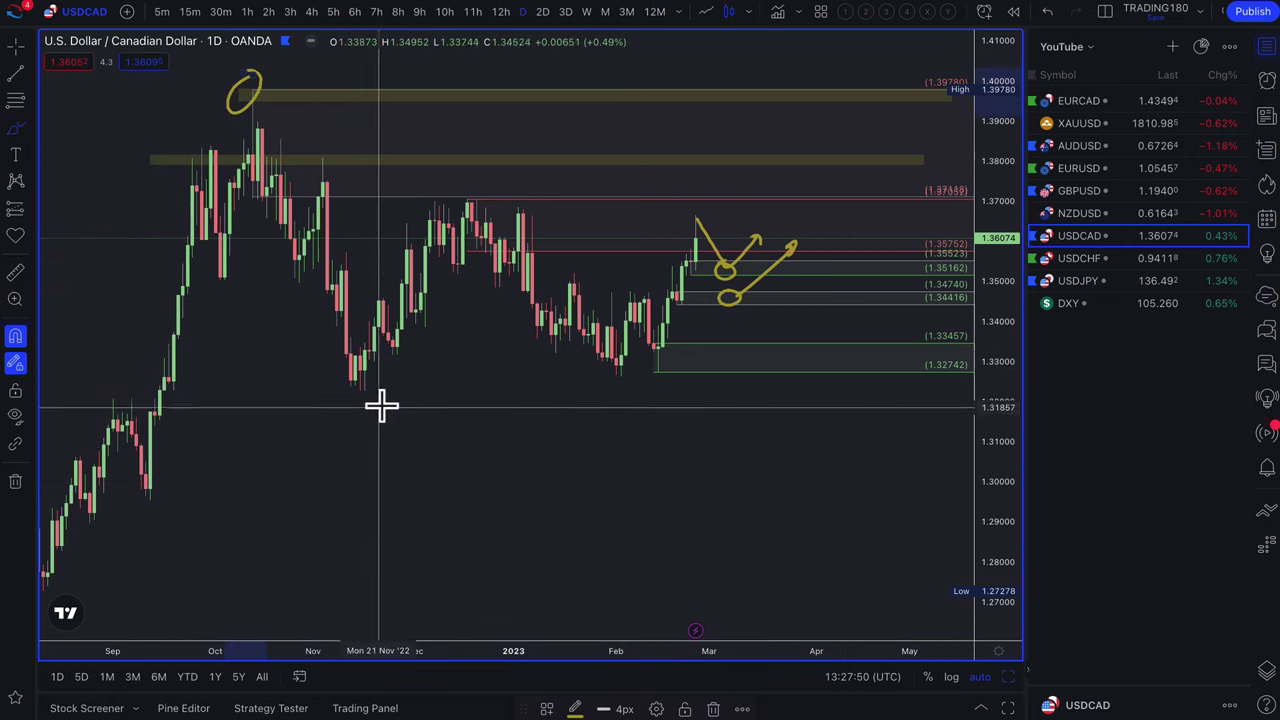
left_click_drag(331, 394, 374, 346)
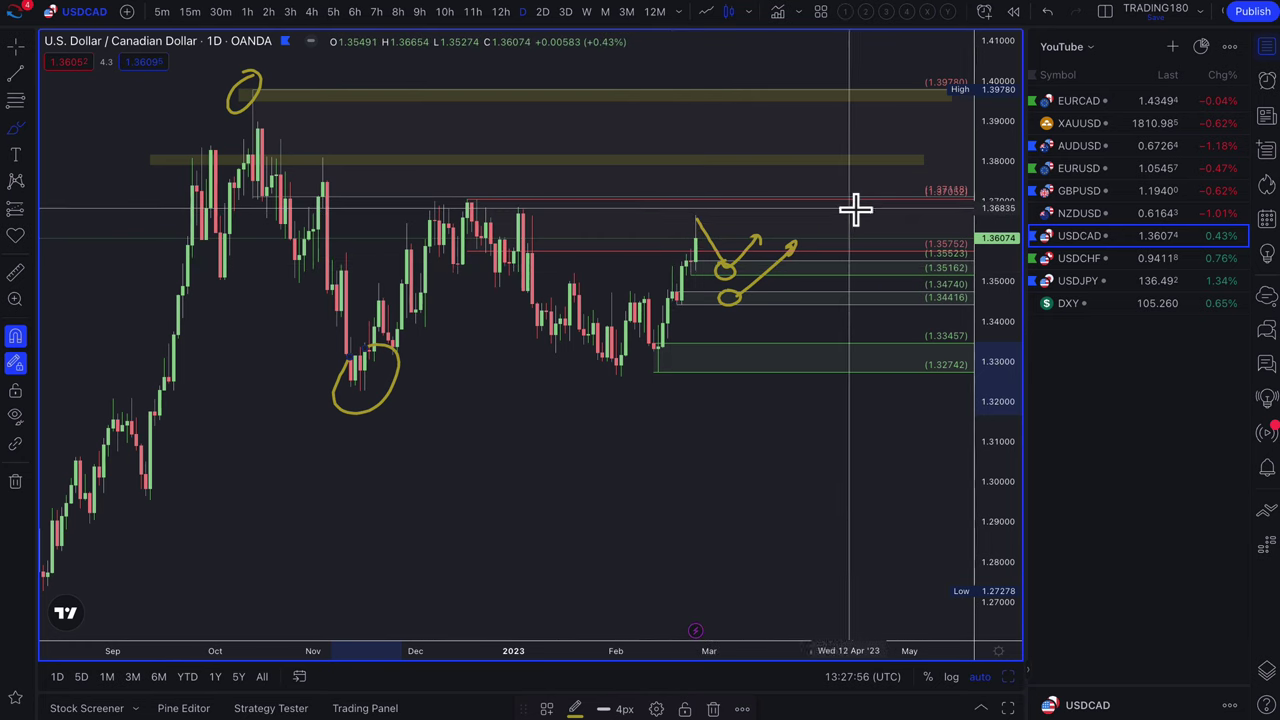
Brush the letters "FV" near 1.370 on USDCAD beyond the price paths, and circle the area around 1.390 in early March 2023
mouse_move(885, 177)
left_mouse_down()
mouse_move(851, 220)
mouse_move(889, 214)
mouse_move(894, 191)
mouse_move(928, 190)
left_mouse_up()
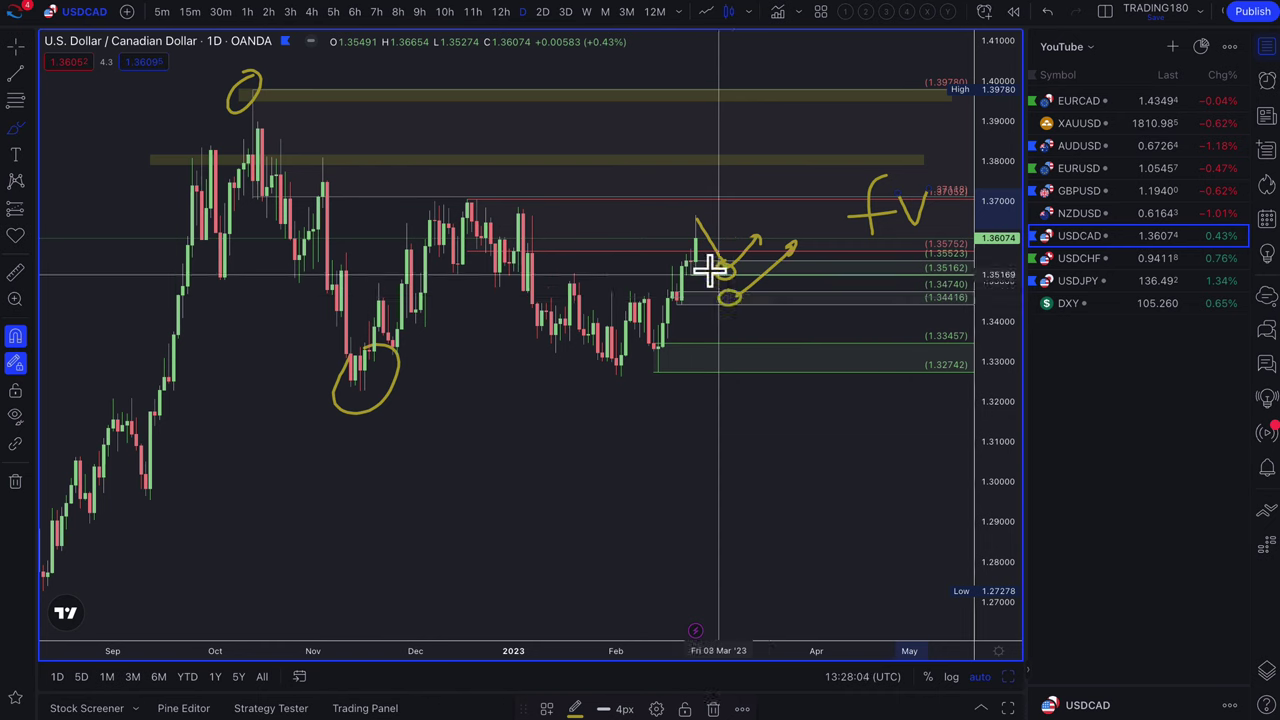
left_click_drag(730, 291, 732, 308)
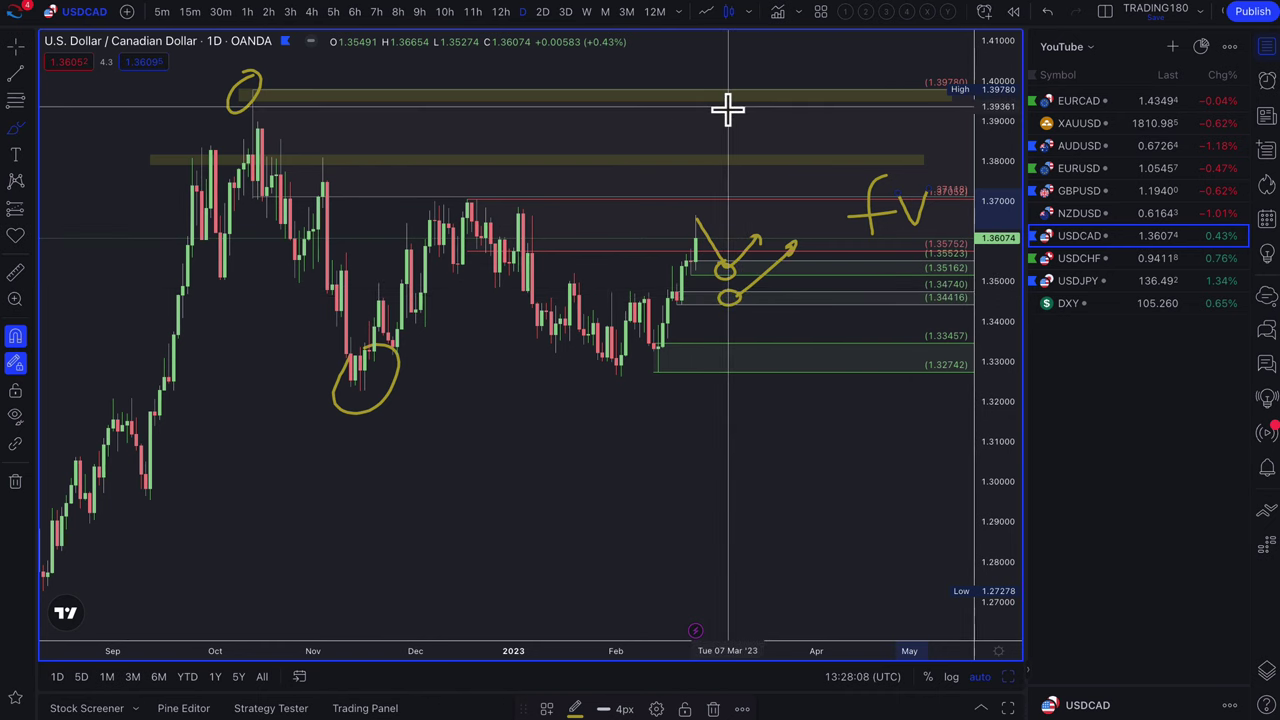
left_click_drag(726, 108, 720, 108)
left_click_drag(748, 240, 751, 229)
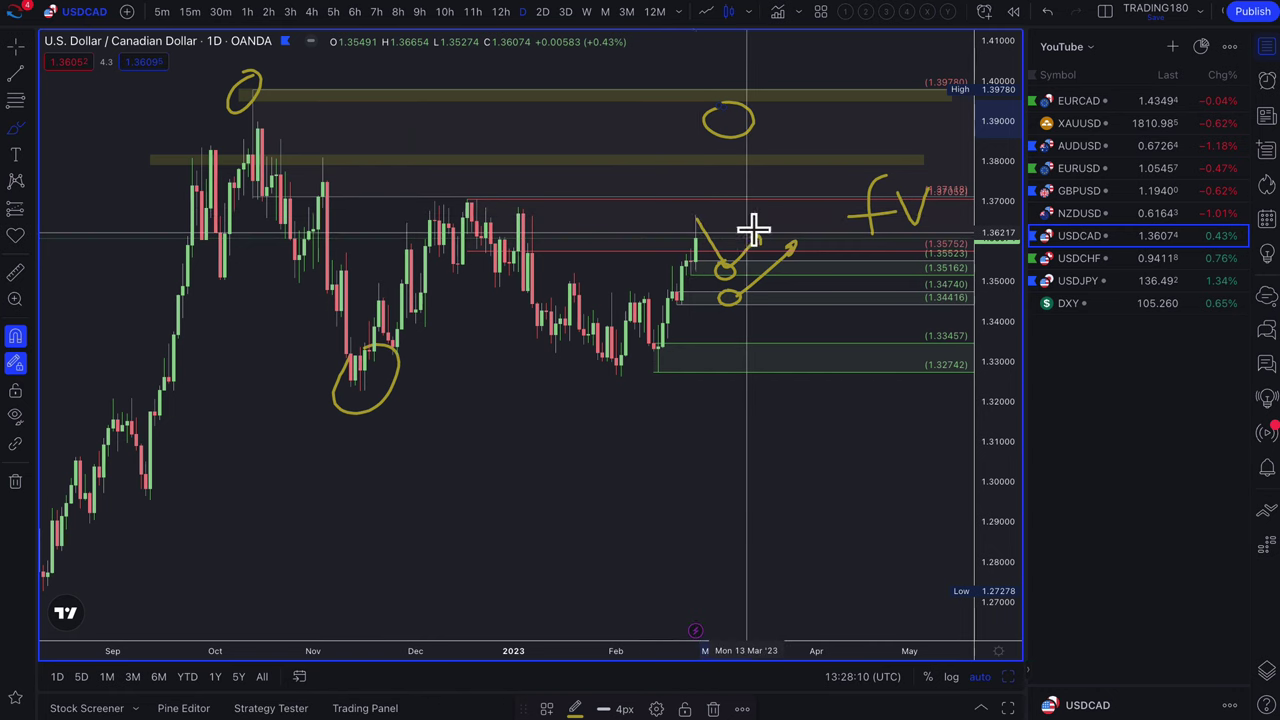
Open the NZDUSD daily chart and remove the upper highlight rectangle at about 0.624–0.620
left_click(1087, 215)
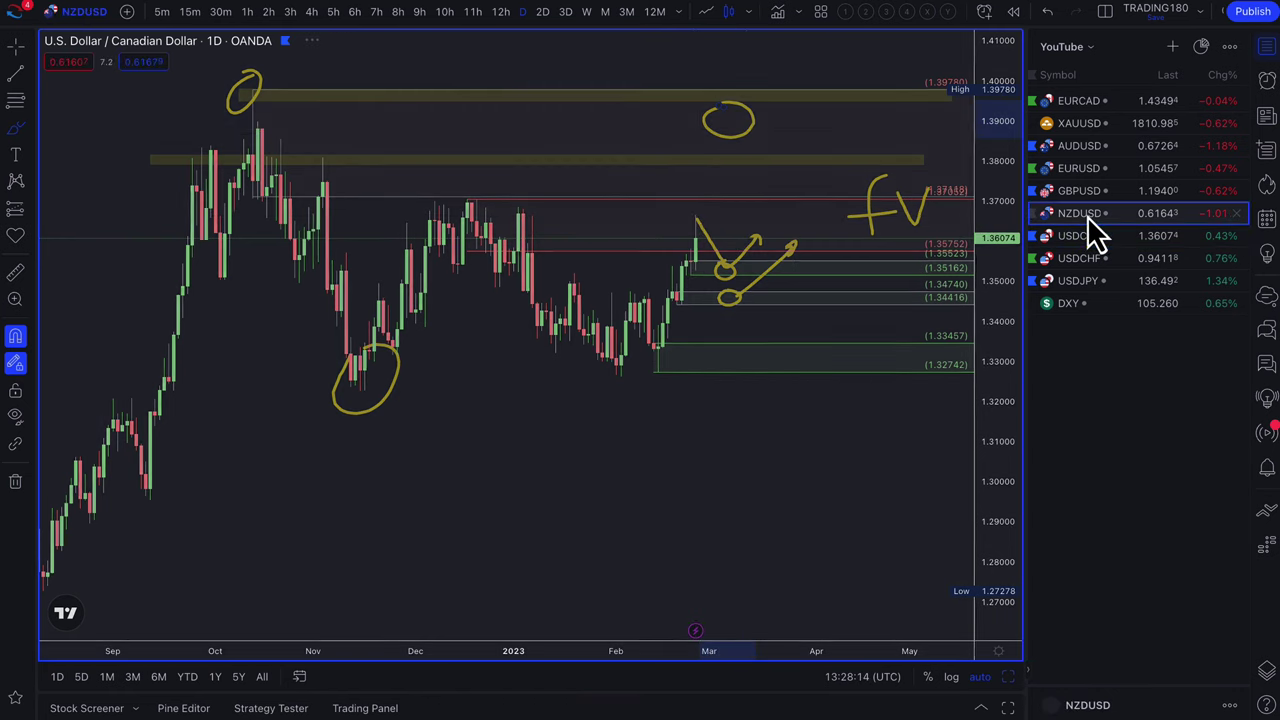
scroll(640, 316, "up", 3)
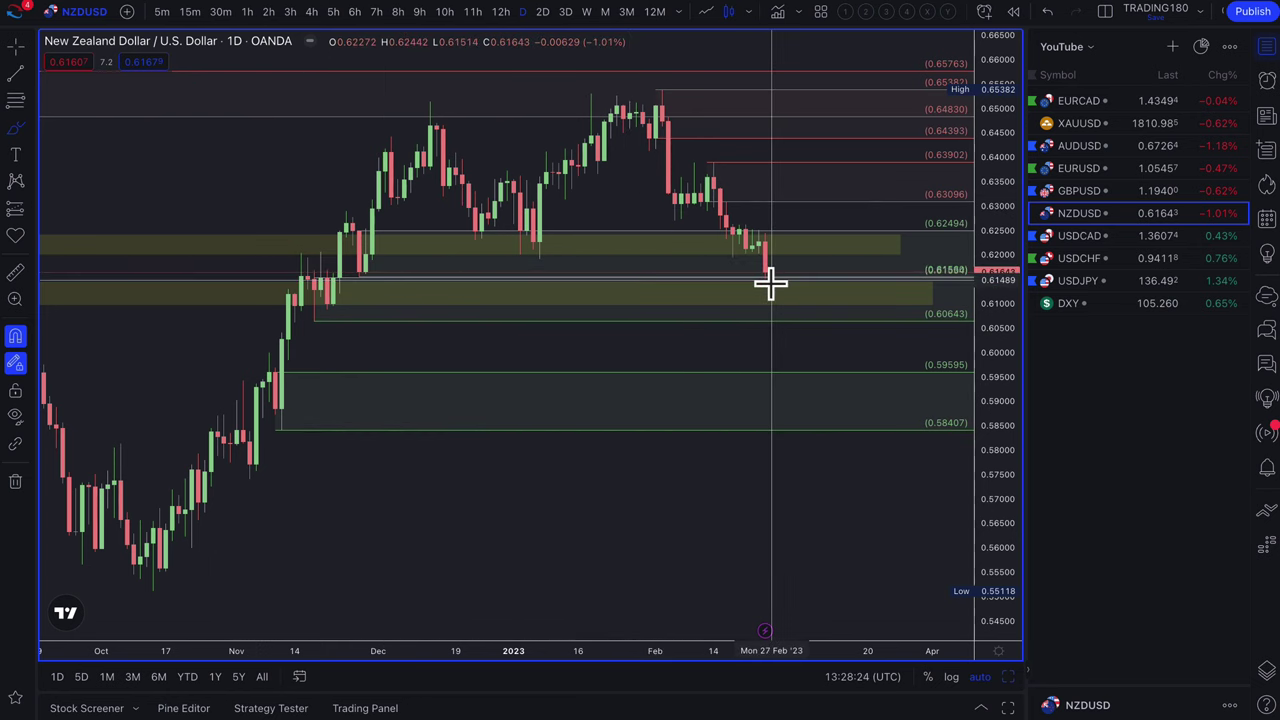
scroll(805, 282, "up", 2)
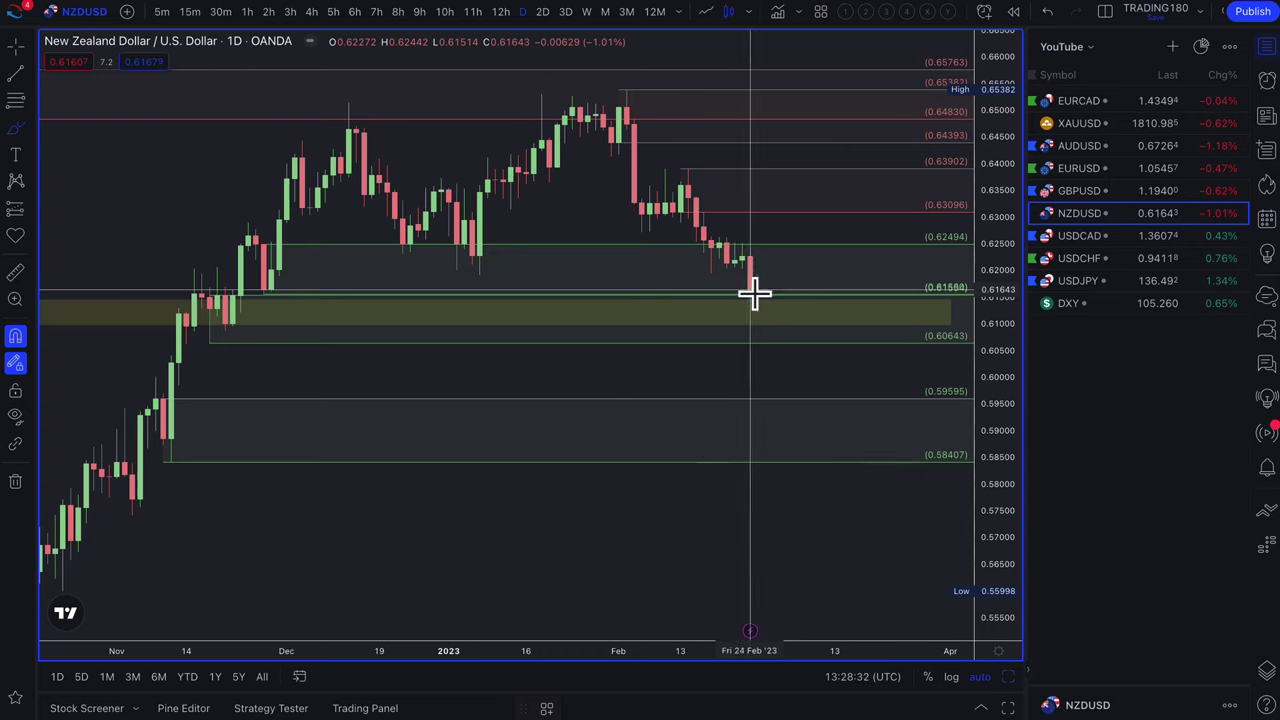
Brush an NZDUSD path rising to about 0.634 and falling to the 0.59595 level, and delete the demand zone topped at 0.62494
mouse_move(754, 292)
left_mouse_down()
mouse_move(814, 206)
mouse_move(857, 383)
mouse_move(876, 392)
left_mouse_up()
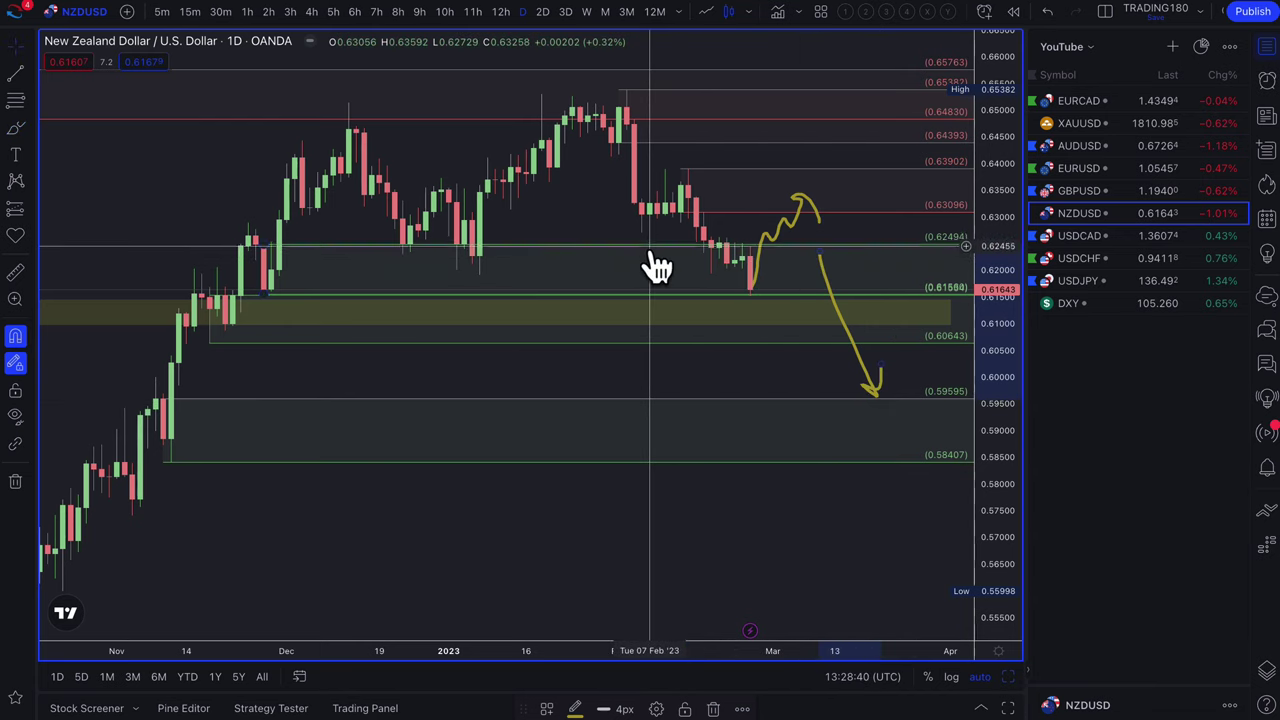
key("Escape")
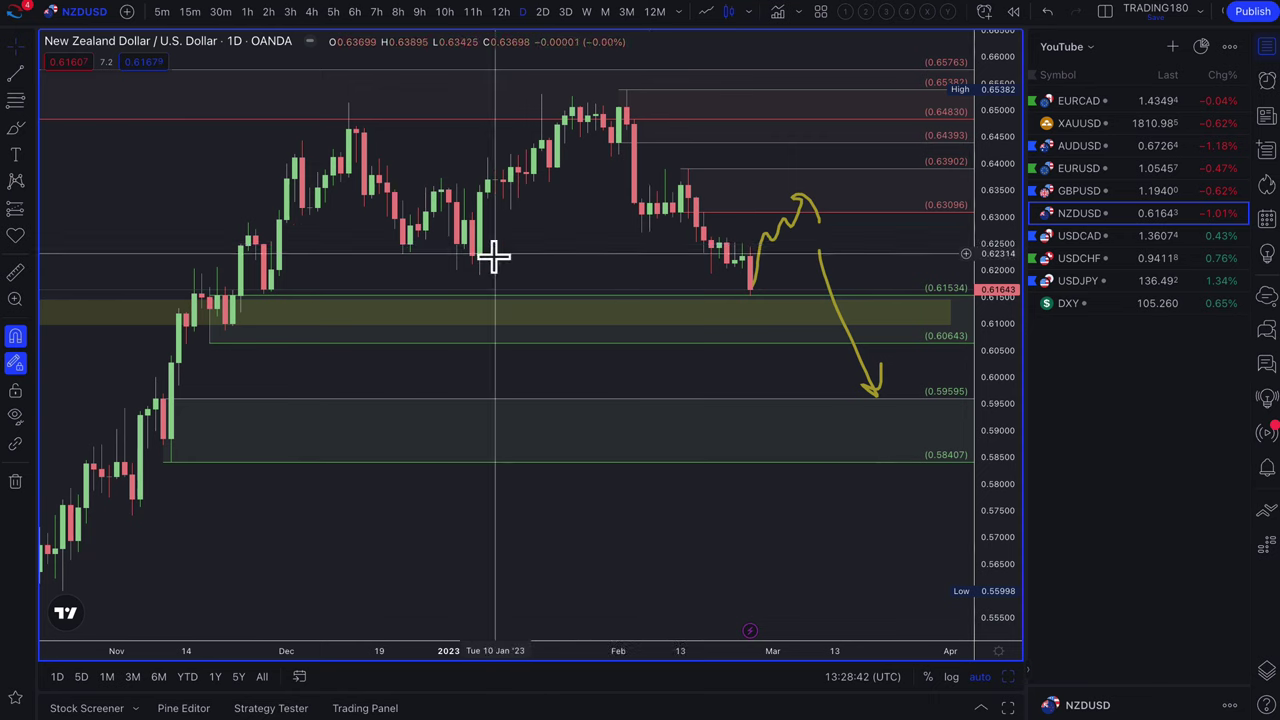
Try to brush a mark from the 21 February 2023 candle up to the 0.63096 level on NZDUSD
left_click(14, 129)
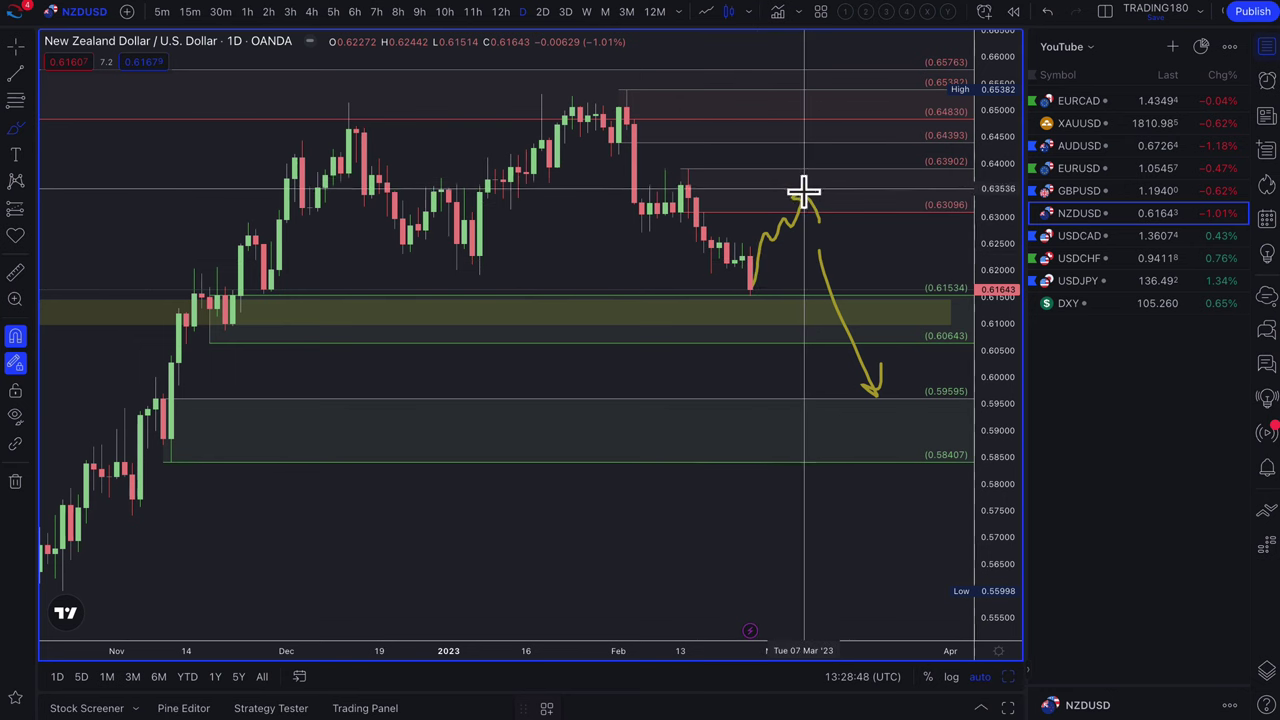
scroll(843, 216, "up", 2)
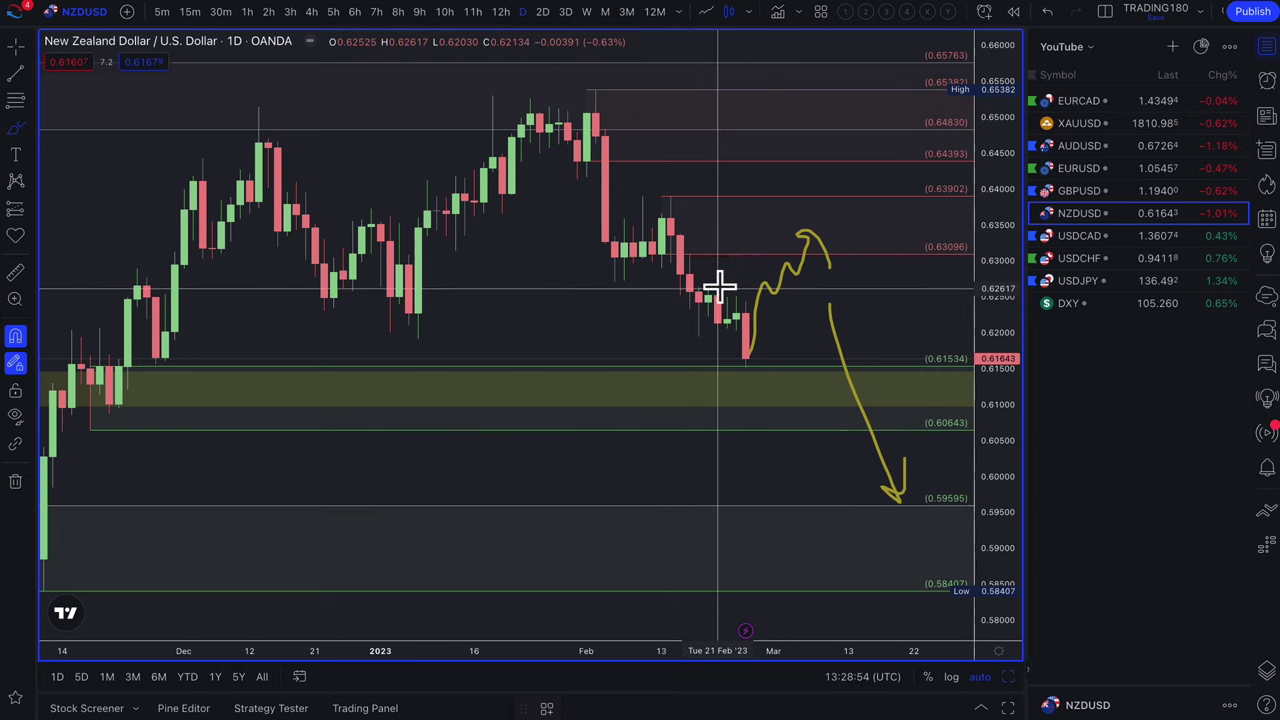
mouse_move(724, 289)
left_mouse_down()
mouse_move(743, 277)
mouse_move(723, 277)
mouse_move(780, 271)
mouse_move(737, 262)
left_mouse_up()
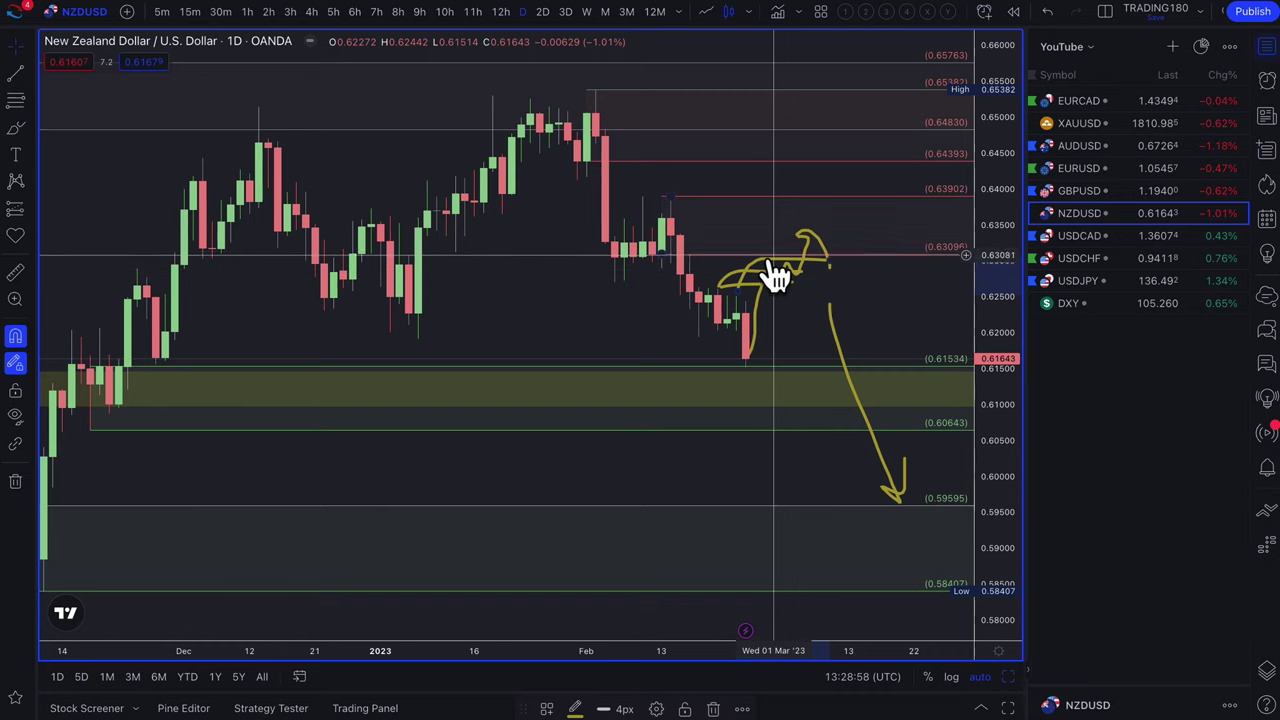
mouse_move(775, 278)
left_mouse_down()
mouse_move(749, 271)
mouse_move(752, 292)
left_mouse_up()
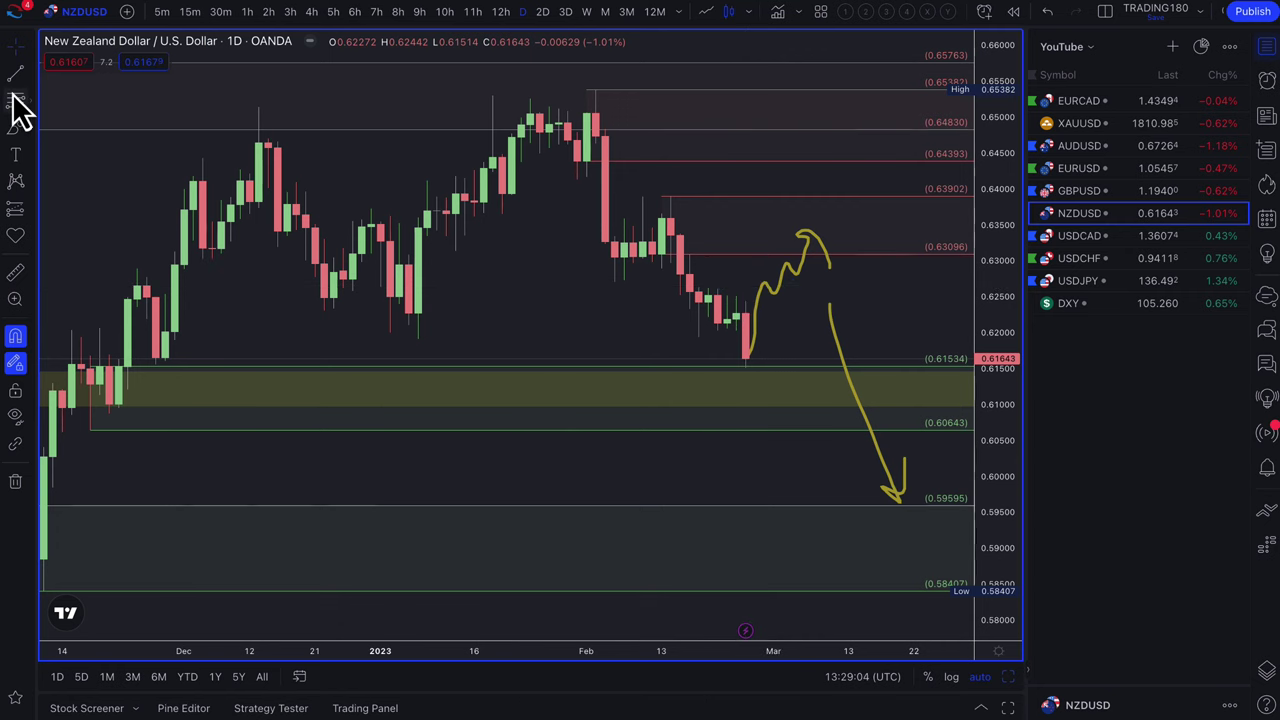
Draw an NZDUSD supply zone between 0.62193 and 0.62625 over the late-February 2023 candles, starting at 20 February
left_click(15, 100)
left_click(738, 319)
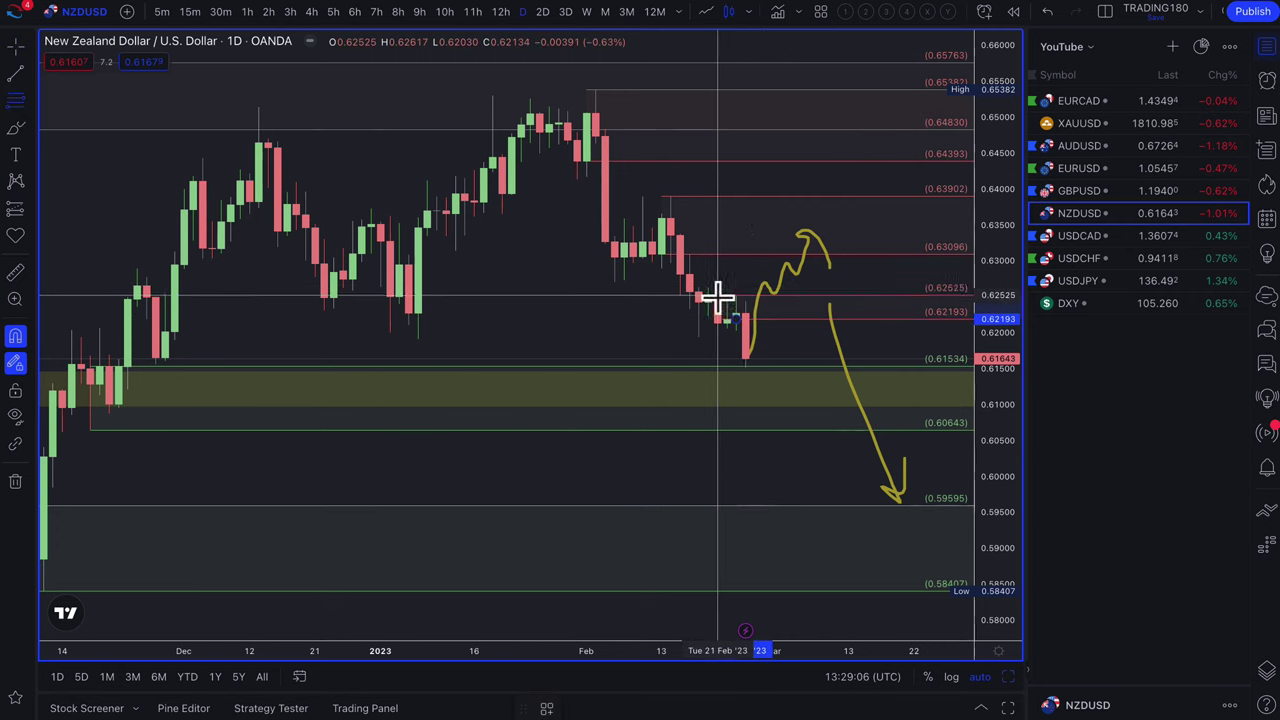
left_click(708, 289)
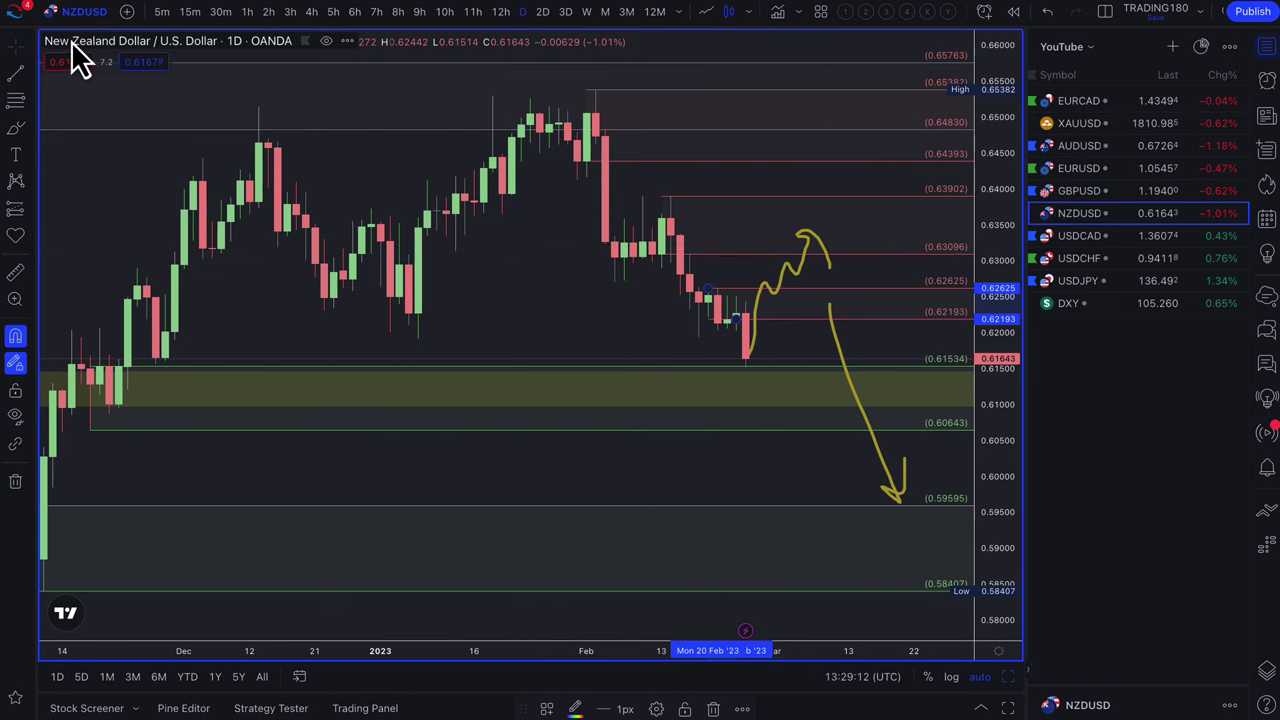
Brush a circle around the projected NZDUSD peak above 0.63096 and an arrow from it down to about 0.613
left_click(15, 129)
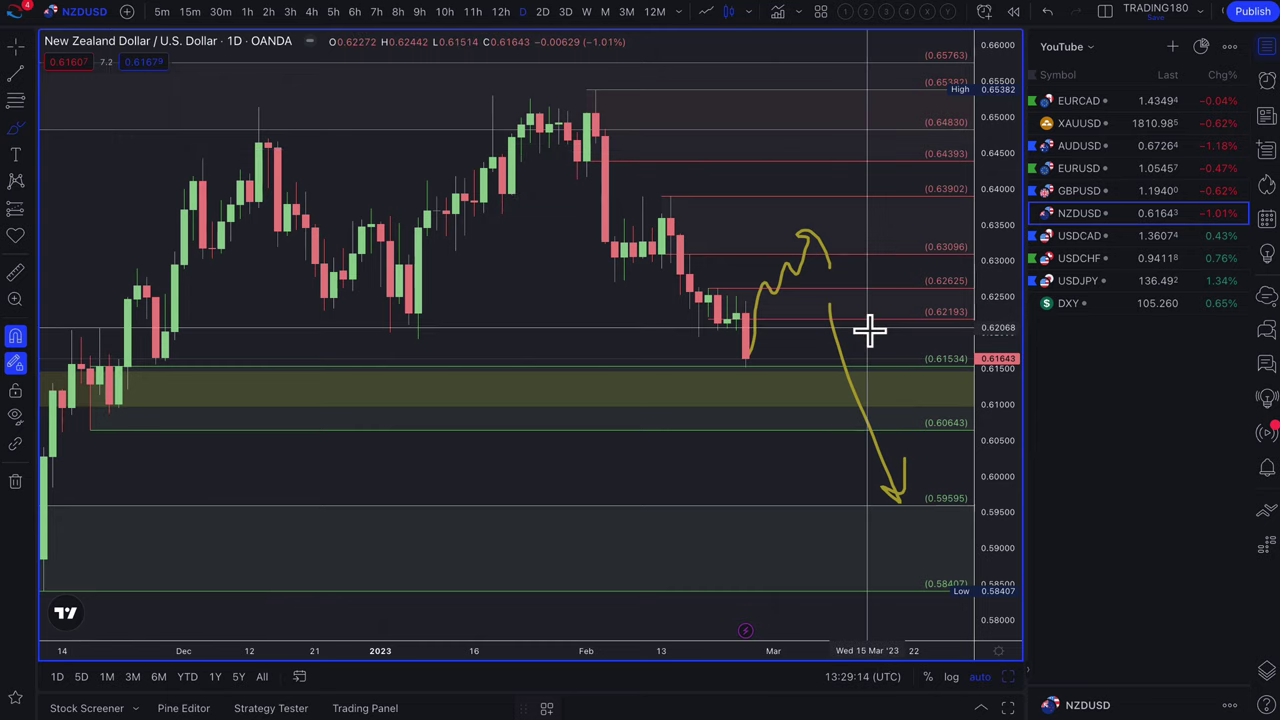
scroll(866, 331, "down", 3)
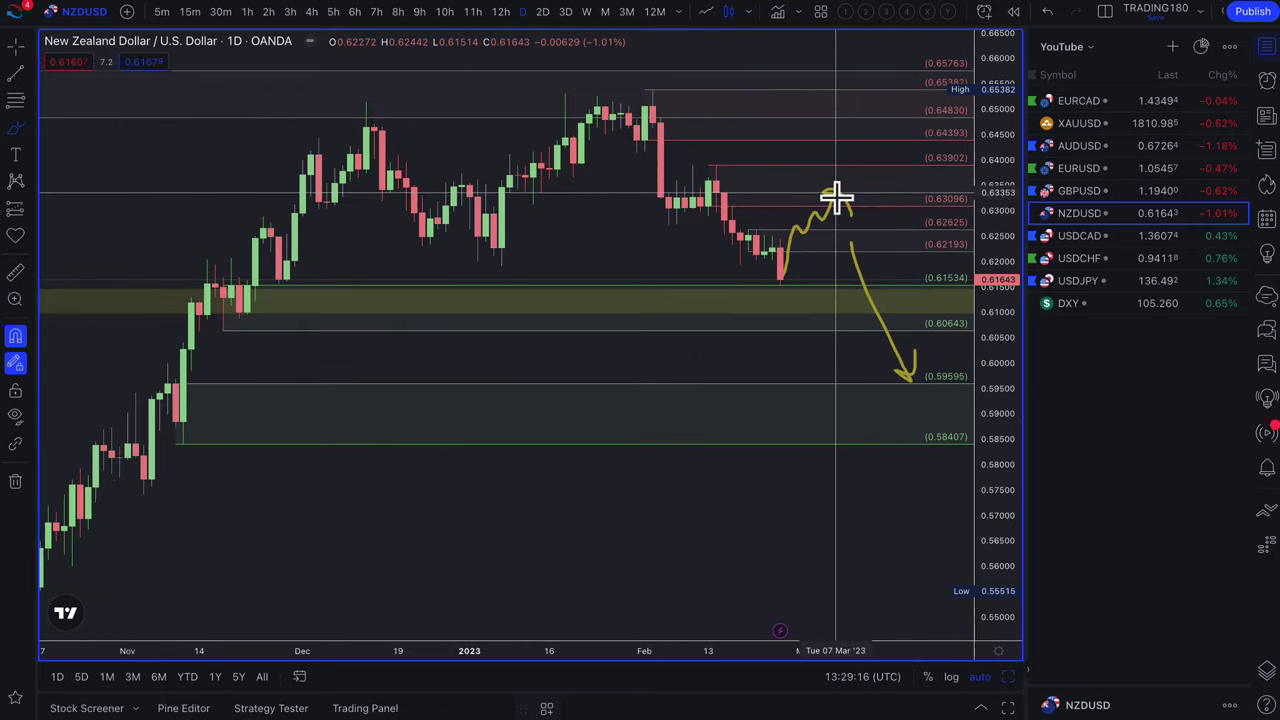
mouse_move(835, 187)
left_mouse_down()
mouse_move(814, 206)
mouse_move(846, 189)
mouse_move(894, 277)
mouse_move(903, 257)
left_mouse_up()
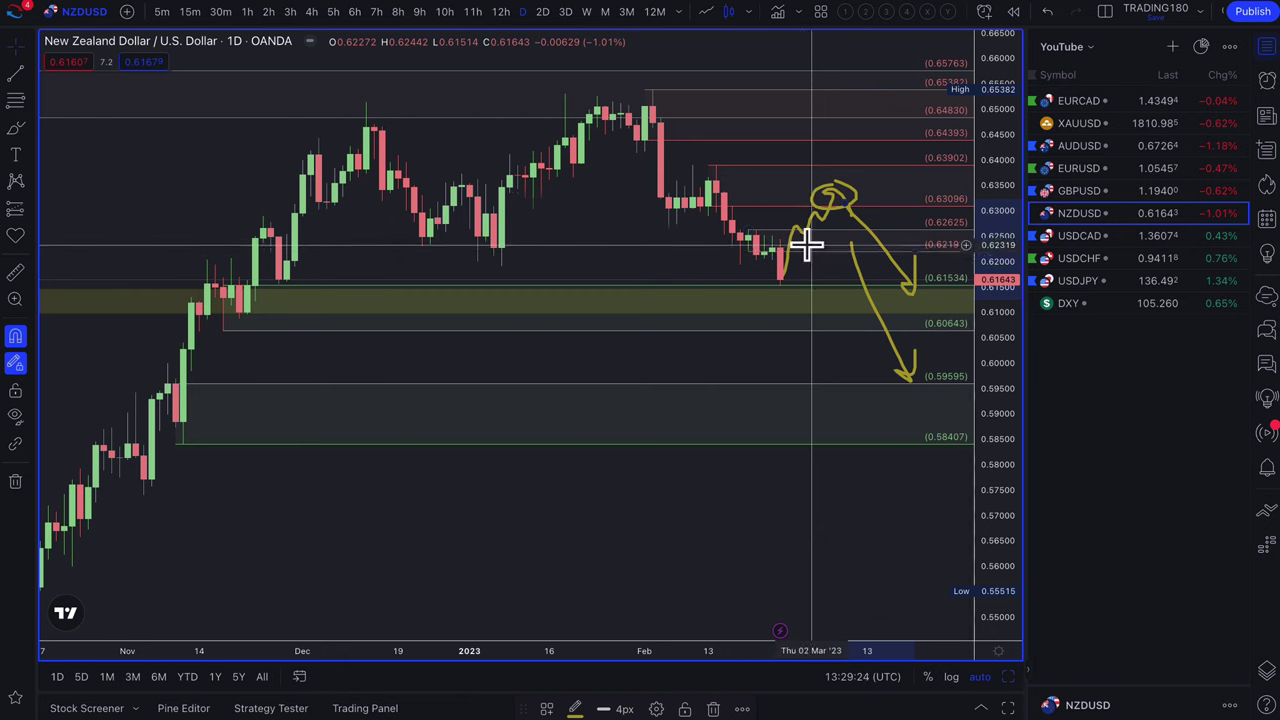
Brush circles around NZDUSD's early-February high and latest low, and brush a horizontal line along the 0.63096 level
left_click(16, 129)
mouse_move(654, 94)
left_mouse_down()
mouse_move(660, 77)
mouse_move(672, 95)
left_mouse_up()
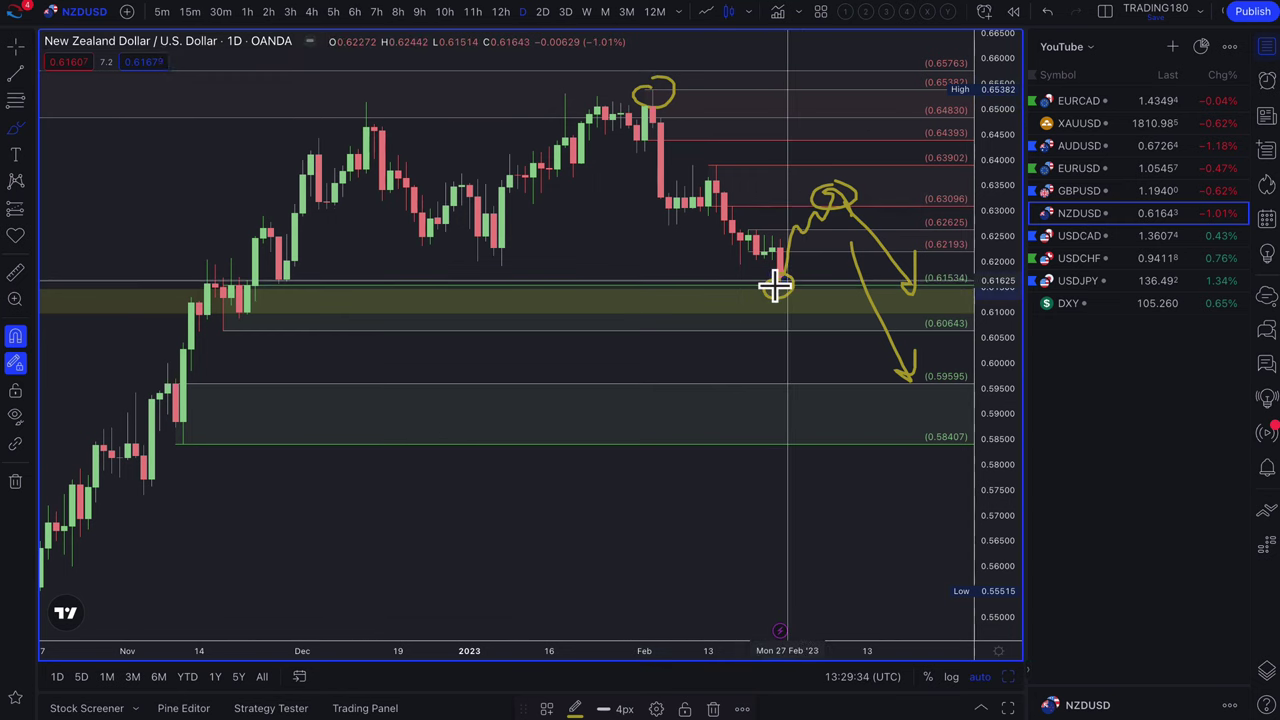
left_click_drag(777, 289, 789, 271)
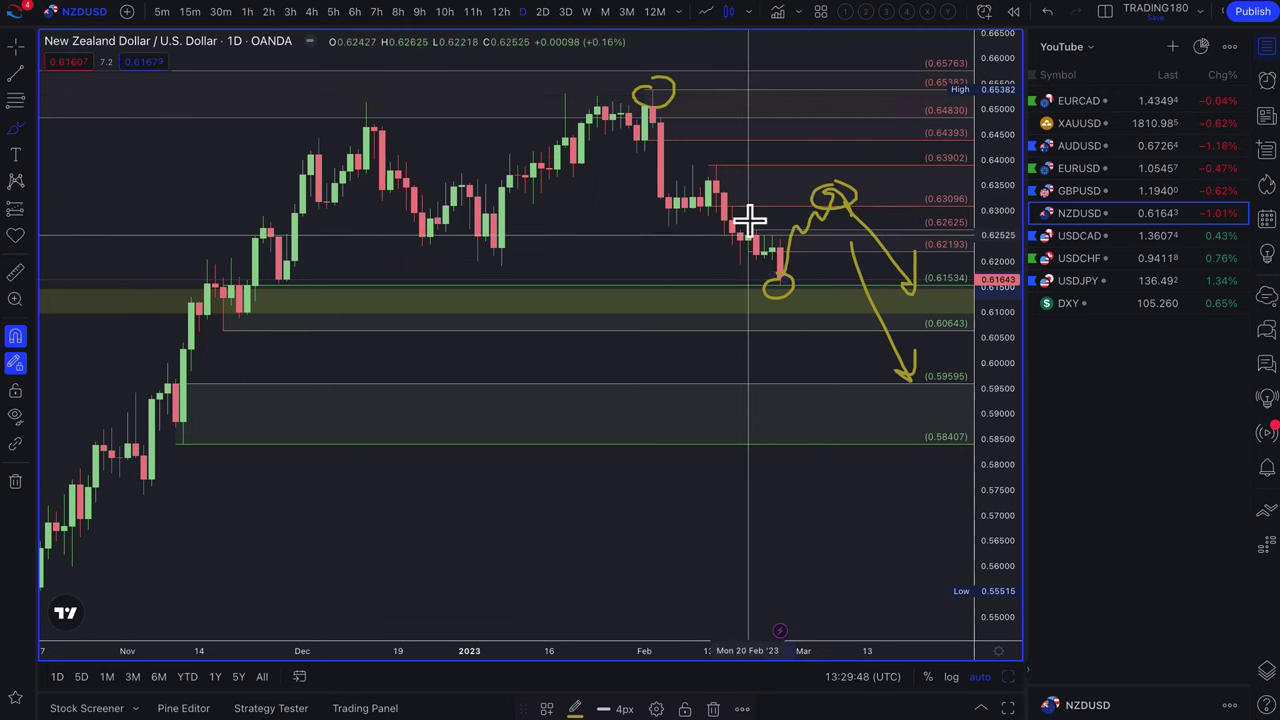
left_click_drag(534, 208, 983, 208)
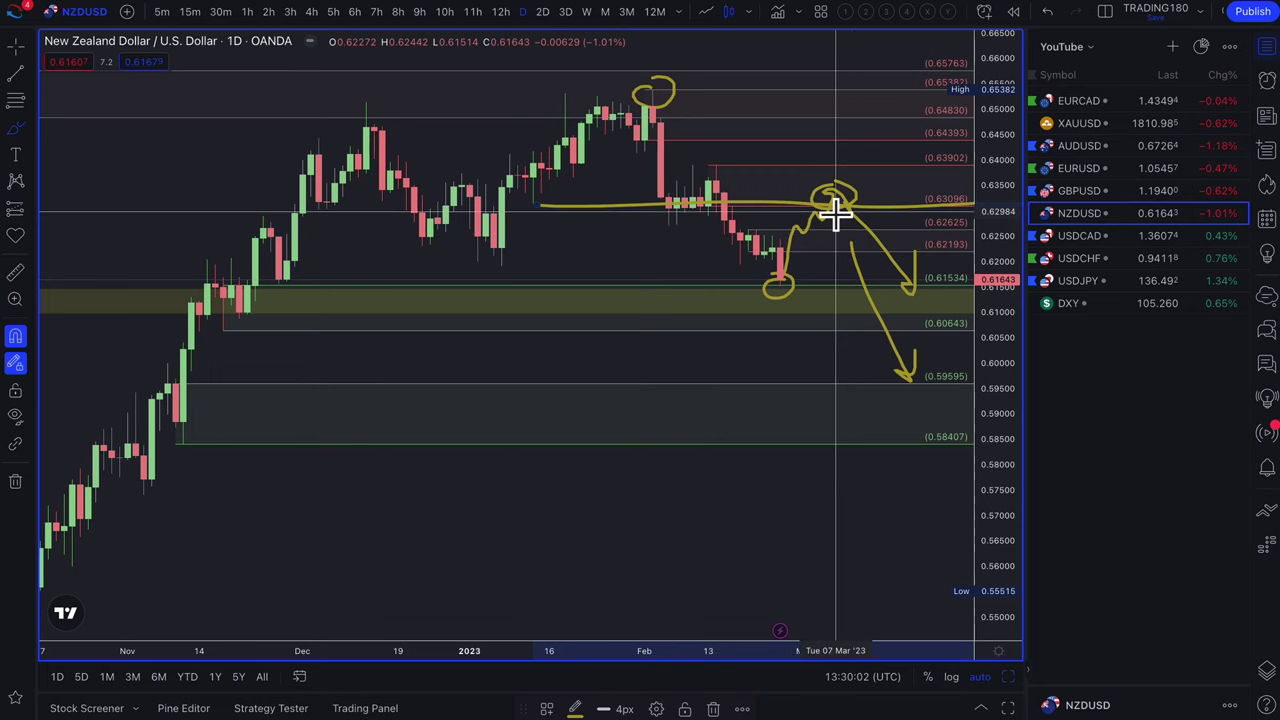
Open the GBPUSD chart, and highlight the lead paragraph of Bloomberg's article on the UK's £10 billion budget boost while reading it
left_click(1097, 192)
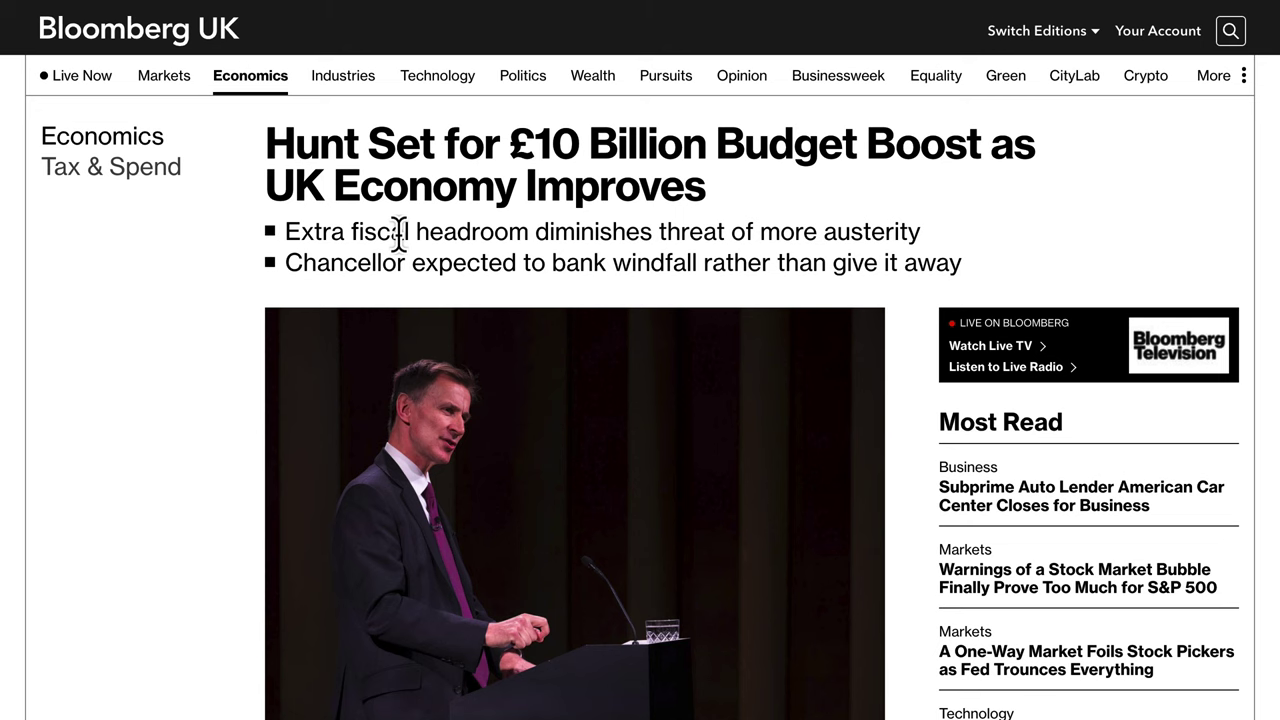
scroll(398, 232, "down", 5)
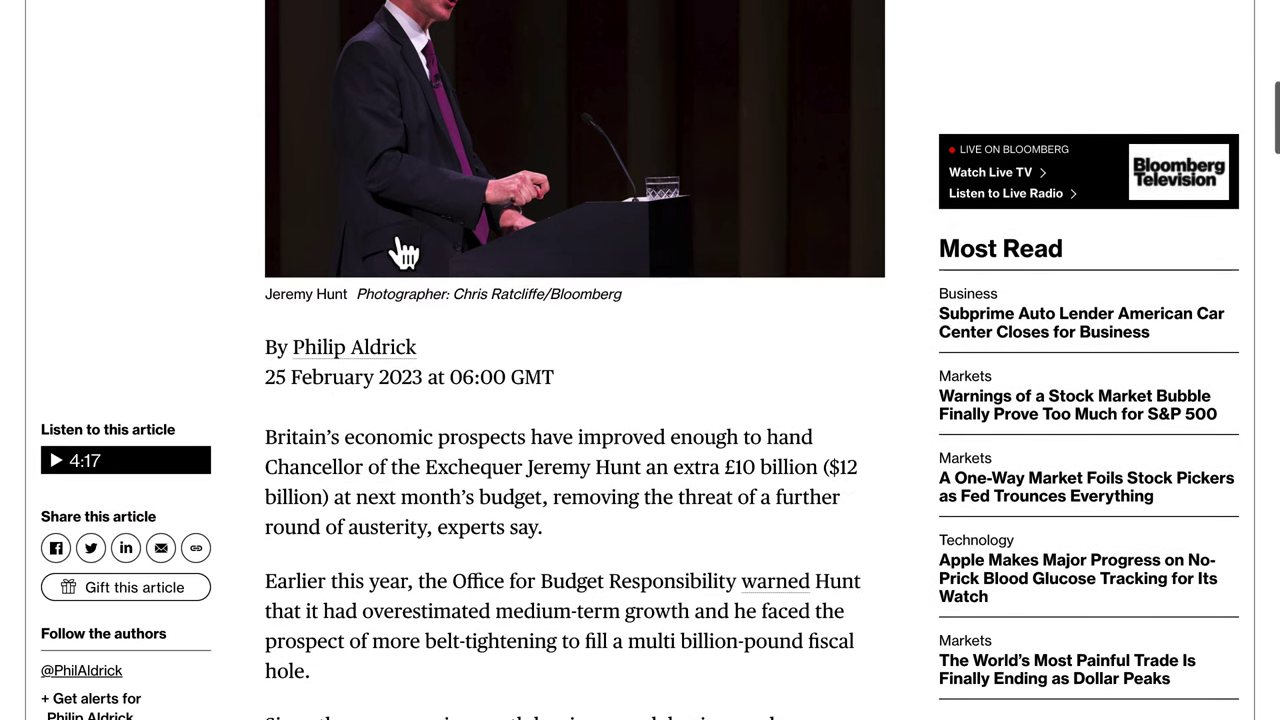
left_click_drag(302, 410, 512, 410)
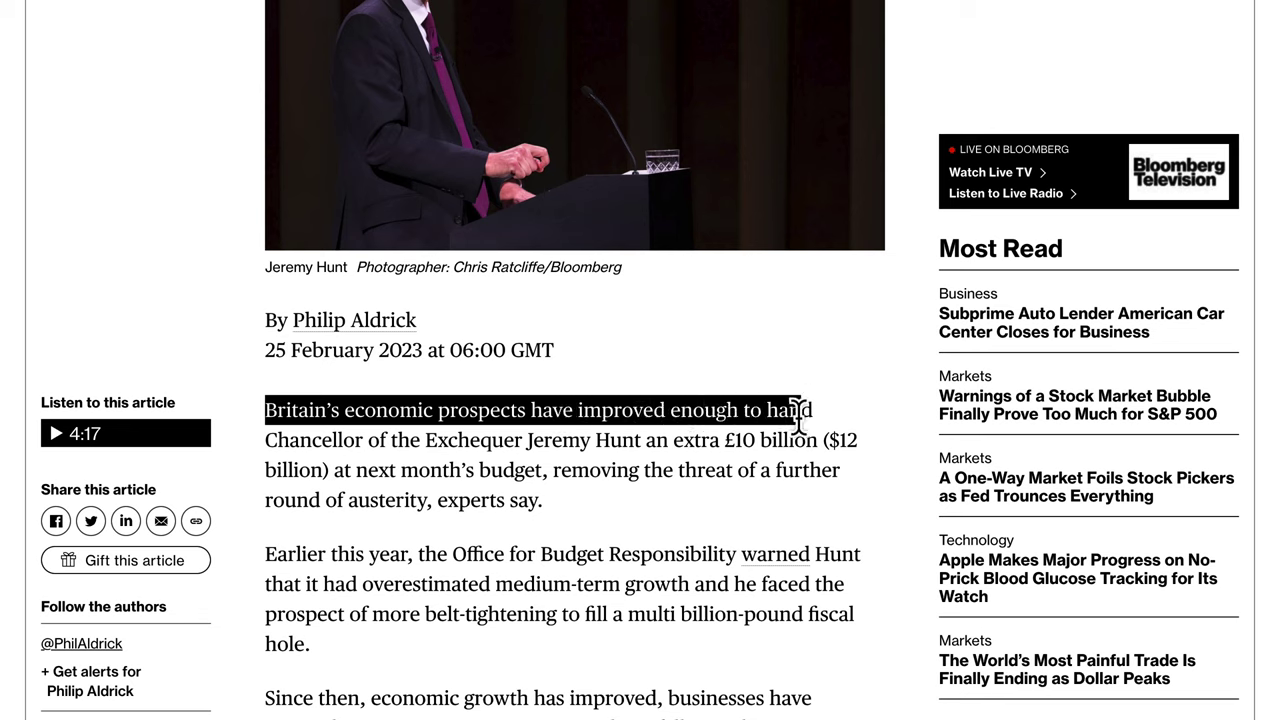
left_click_drag(799, 416, 496, 436)
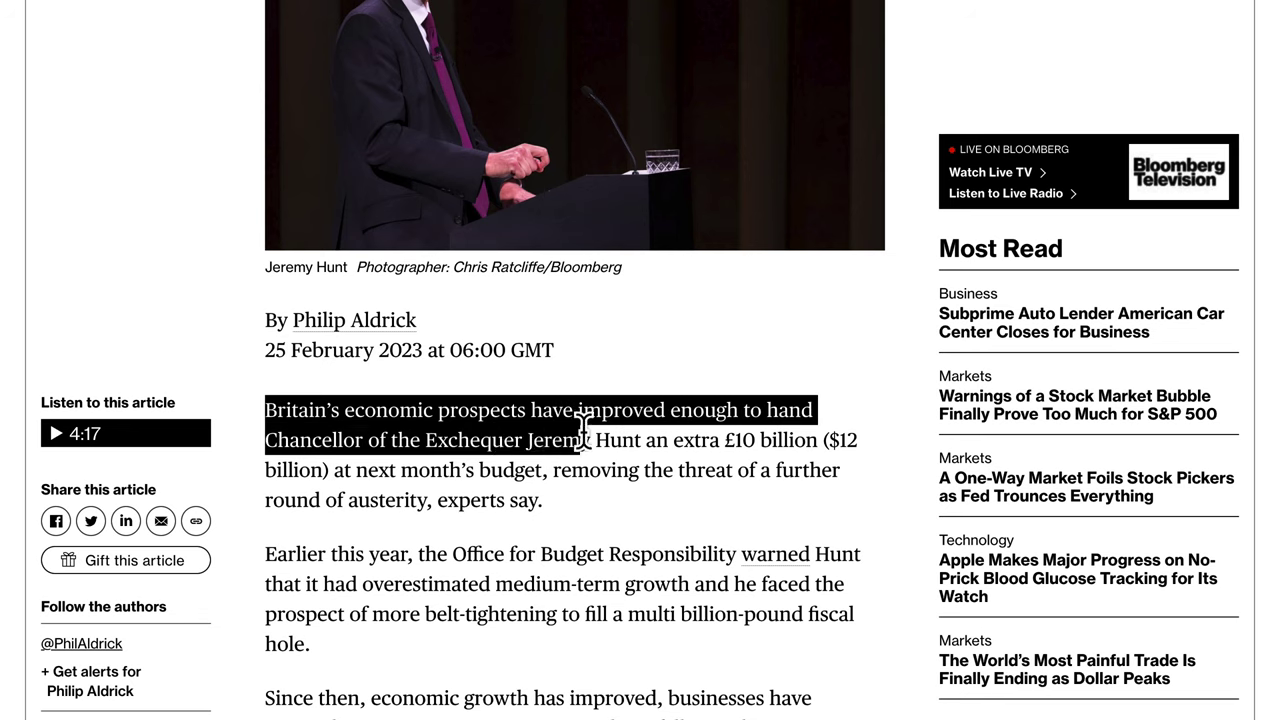
left_click_drag(764, 440, 575, 472)
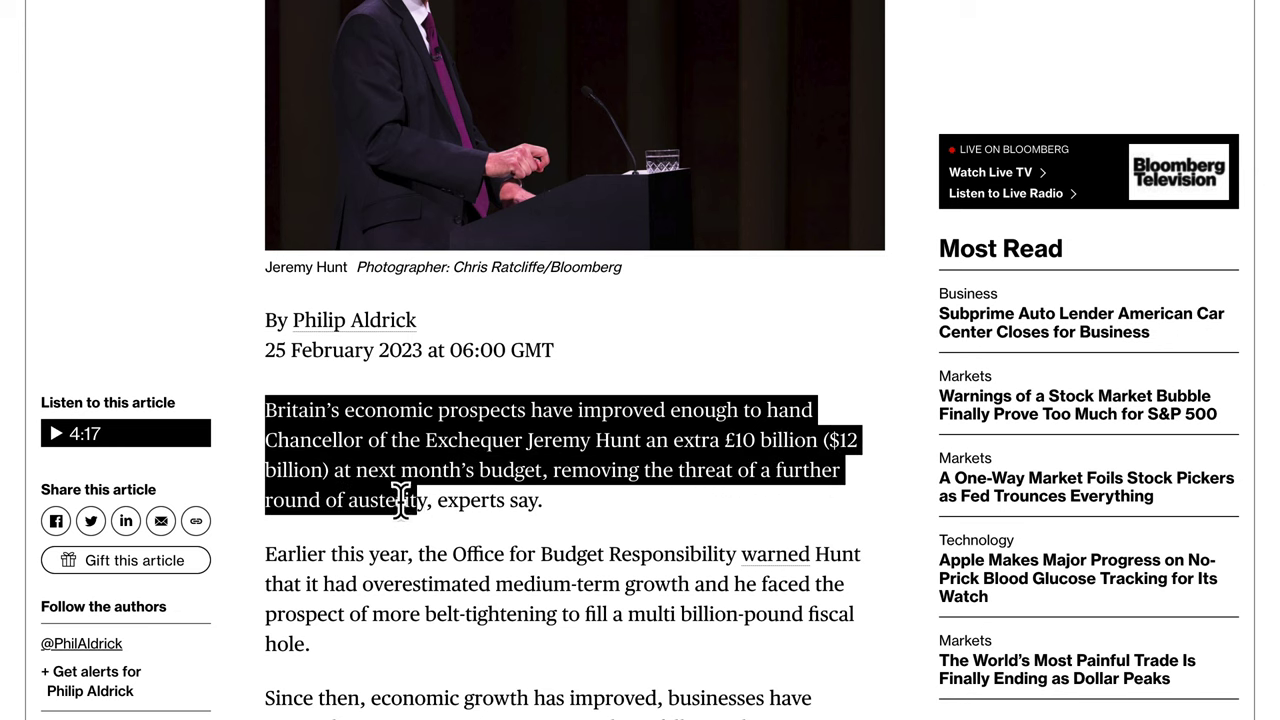
Read the article's paragraph beginning "Since then, economic growth has improved", highlighting its text along the way
scroll(520, 500, "down", 2)
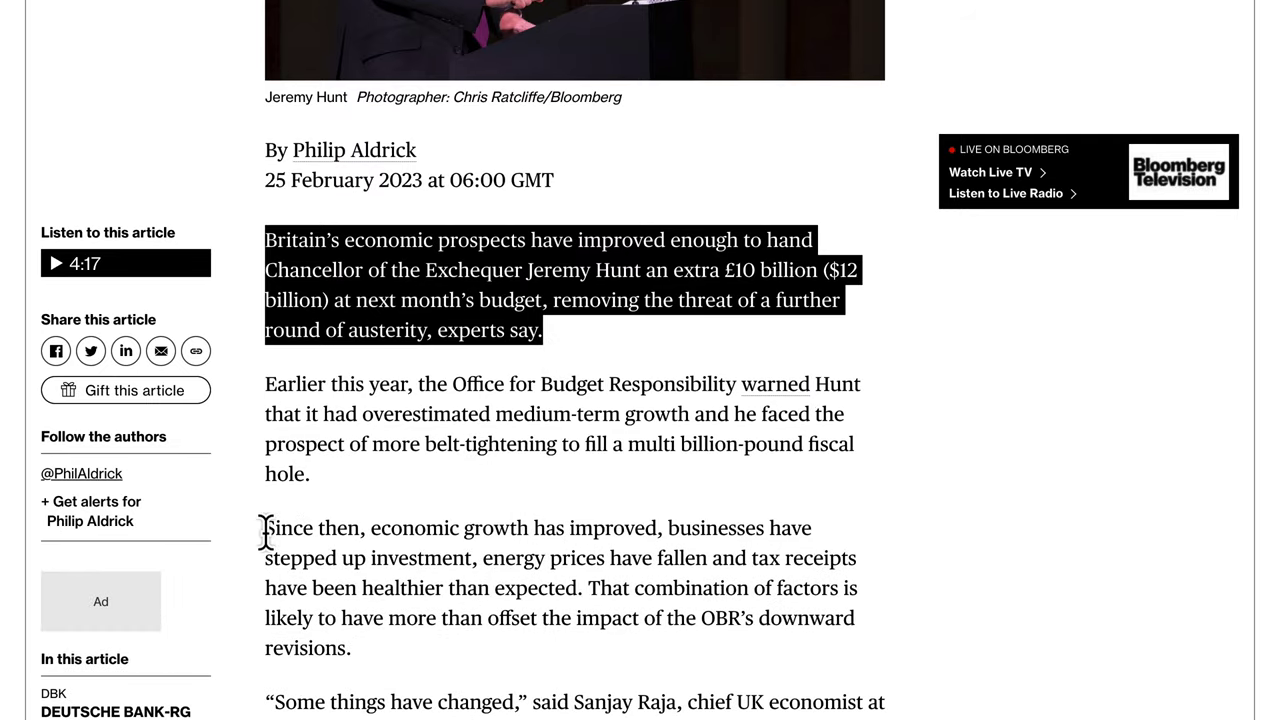
left_click_drag(265, 530, 303, 530)
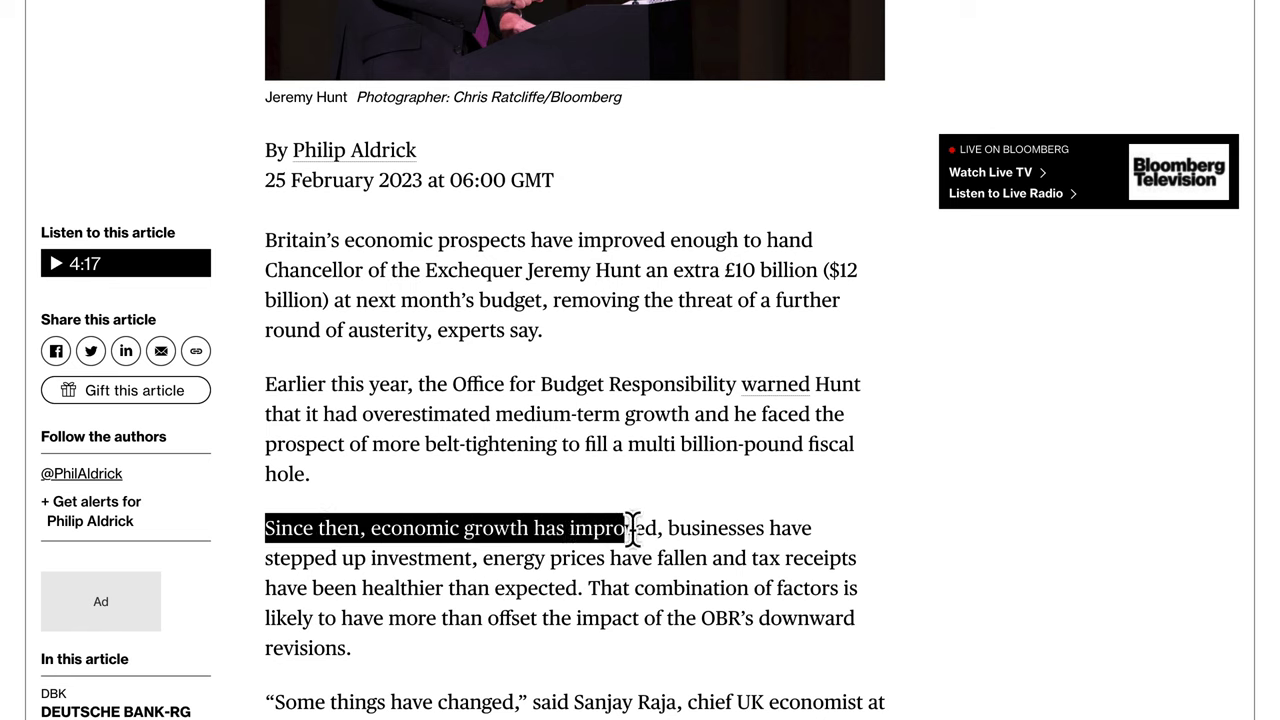
left_click_drag(815, 548, 386, 562)
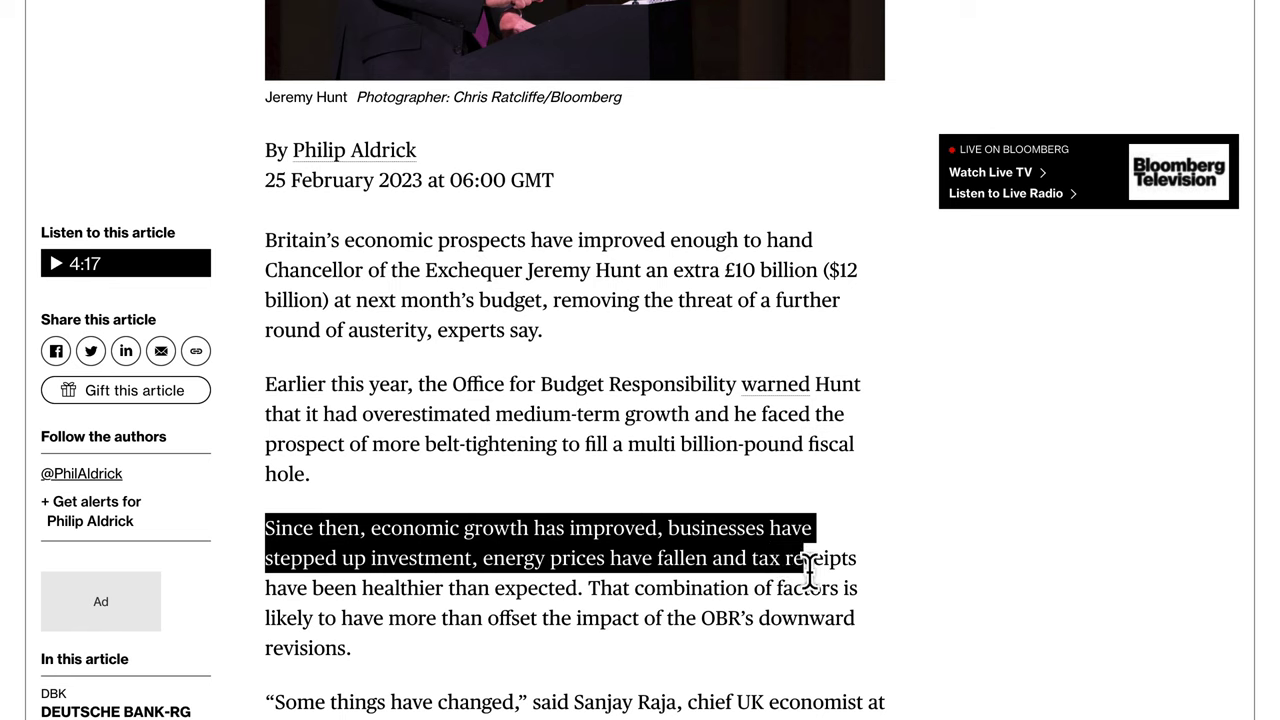
left_click_drag(810, 572, 585, 588)
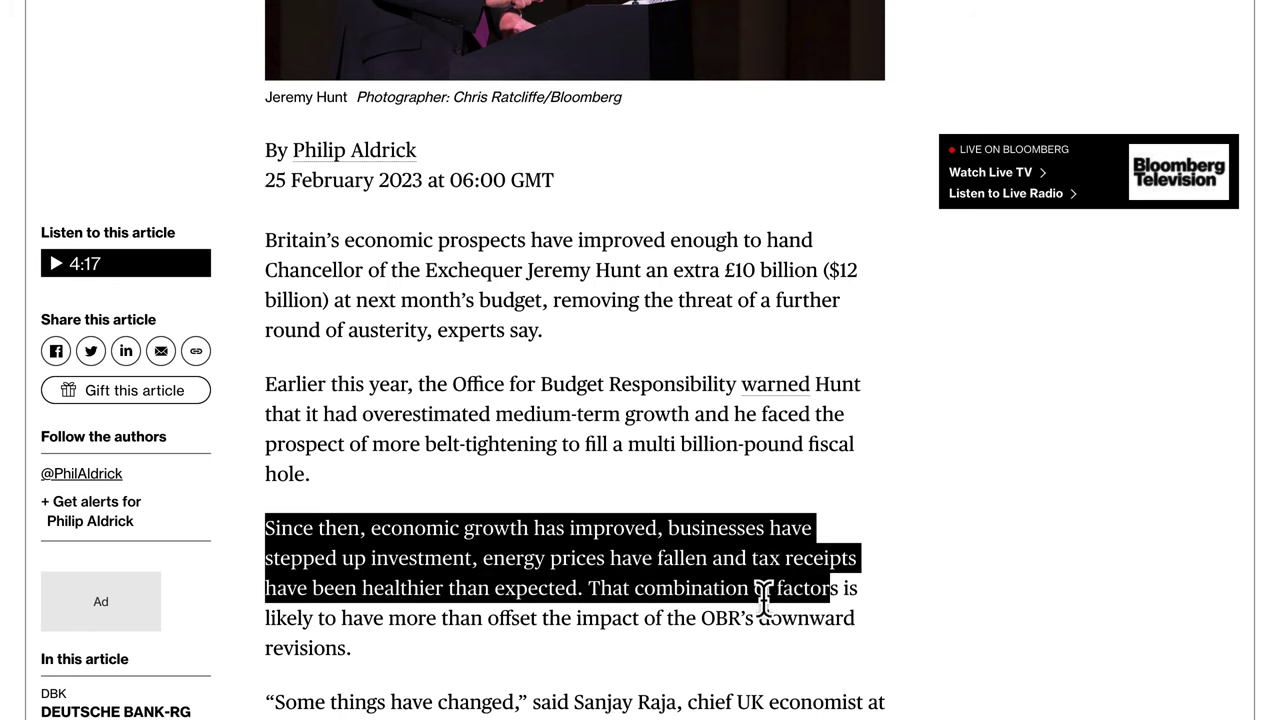
left_click_drag(763, 598, 293, 625)
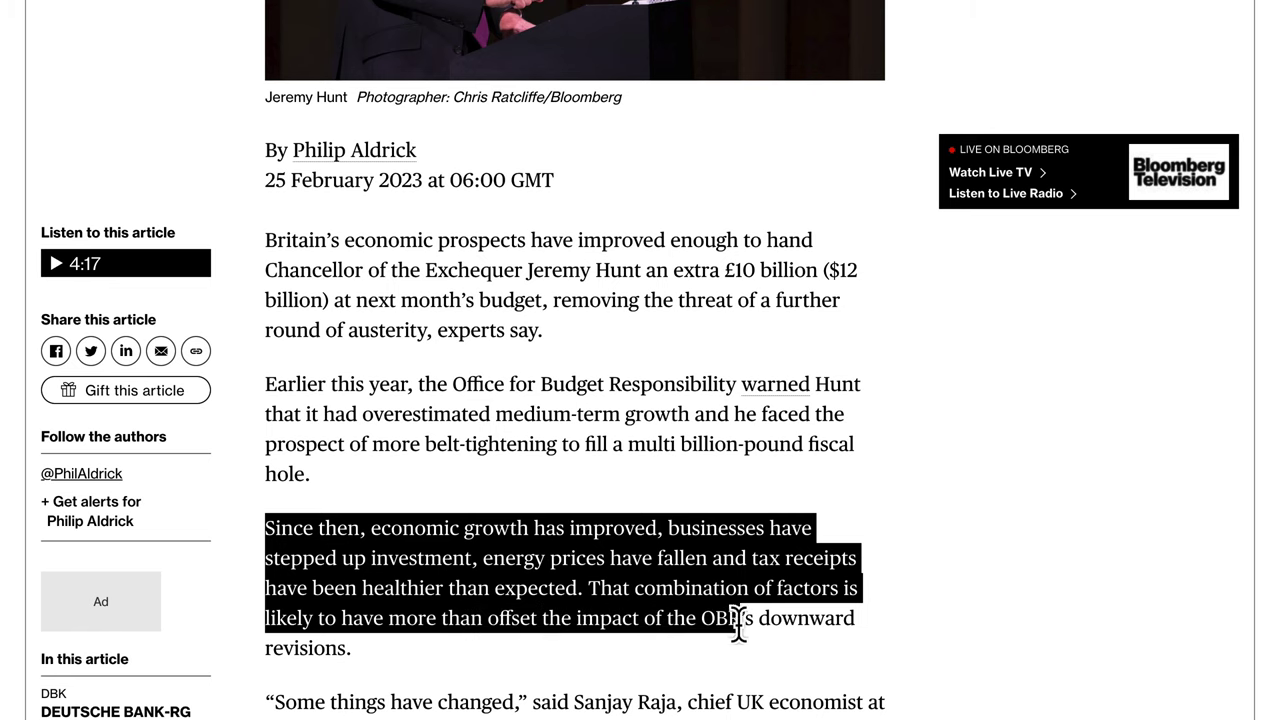
scroll(537, 665, "down", 1)
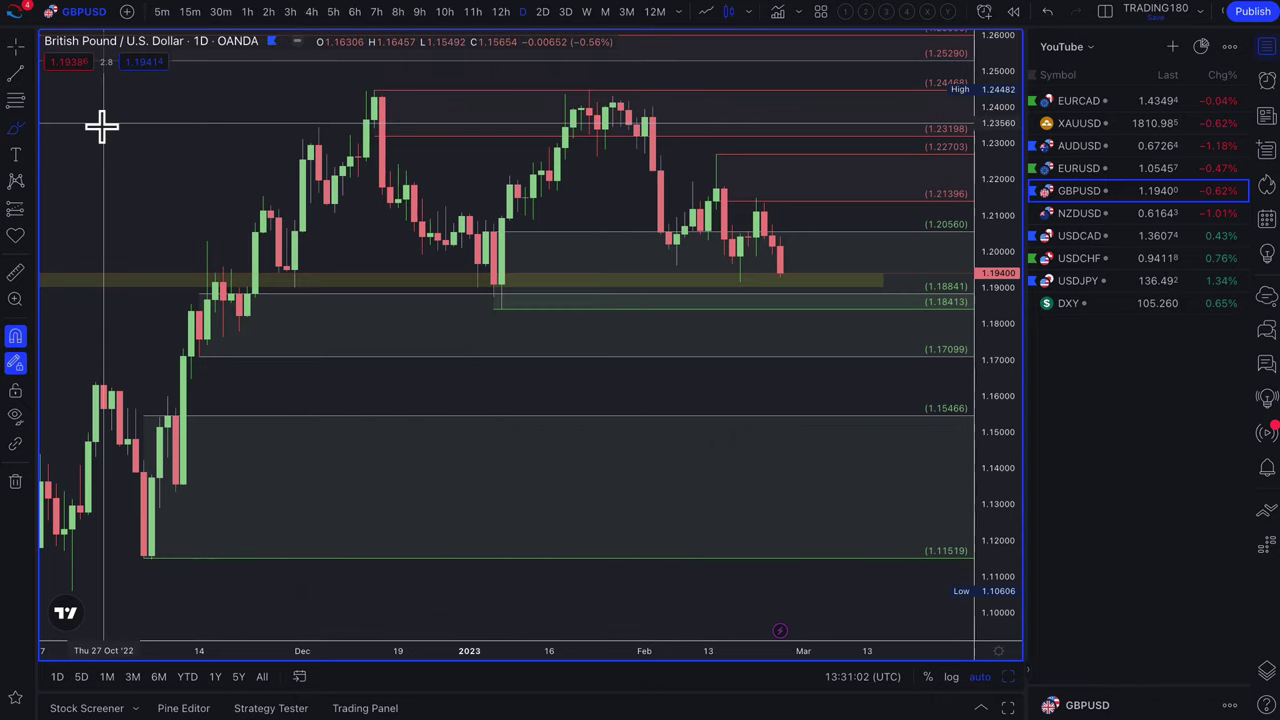
Lower the upper edge of GBPUSD's January 2023 demand zone to 1.19098, keeping its base at 1.18413
left_click(16, 128)
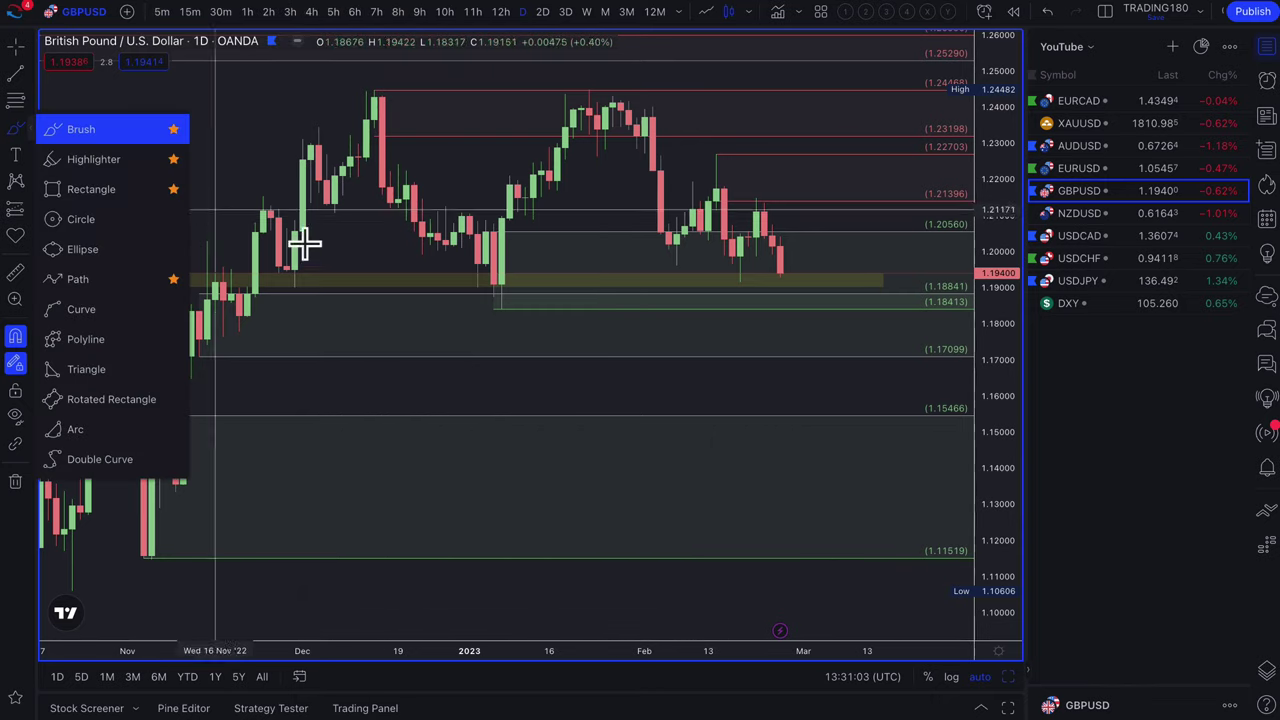
left_click(99, 131)
scroll(846, 234, "up", 3)
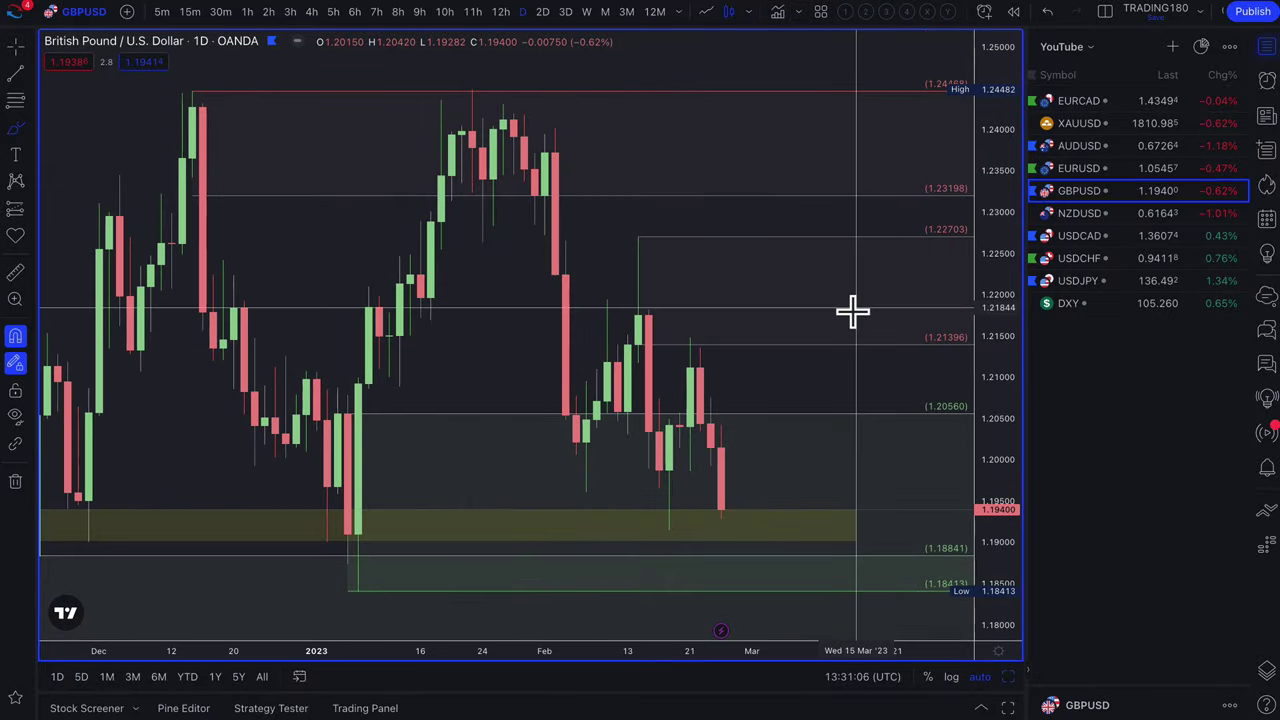
scroll(466, 306, "down", 2)
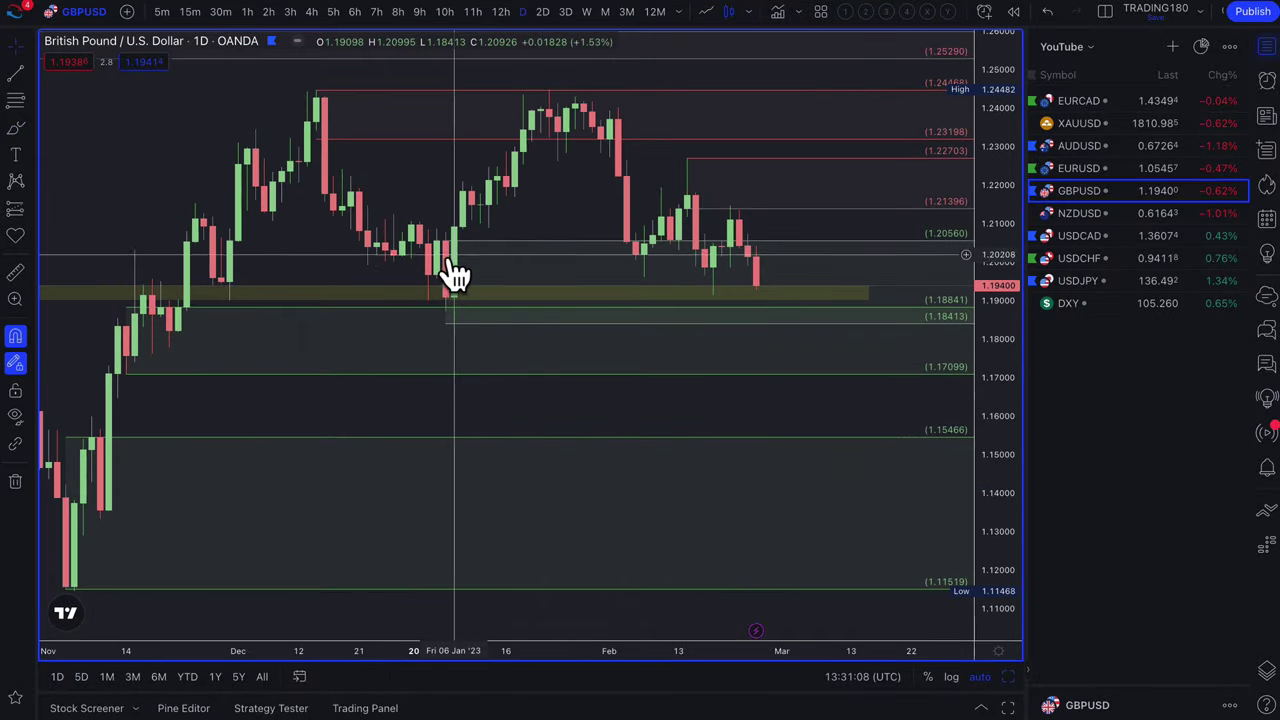
left_click_drag(446, 241, 448, 287)
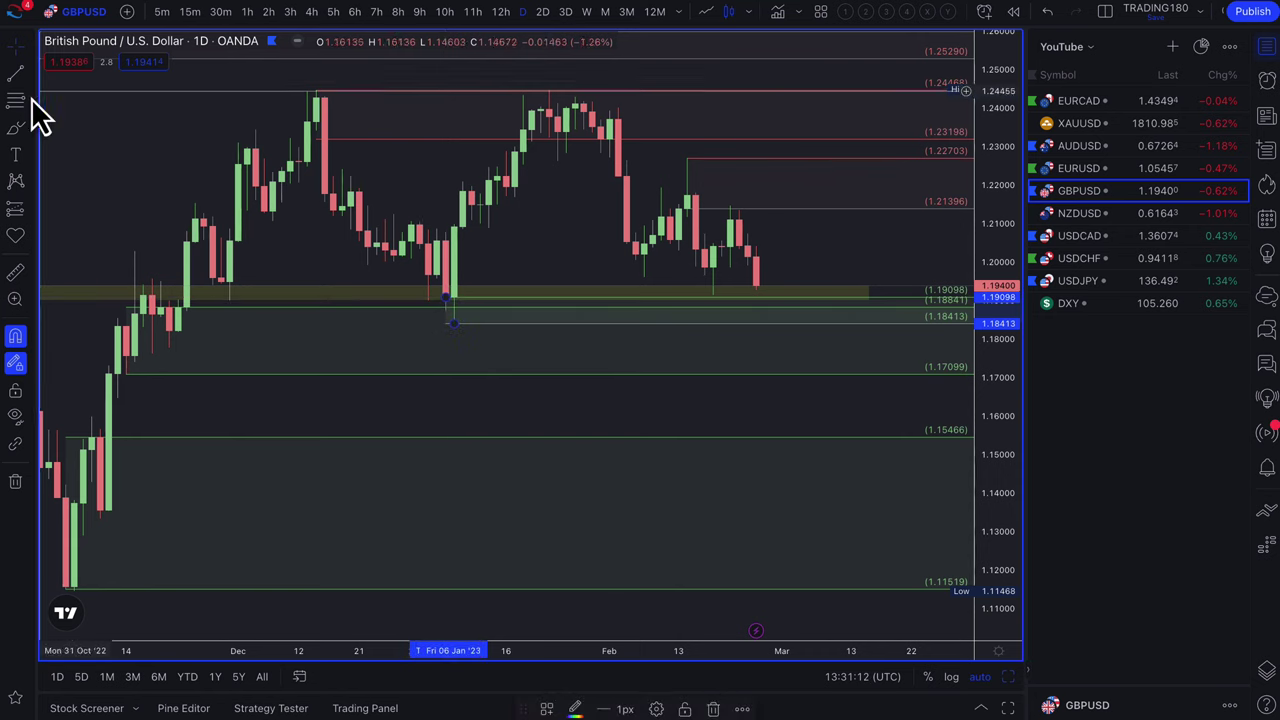
Brush a GBPUSD path from the latest low up to a circle just above 1.21396, then an arrow back down to the yellow band
left_click(15, 128)
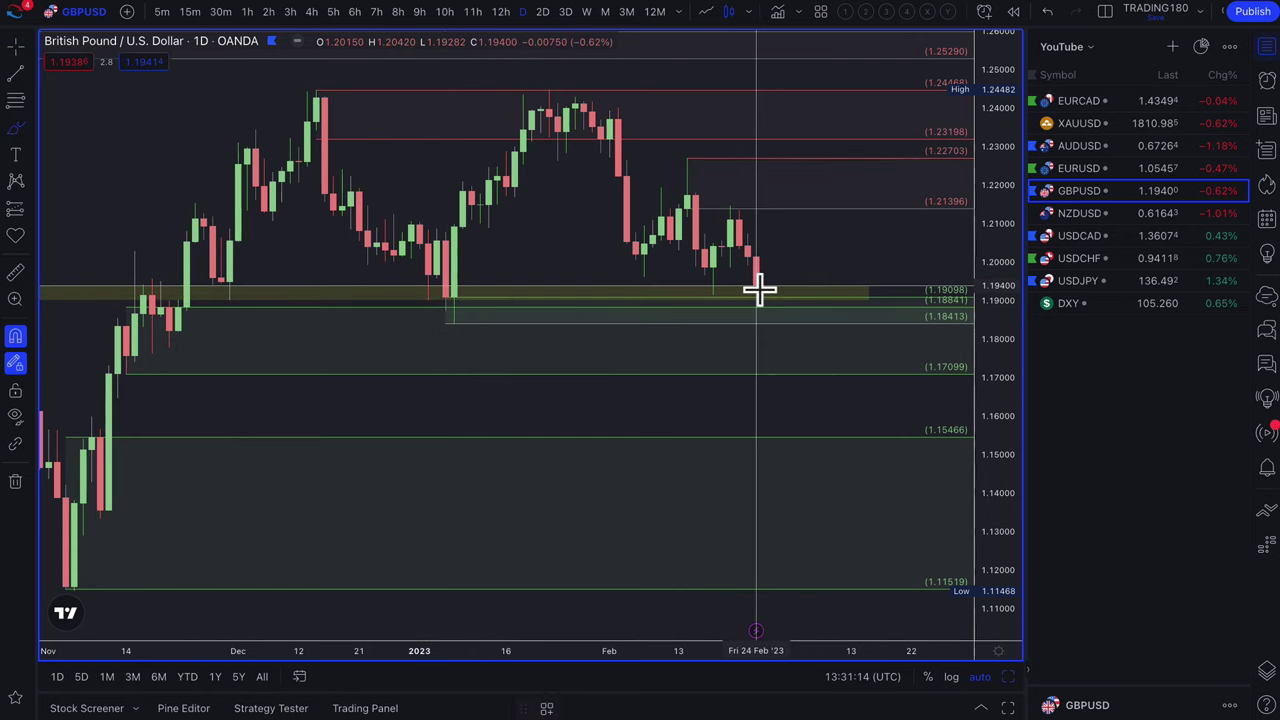
mouse_move(758, 290)
left_mouse_down()
mouse_move(806, 180)
mouse_move(829, 180)
mouse_move(800, 185)
mouse_move(846, 269)
mouse_move(875, 250)
left_mouse_up()
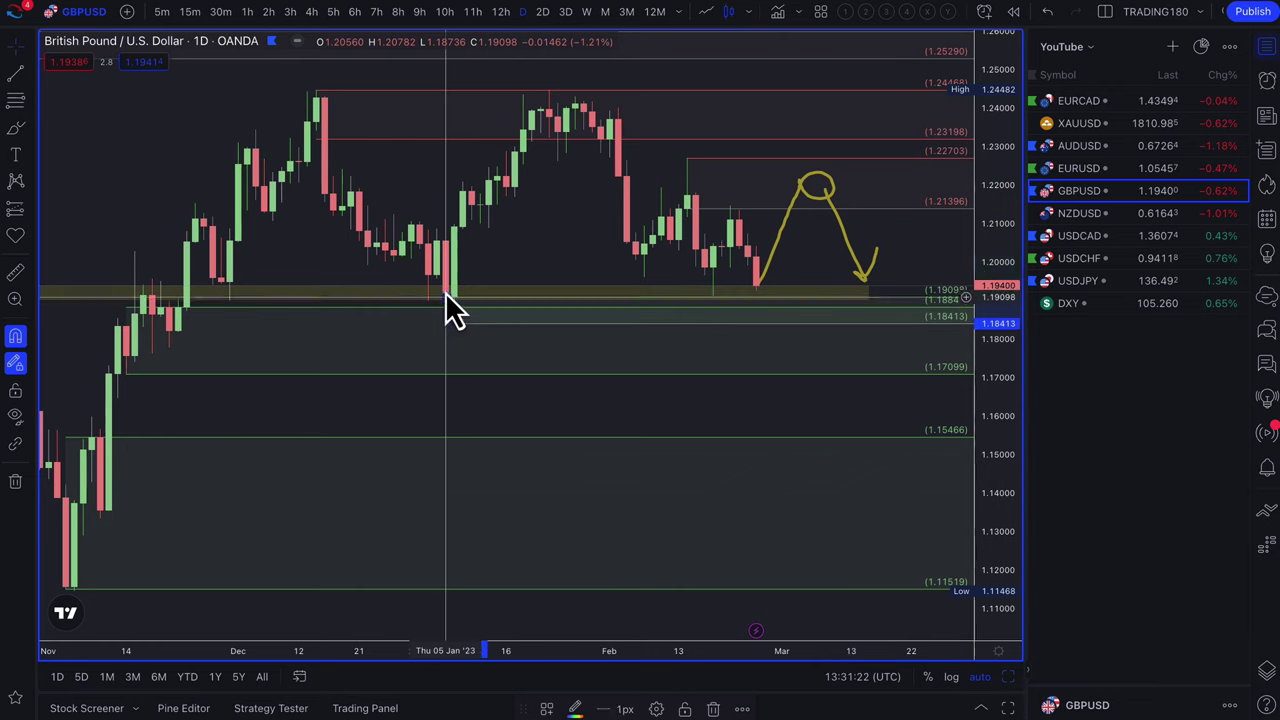
Raise the January 2023 demand zone's upper edge to 1.20560, and extend the yellow band back to 27 June 2022 with its upper edge at 1.19561
left_click(486, 323)
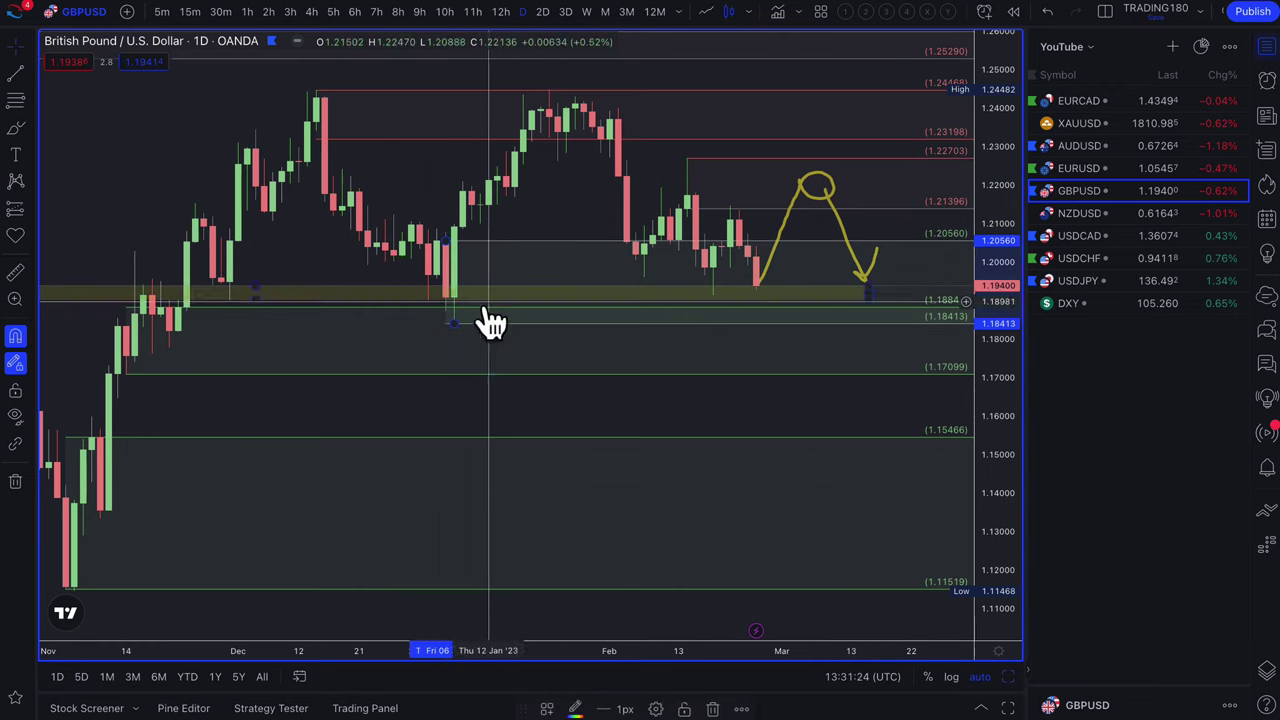
left_click(867, 294)
scroll(708, 345, "down", 2)
scroll(708, 345, "down", 3)
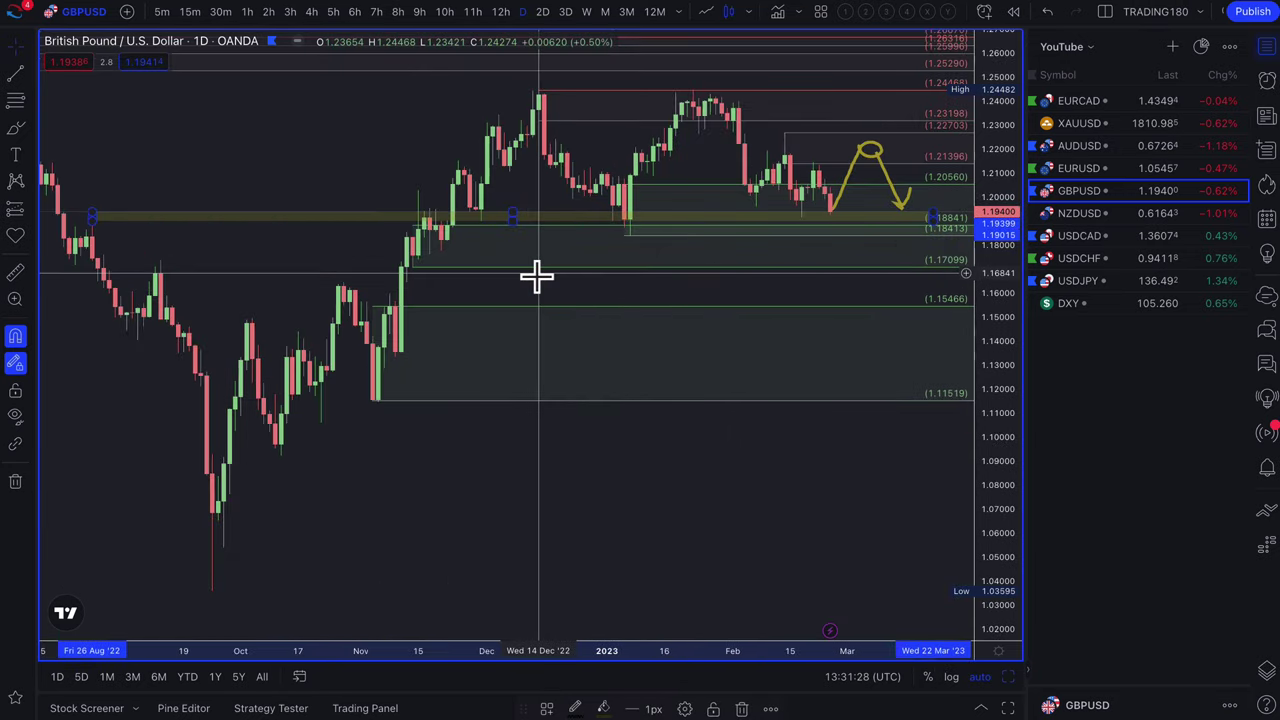
left_click_drag(267, 215, 64, 213)
scroll(820, 209, "up", 2)
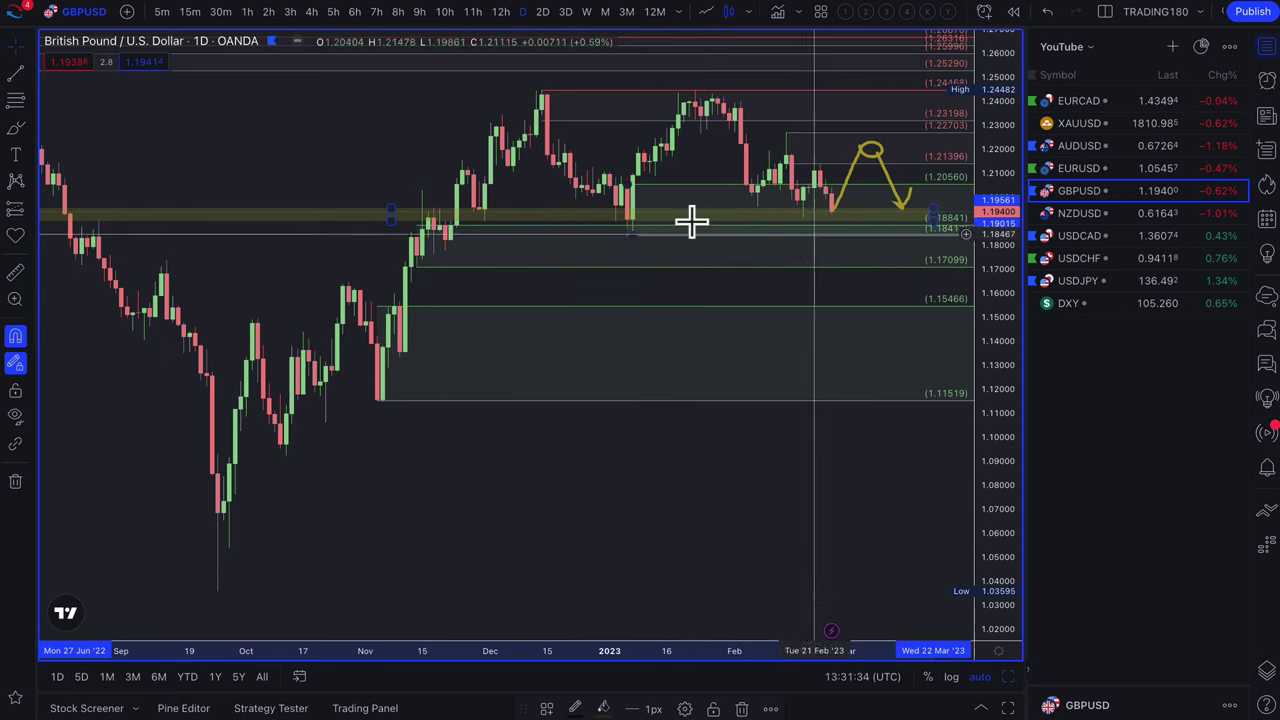
Brush a circle around the 1.18841–1.18413 area just after the latest GBPUSD candle, with an arrow rising from it
left_click(15, 128)
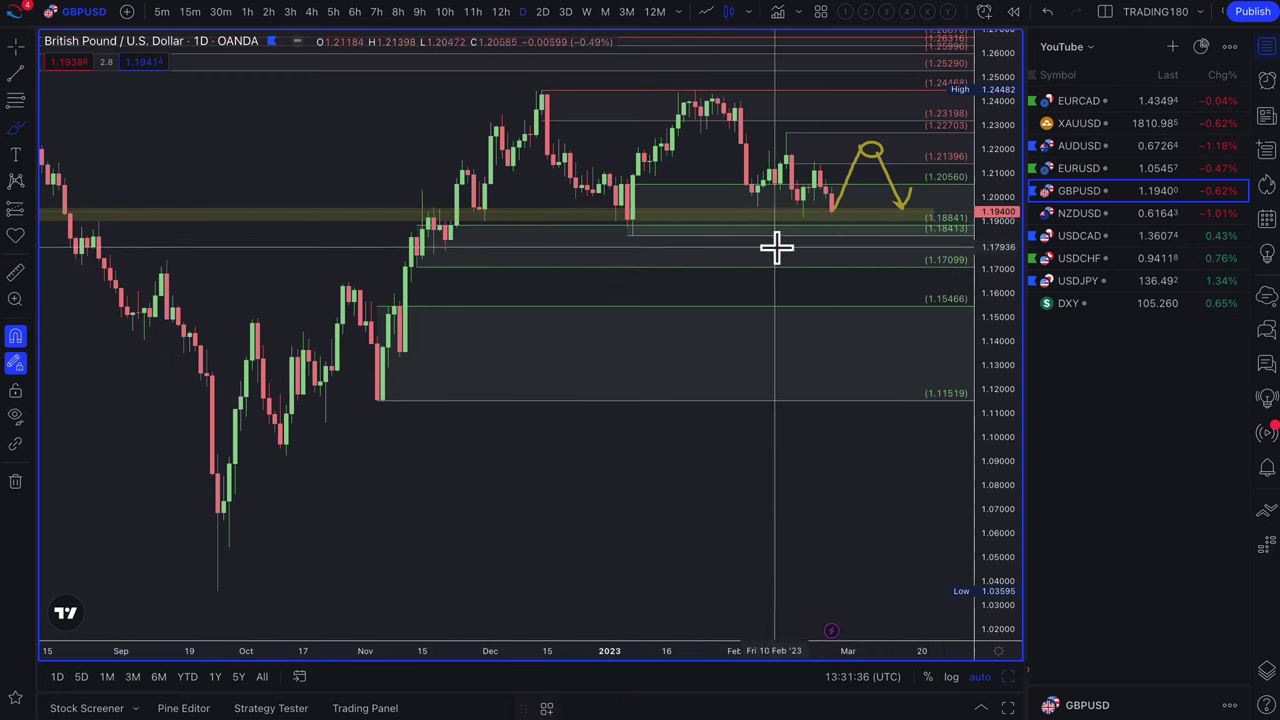
mouse_move(851, 220)
left_mouse_down()
mouse_move(829, 229)
mouse_move(891, 194)
mouse_move(894, 206)
left_mouse_up()
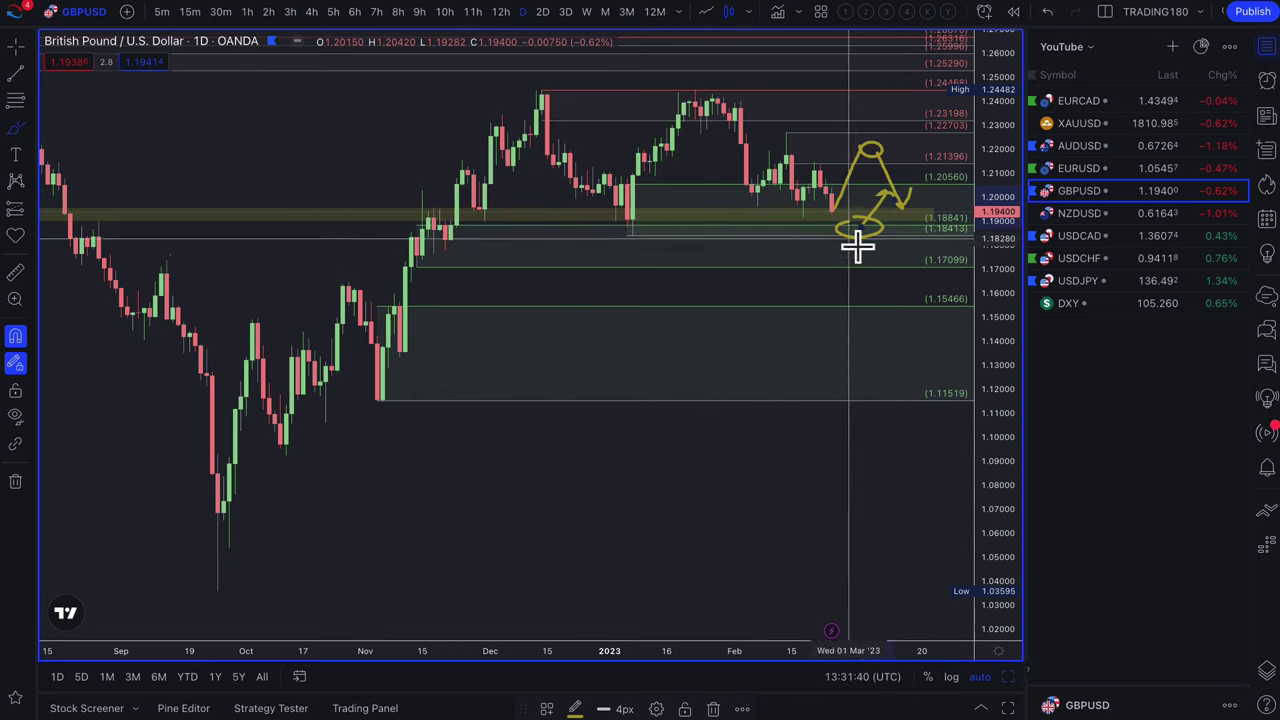
scroll(858, 248, "up", 4)
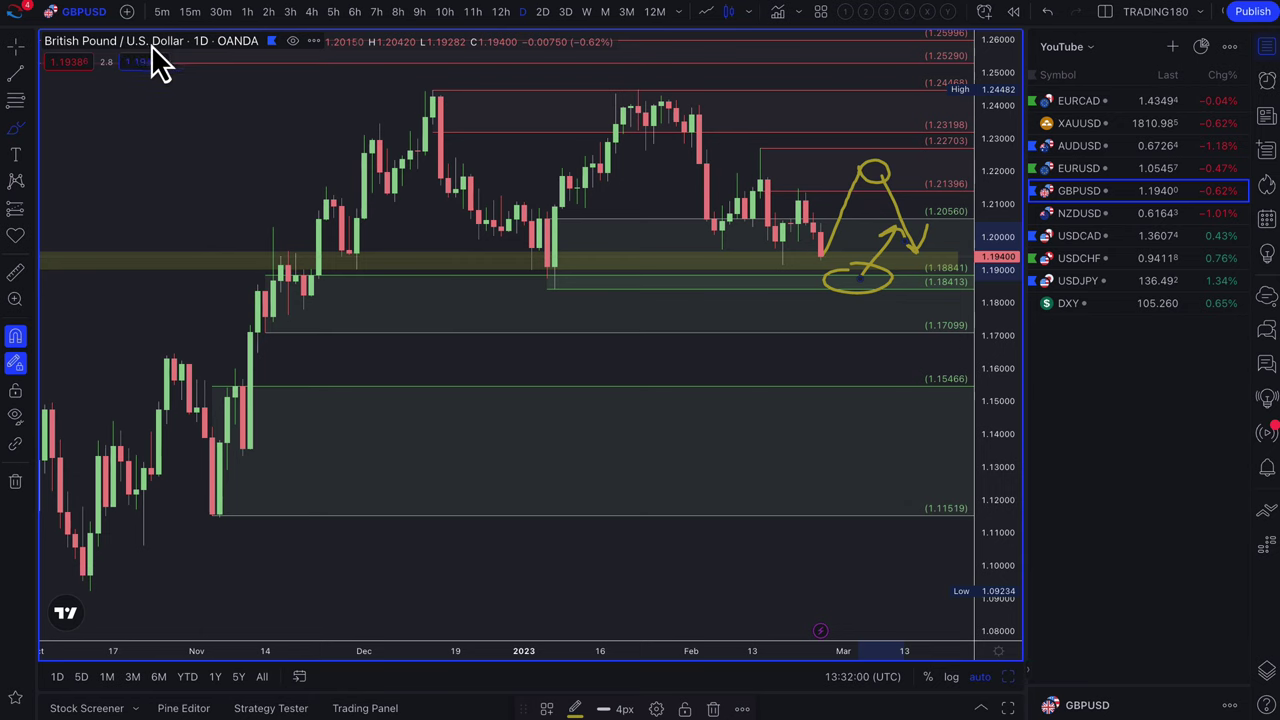
Open the EURUSD chart and draw levels from the February high 1.10330 to the January low 1.04833 using the Auction Trading template
left_click(1095, 170)
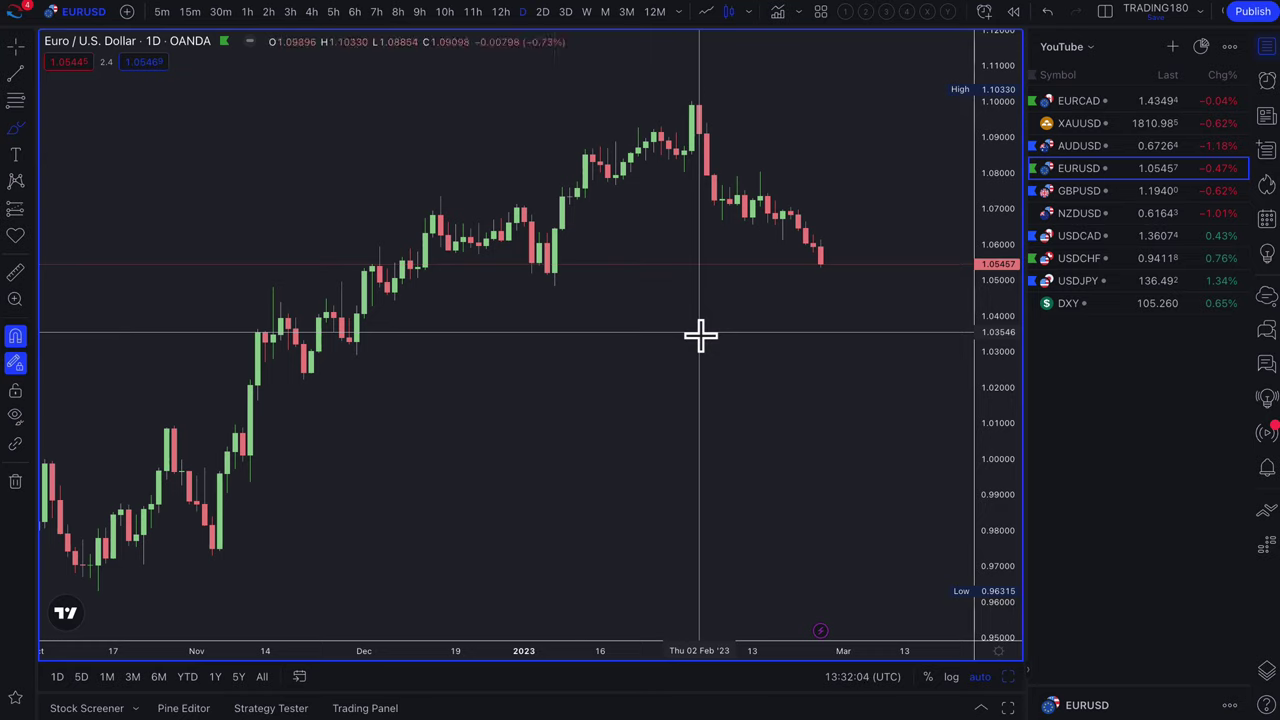
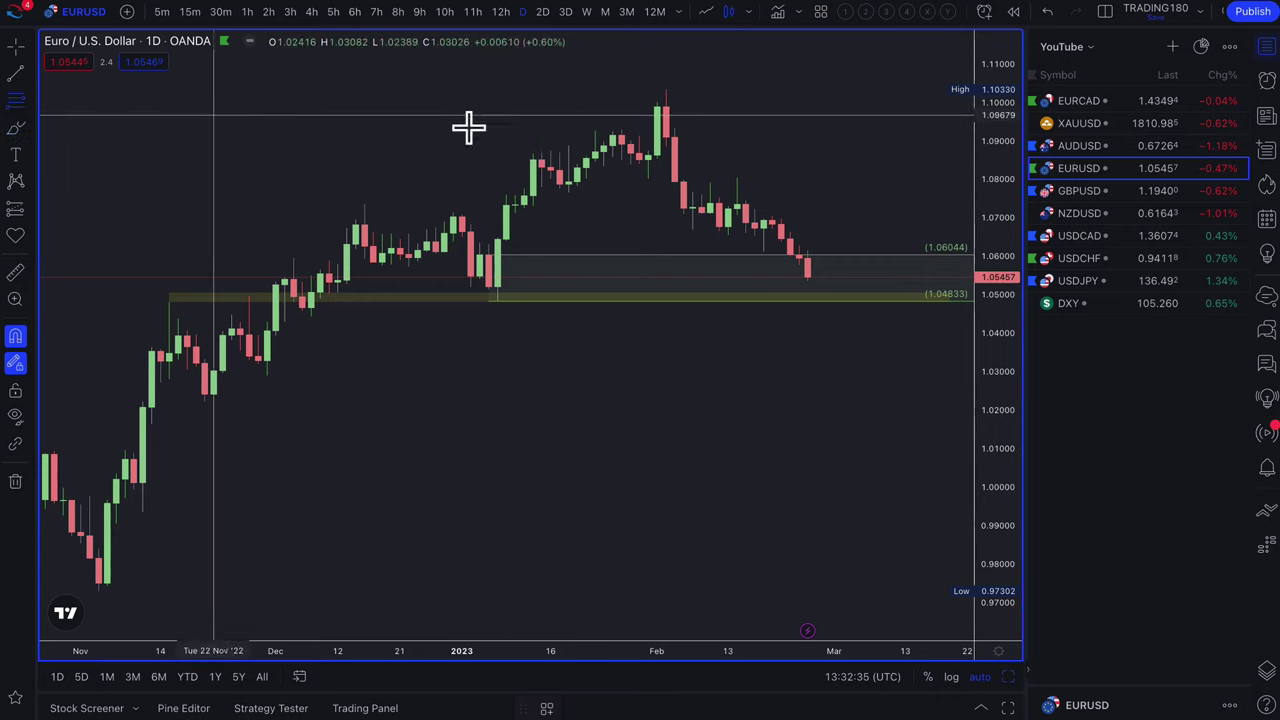
left_click(666, 100)
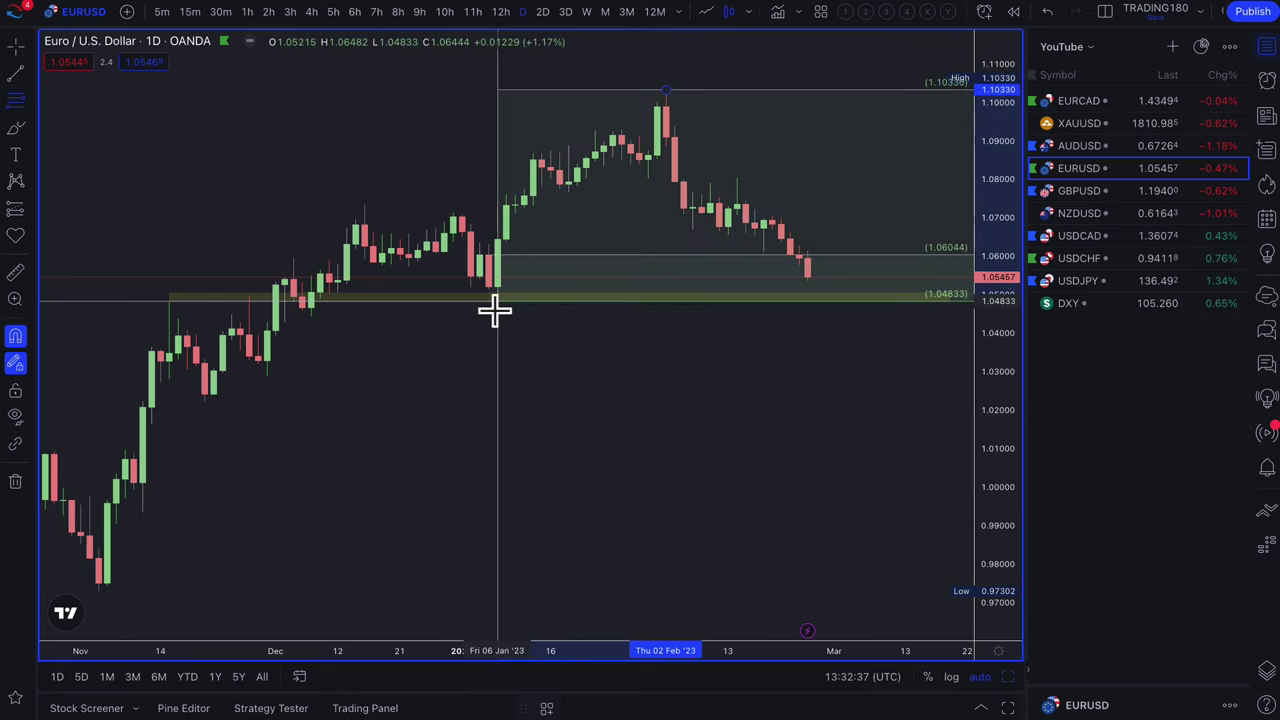
left_click(497, 300)
left_click(547, 710)
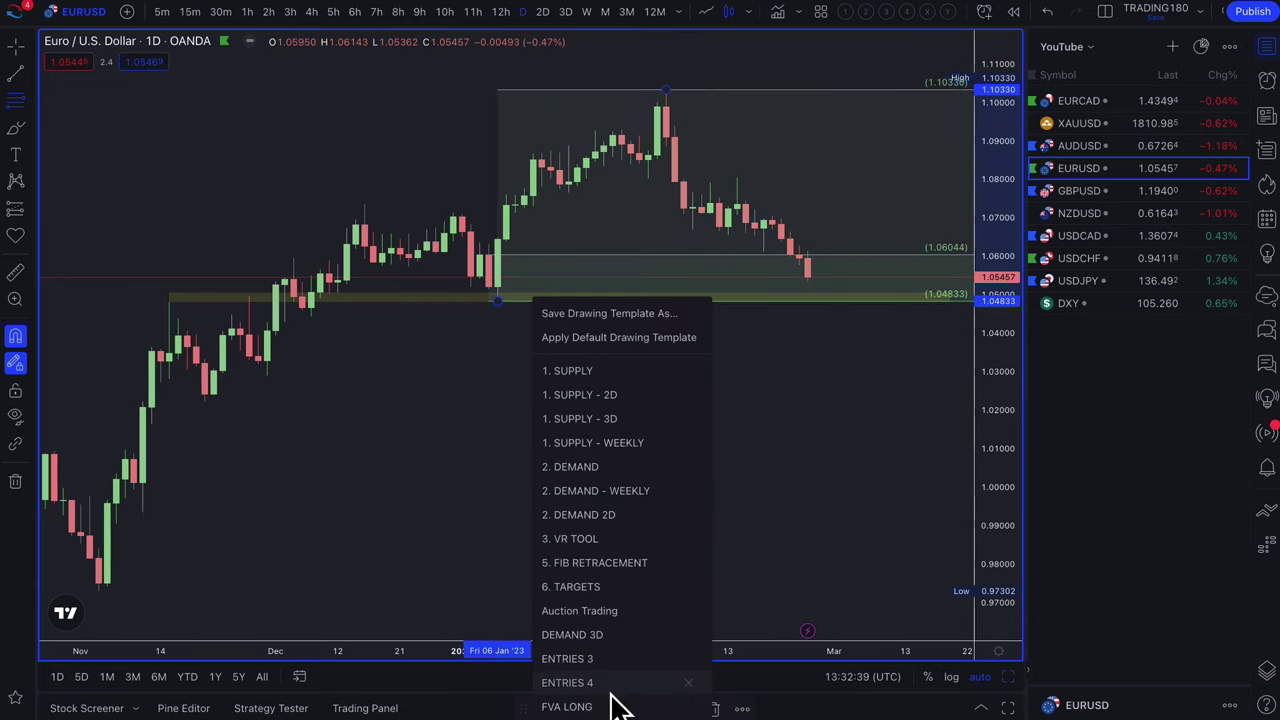
left_click(618, 610)
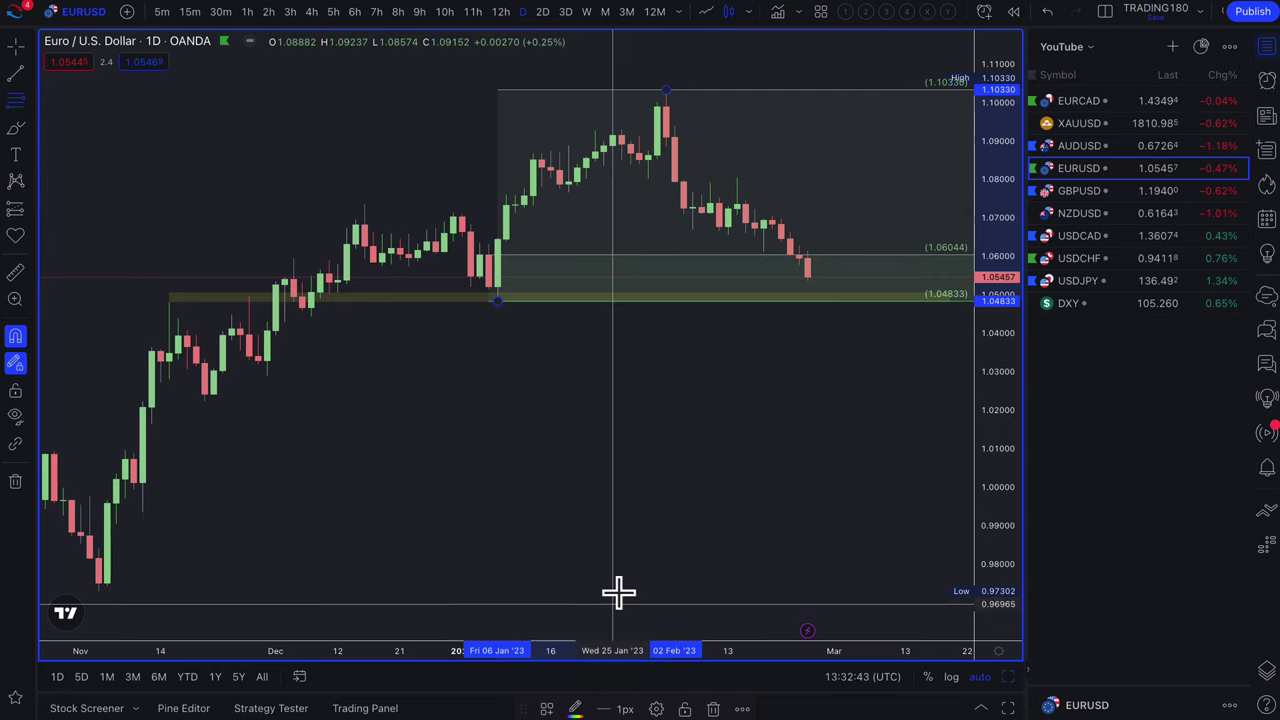
Brush a circle around EURUSD's latest price and an arrow rising from it to the 1.07582 level
left_click(13, 130)
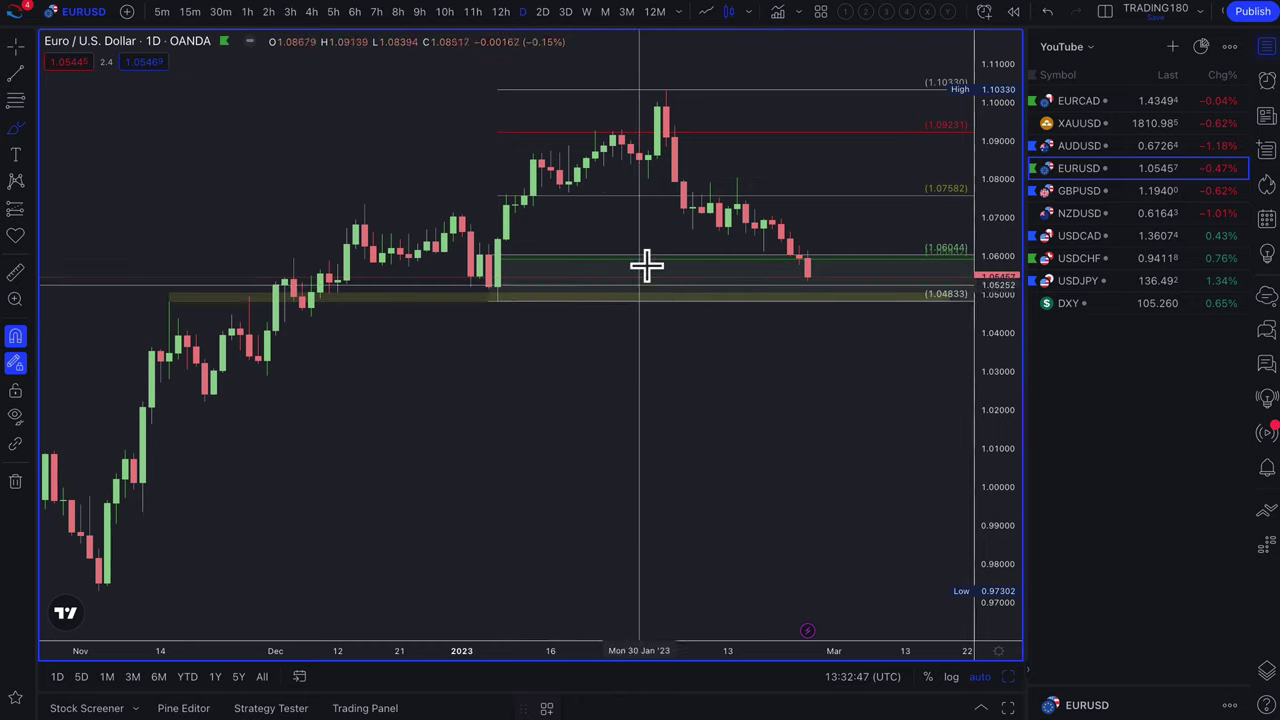
mouse_move(823, 274)
left_mouse_down()
mouse_move(800, 274)
mouse_move(817, 303)
mouse_move(808, 269)
mouse_move(891, 203)
mouse_move(905, 212)
left_mouse_up()
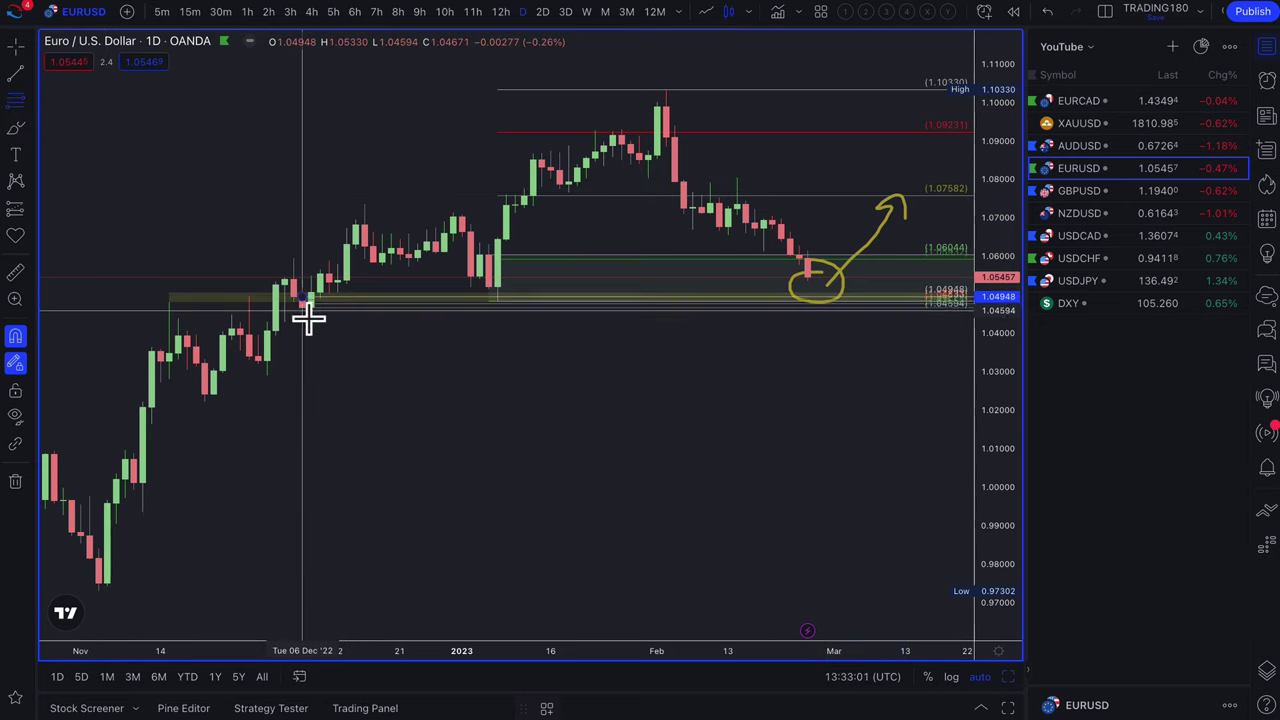
Mark an early-December demand zone at 1.04948–1.04434 with the 2. DEMAND template, and a late-November demand zone at 1.03406–1.02227
left_click(308, 318)
left_click(549, 710)
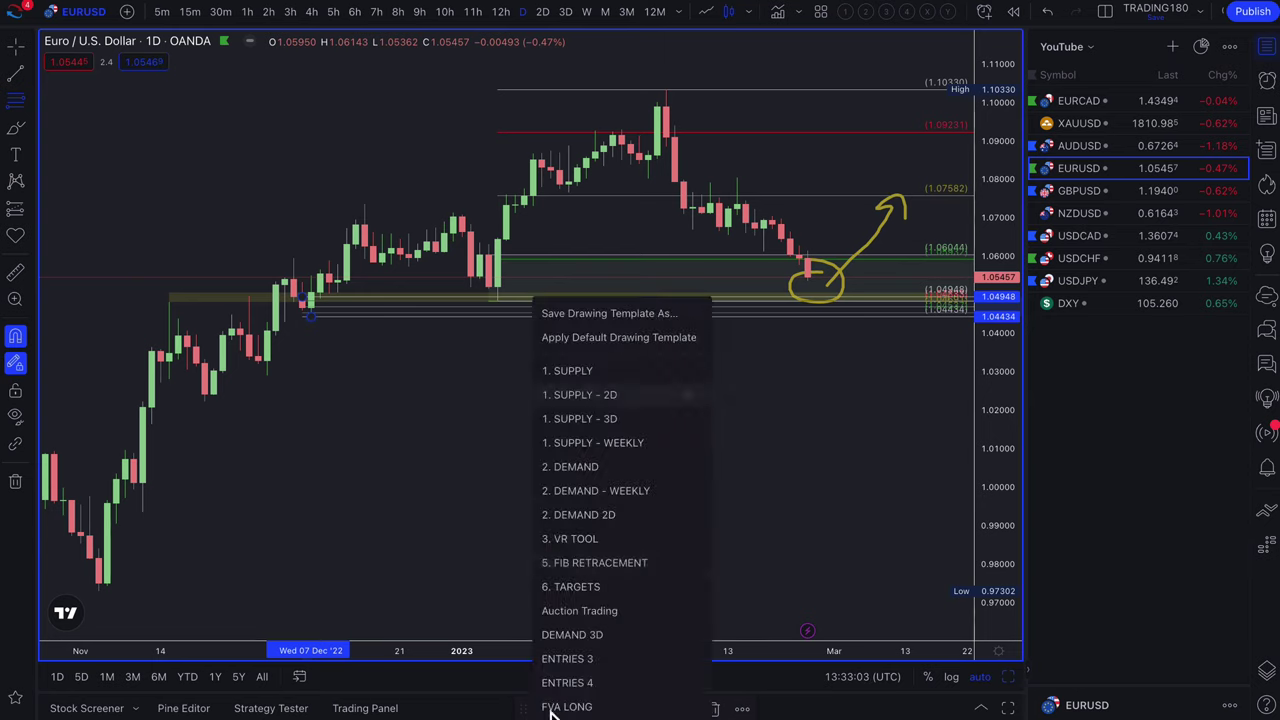
left_click(596, 470)
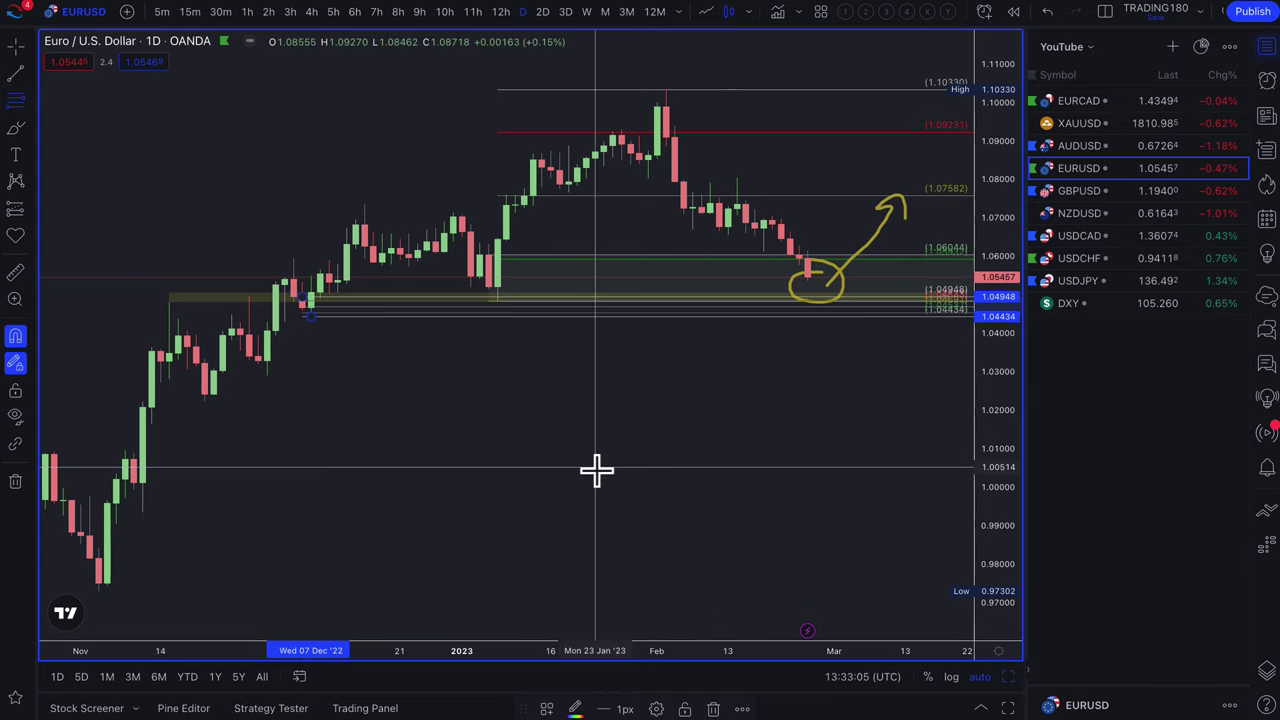
left_click(257, 356)
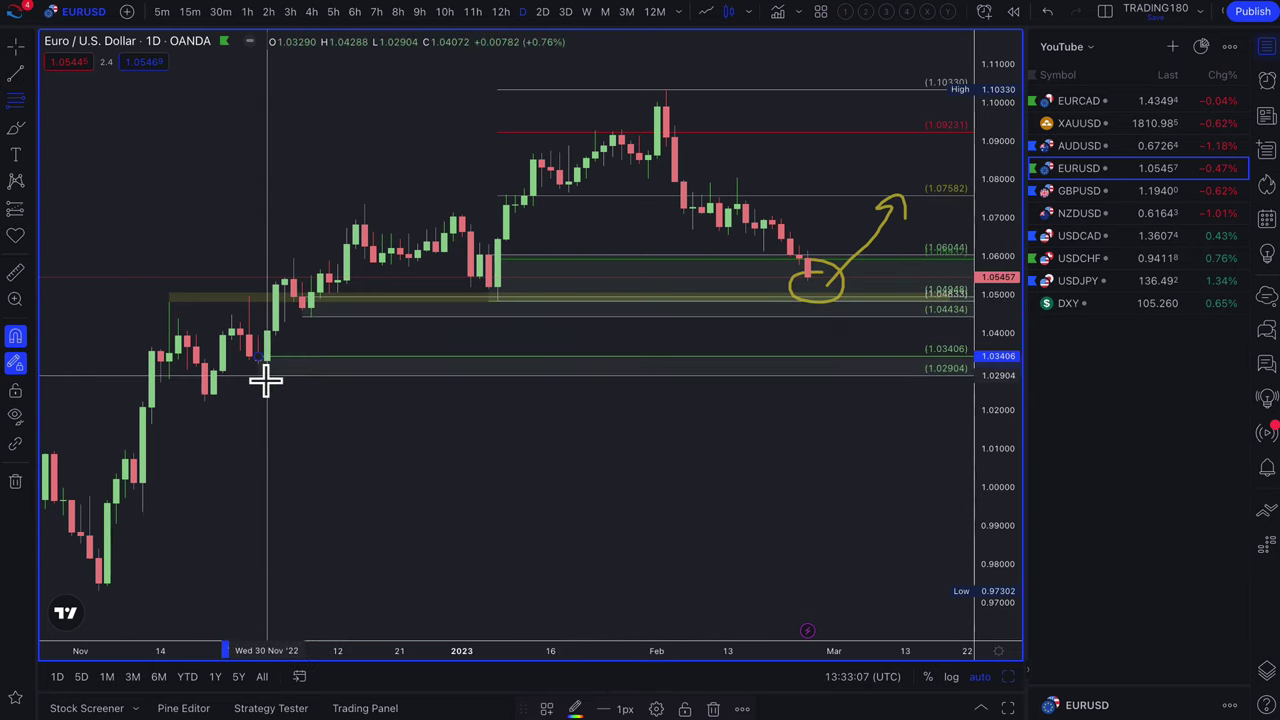
left_click(203, 405)
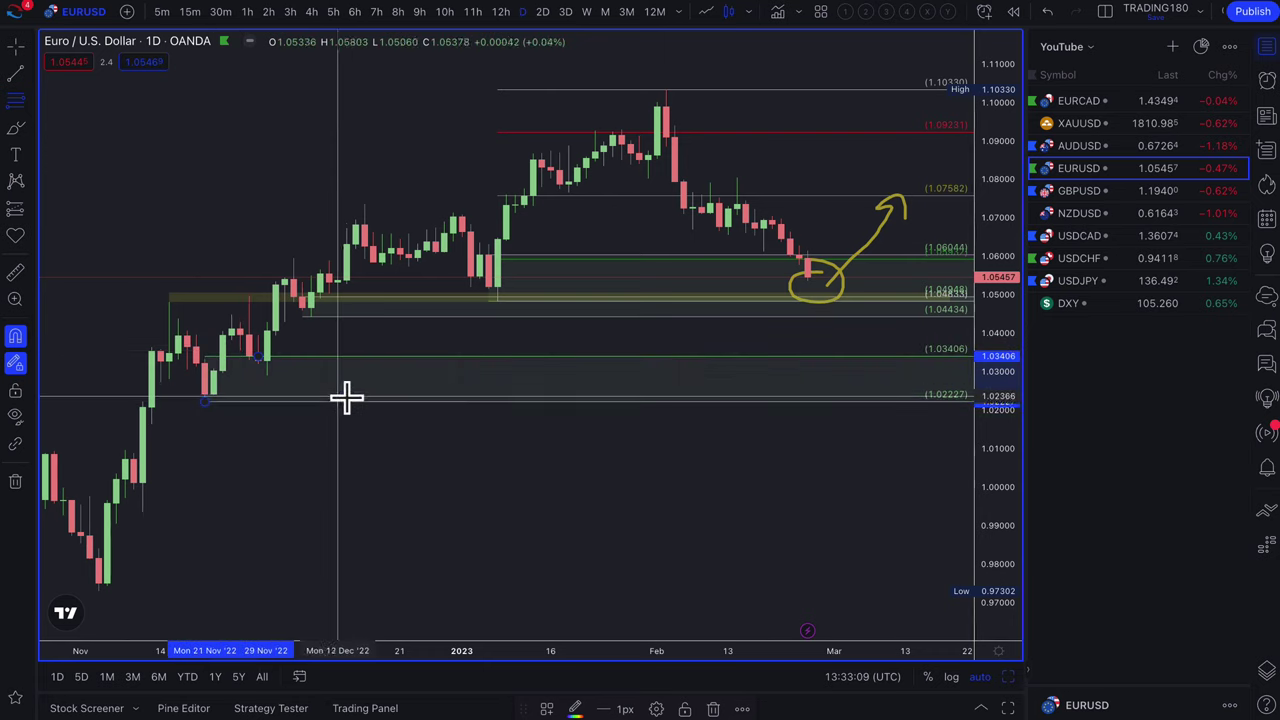
left_click(17, 129)
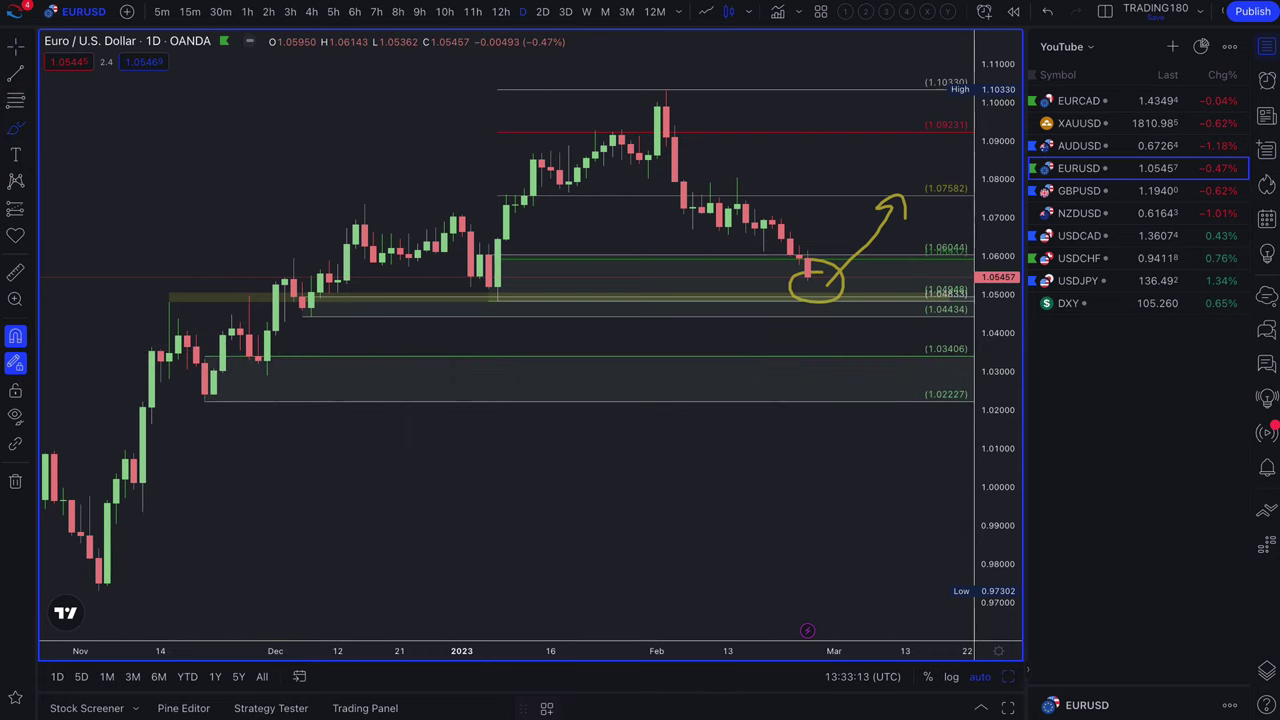
Switch to Bloomberg's article on the euro area's core inflation problem, and highlight its headline and summary bullets while reading them
left_click(345, 22)
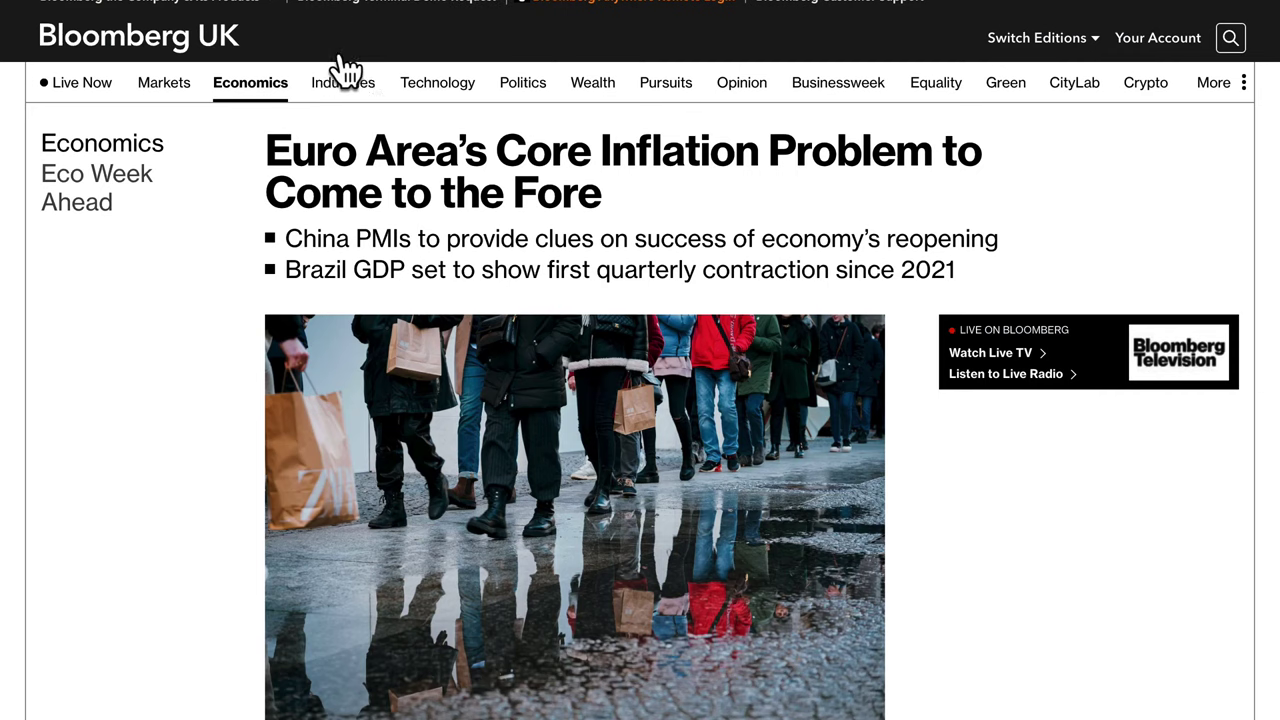
mouse_move(343, 82)
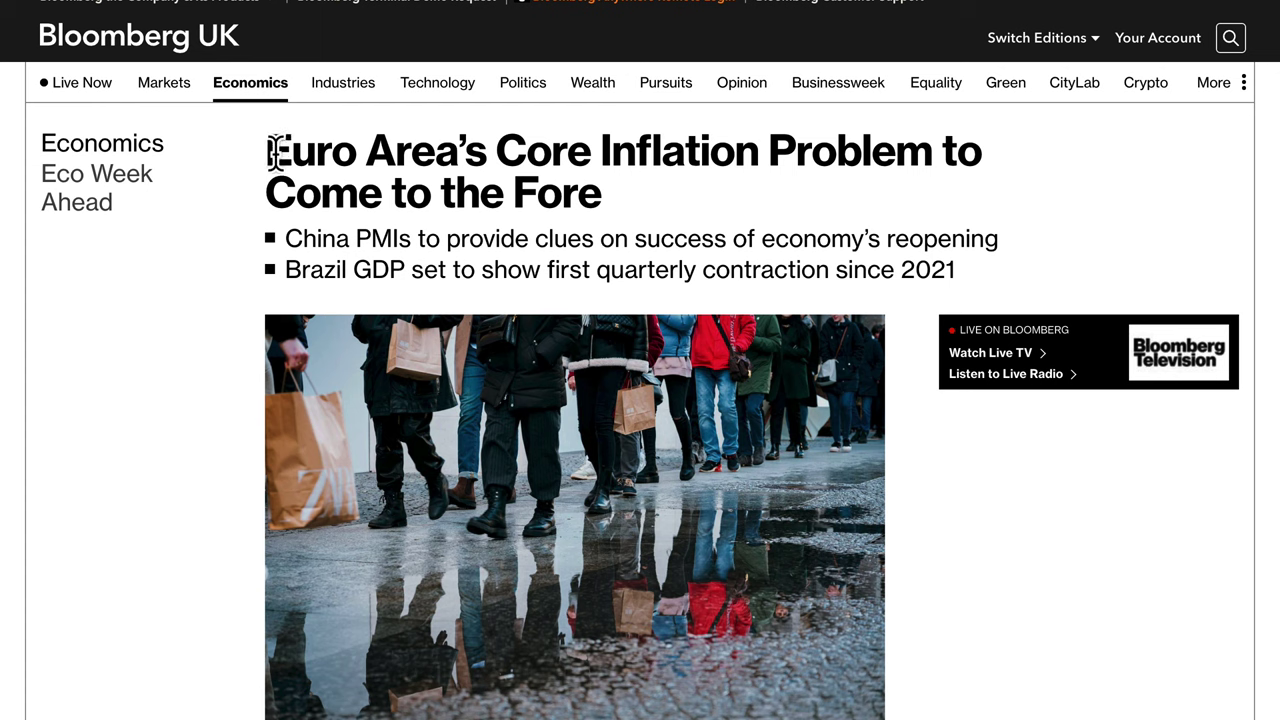
left_click_drag(268, 152, 494, 155)
left_click_drag(705, 160, 655, 232)
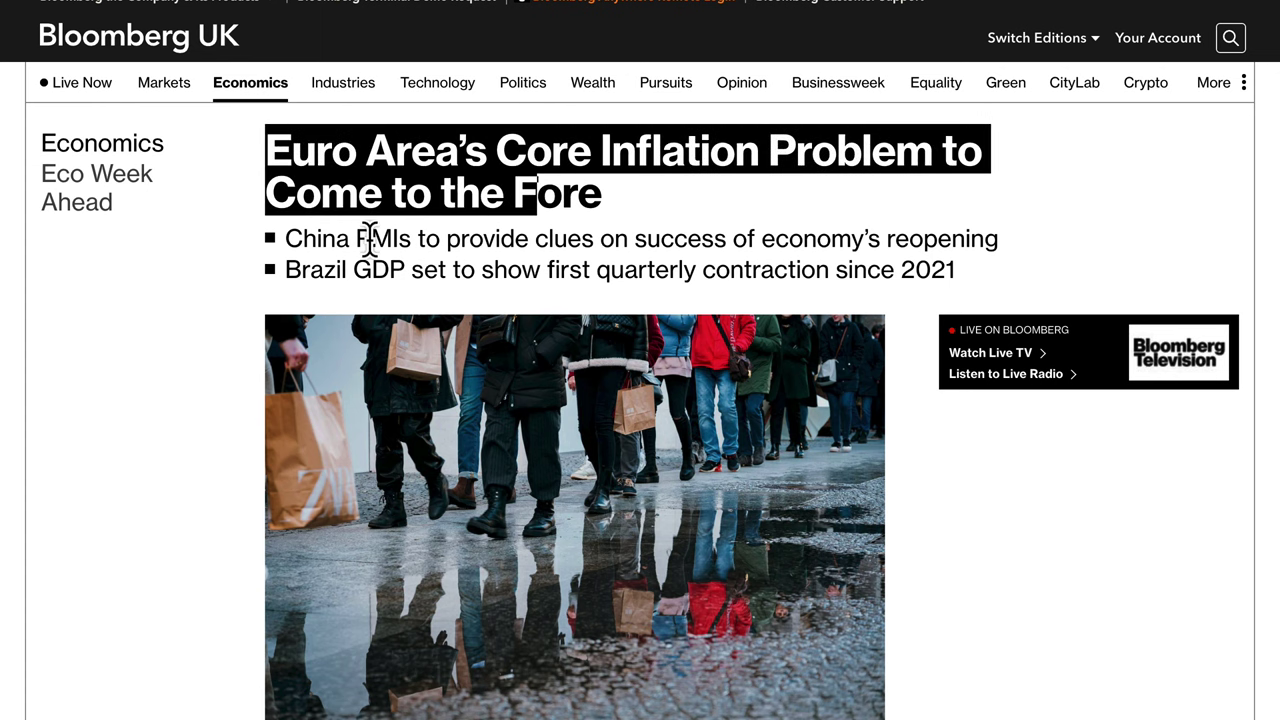
left_click_drag(370, 238, 563, 243)
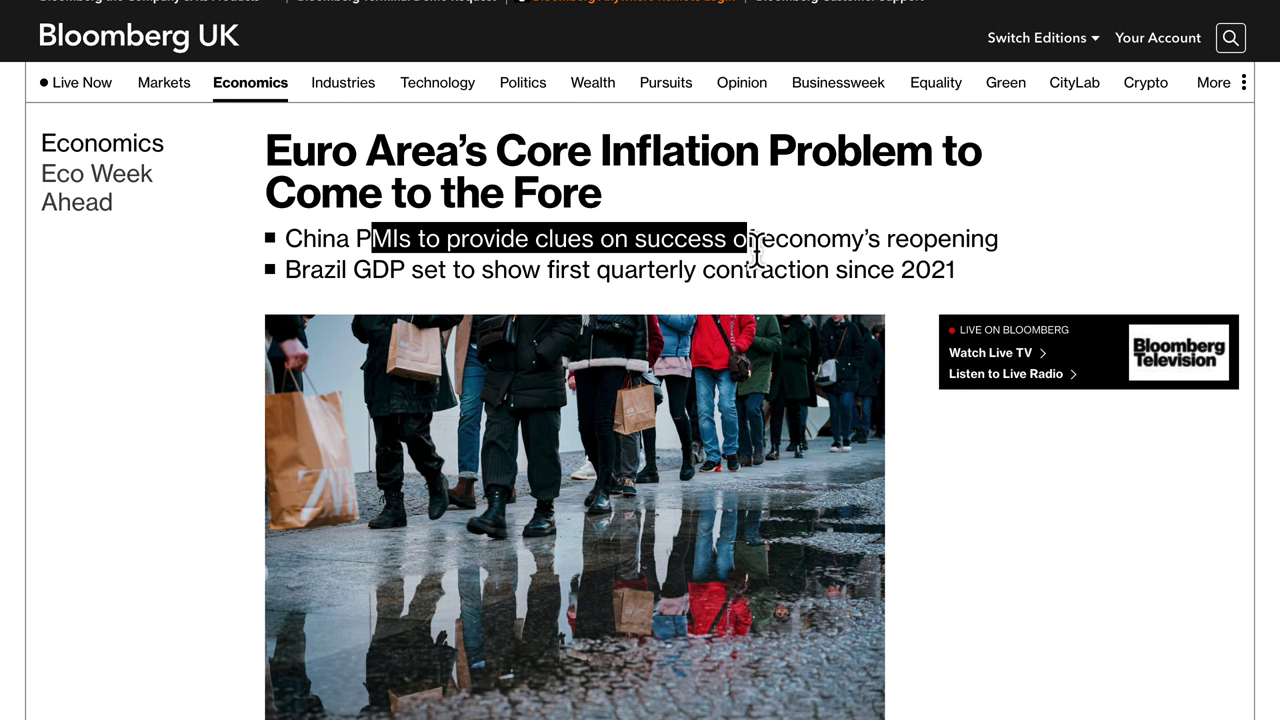
left_click_drag(912, 255, 710, 275)
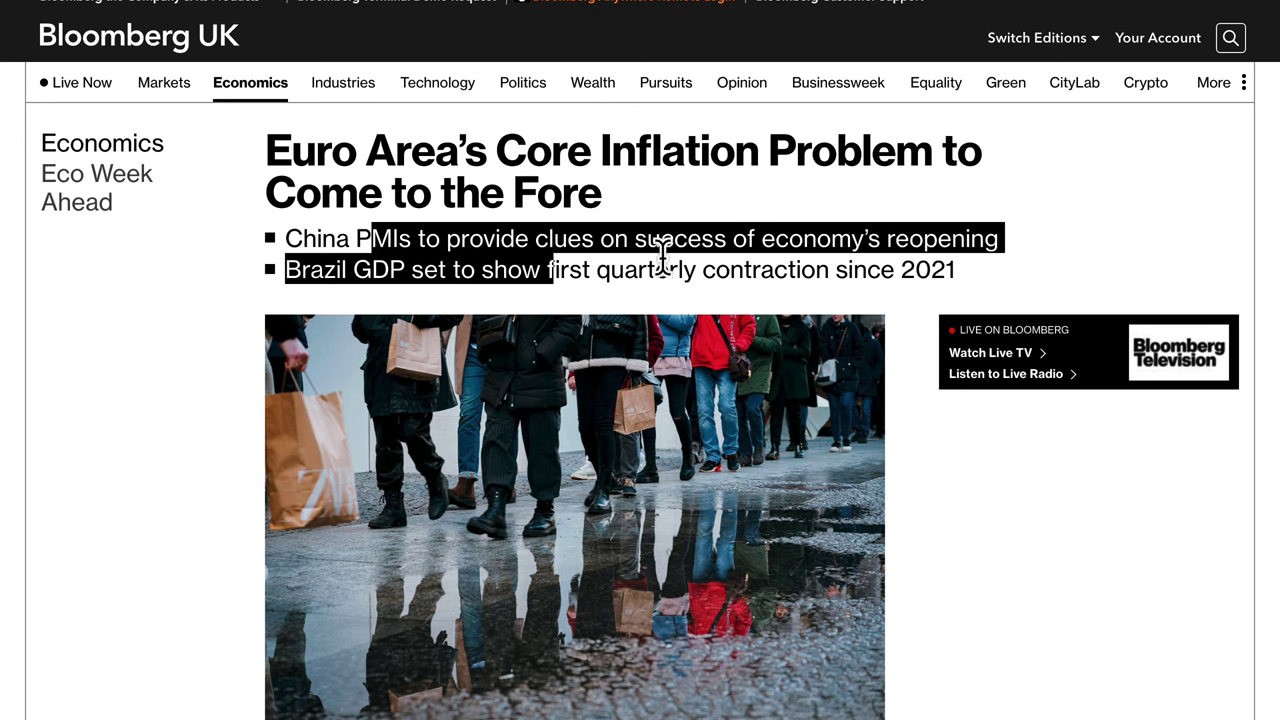
Read the article's lead paragraph on European Central Bank officials' hawkish tone, highlighting its text along the way
scroll(978, 316, "down", 5)
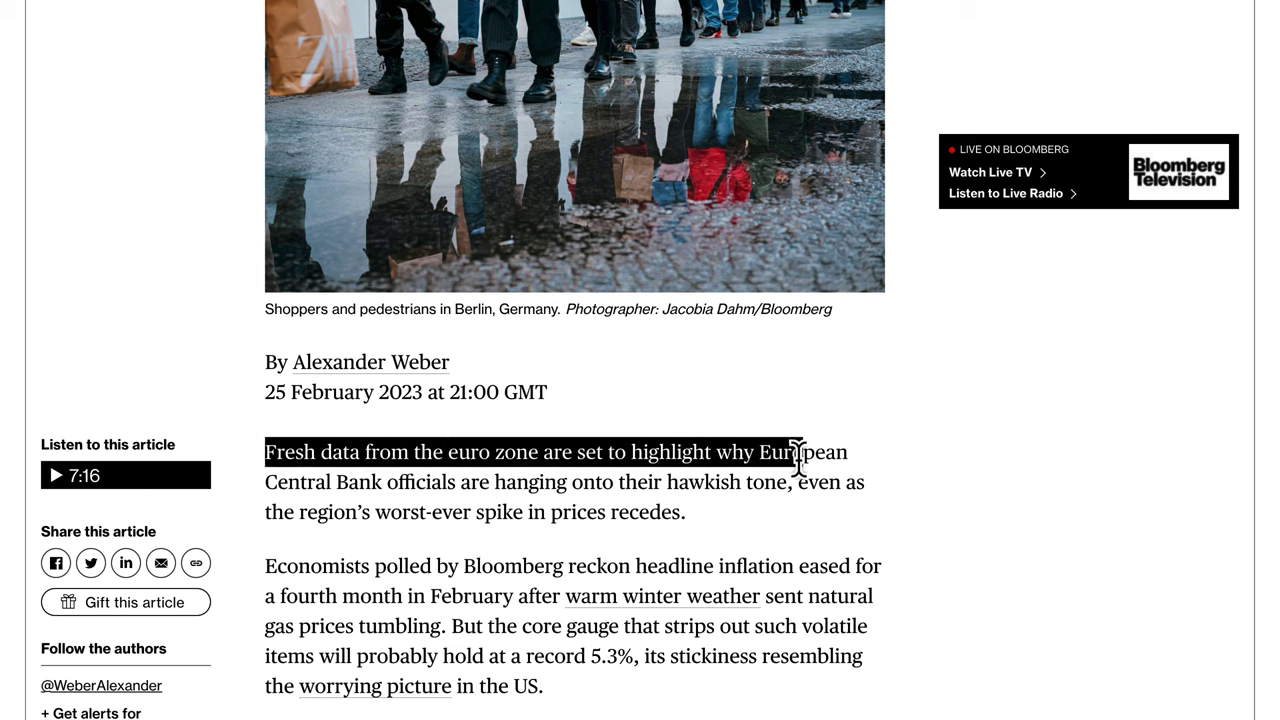
left_click_drag(800, 458, 388, 501)
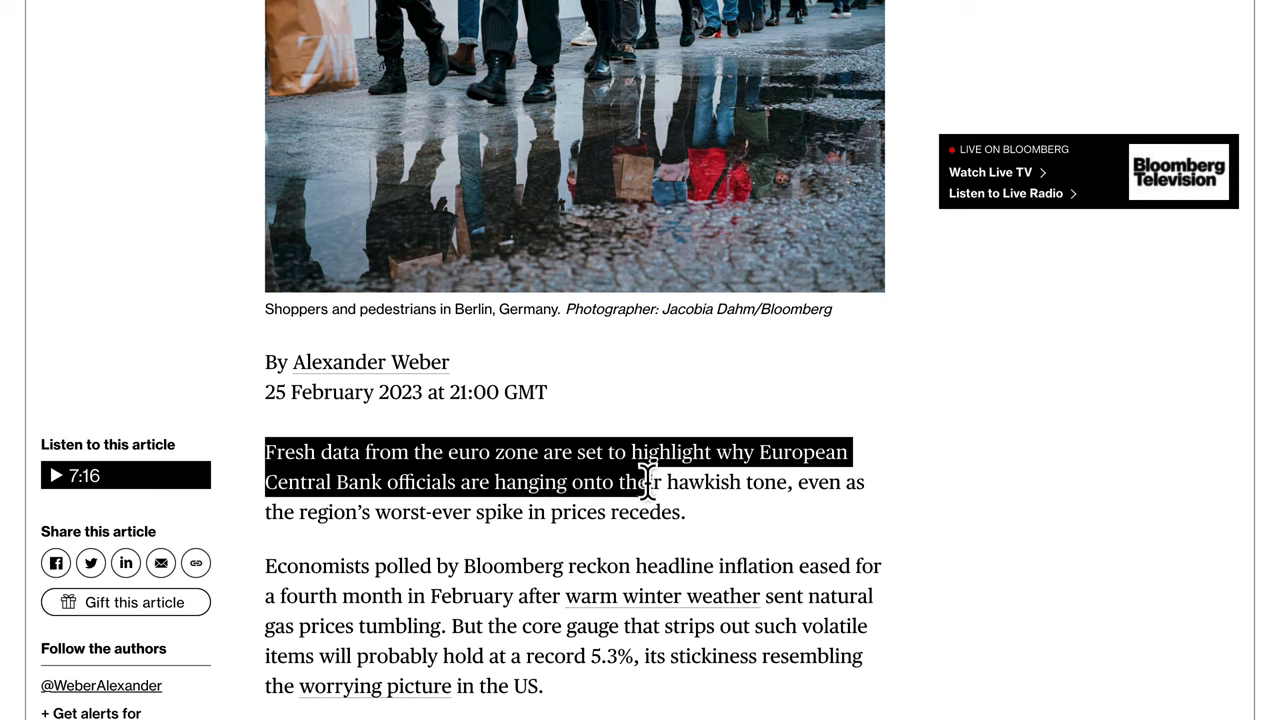
left_click_drag(749, 488, 362, 518)
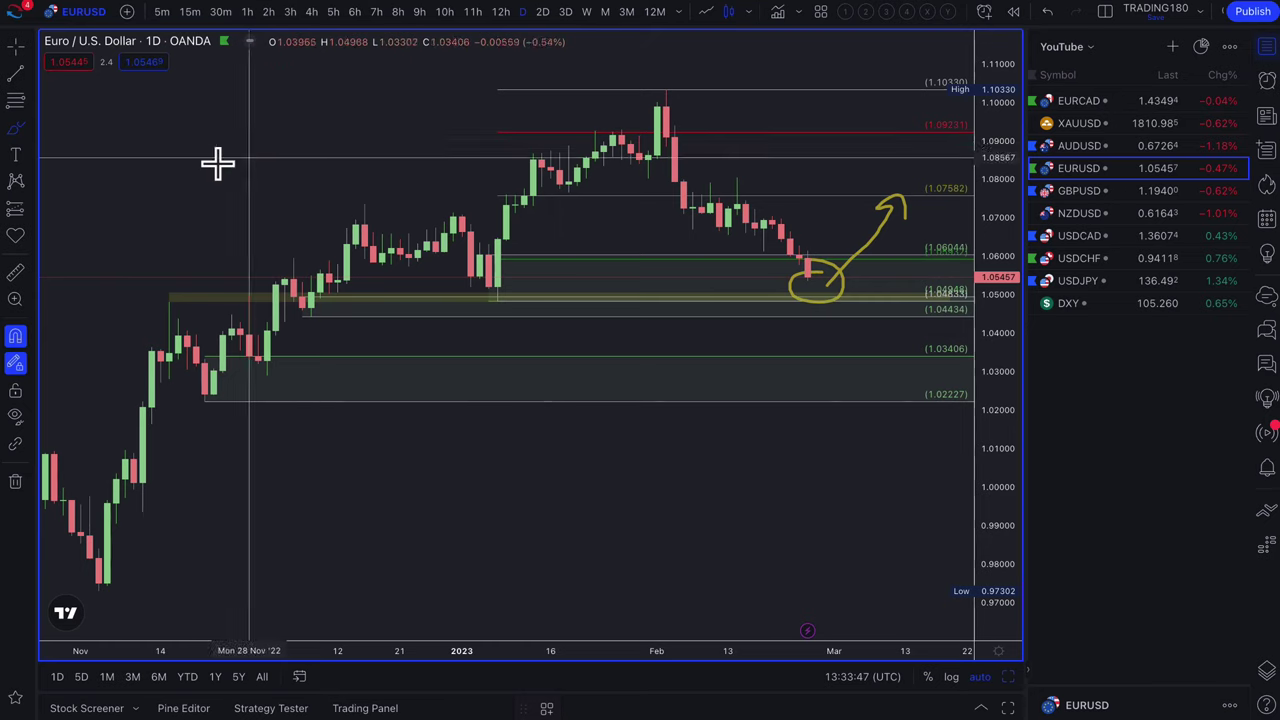
Return to the EURUSD chart and brush two parallel rising arrows in the empty area above the November–December candles
left_click(27, 130)
mouse_move(215, 170)
left_mouse_down()
mouse_move(314, 91)
mouse_move(328, 94)
left_mouse_up()
mouse_move(303, 166)
left_mouse_down()
mouse_move(383, 88)
mouse_move(400, 96)
left_mouse_up()
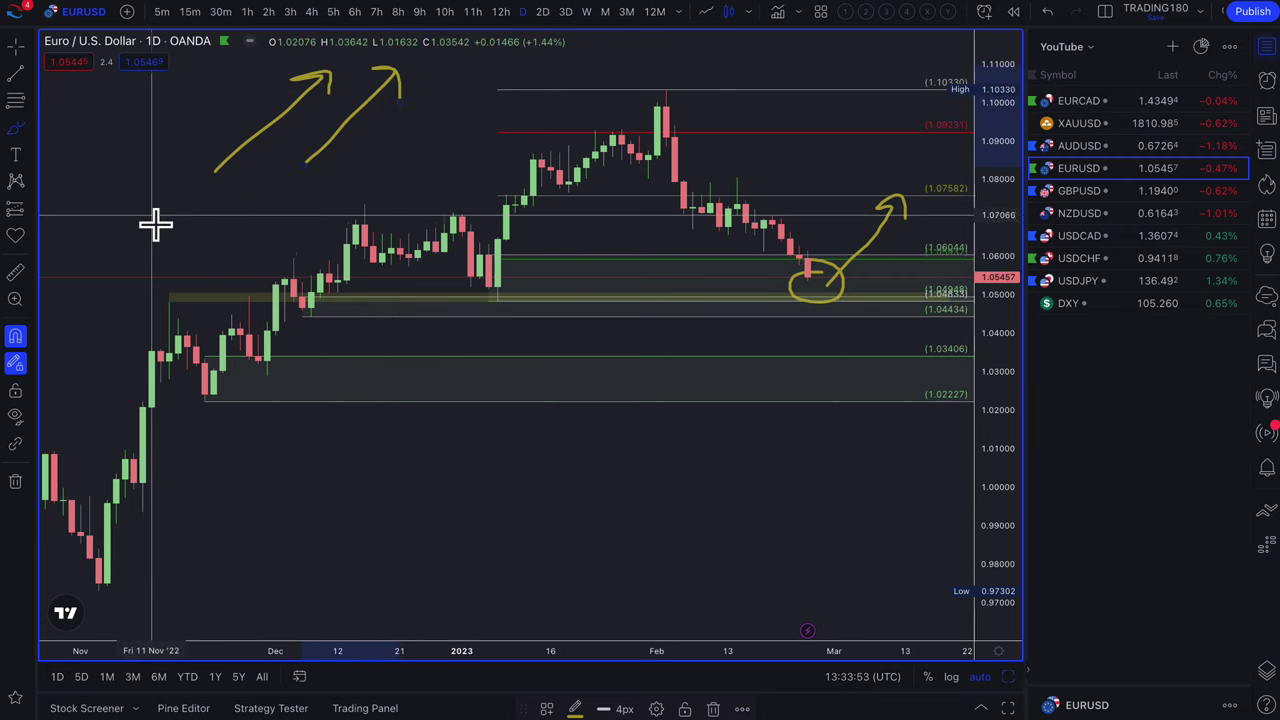
Brush a zigzag range beside the arrows' base, bounded by one horizontal line along its highs and another along its lows
mouse_move(83, 255)
left_mouse_down()
mouse_move(163, 157)
mouse_move(191, 251)
mouse_move(229, 220)
mouse_move(237, 237)
left_mouse_up()
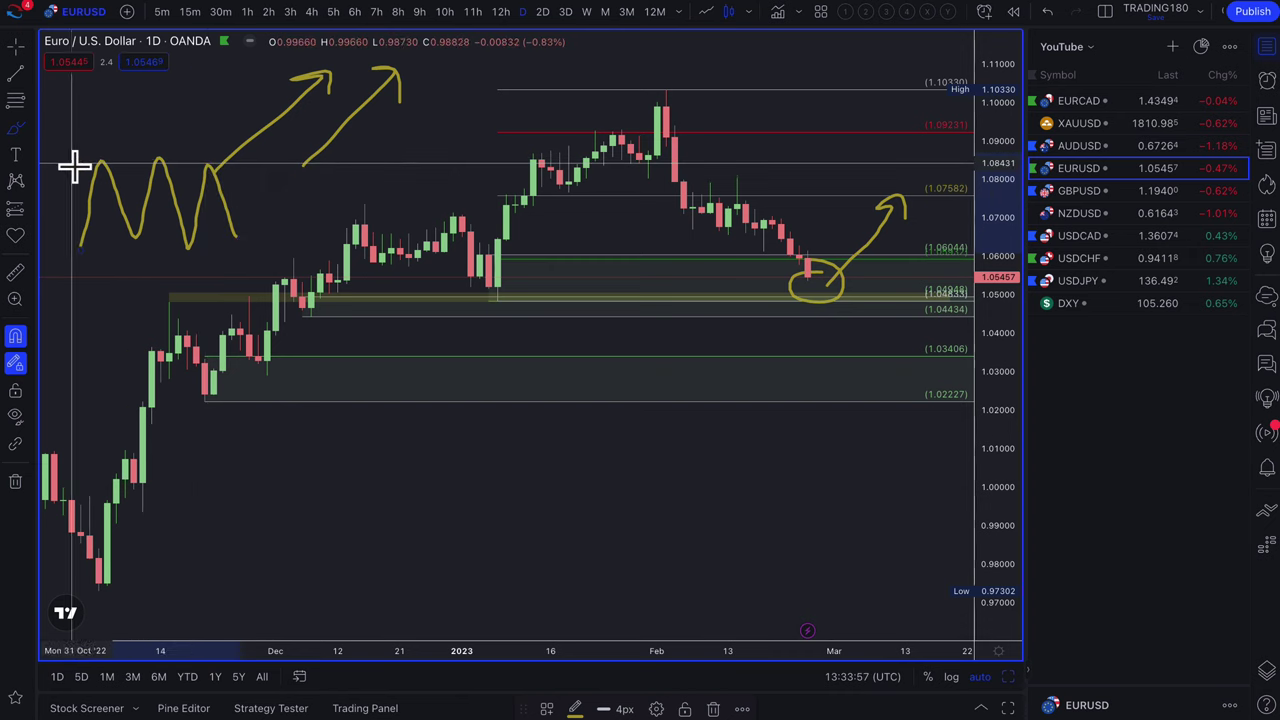
left_click_drag(72, 161, 266, 160)
left_click_drag(72, 256, 266, 247)
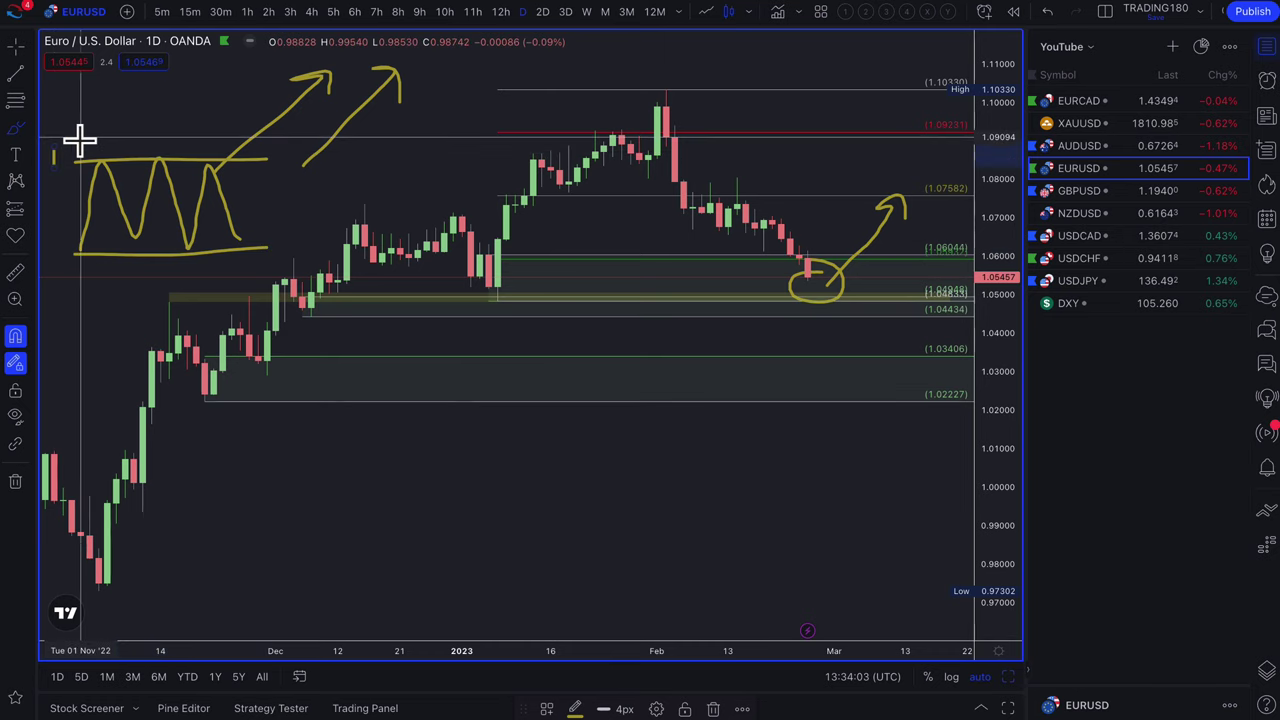
Annotate the sketched range with handwritten price labels at both boundaries, a horizontal midline, and a circle around its final low
left_click_drag(74, 142, 73, 160)
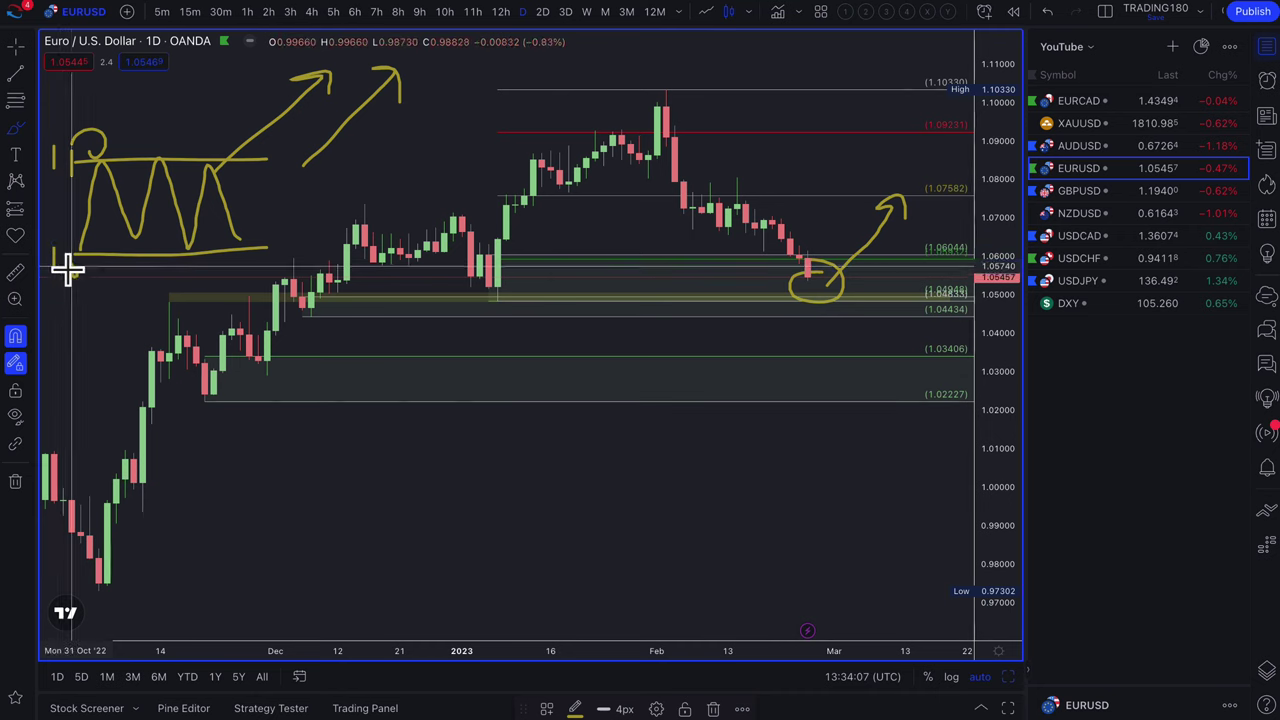
mouse_move(67, 268)
left_mouse_down()
mouse_move(103, 251)
mouse_move(86, 269)
left_mouse_up()
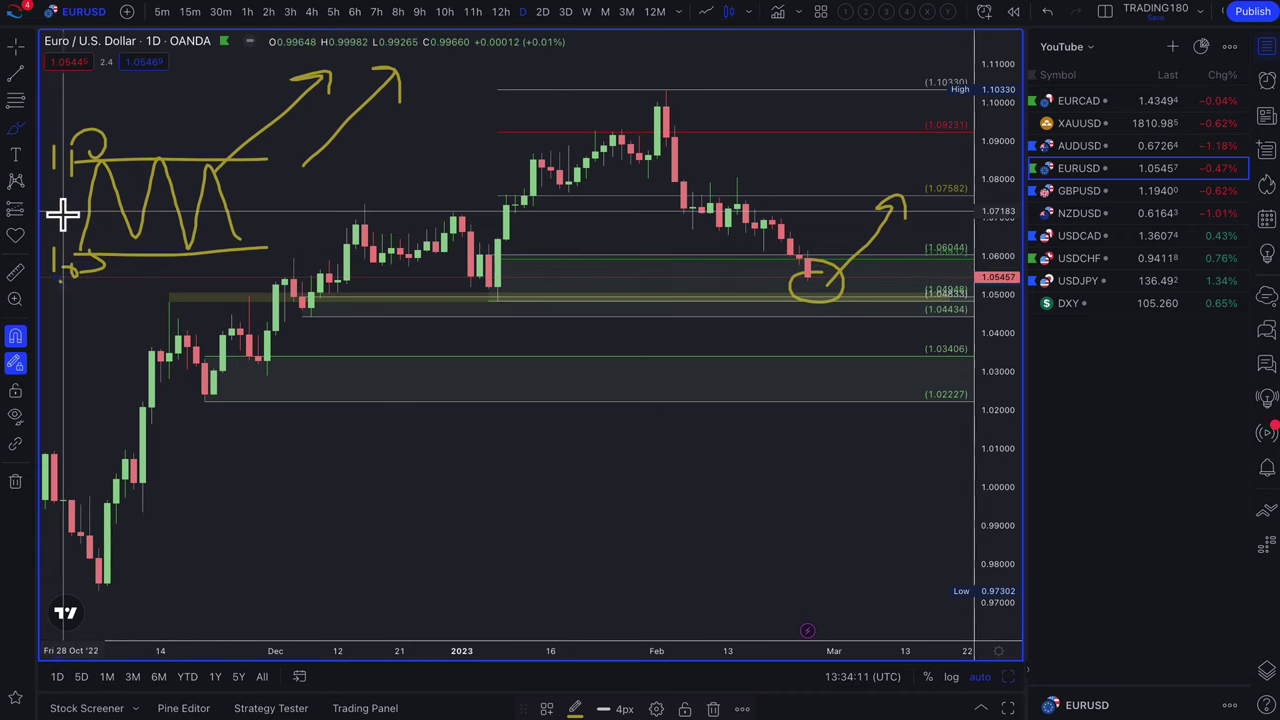
left_click_drag(62, 213, 300, 209)
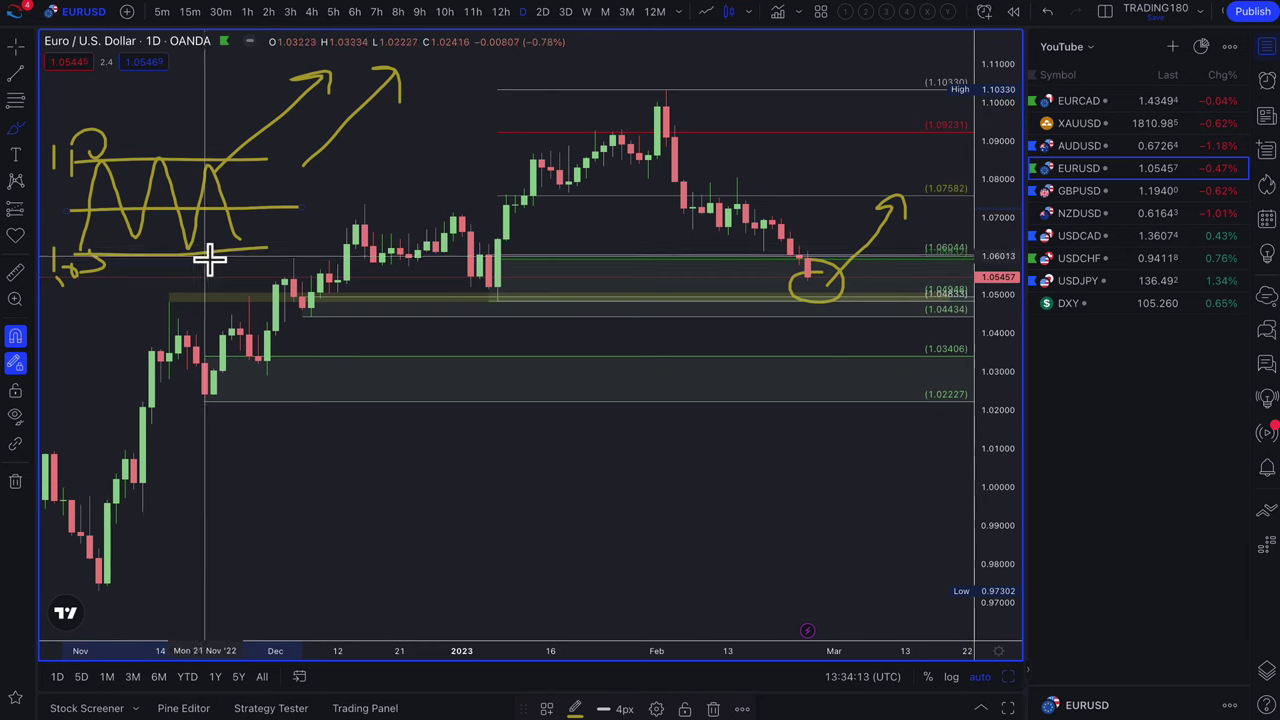
mouse_move(238, 250)
left_mouse_down()
mouse_move(249, 240)
mouse_move(249, 264)
left_mouse_up()
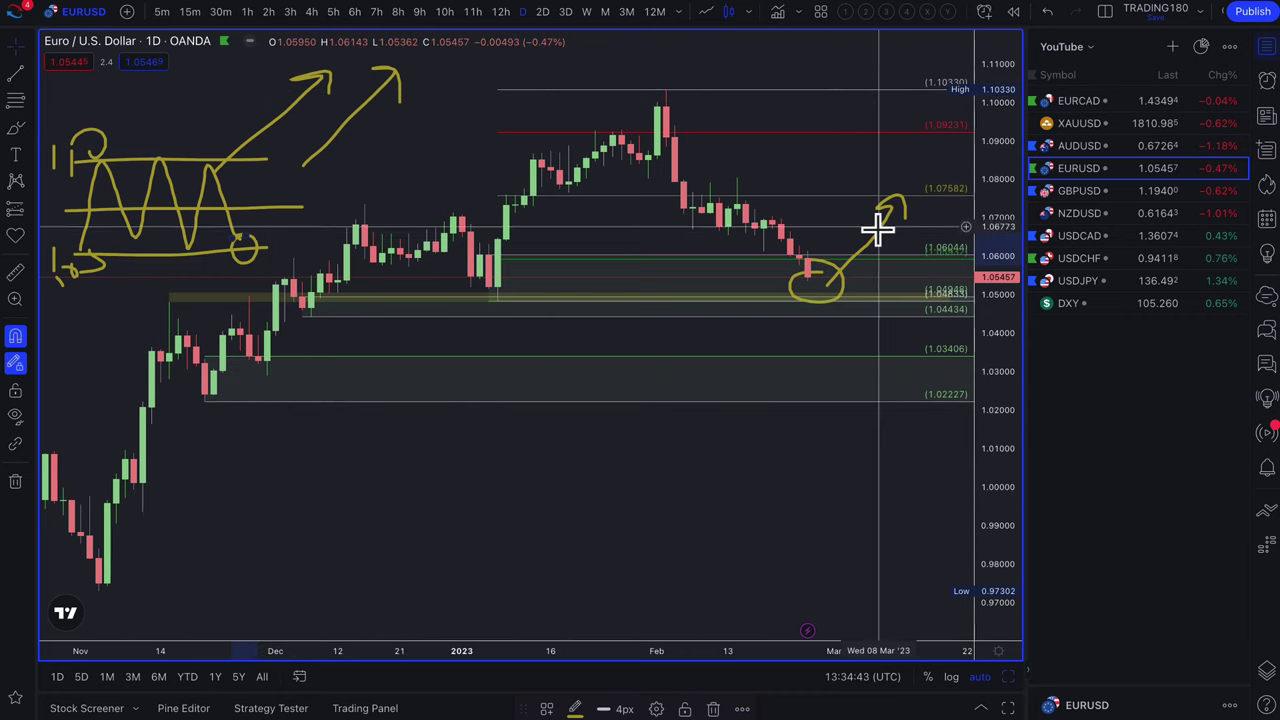
Open the AUDUSD chart and draw demand zones at 0.66292–0.68388 from the December base and 0.65851–0.66749 from the 21 November candle
left_click(1079, 146)
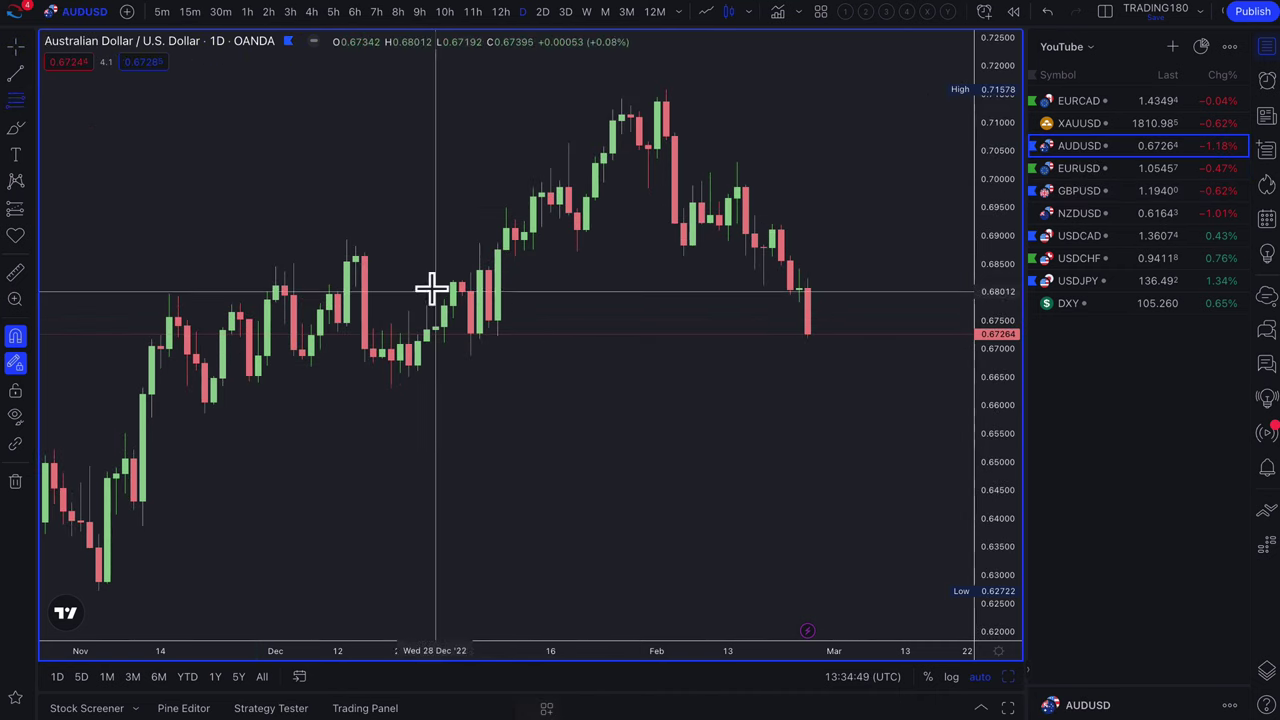
mouse_move(489, 293)
left_mouse_down()
mouse_move(471, 351)
mouse_move(393, 393)
mouse_move(257, 429)
mouse_move(217, 423)
mouse_move(389, 399)
left_mouse_up()
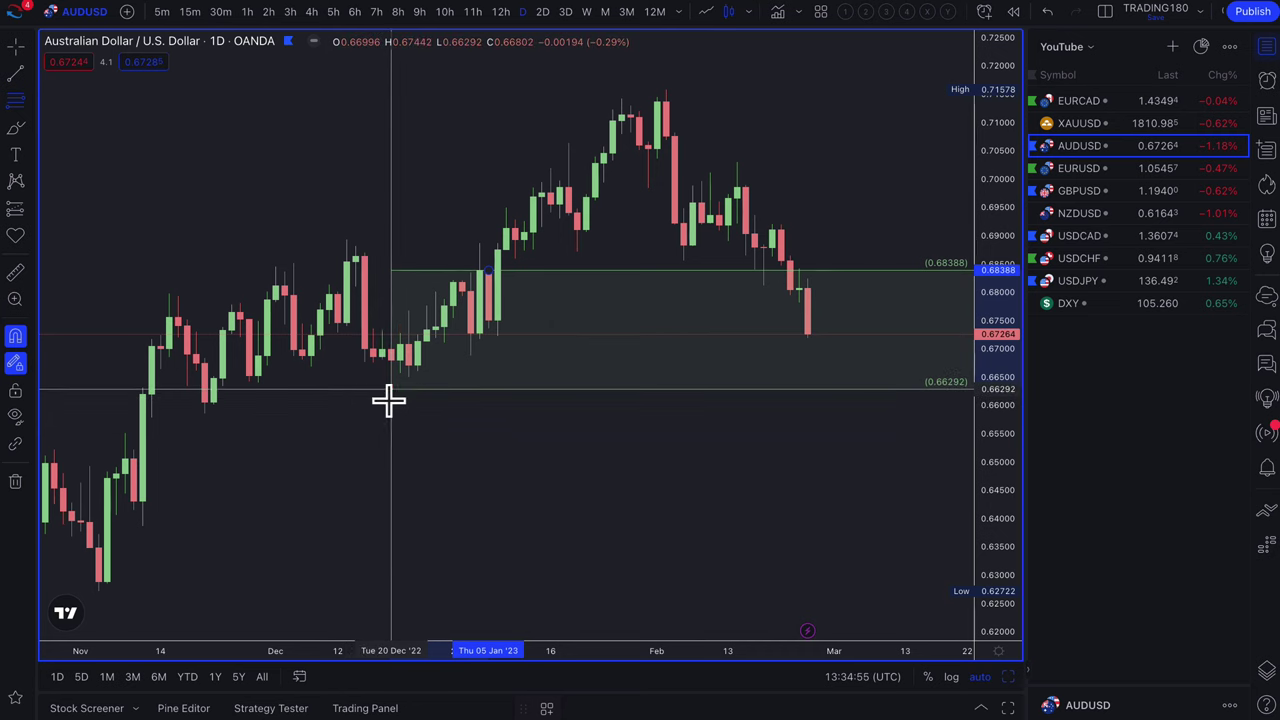
mouse_move(202, 378)
left_mouse_down()
mouse_move(200, 420)
mouse_move(431, 429)
mouse_move(512, 402)
left_mouse_up()
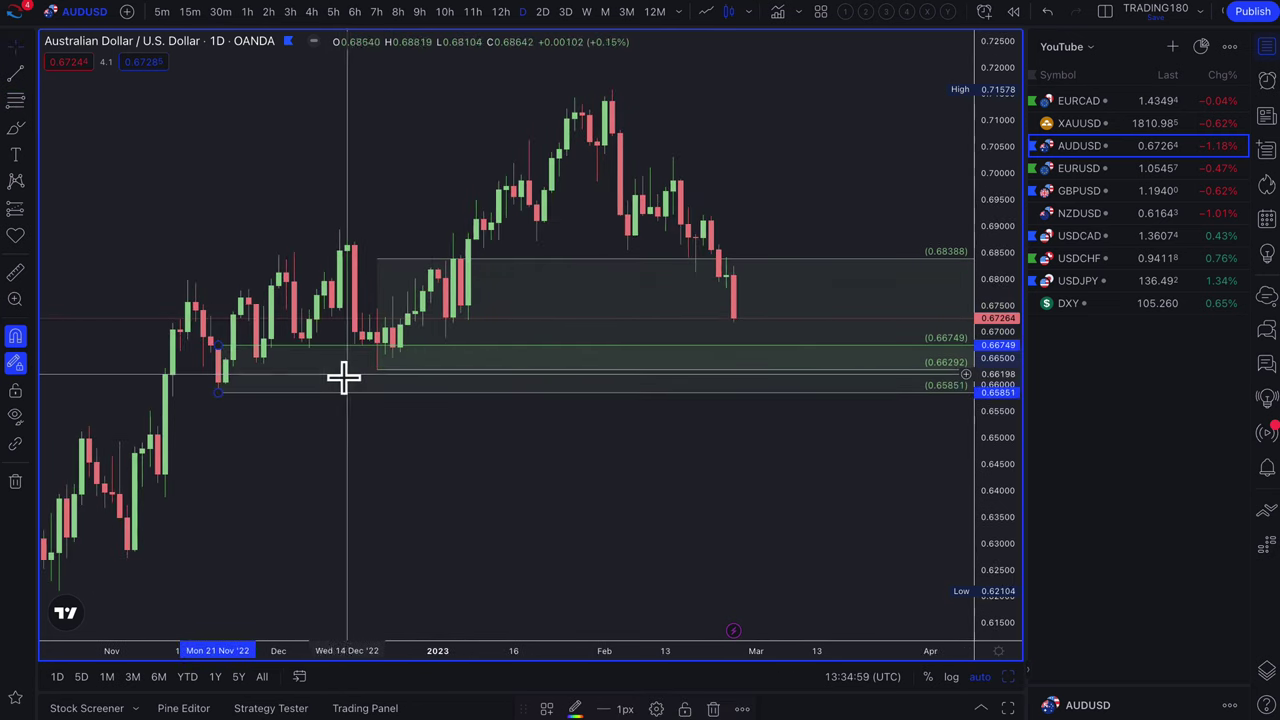
Draw a rectangle from the 14 July 2022 low across to late March 2023, spanning 0.66816 to 0.67144
scroll(443, 357, "down", 5)
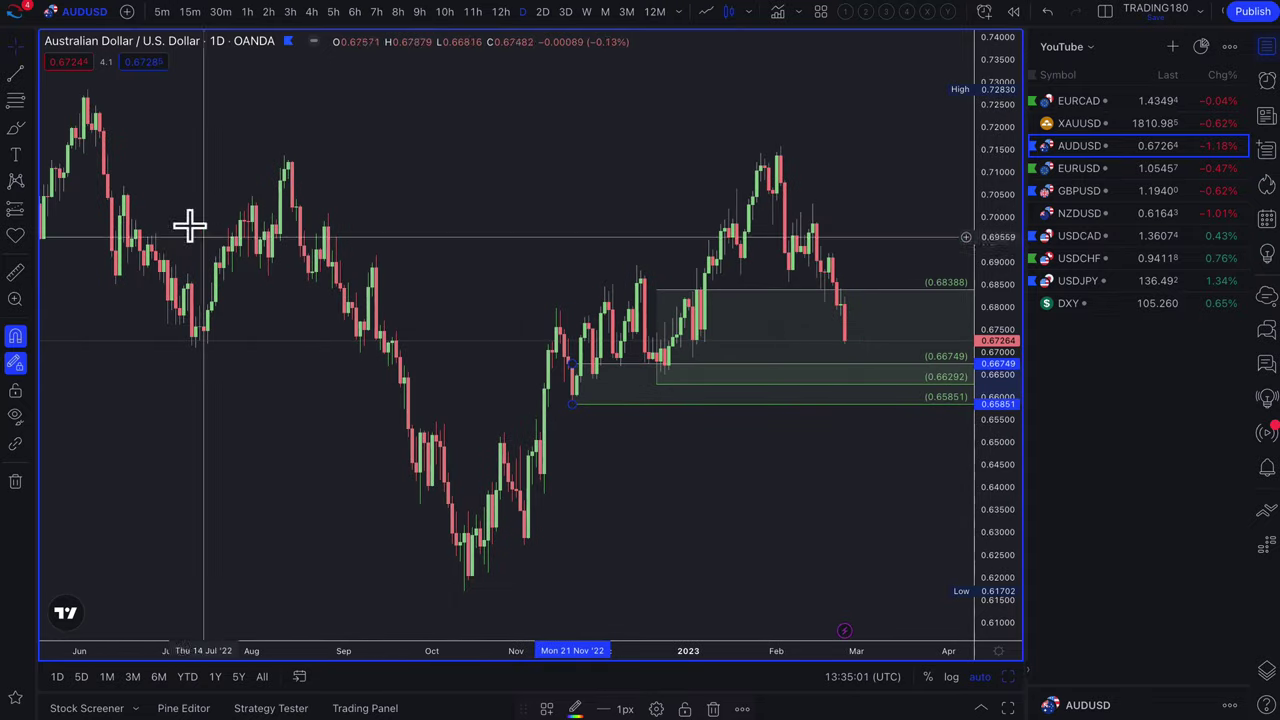
left_click(29, 130)
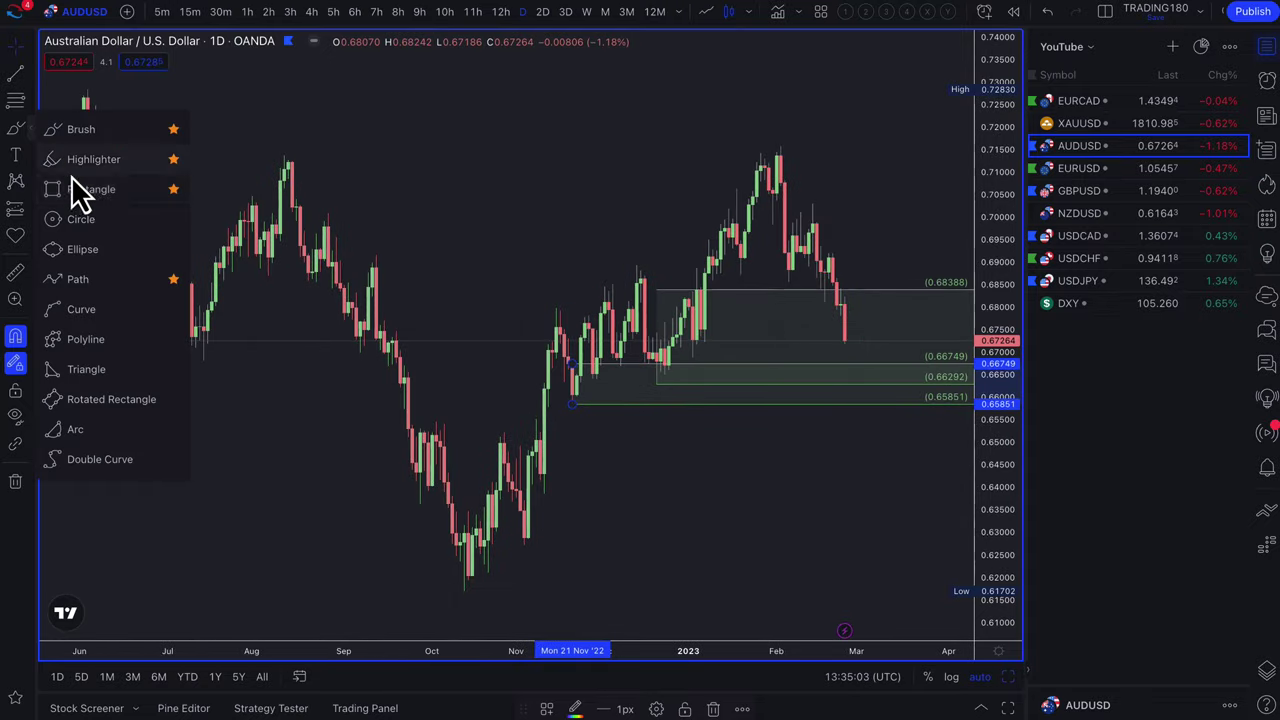
left_click(80, 191)
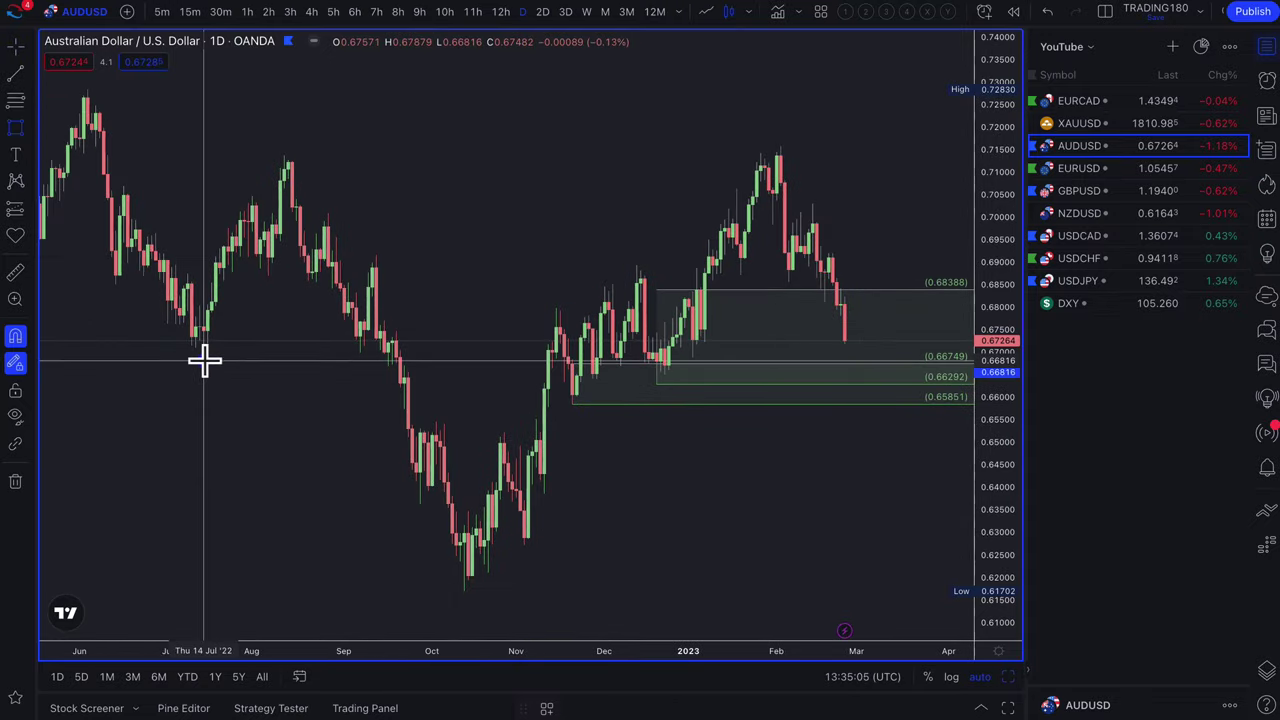
left_click(203, 361)
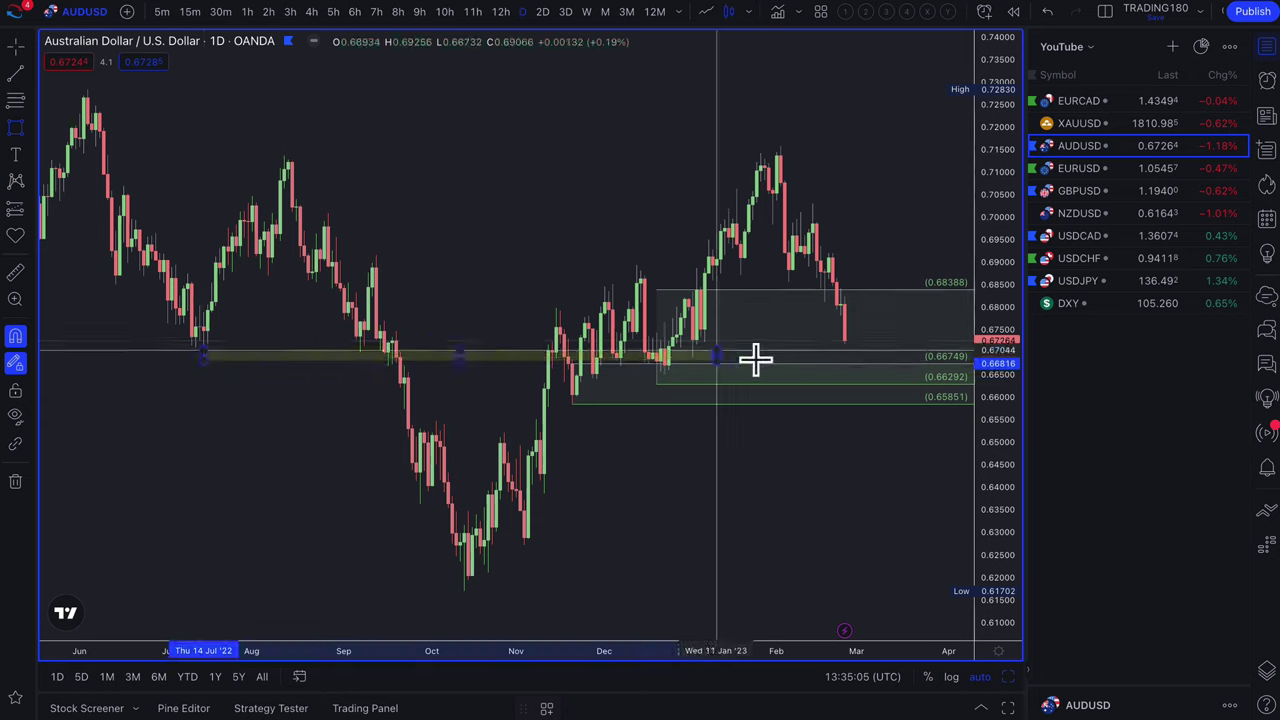
left_click(938, 347)
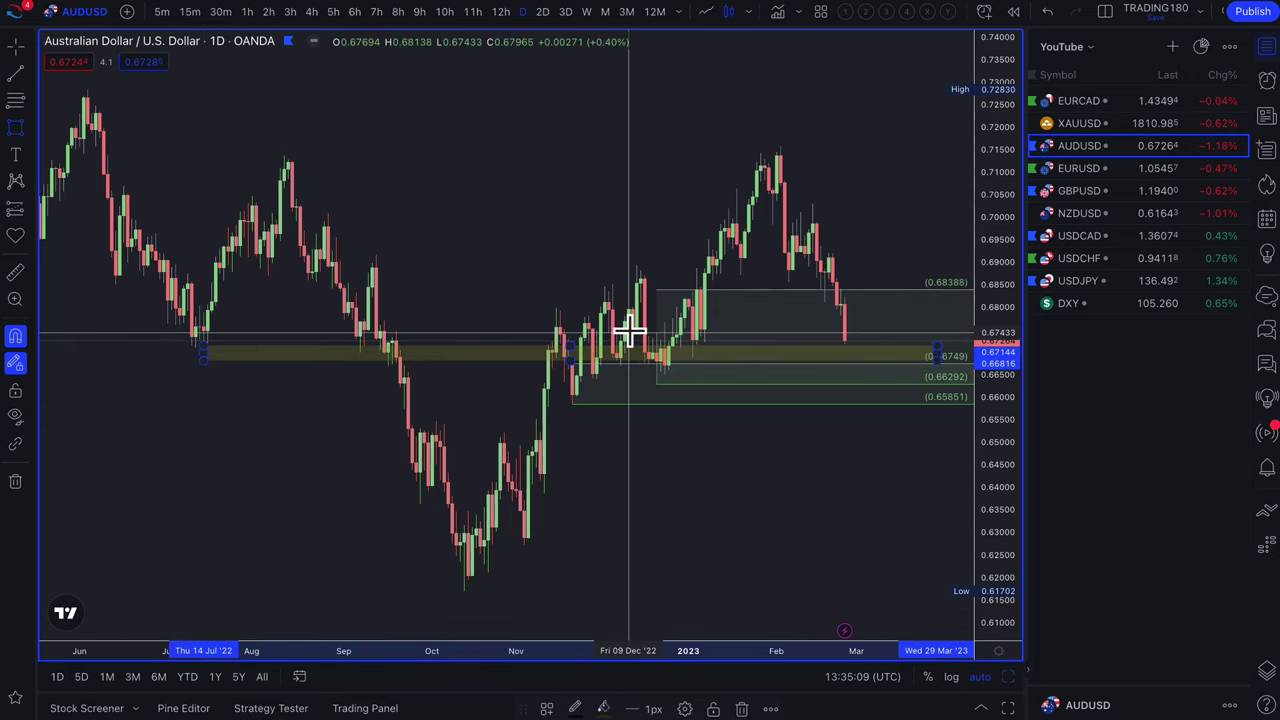
Brush a large V-shaped rebound stroke in the empty area above the October–November candles
scroll(640, 335, "up", 3)
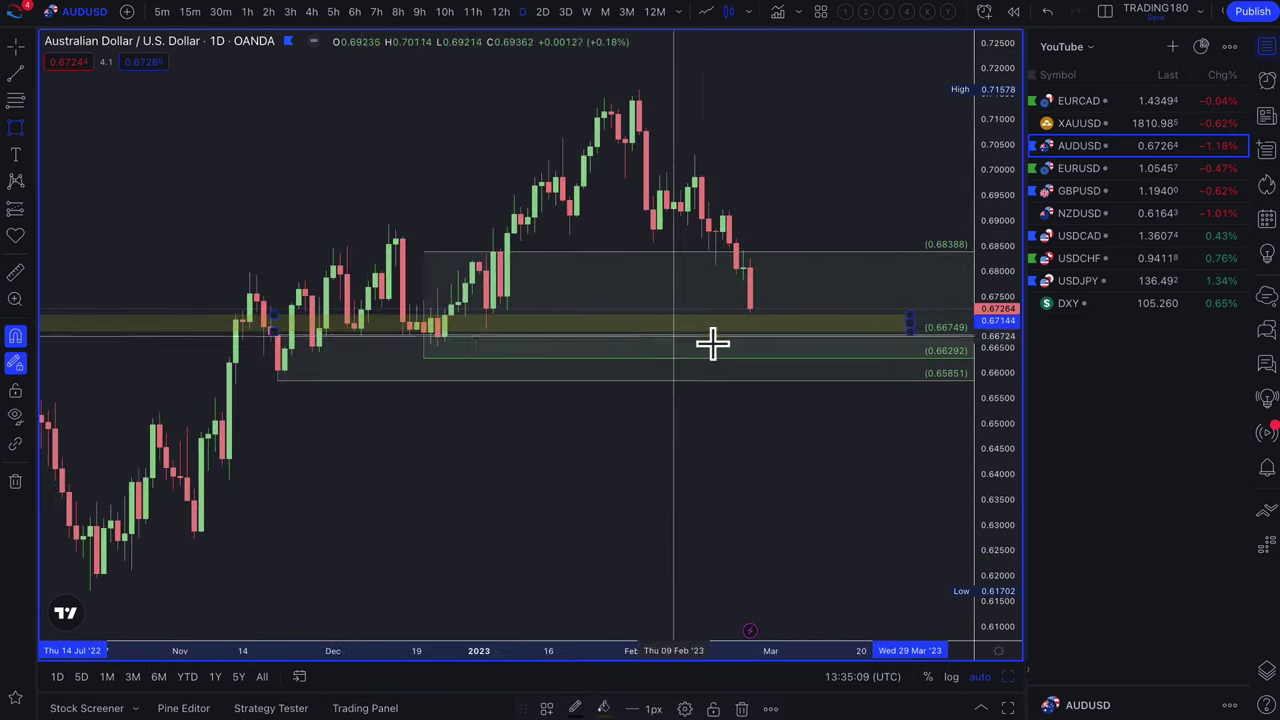
left_click(30, 137)
left_click(100, 189)
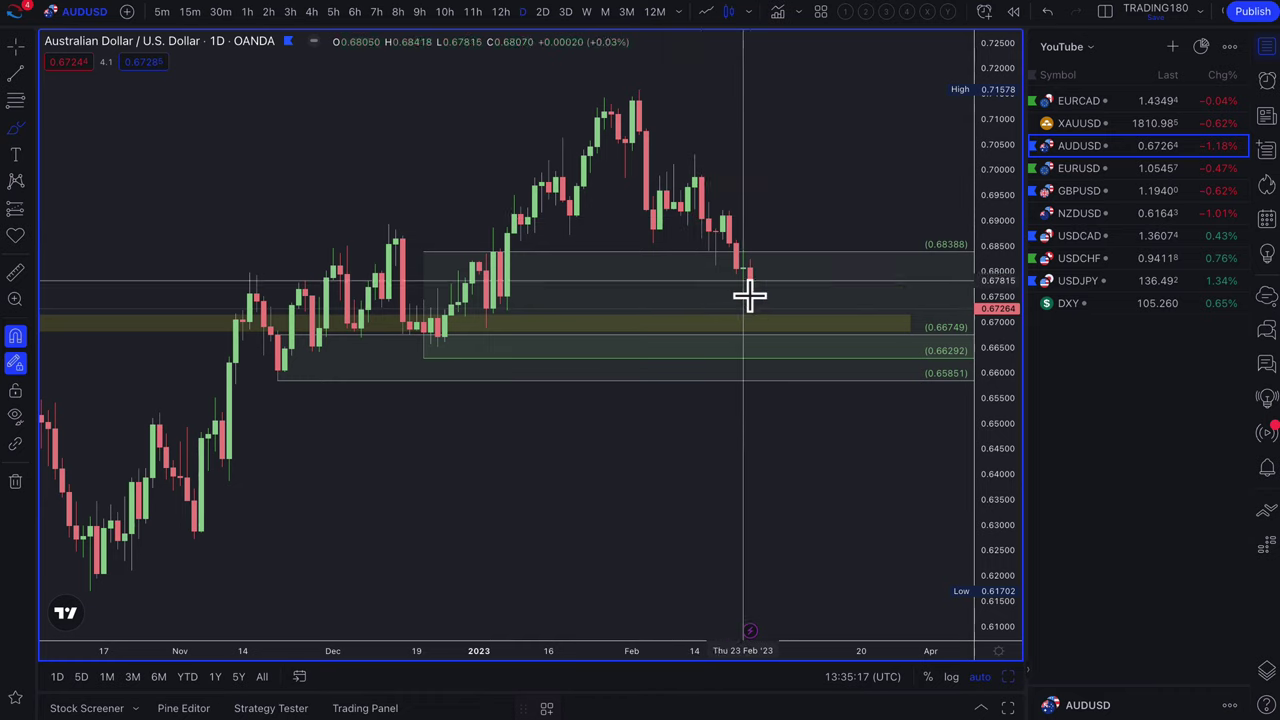
left_click_drag(126, 129, 214, 128)
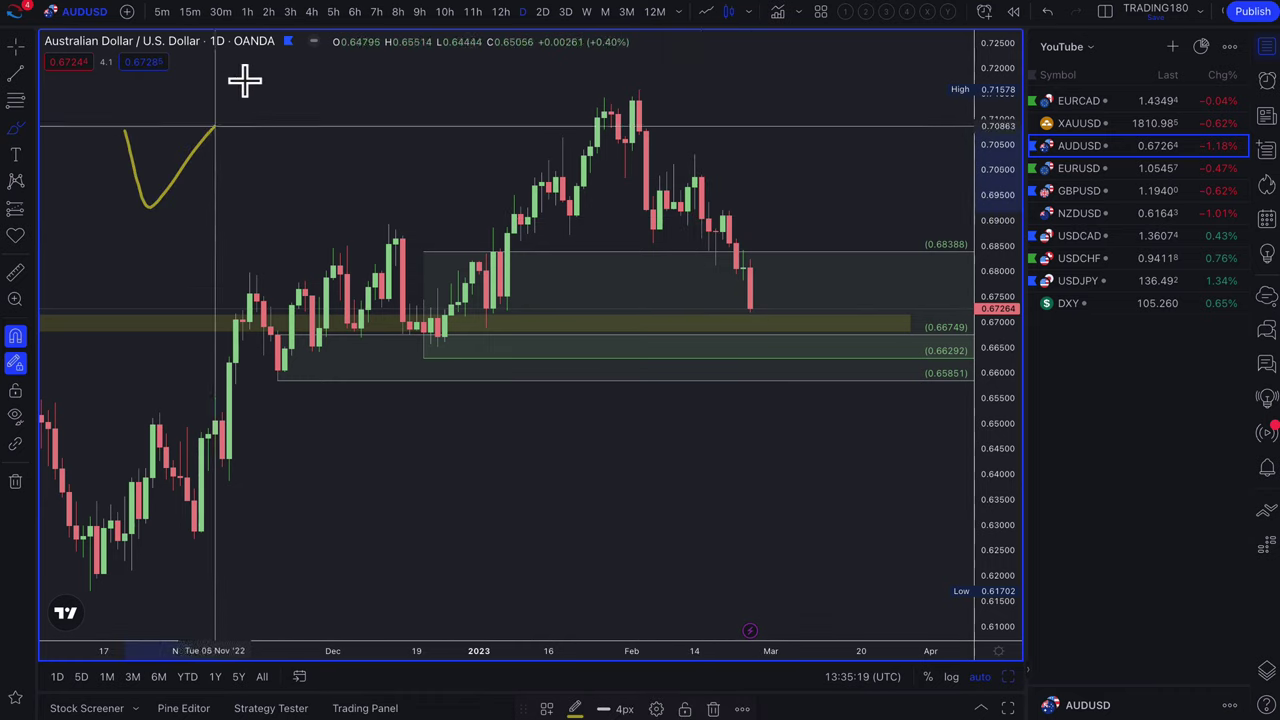
left_click_drag(245, 80, 245, 78)
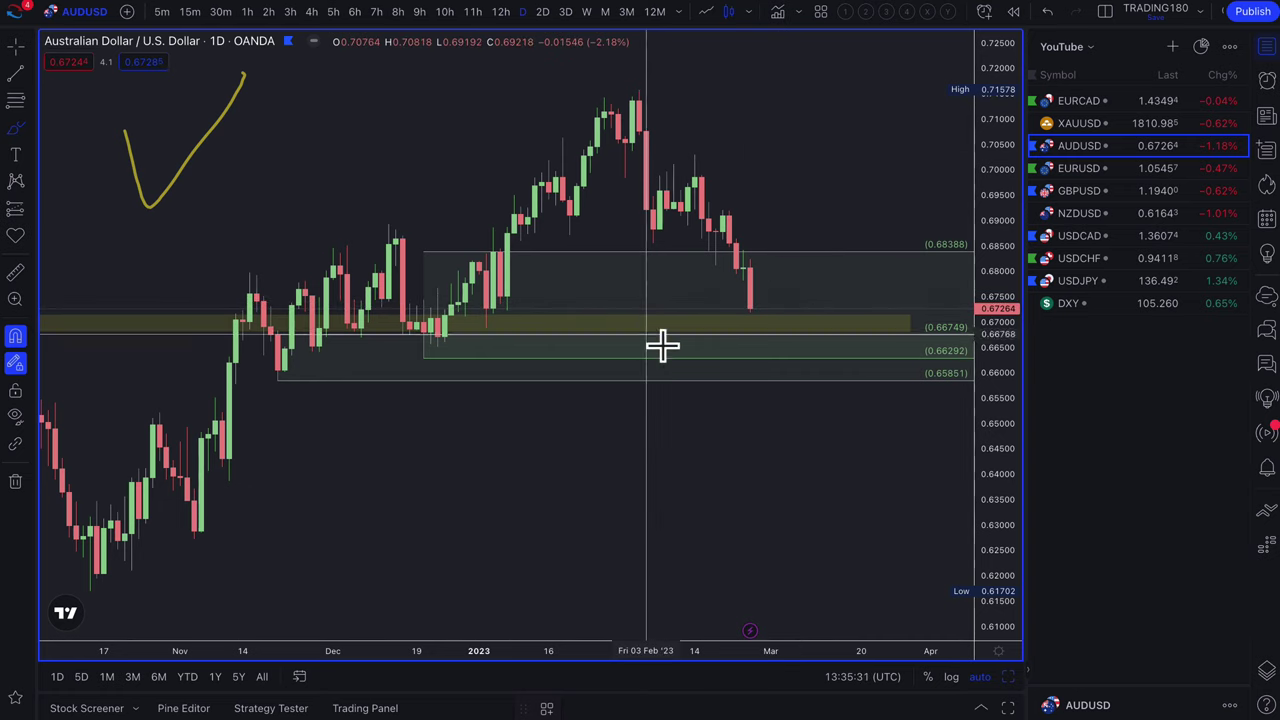
Circle the October 2022 swing low and the early February 2023 swing high with the brush
scroll(694, 366, "down", 3)
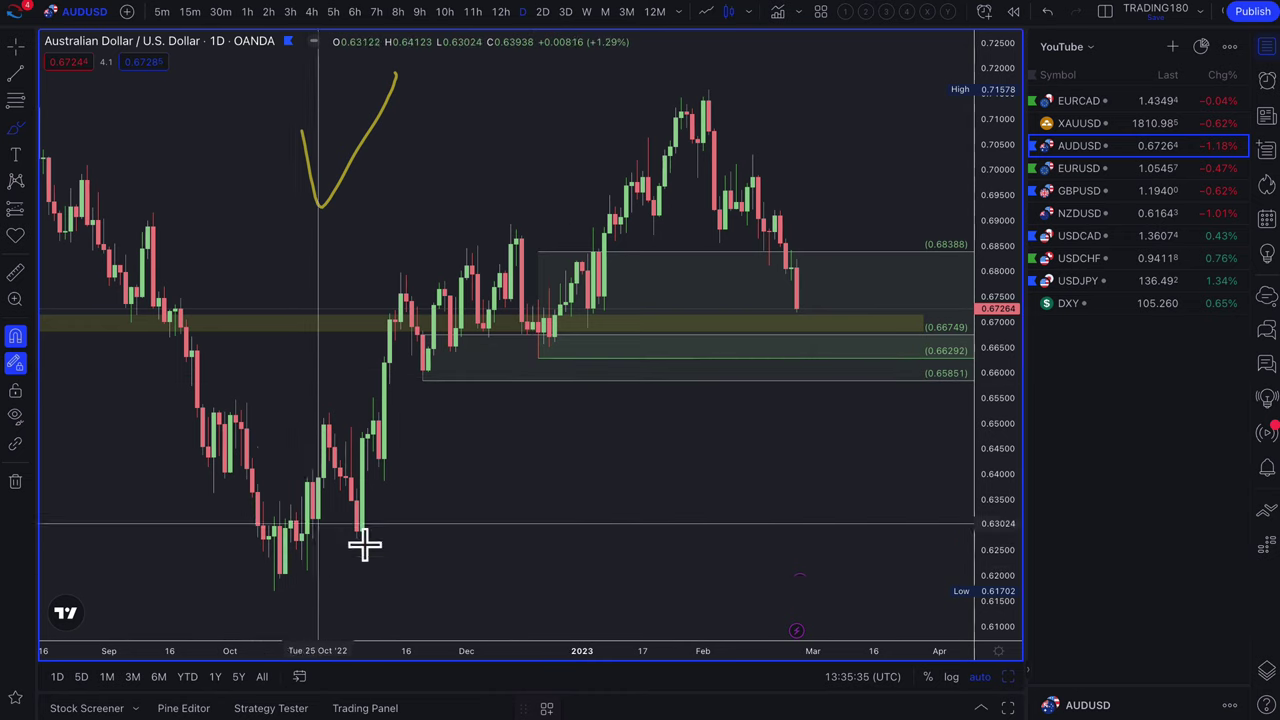
mouse_move(243, 550)
left_mouse_down()
mouse_move(309, 554)
mouse_move(251, 591)
mouse_move(300, 550)
left_mouse_up()
mouse_move(738, 82)
left_mouse_down()
mouse_move(714, 118)
mouse_move(742, 80)
left_mouse_up()
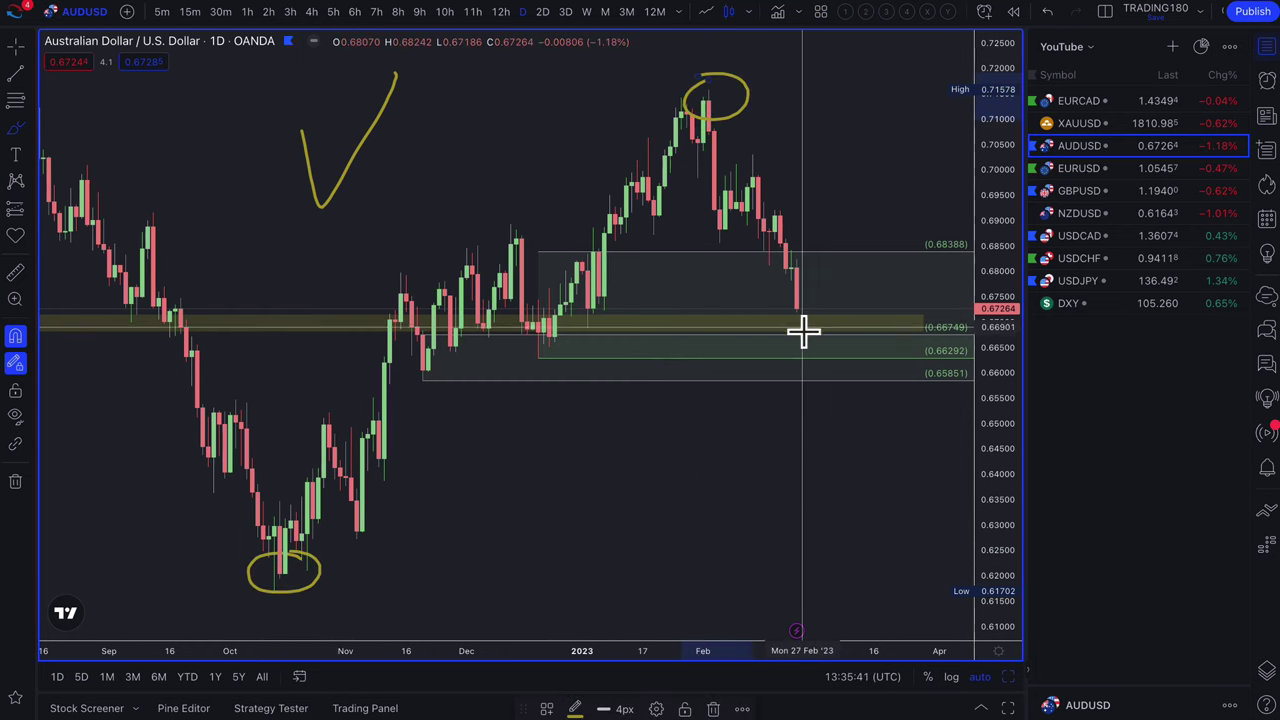
Draw a range from the 2 February high at 0.71578 to the 14 October low at 0.61942, applying the yellow template with a midline
left_click(12, 100)
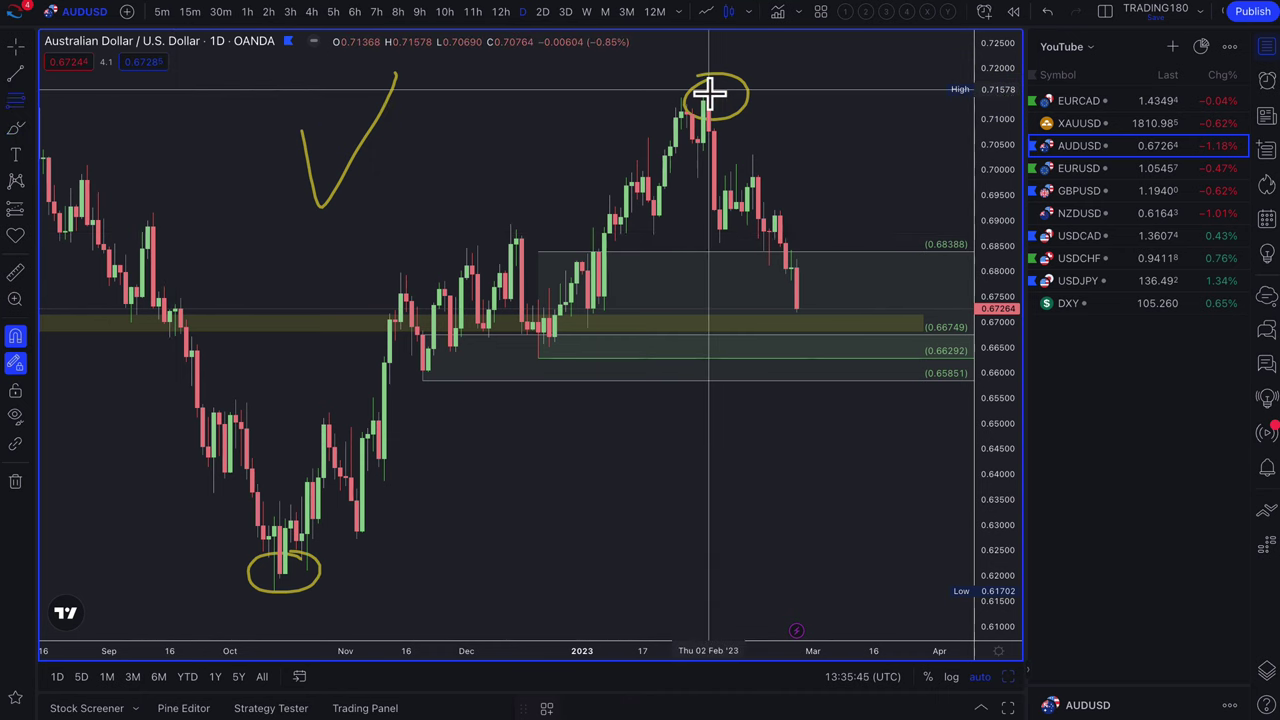
left_click(709, 91)
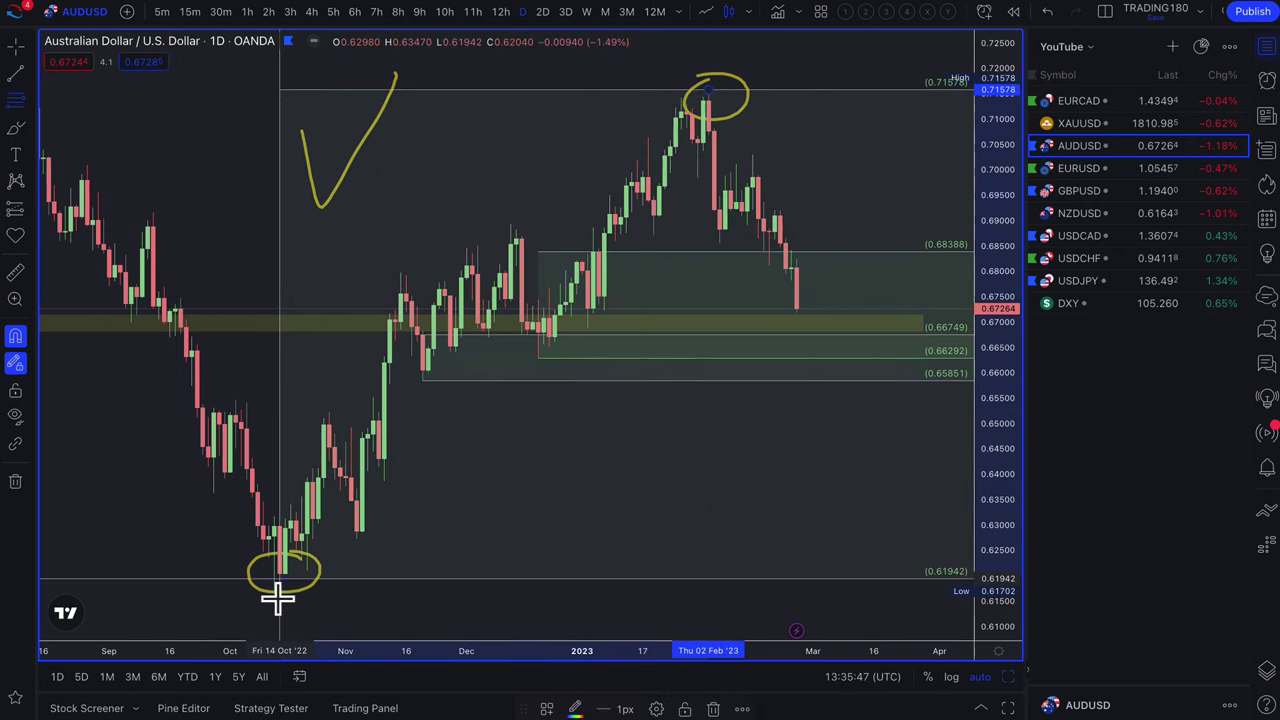
left_click(278, 598)
left_click(546, 706)
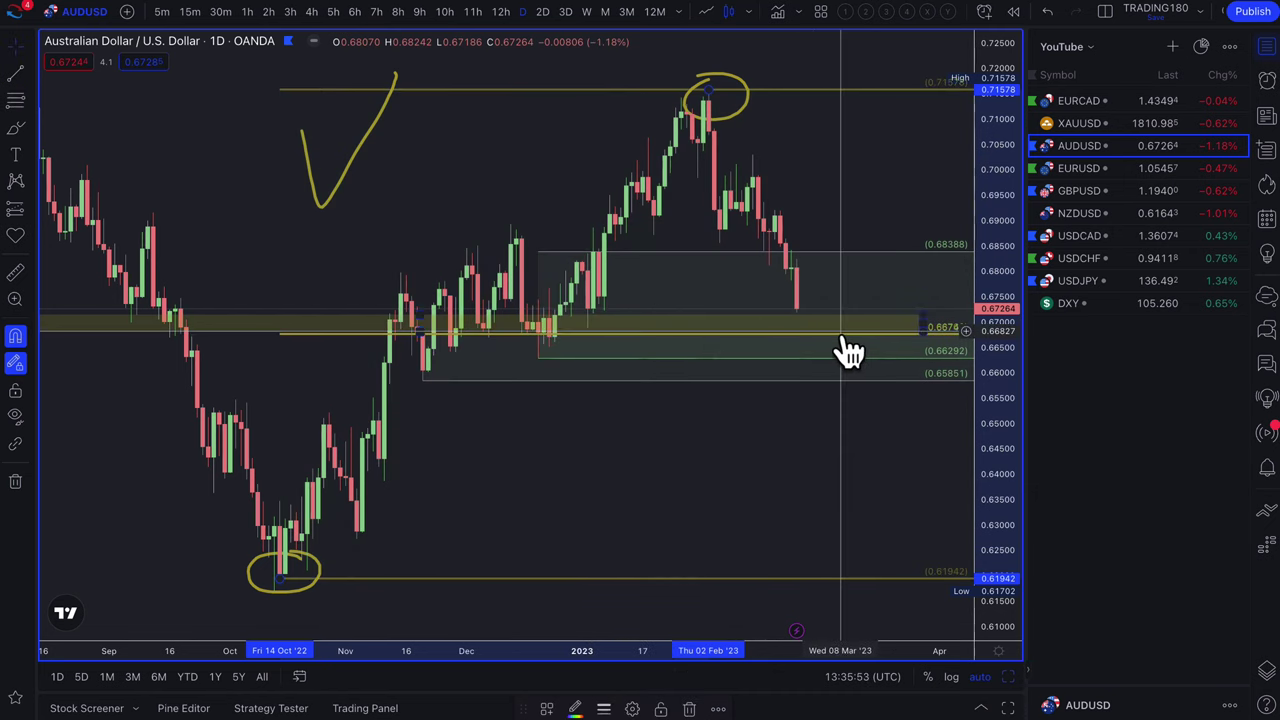
Brush a circle around the midline below the latest candle with a rising arrow, and lower the December demand zone's upper boundary to 0.67511
left_click(15, 128)
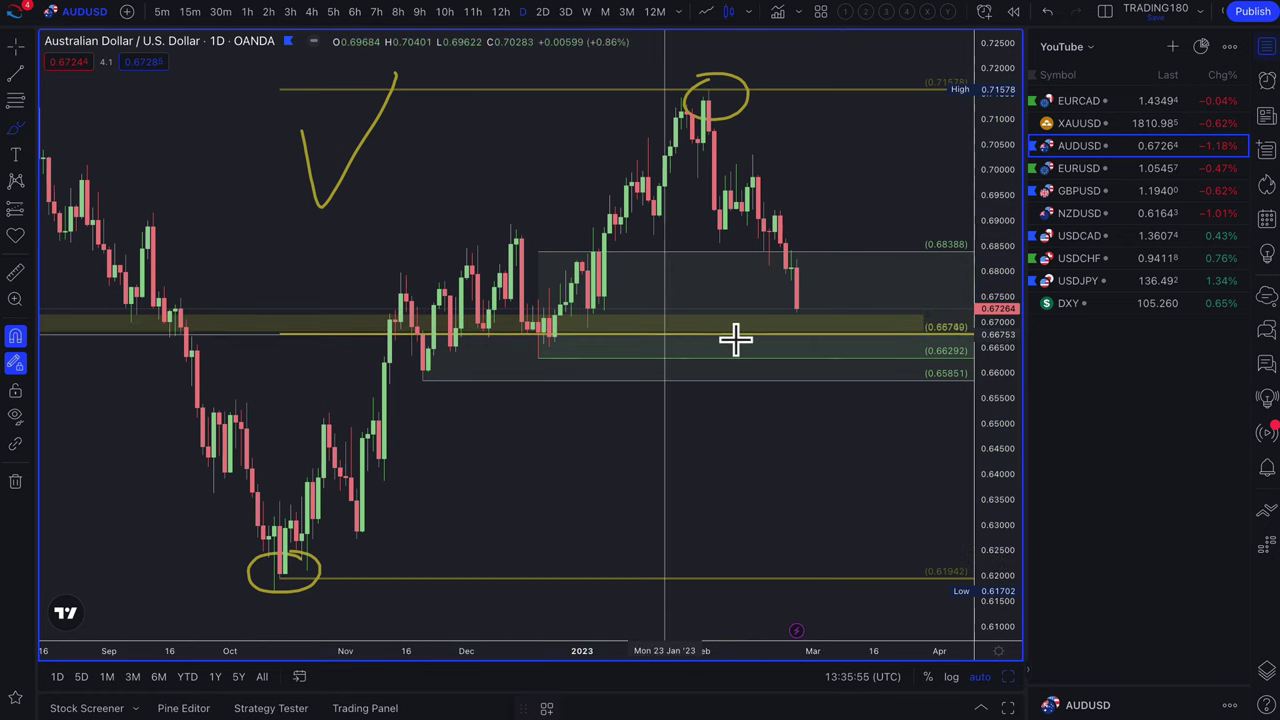
mouse_move(791, 323)
left_mouse_down()
mouse_move(780, 354)
mouse_move(795, 307)
mouse_move(929, 189)
left_mouse_up()
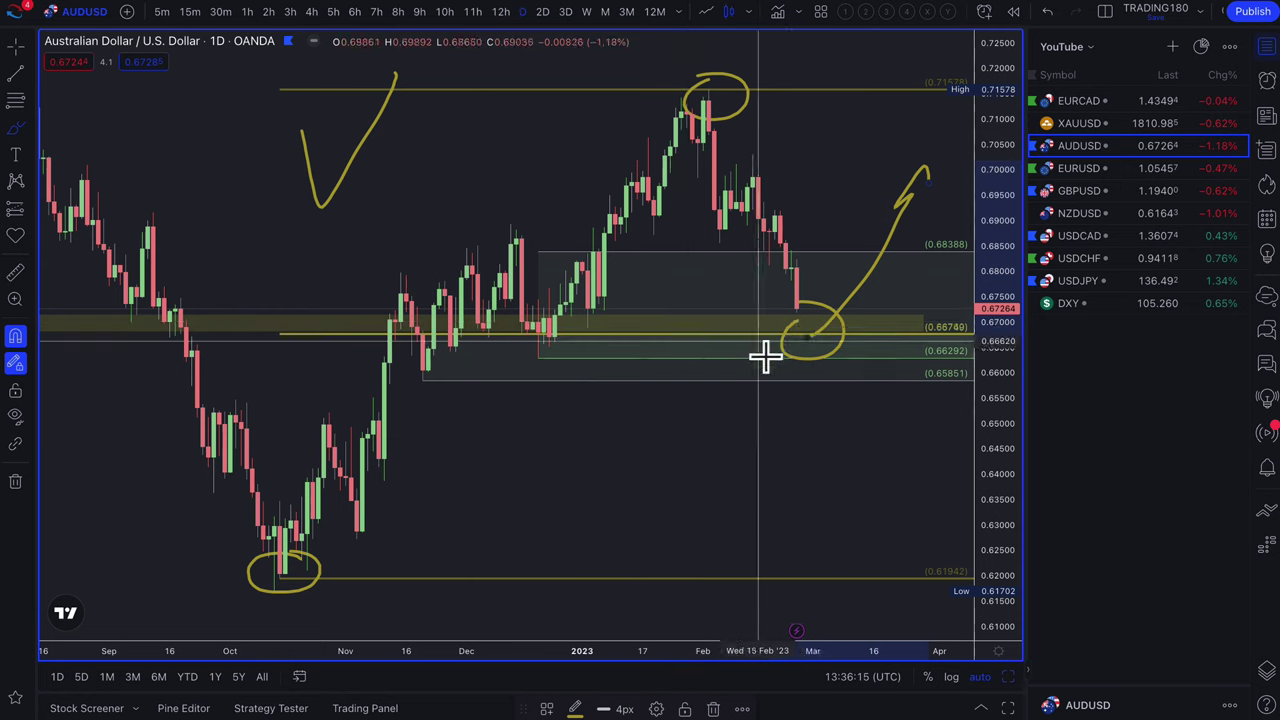
left_click_drag(764, 356, 831, 346)
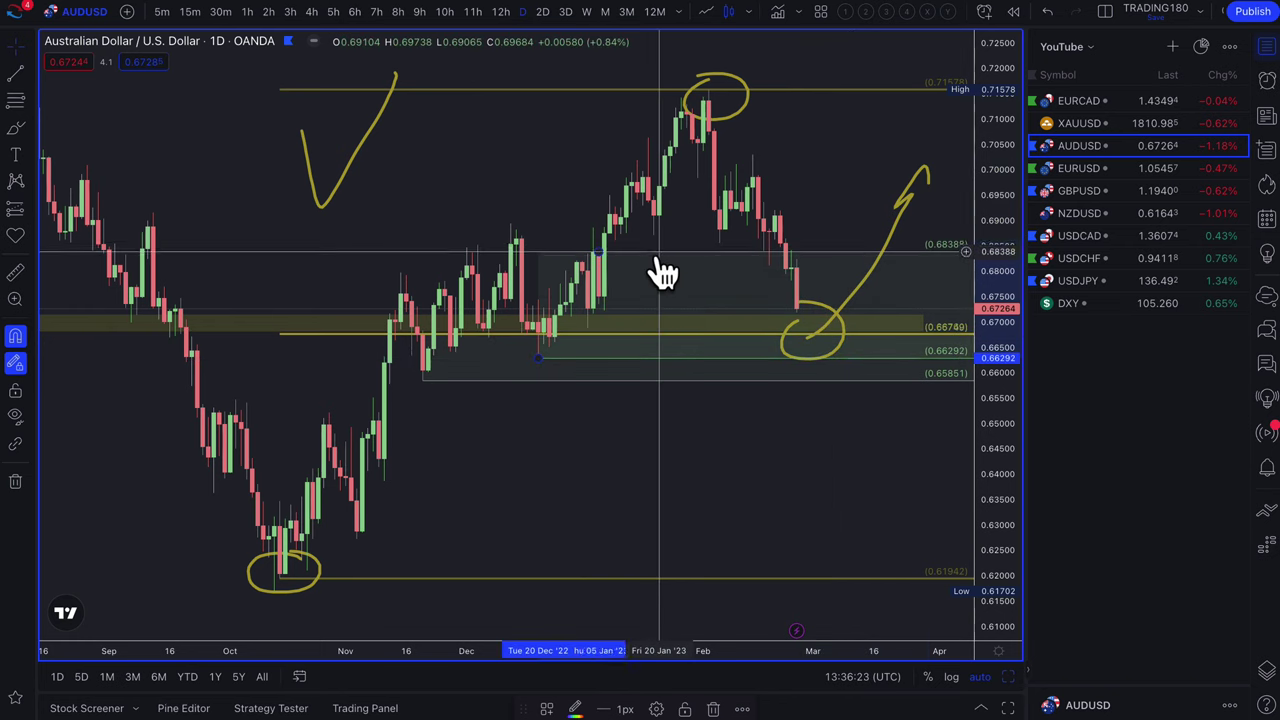
left_click(597, 295)
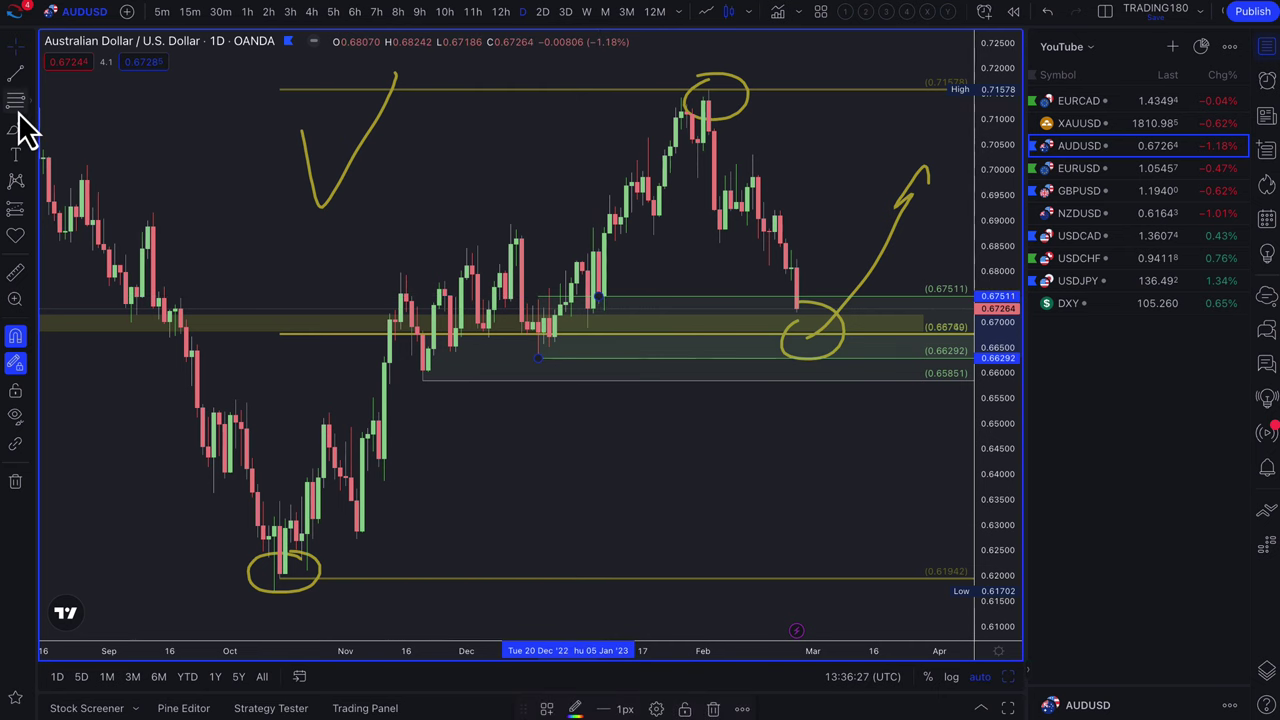
Mark supply zones at 0.68070–0.68418, 0.68786–0.69208, 0.69660–0.70301 and 0.70536–0.71578 on the February decline, using the 1. SUPPLY template
scroll(791, 257, "up", 3)
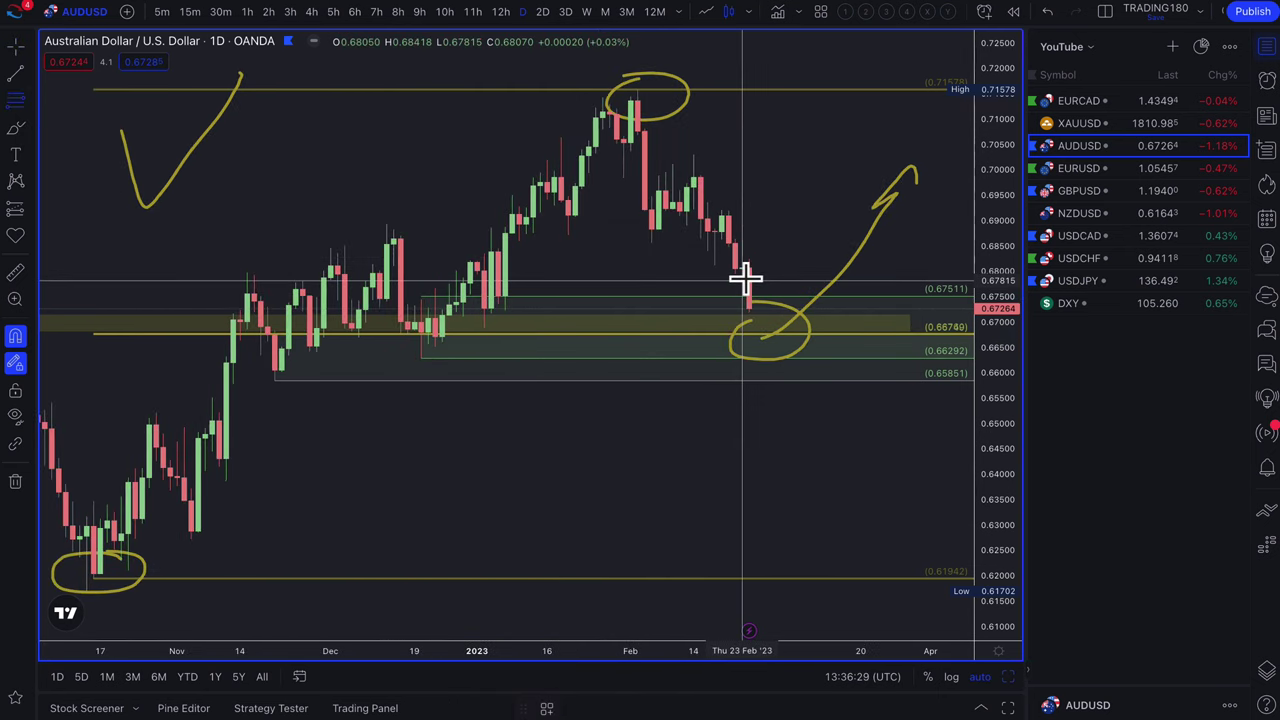
left_click_drag(746, 267, 743, 255)
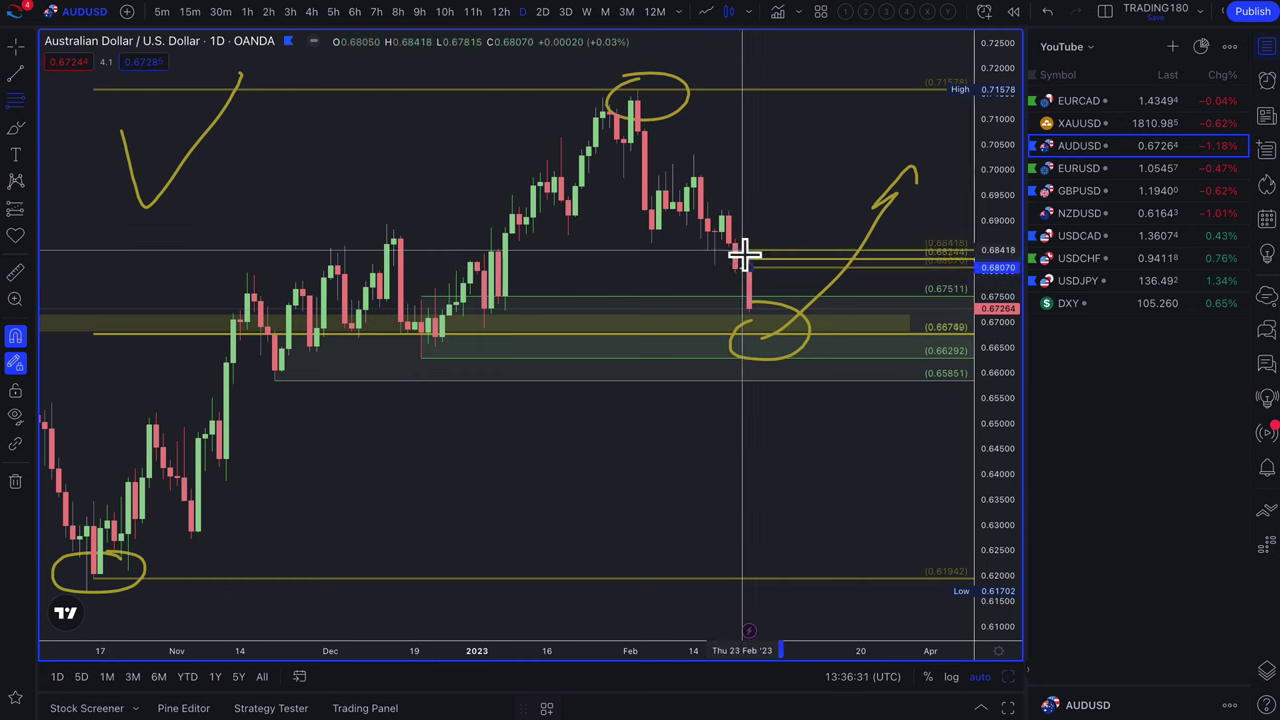
left_click(551, 706)
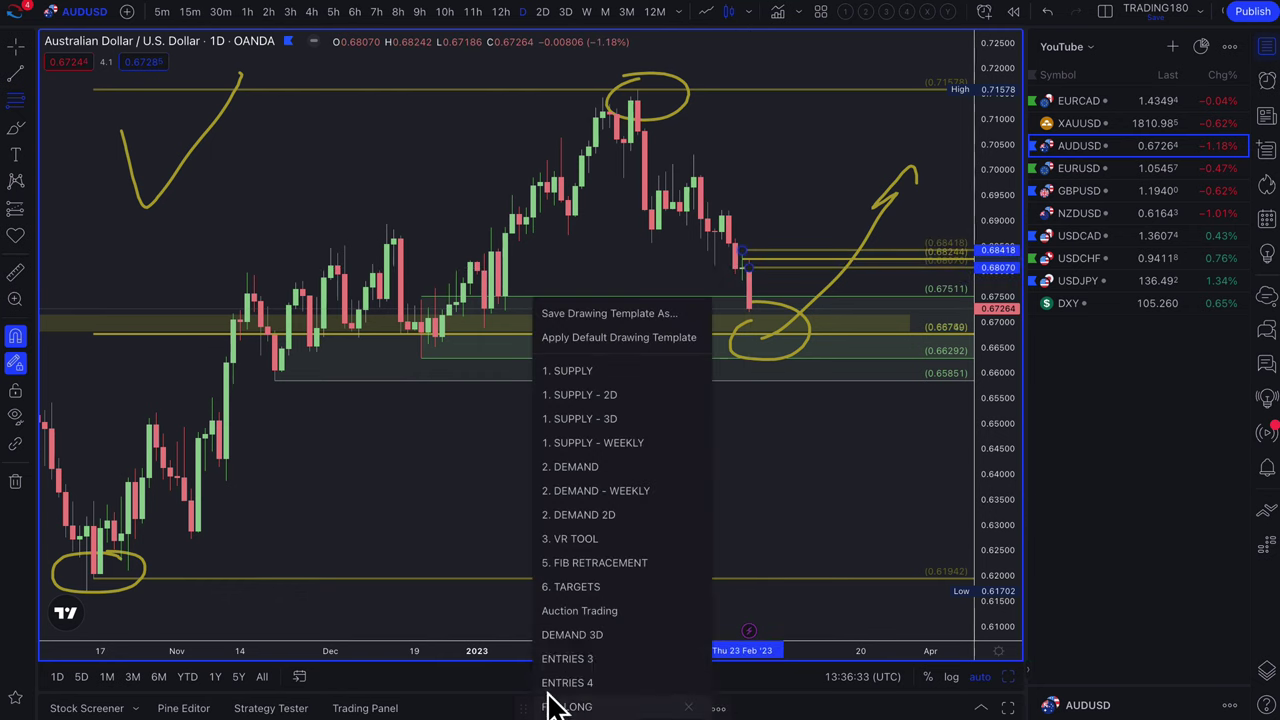
left_click(586, 377)
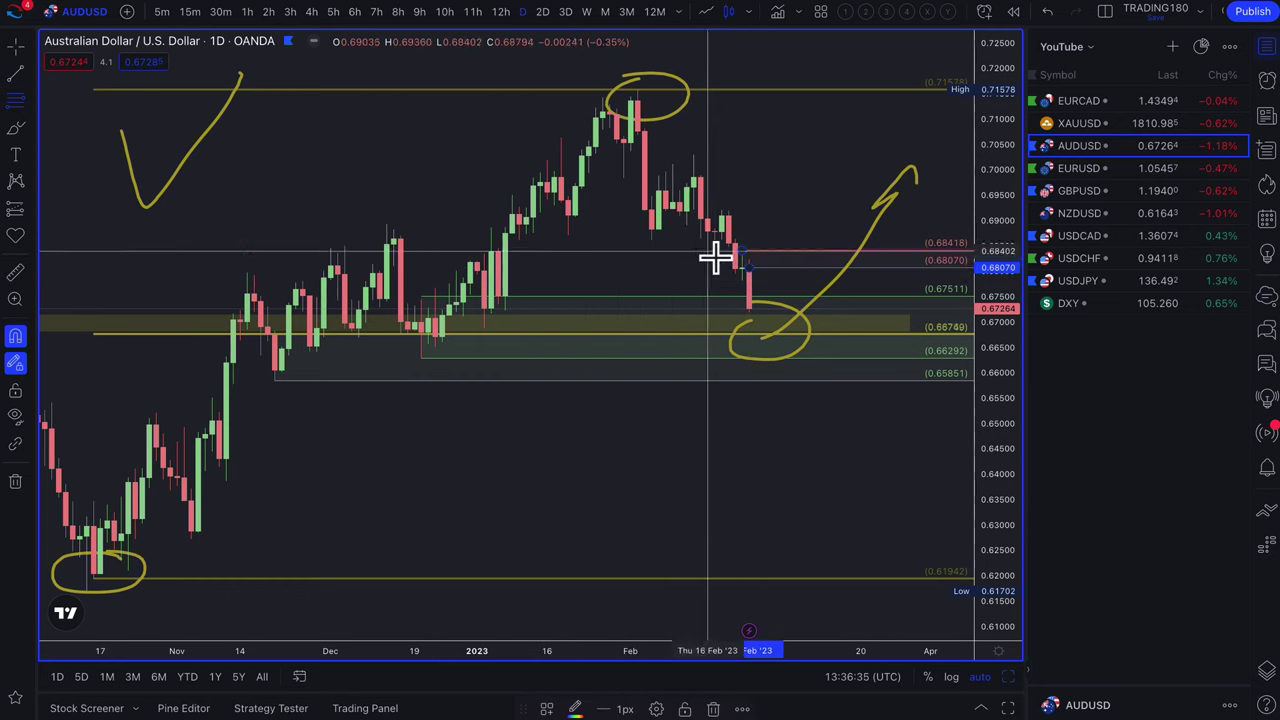
left_click(722, 209)
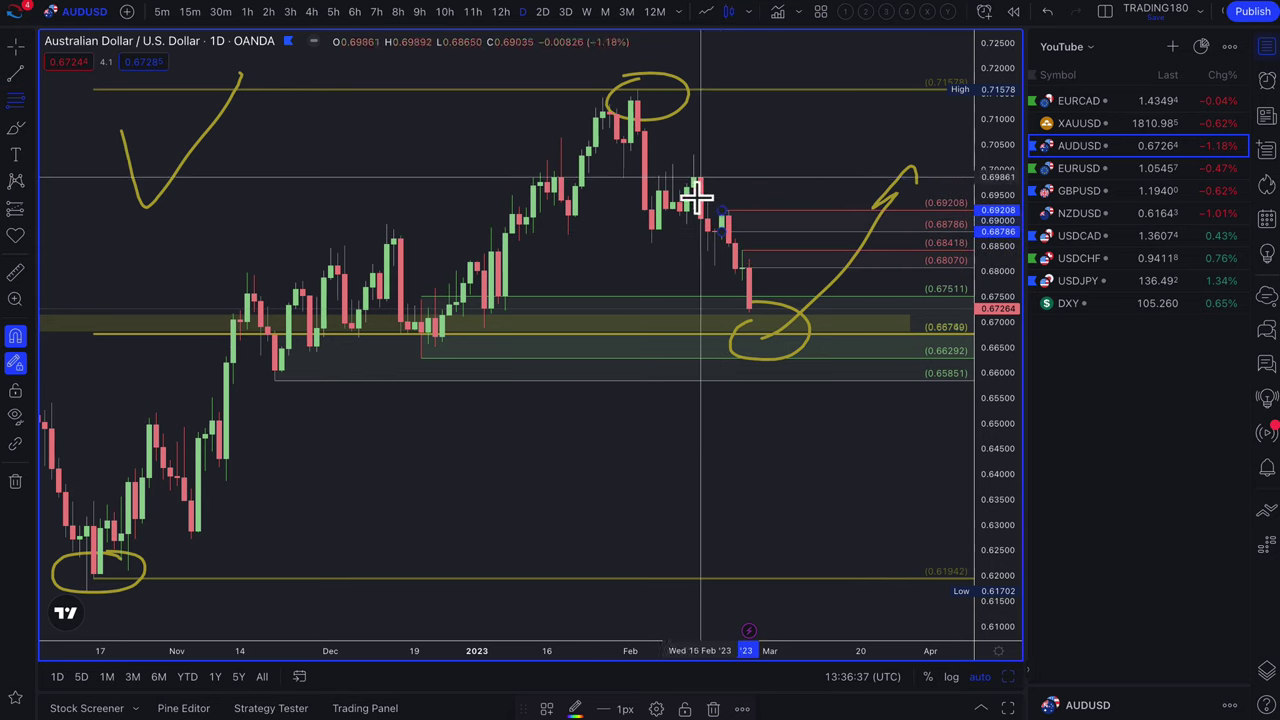
left_click(632, 143)
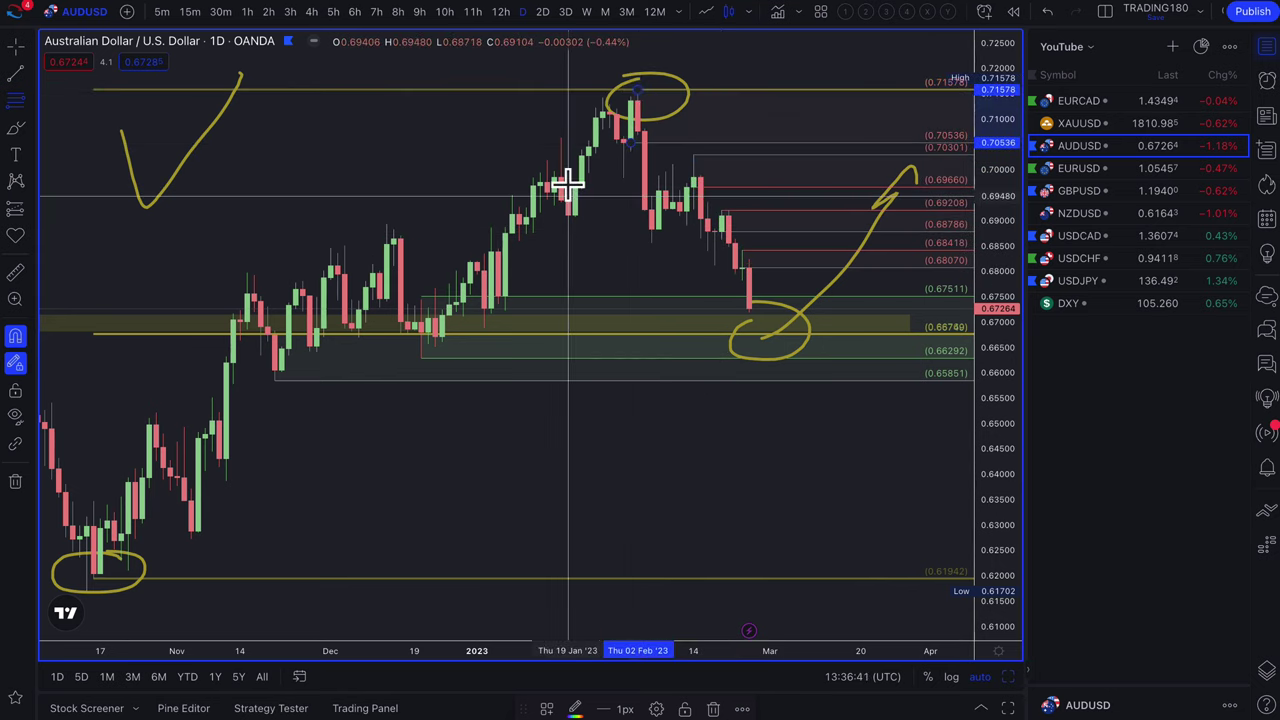
Brush small circles where the rising arrow crosses the lower supply zones, plus a falling arrow from there back to the demand zone
scroll(580, 252, "down", 2)
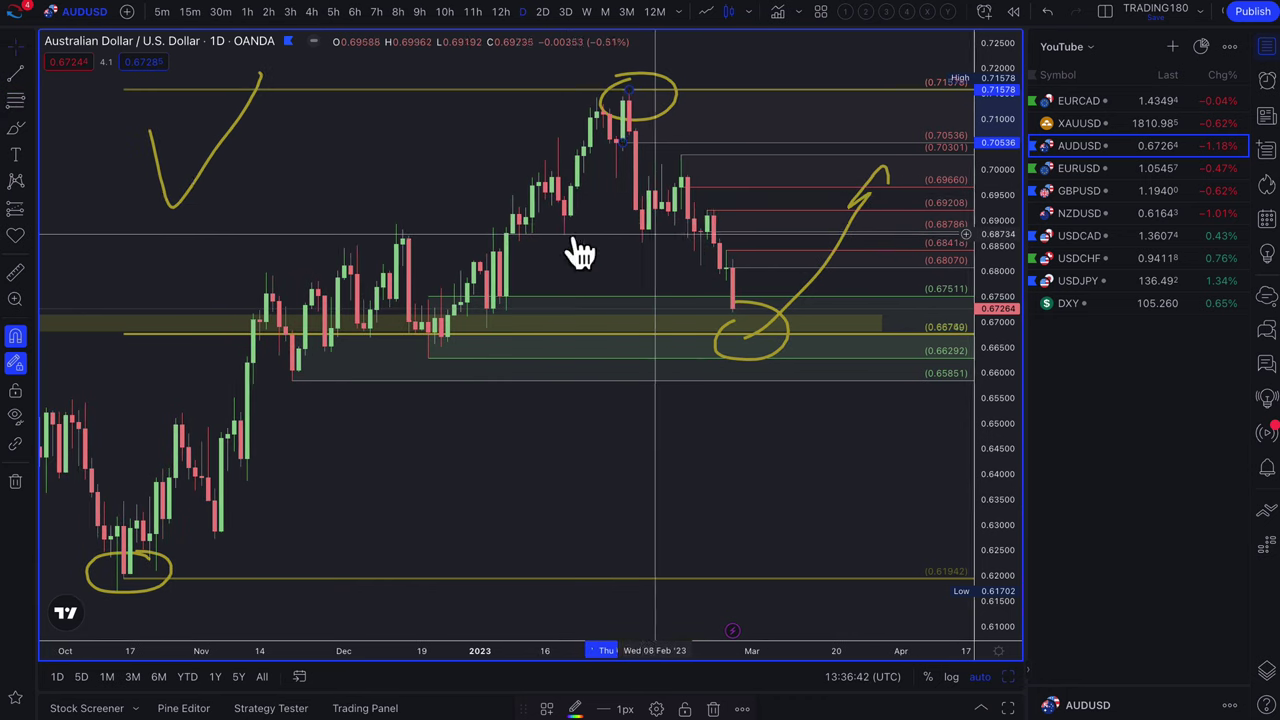
left_click(30, 130)
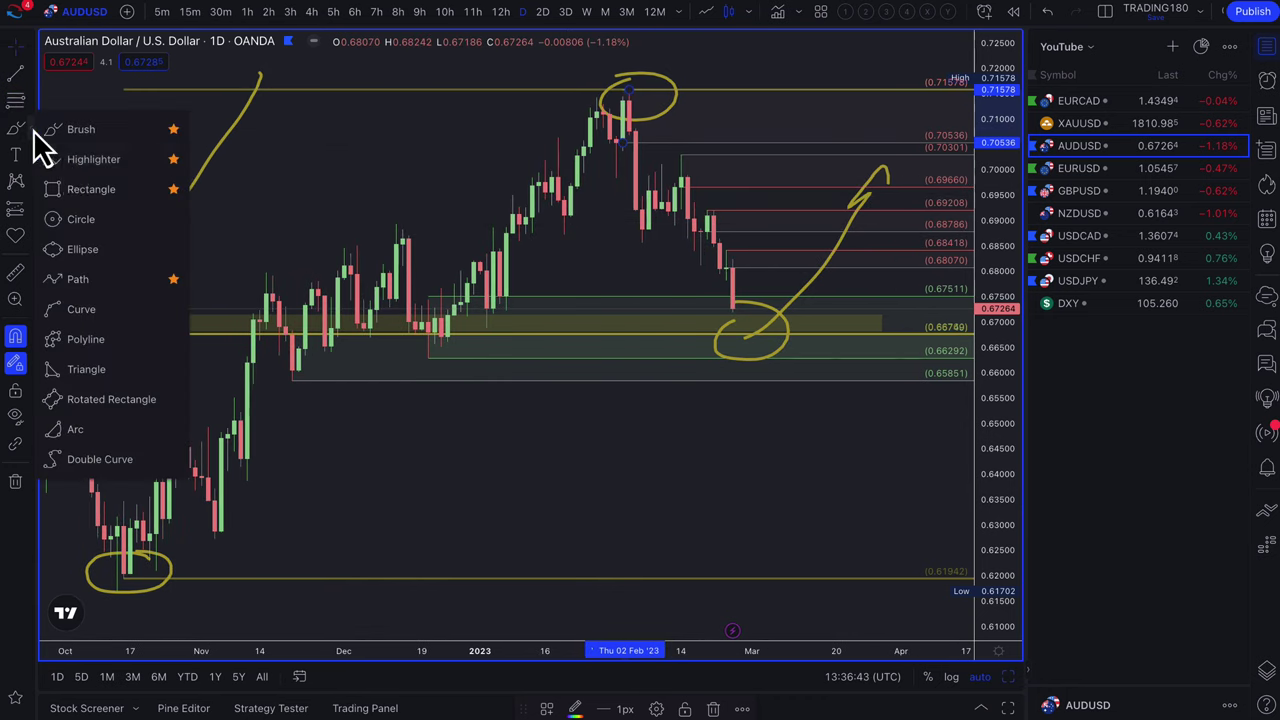
left_click(95, 157)
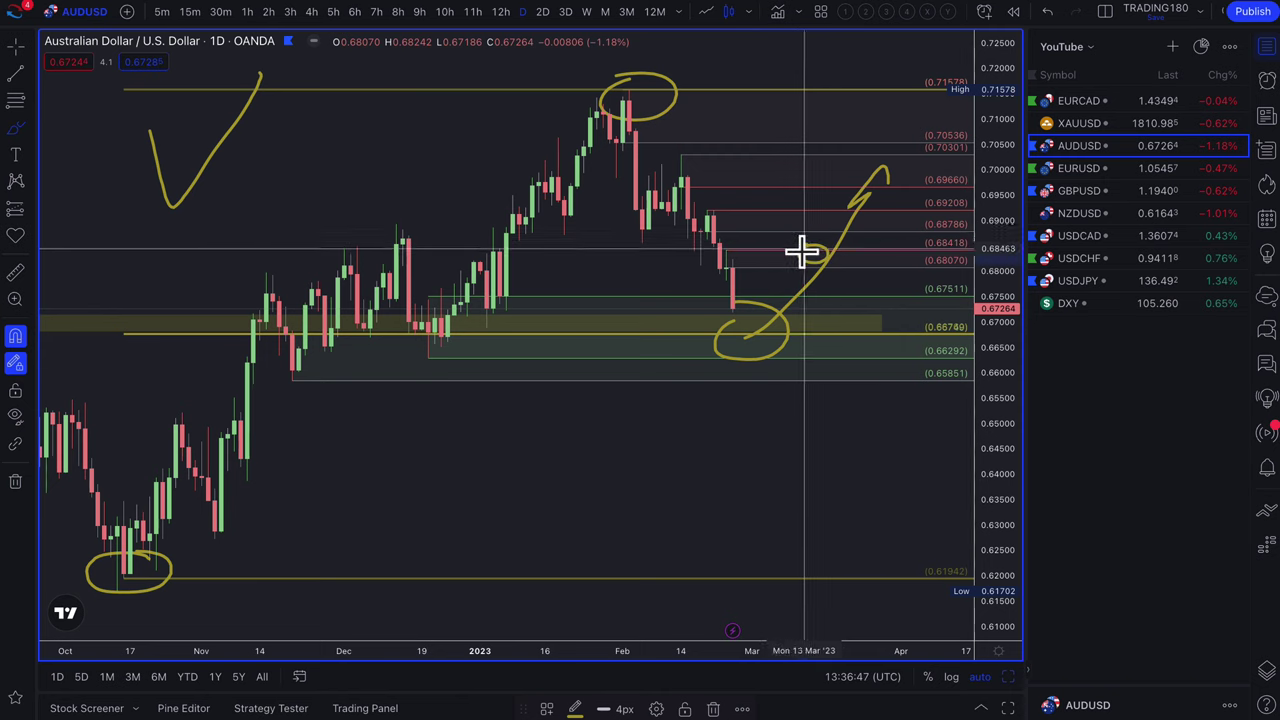
mouse_move(802, 252)
left_mouse_down()
mouse_move(851, 220)
mouse_move(826, 223)
mouse_move(866, 229)
mouse_move(854, 233)
mouse_move(935, 338)
left_mouse_up()
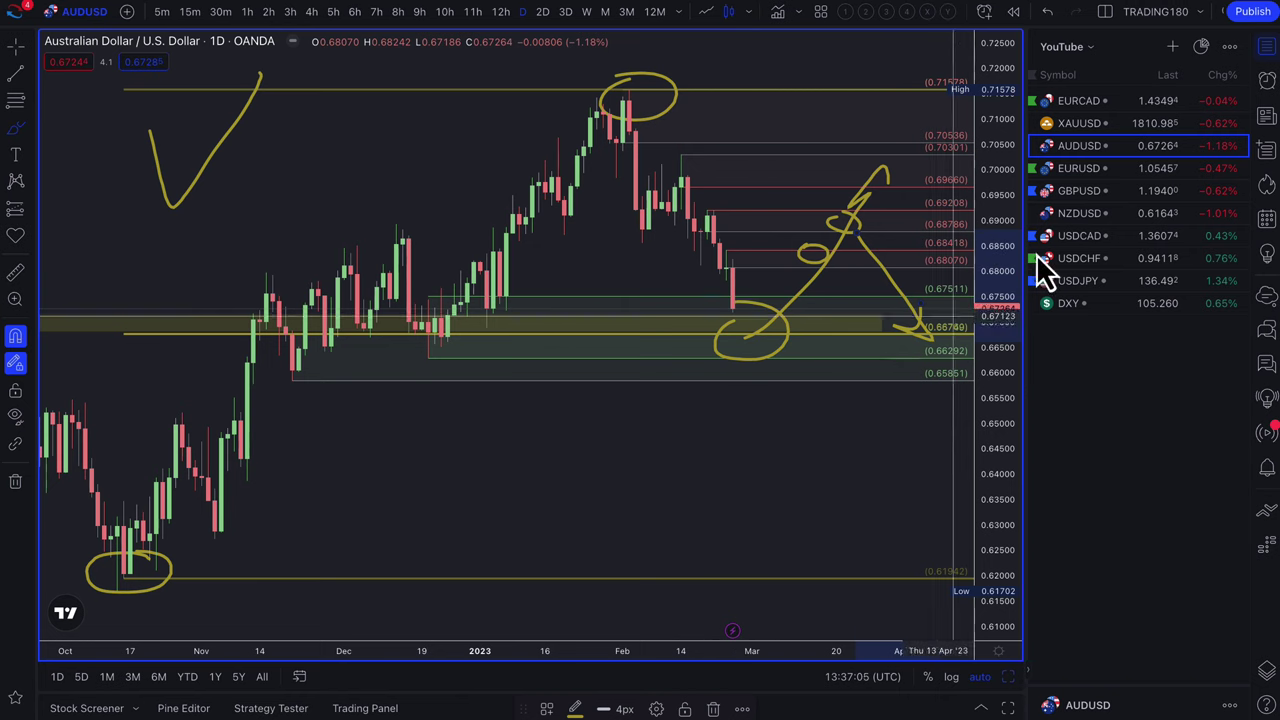
Open the XAUUSD chart and brush a short rising stroke in the empty area above the November candles
left_click(1070, 125)
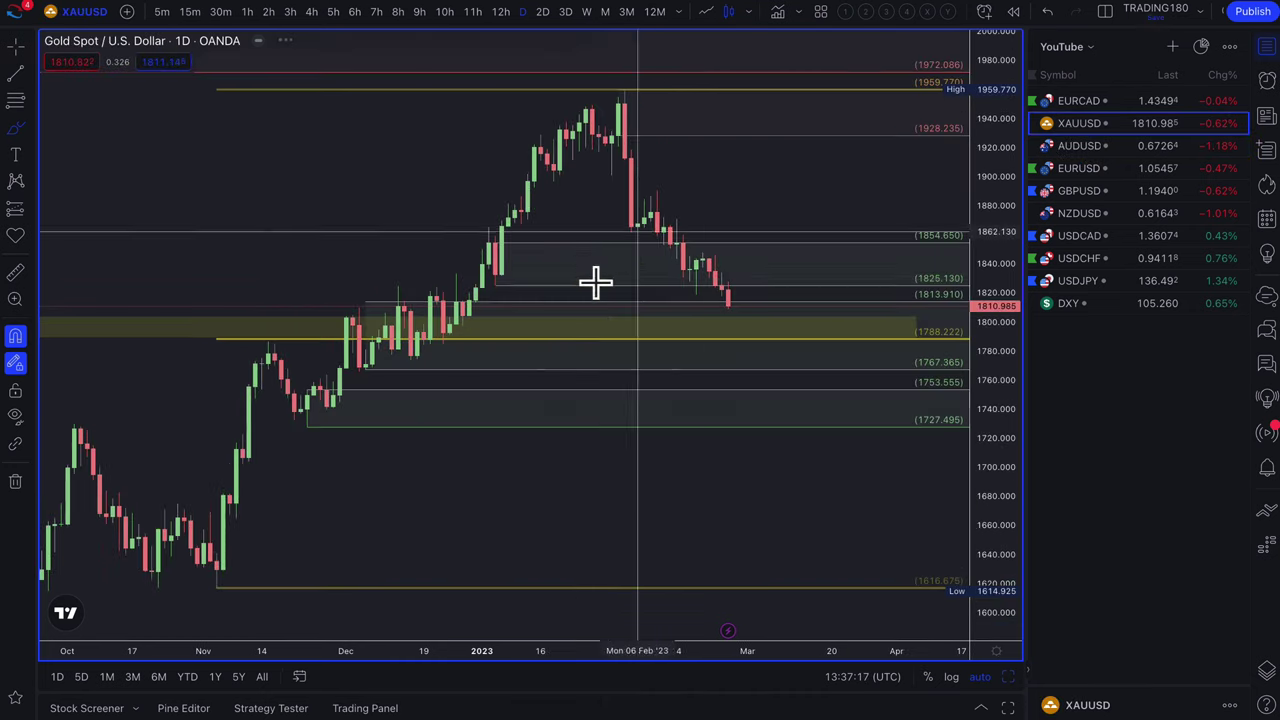
left_click(26, 130)
left_click(71, 134)
mouse_move(256, 190)
left_mouse_down()
mouse_move(314, 131)
mouse_move(333, 145)
left_mouse_up()
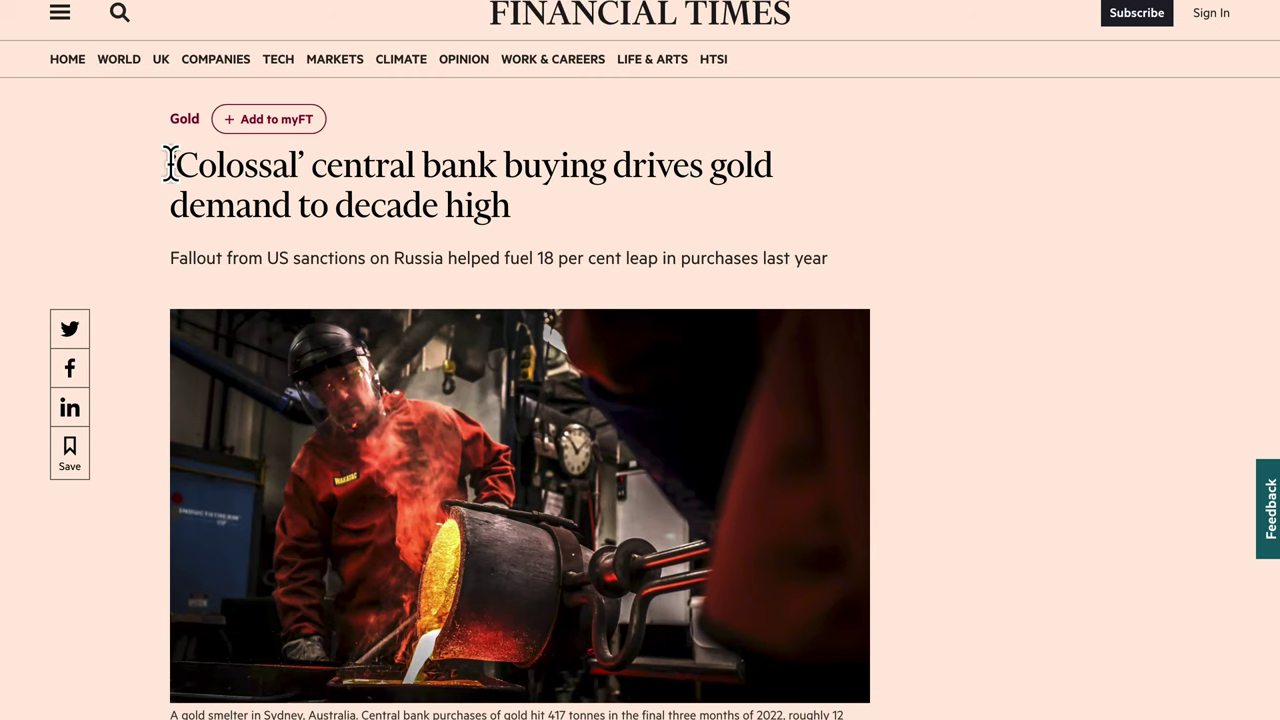
Switch to the Financial Times article on central bank gold buying and read its headline, highlighting the text
left_click_drag(170, 164, 434, 166)
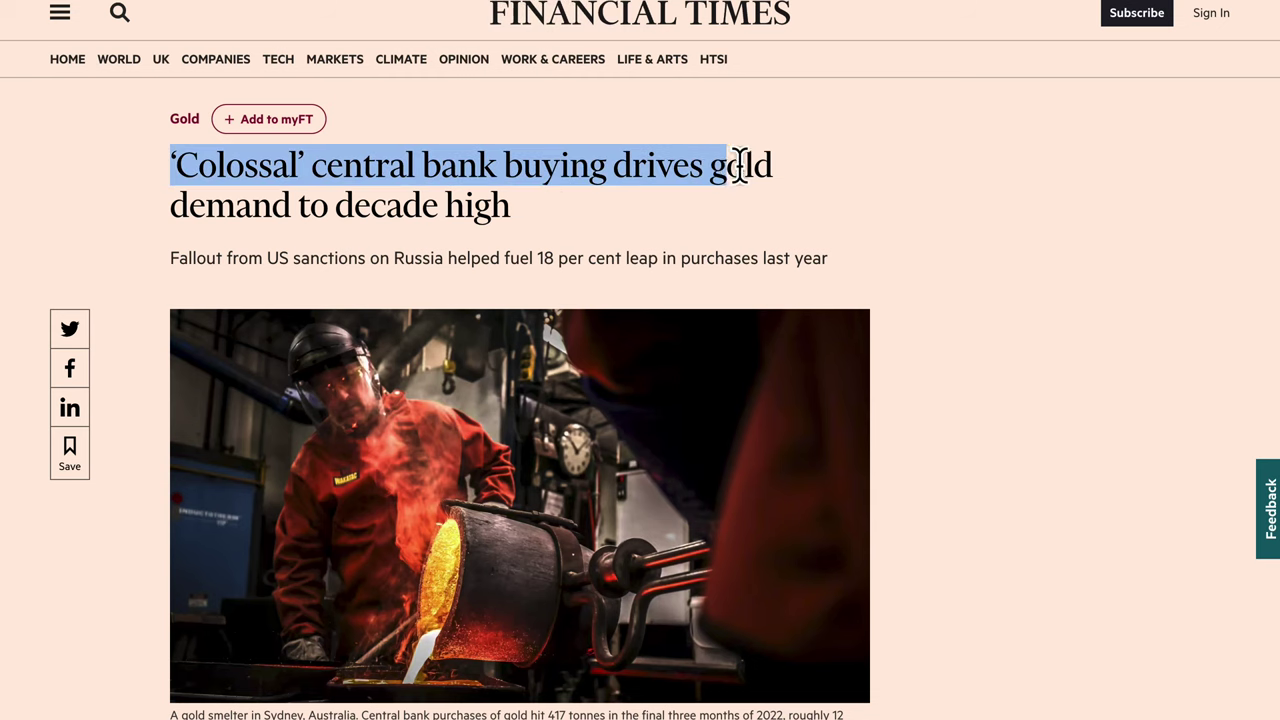
left_click_drag(740, 166, 424, 196)
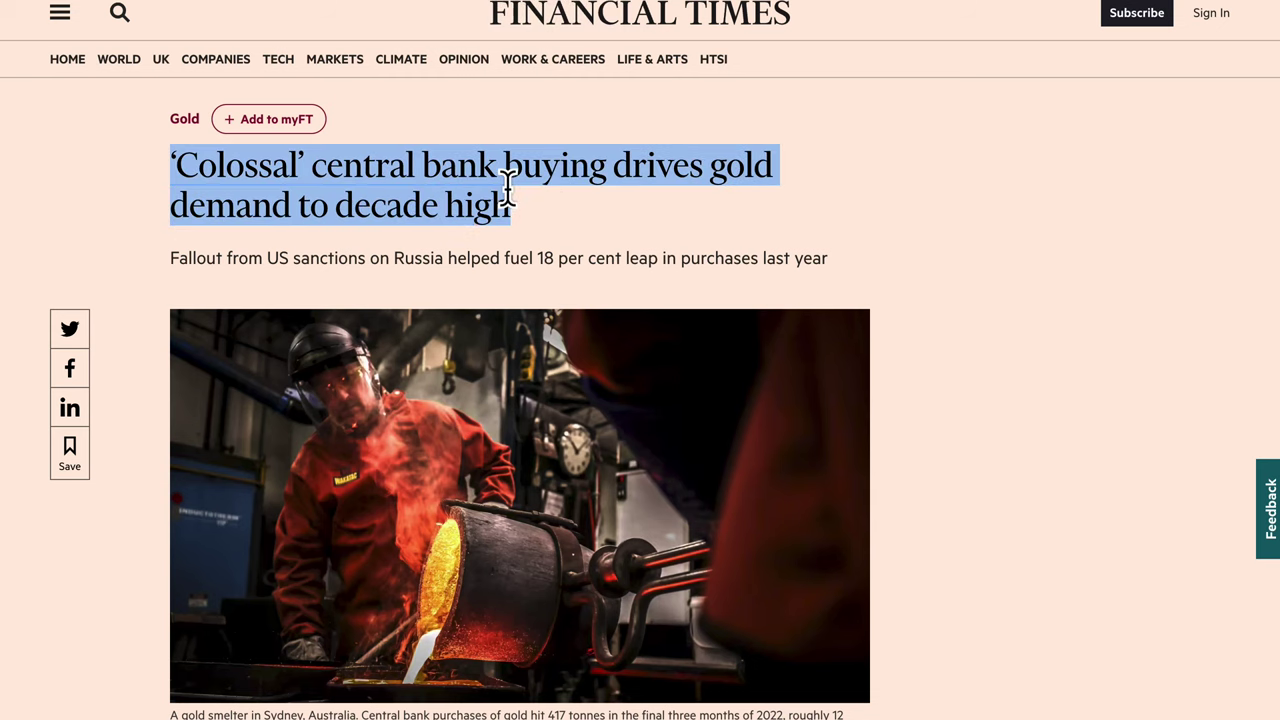
Switch back from the article to the XAUUSD chart and brush circles around the January–February highs, plus a falling arrow beside the February decline
scroll(612, 300, "down", 3)
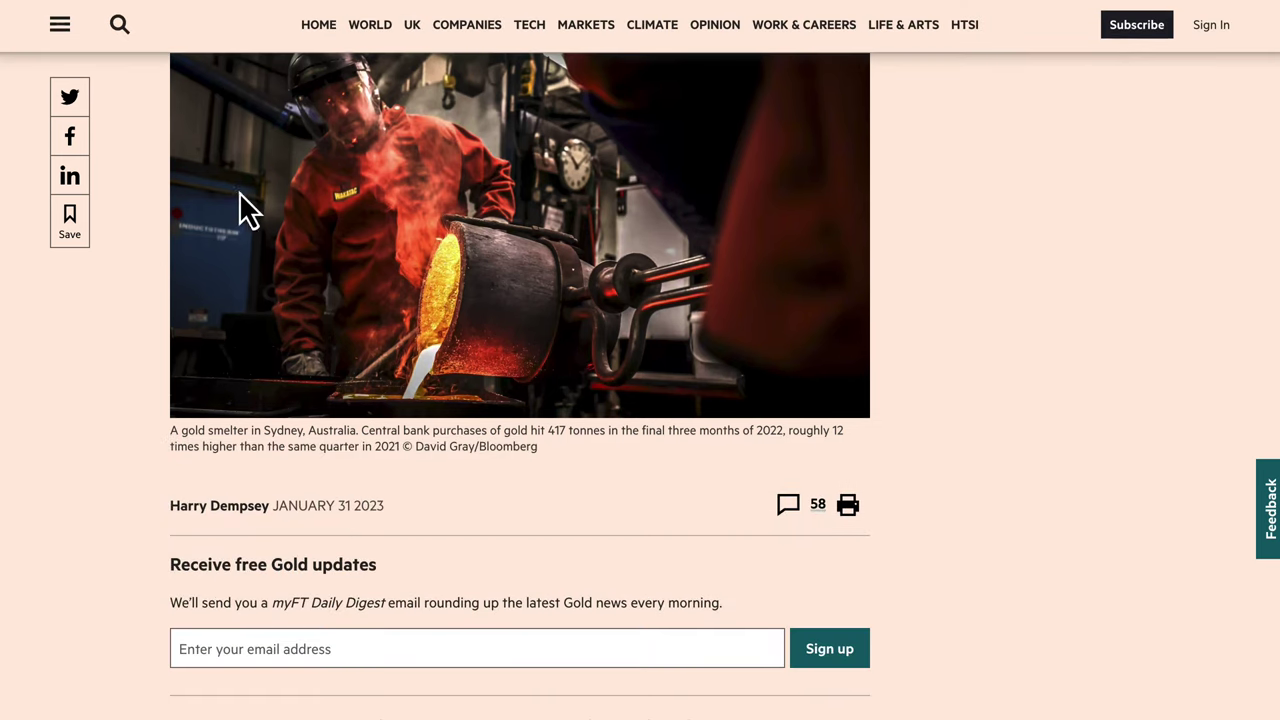
type("tradinge")
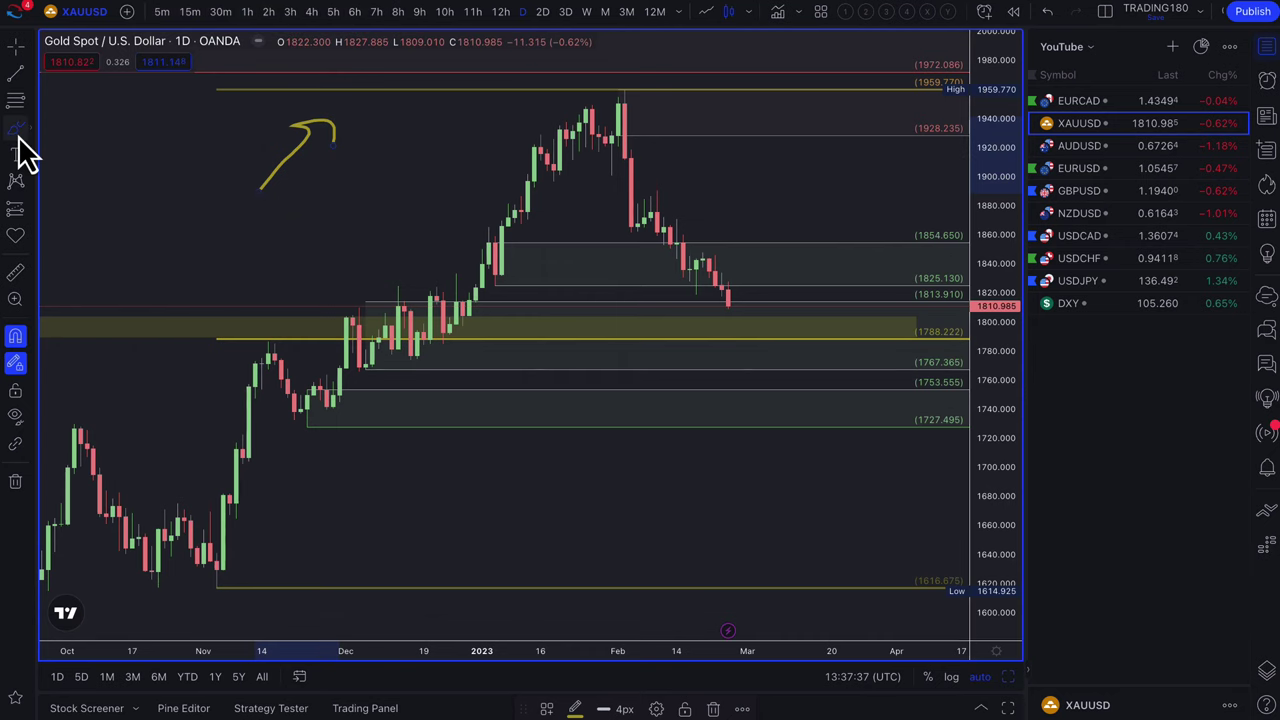
left_click(20, 132)
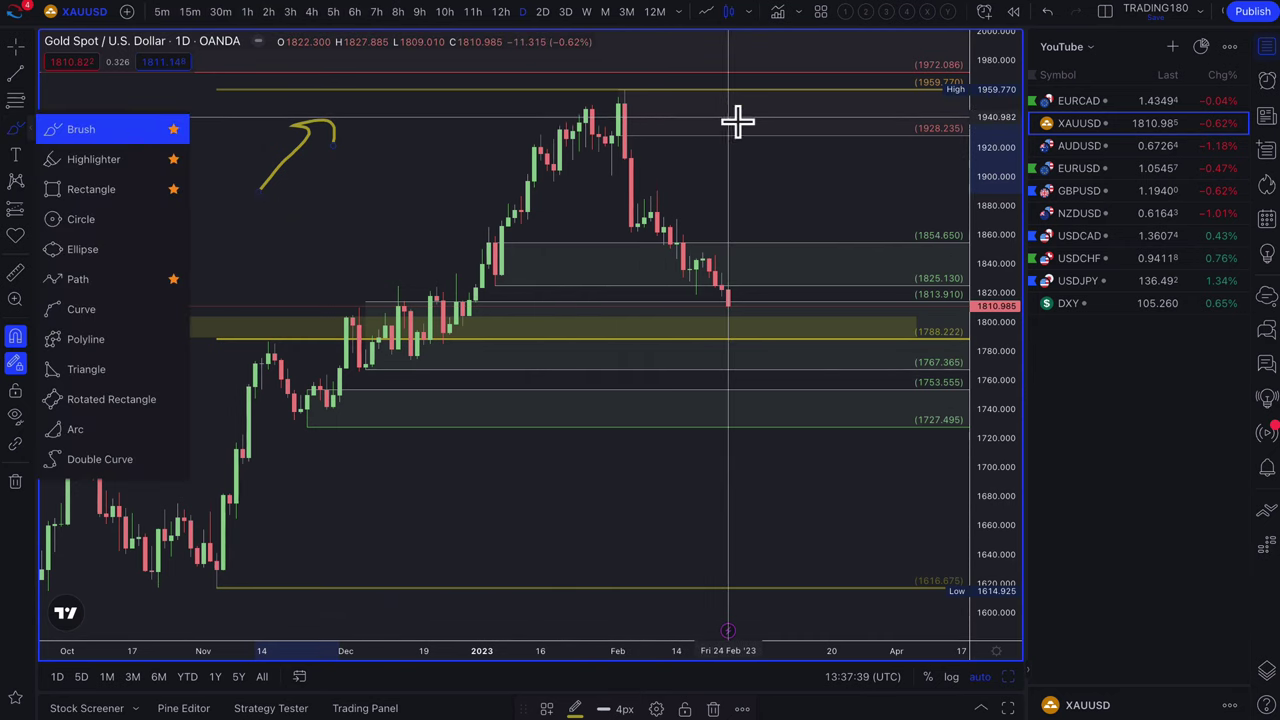
mouse_move(597, 94)
left_mouse_down()
mouse_move(634, 94)
mouse_move(620, 88)
left_mouse_up()
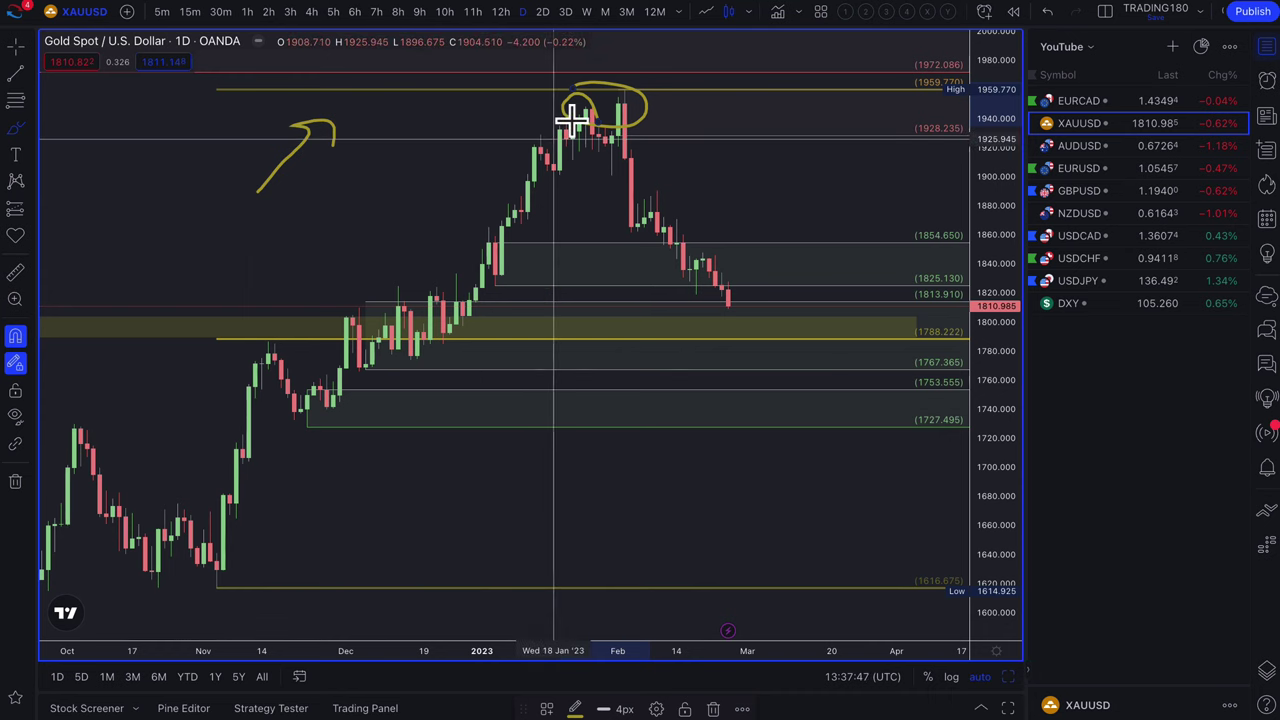
mouse_move(655, 110)
left_mouse_down()
mouse_move(766, 266)
mouse_move(777, 200)
left_mouse_up()
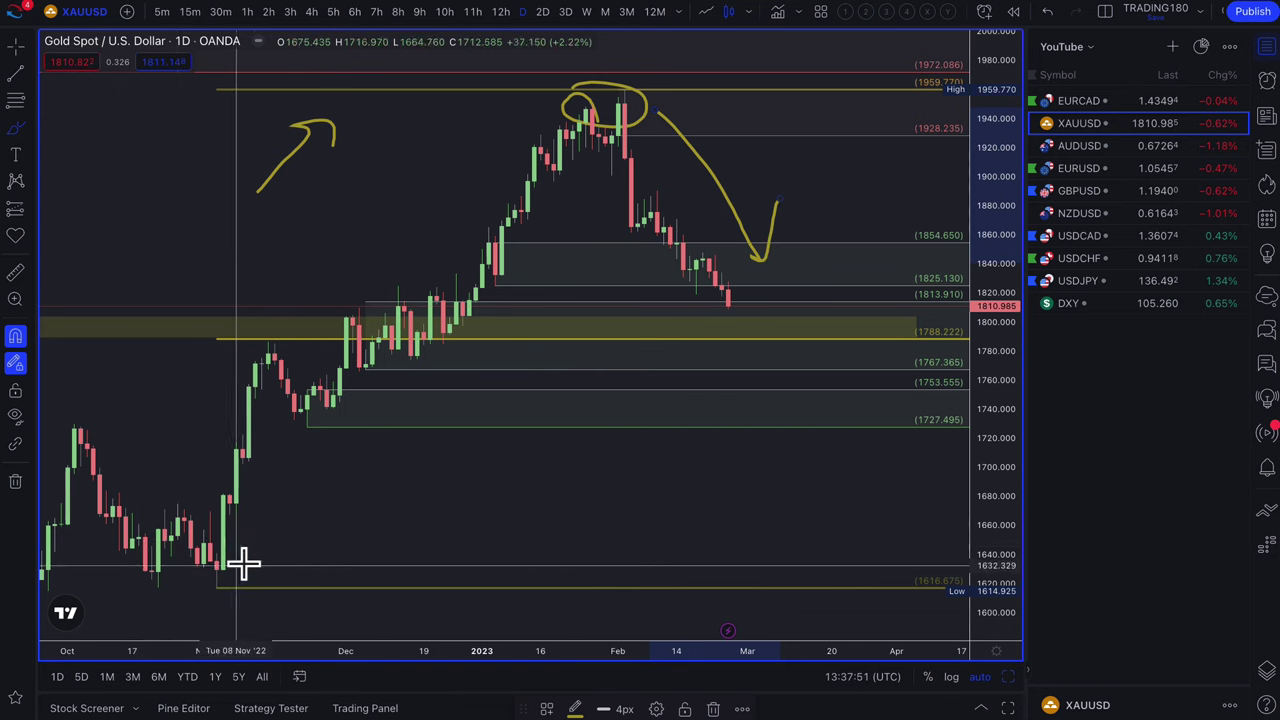
Brush a circle around the November low at 1616.675 and trace the rally from there up to the early-February high
scroll(250, 555, "down", 1)
left_click_drag(313, 567, 333, 556)
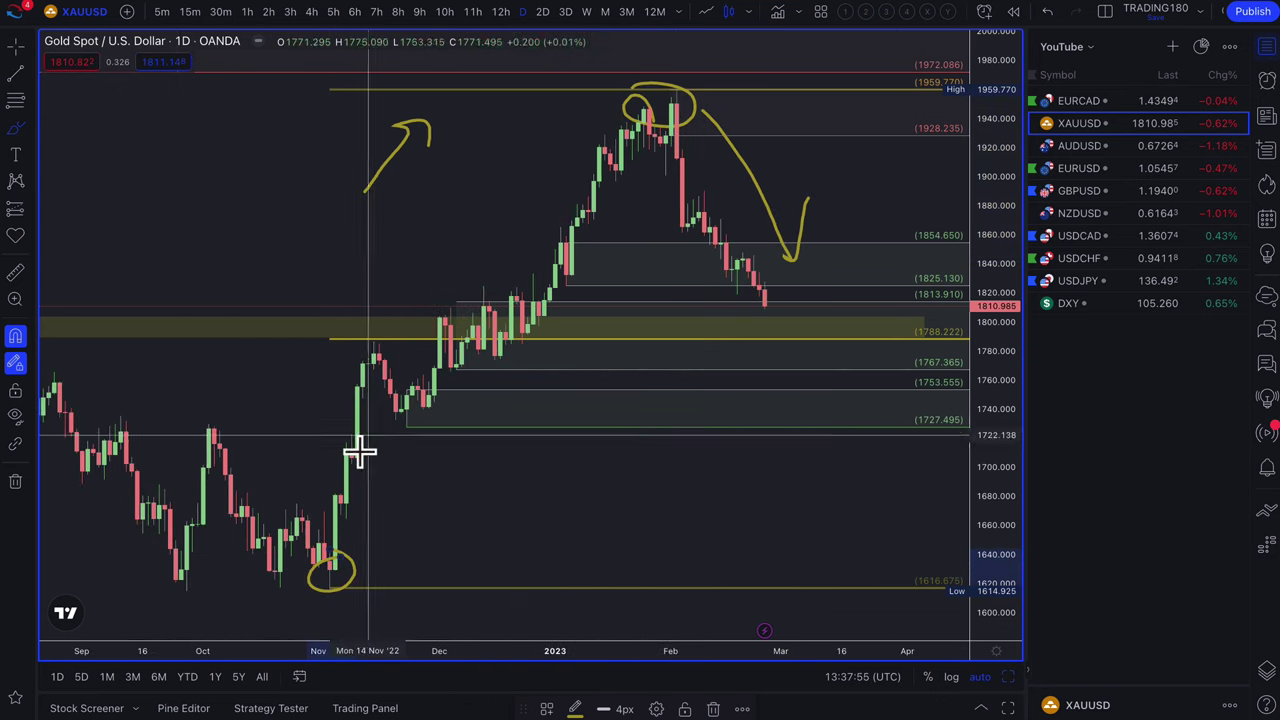
mouse_move(331, 551)
left_mouse_down()
mouse_move(366, 371)
mouse_move(440, 337)
mouse_move(497, 331)
mouse_move(614, 178)
mouse_move(670, 138)
left_mouse_up()
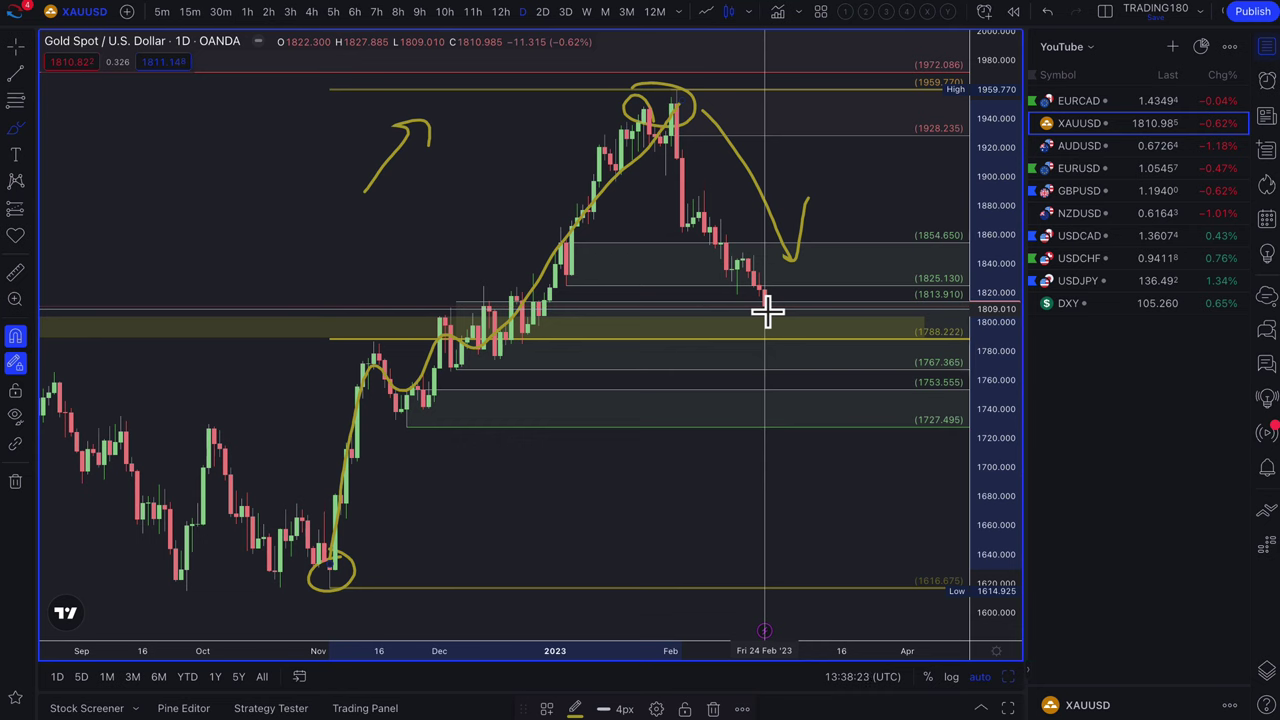
Brush circles at the 1767.365–1813.910 and 1727.495–1753.555 demand zones, with a rising arrow from each one
mouse_move(762, 313)
left_mouse_down()
mouse_move(749, 371)
mouse_move(751, 309)
left_mouse_up()
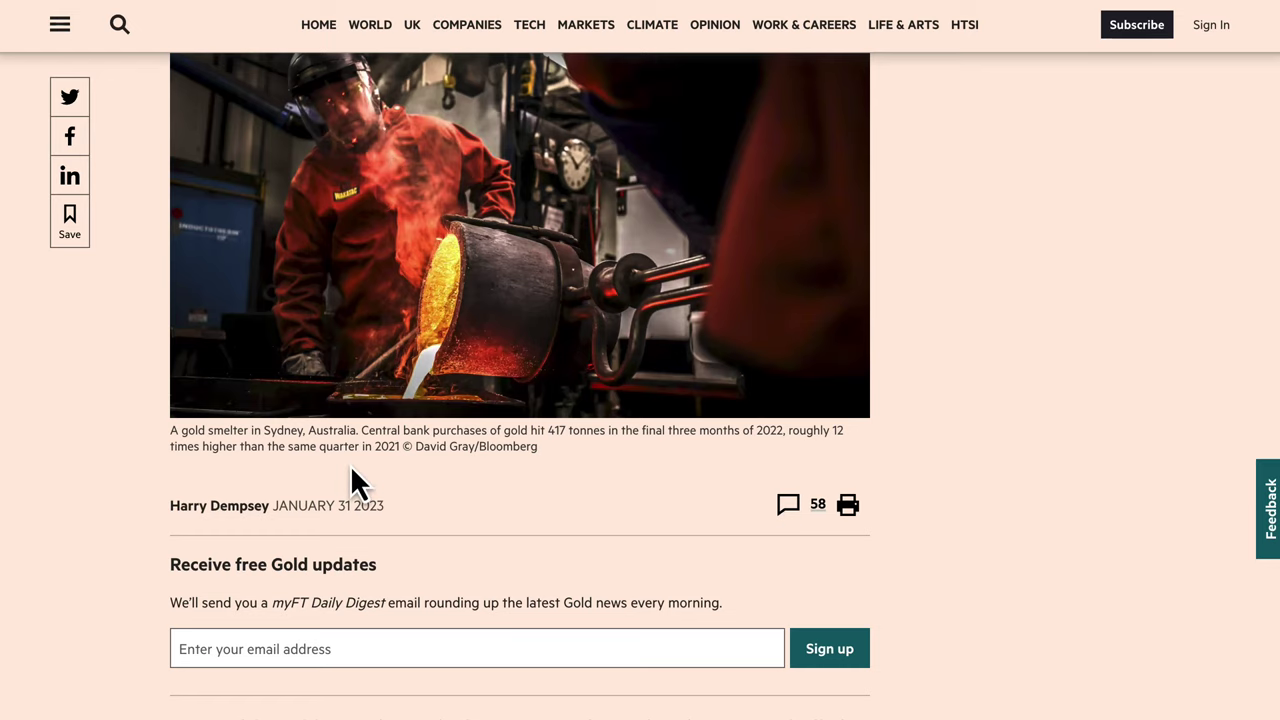
scroll(350, 466, "up", 2)
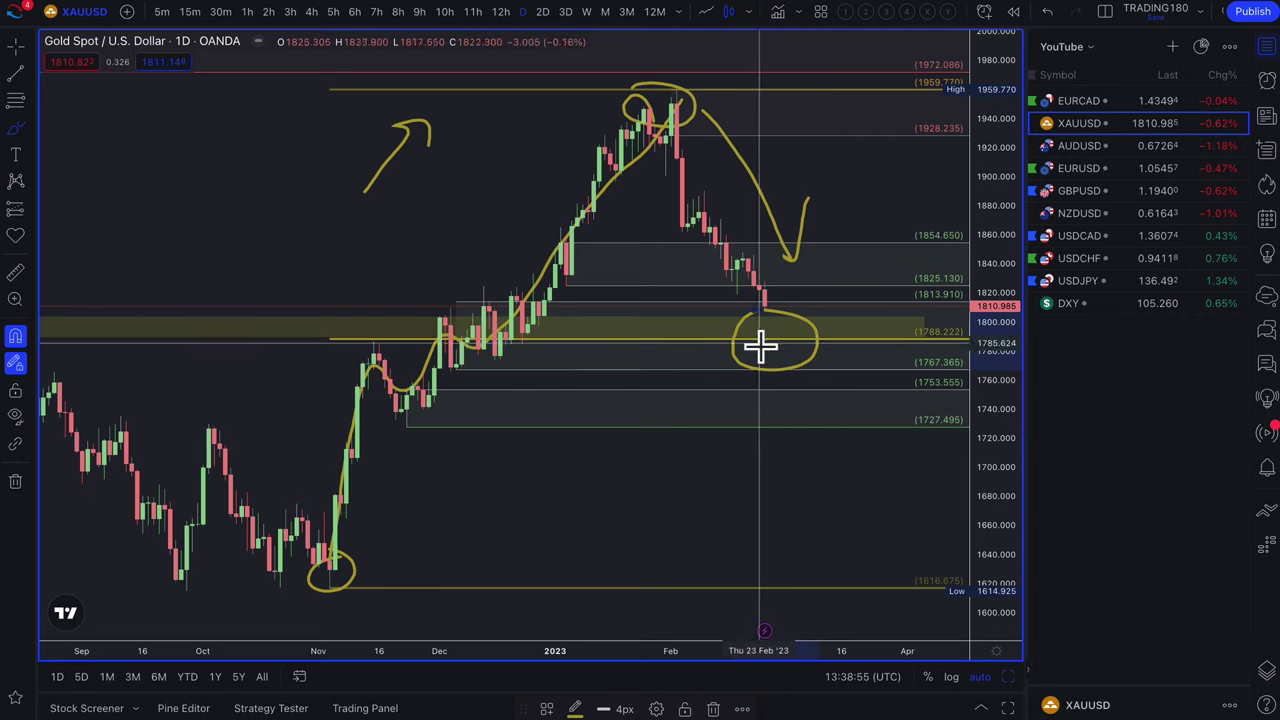
mouse_move(754, 400)
left_mouse_down()
mouse_move(866, 250)
mouse_move(885, 274)
left_mouse_up()
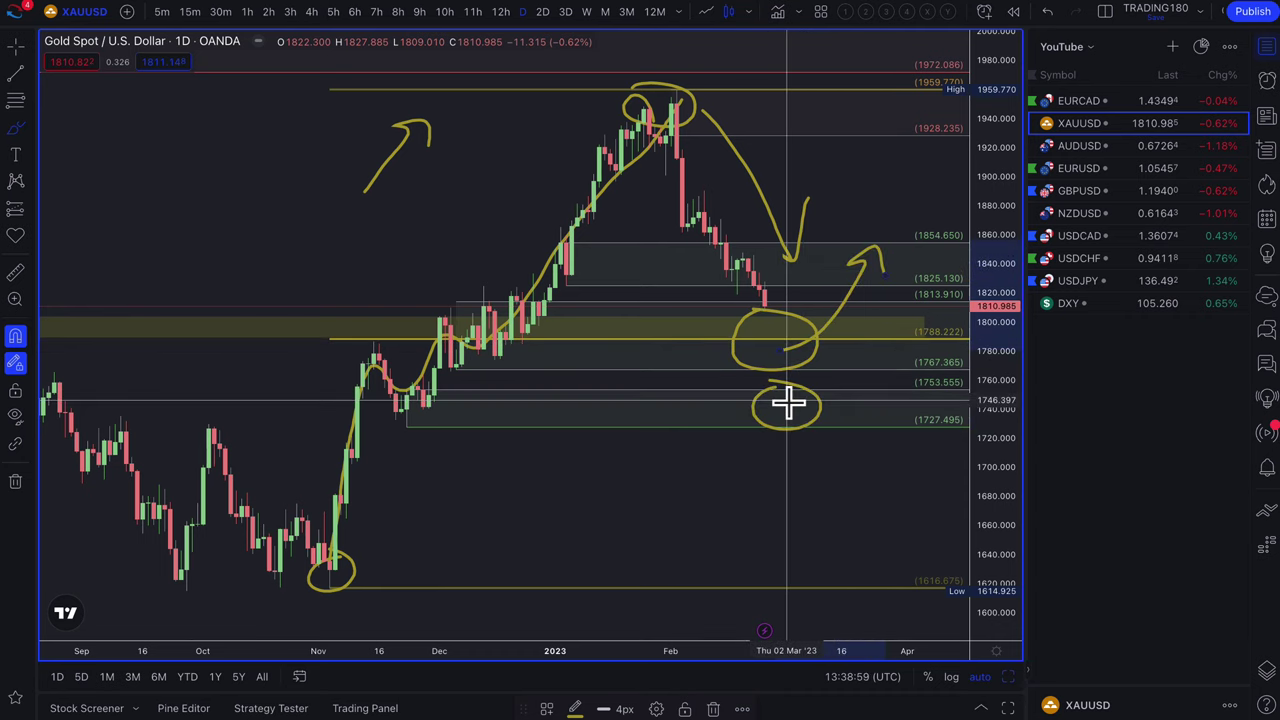
left_click_drag(789, 400, 886, 350)
Brush a large oval in the empty area around January 2024 and another circle over the demand zone just below the latest candle
scroll(868, 393, "down", 5)
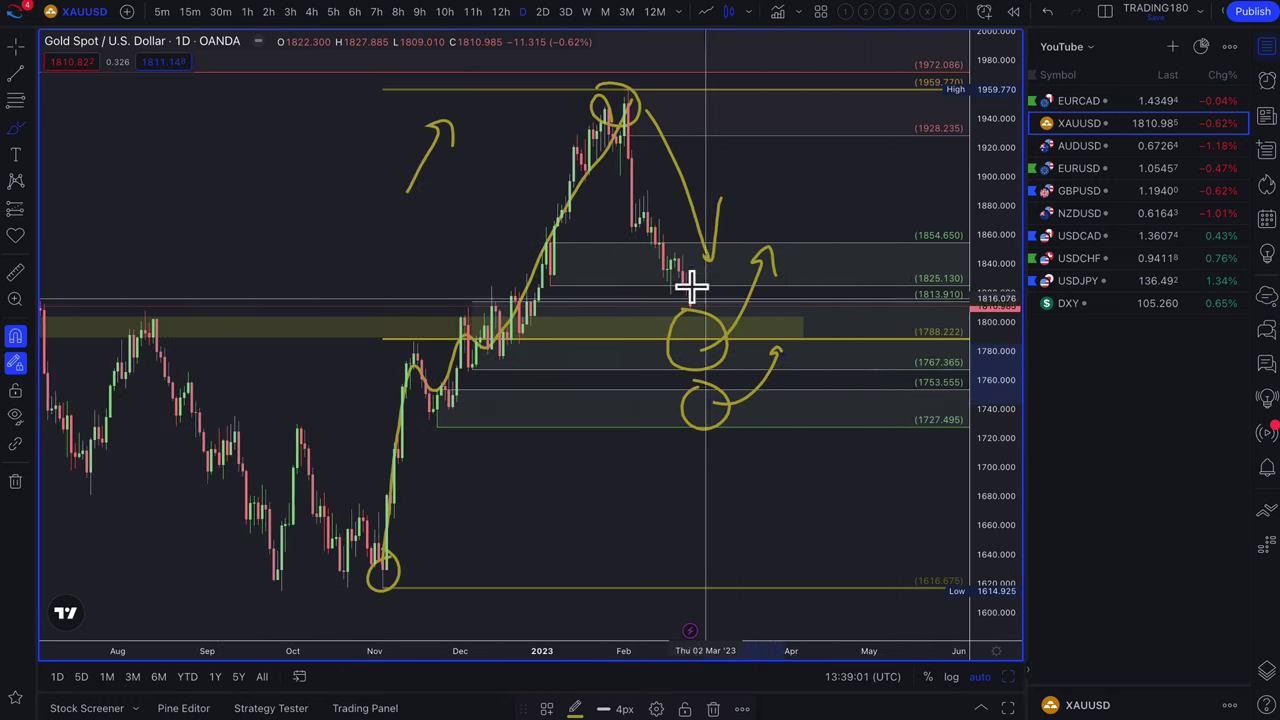
scroll(743, 286, "down", 5)
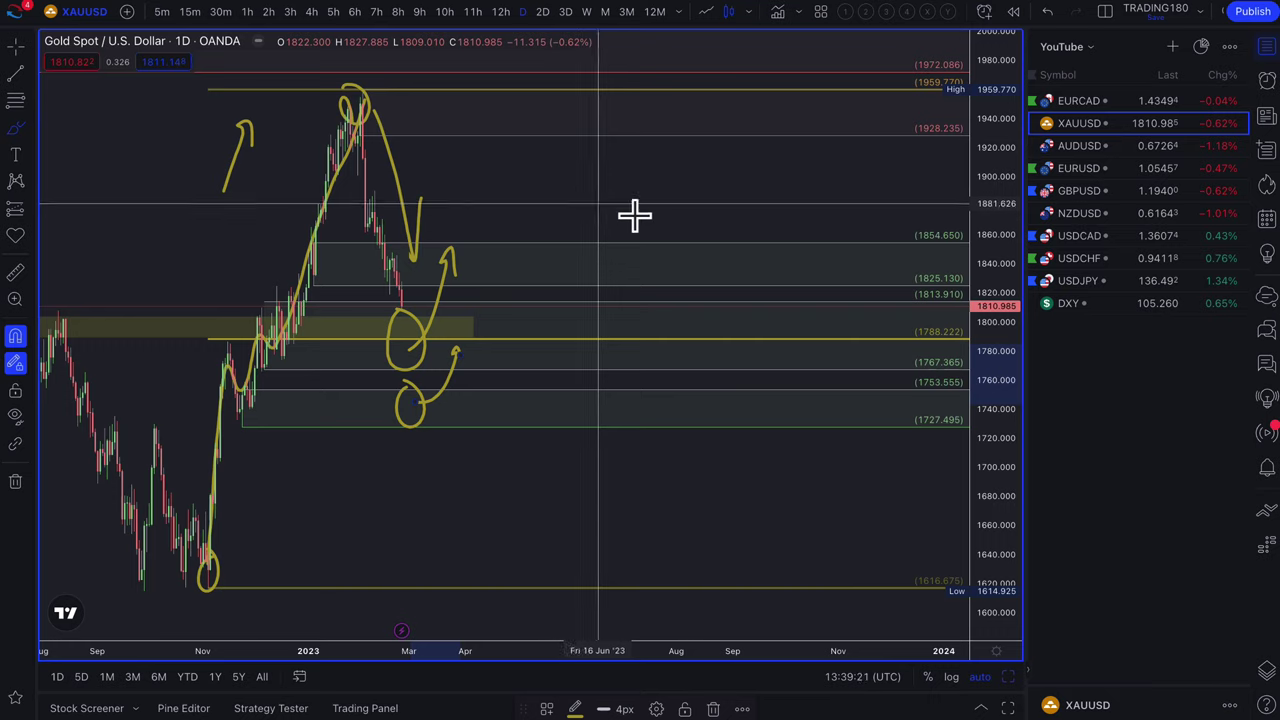
scroll(634, 214, "down", 3)
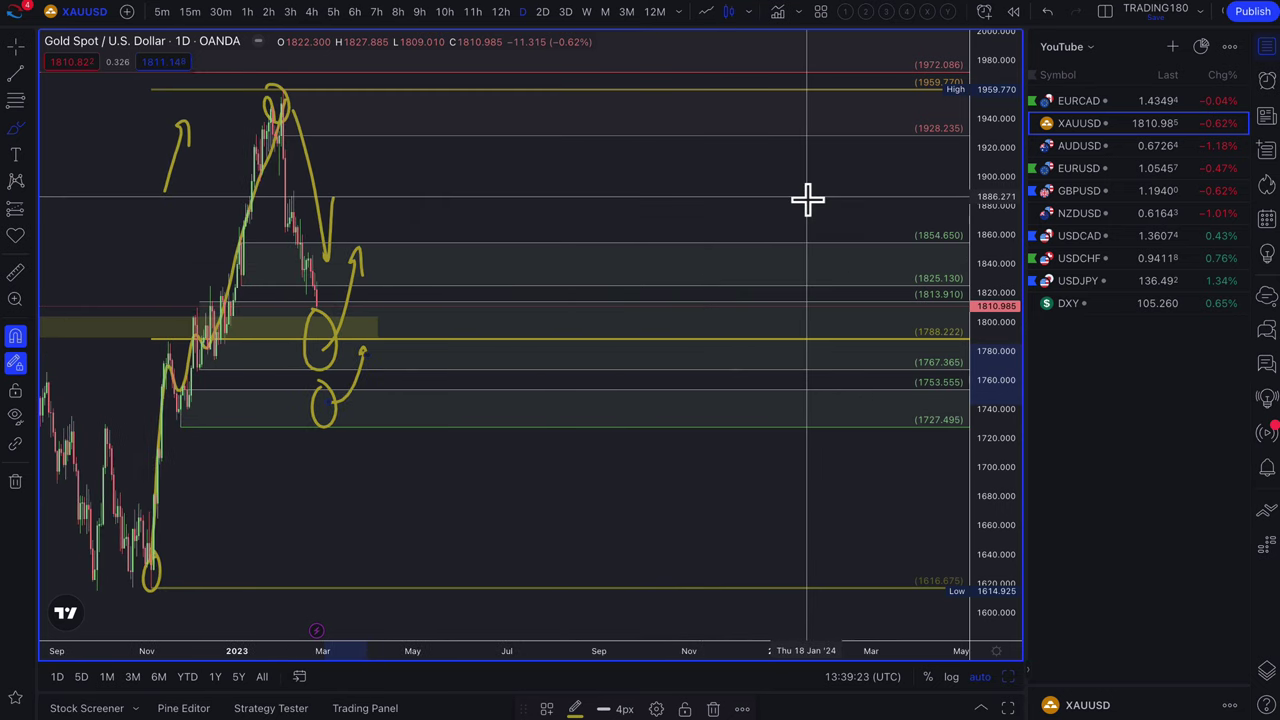
mouse_move(797, 124)
left_mouse_down()
mouse_move(771, 163)
mouse_move(806, 131)
left_mouse_up()
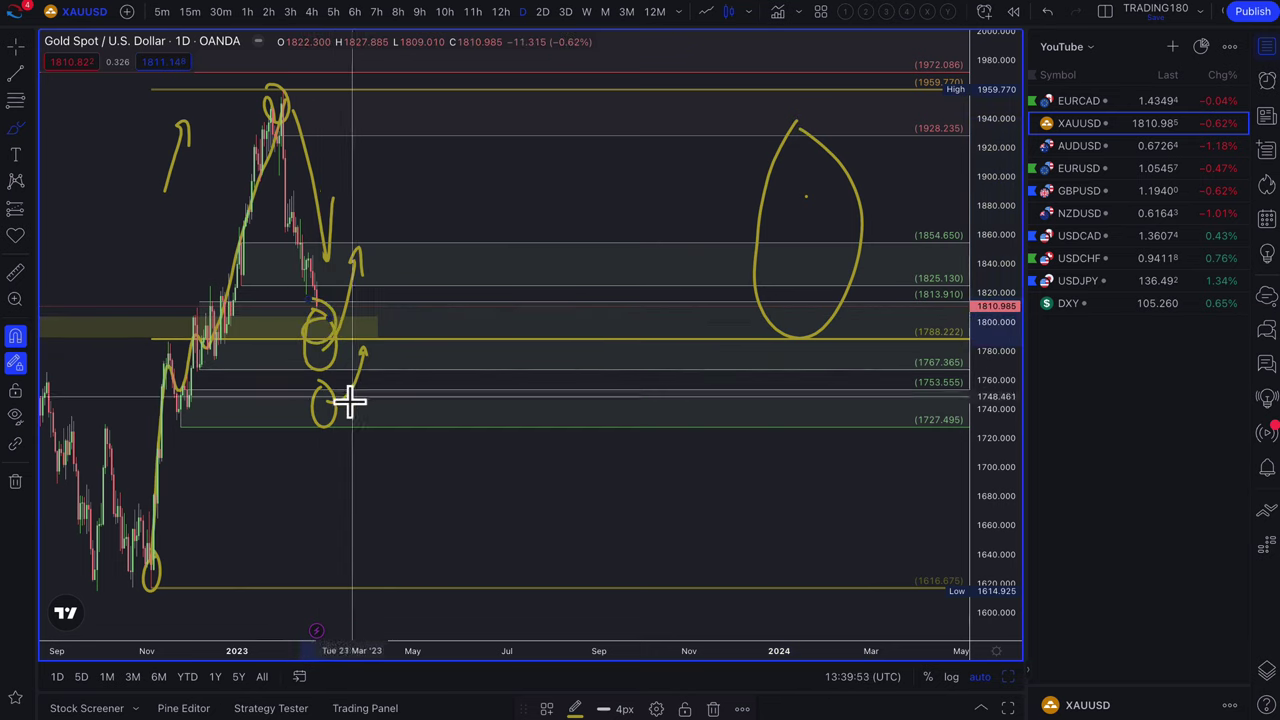
Delete the demand zone at 1825.130–1854.650 from the gold chart
scroll(334, 430, "left", 5)
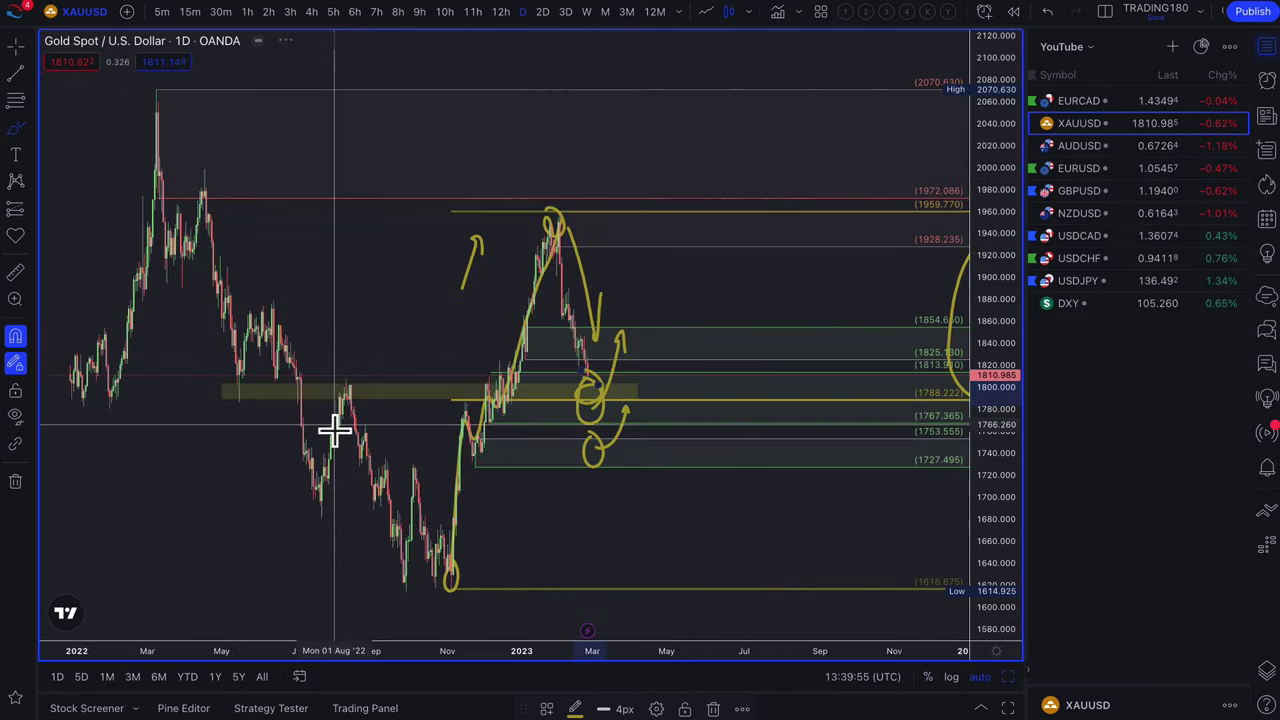
scroll(487, 345, "up", 2)
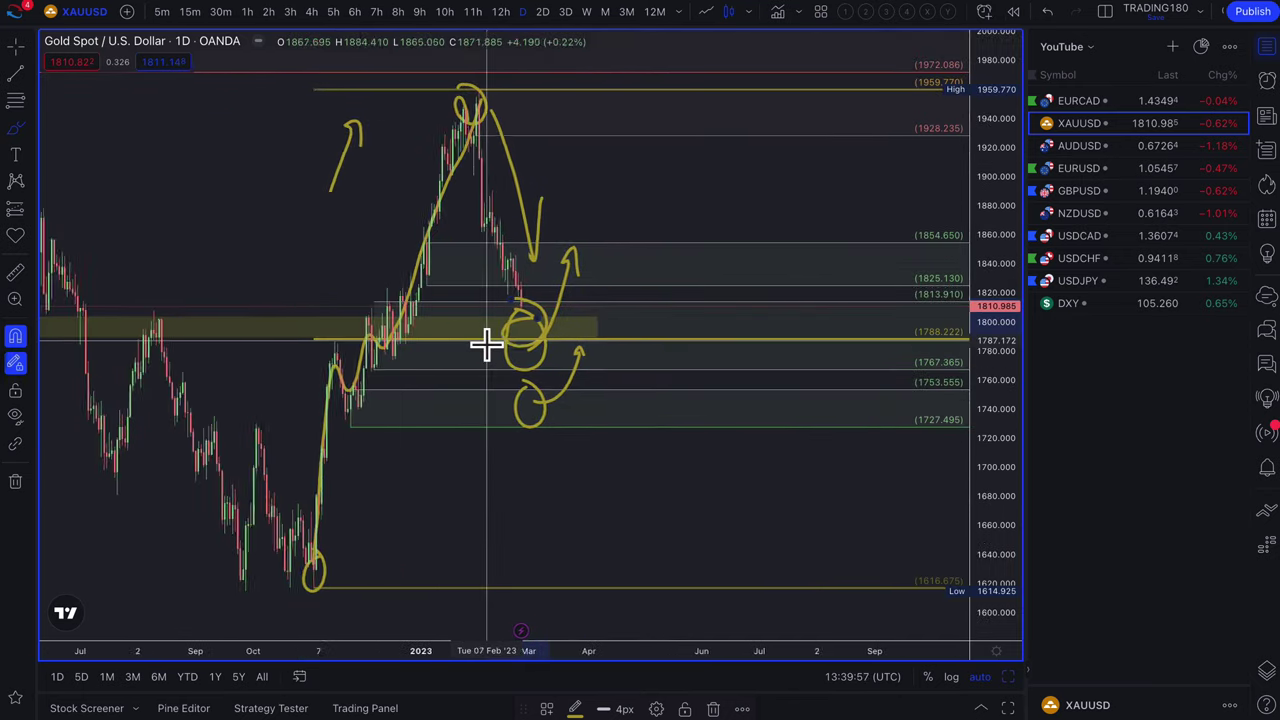
scroll(608, 357, "up", 3)
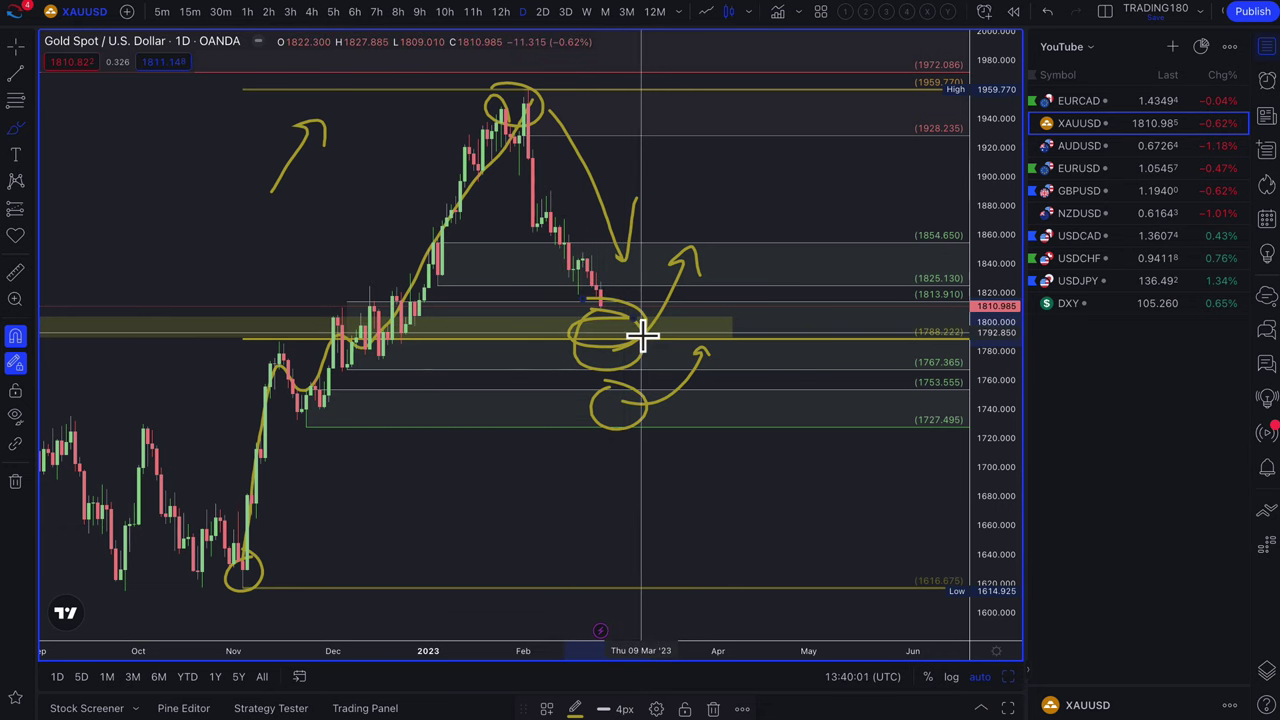
scroll(586, 289, "up", 2)
left_click(578, 258)
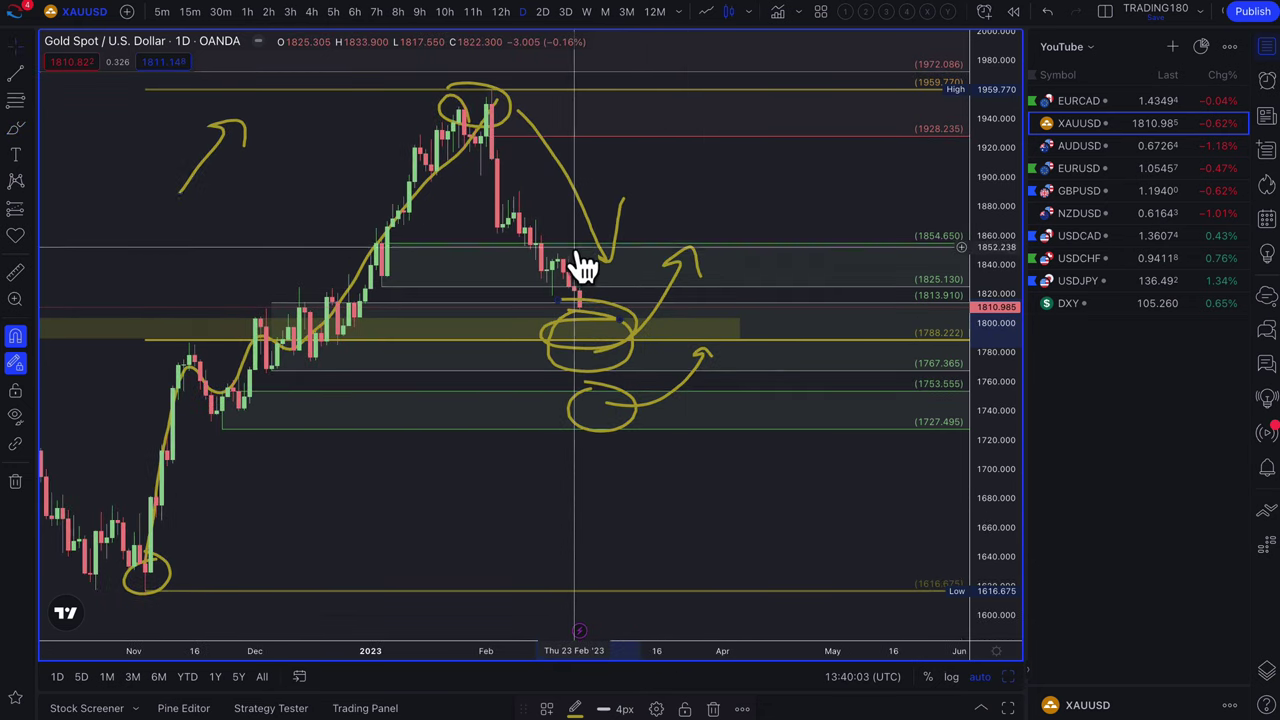
key("Delete")
Mark supply zones at 1842.565–1847.570 and 1853.740–1890.250 on the February decline
scroll(570, 260, "up", 5)
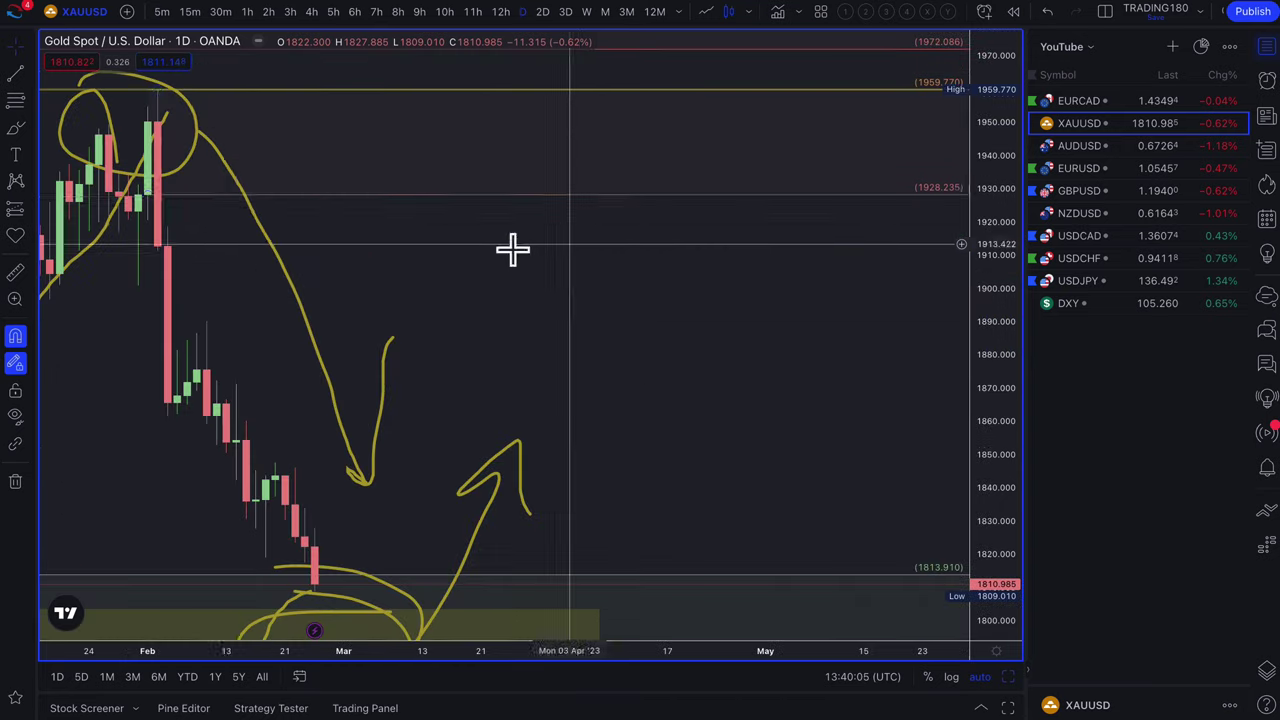
left_click(15, 100)
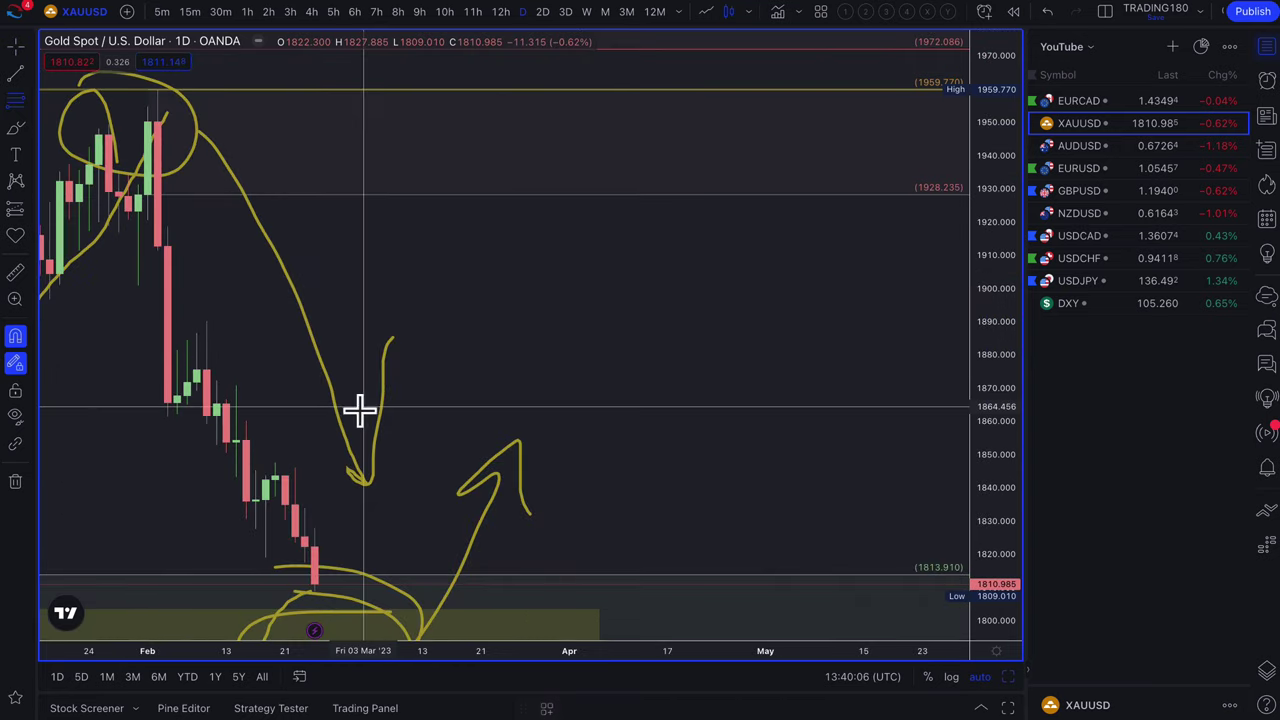
left_click(275, 463)
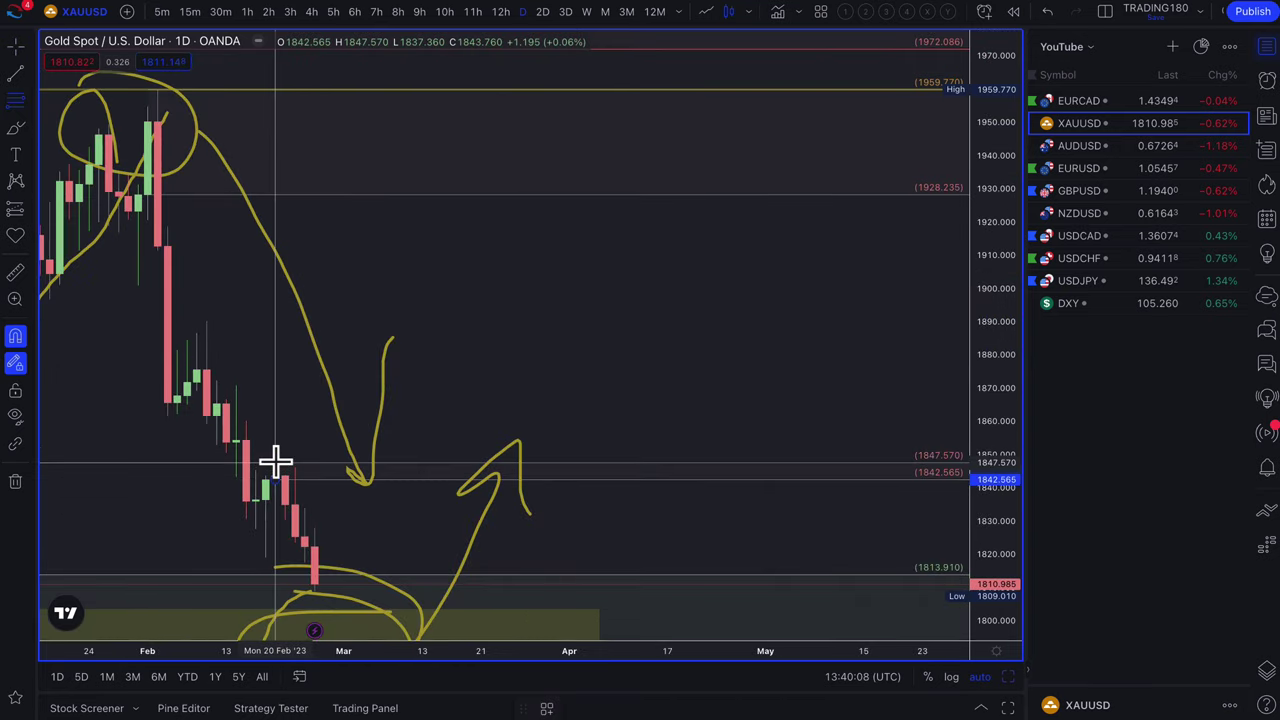
left_click(232, 438)
left_click_drag(228, 400, 209, 323)
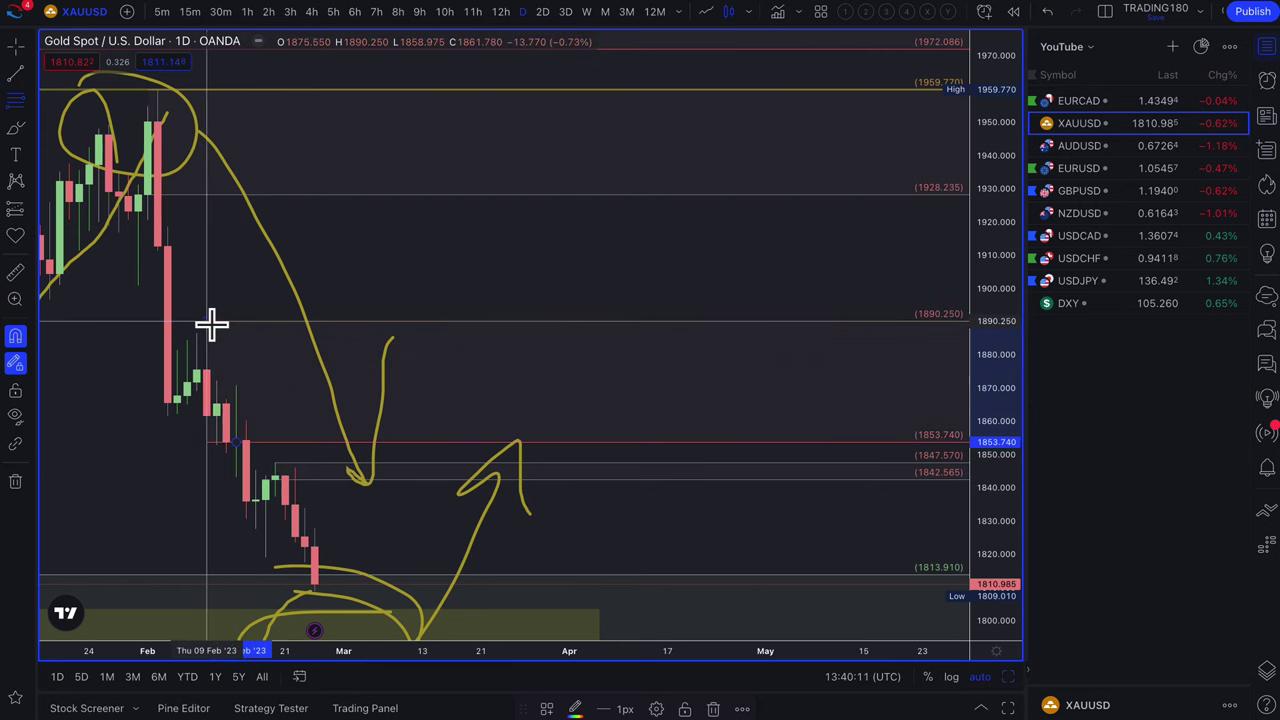
Brush a circle at each of the two lower supply zones, with a falling arrow from each toward the demand zone
scroll(343, 449, "down", 3)
left_click(15, 128)
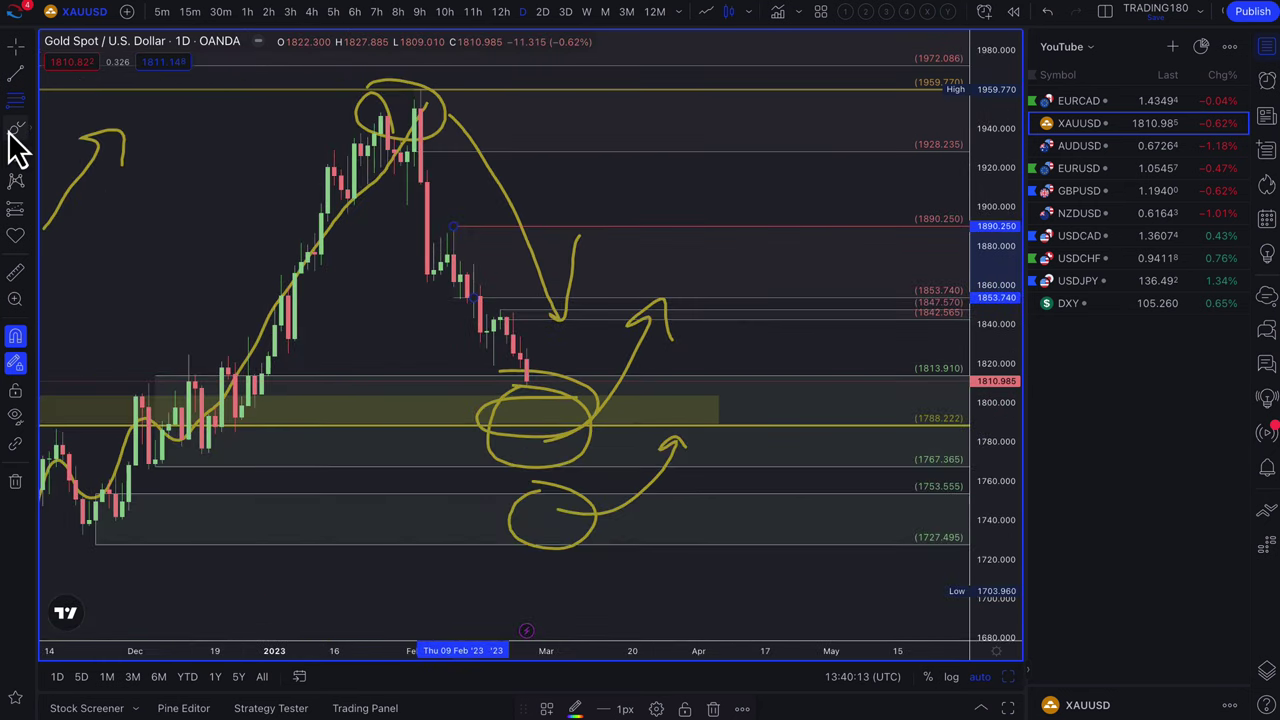
mouse_move(606, 309)
left_mouse_down()
mouse_move(608, 343)
mouse_move(688, 415)
mouse_move(682, 382)
left_mouse_up()
mouse_move(608, 271)
left_mouse_down()
mouse_move(586, 271)
mouse_move(623, 274)
mouse_move(626, 262)
mouse_move(700, 371)
mouse_move(718, 323)
left_mouse_up()
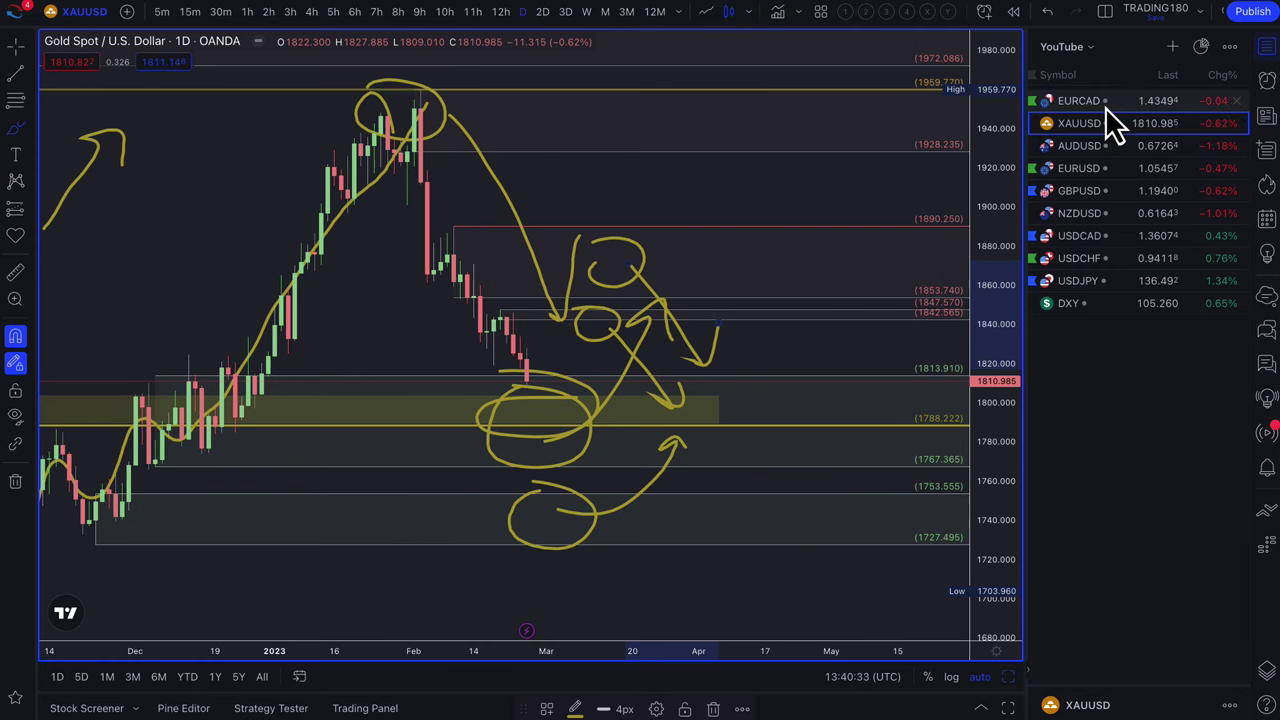
Open the EURCAD chart and brush a small circle around the late-February highs at the 1.44397 line
left_click(1105, 103)
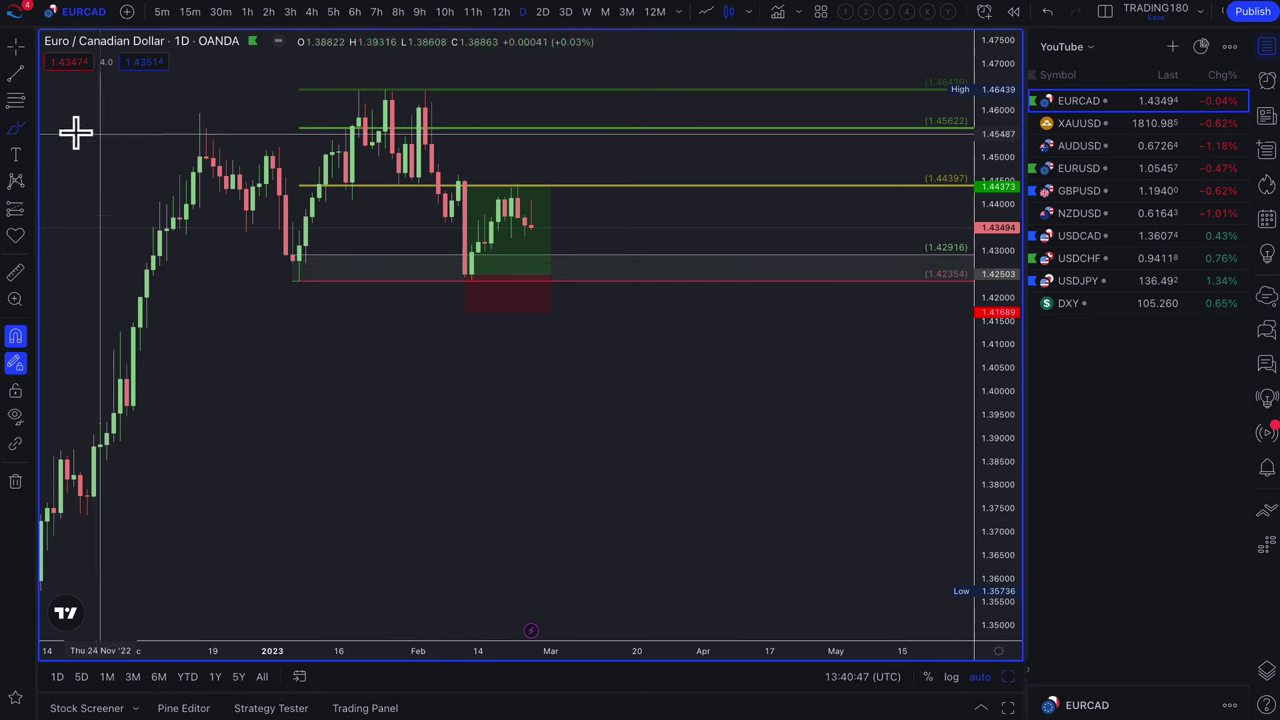
left_click(20, 135)
left_click(133, 140)
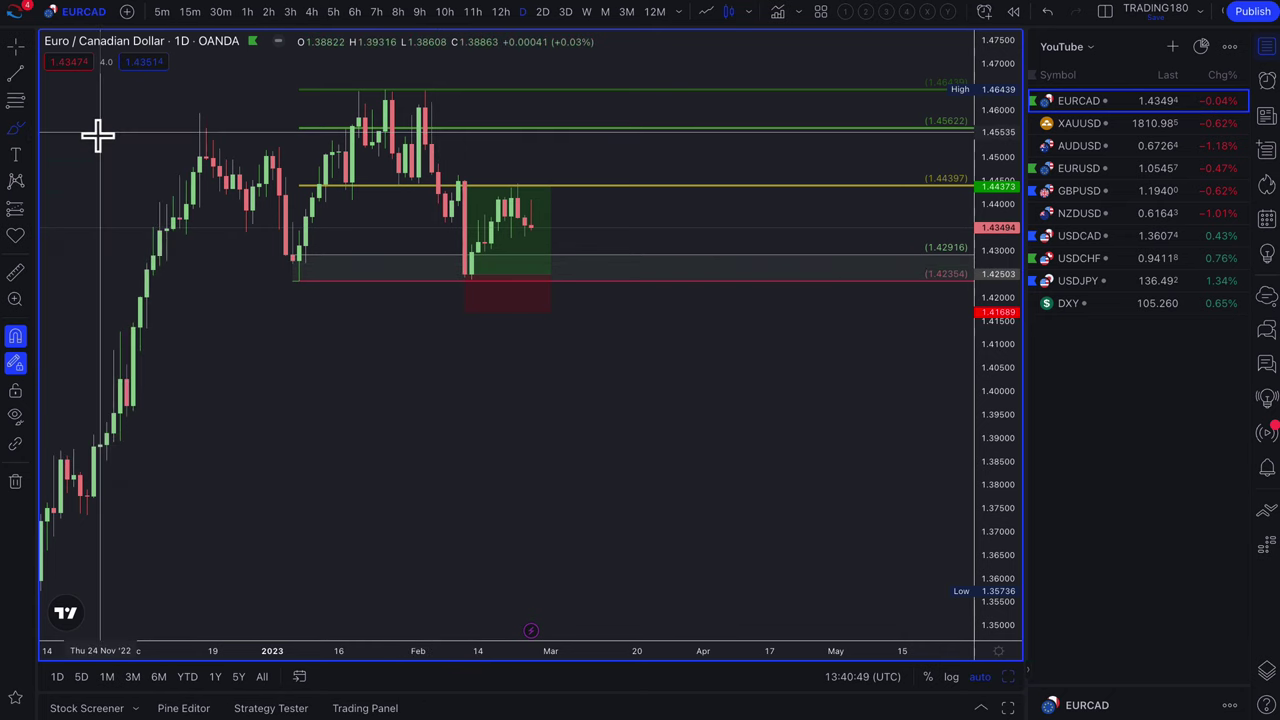
scroll(643, 338, "up", 6)
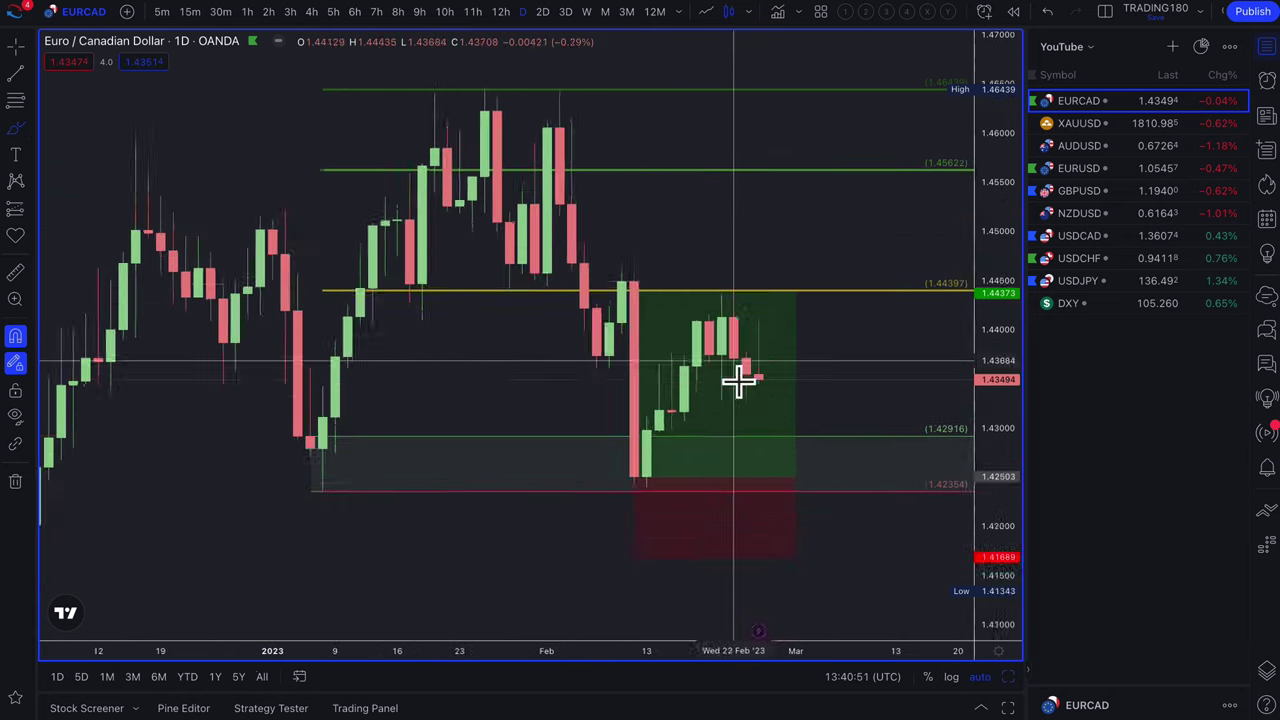
scroll(777, 451, "down", 5)
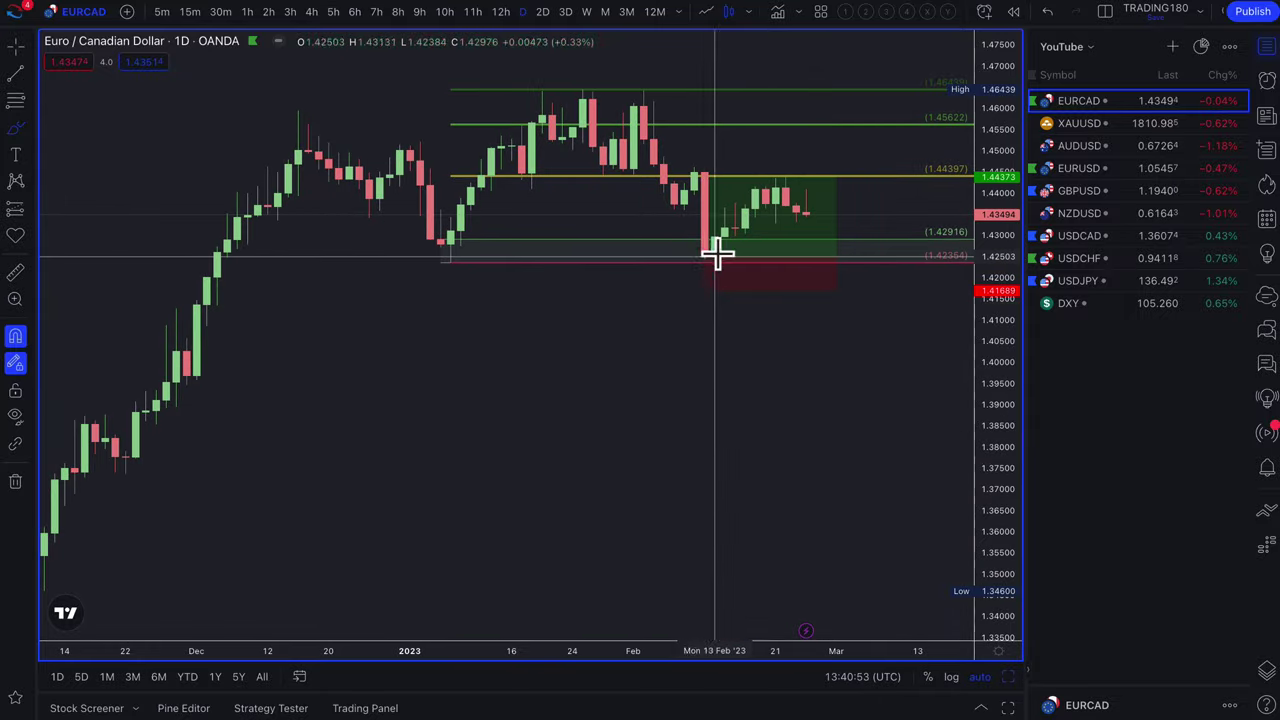
scroll(720, 280, "up", 2)
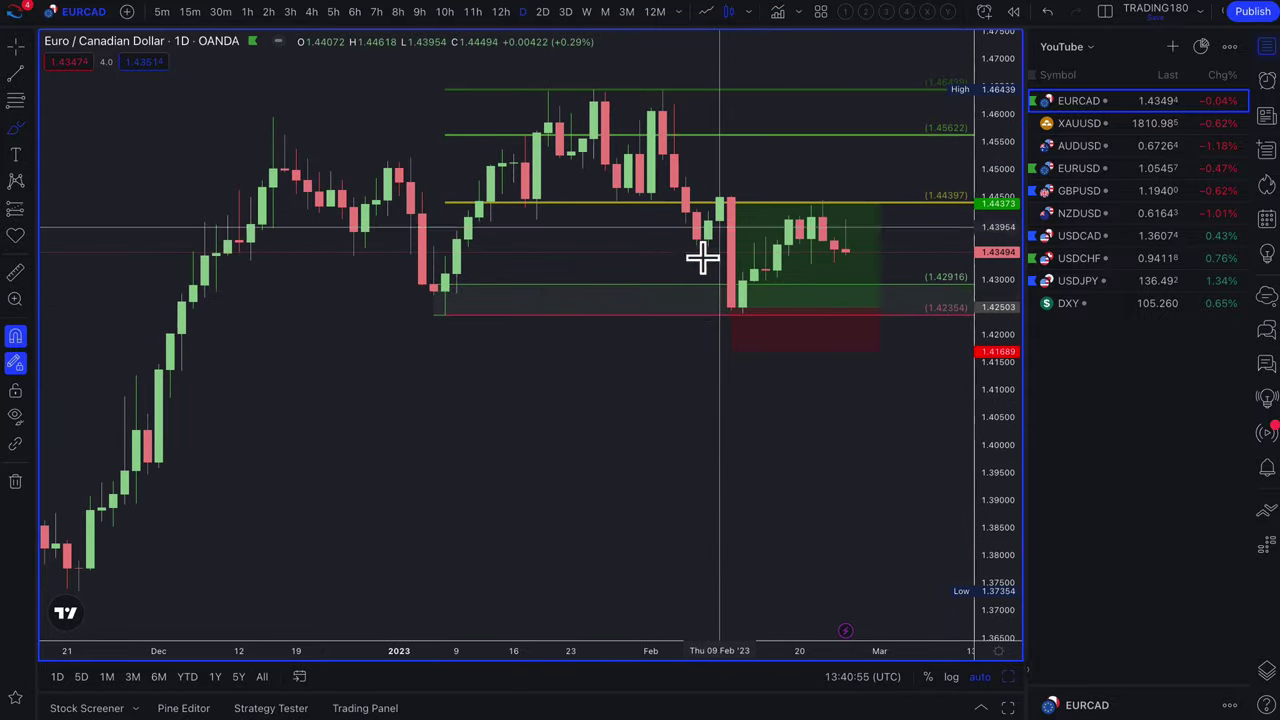
scroll(750, 297, "up", 2)
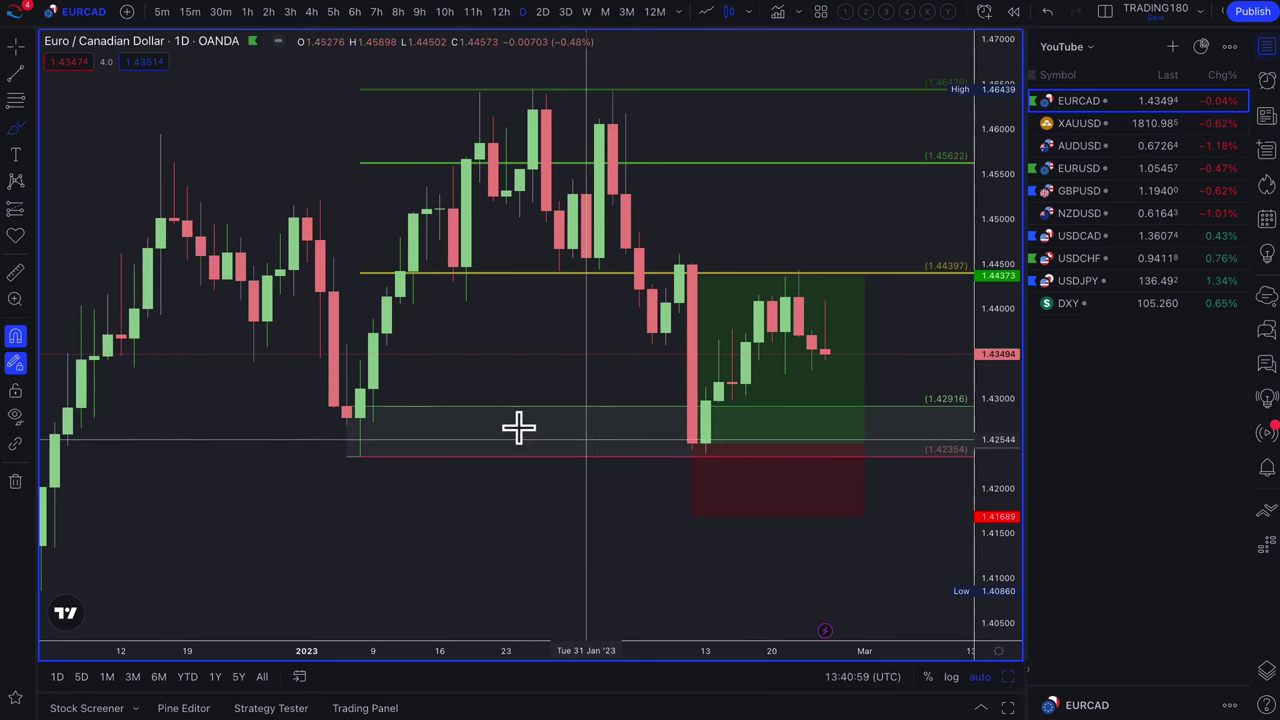
scroll(600, 350, "down", 2)
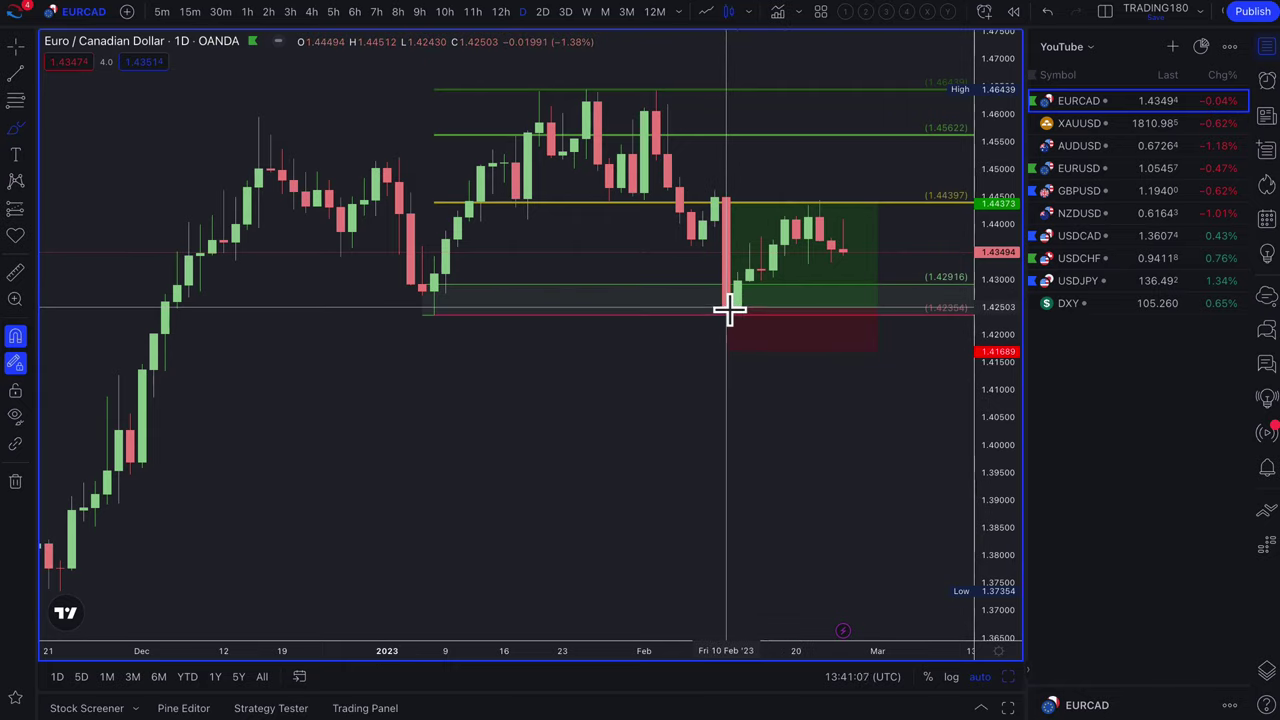
mouse_move(798, 206)
left_mouse_down()
mouse_move(834, 194)
mouse_move(806, 200)
mouse_move(815, 212)
left_mouse_up()
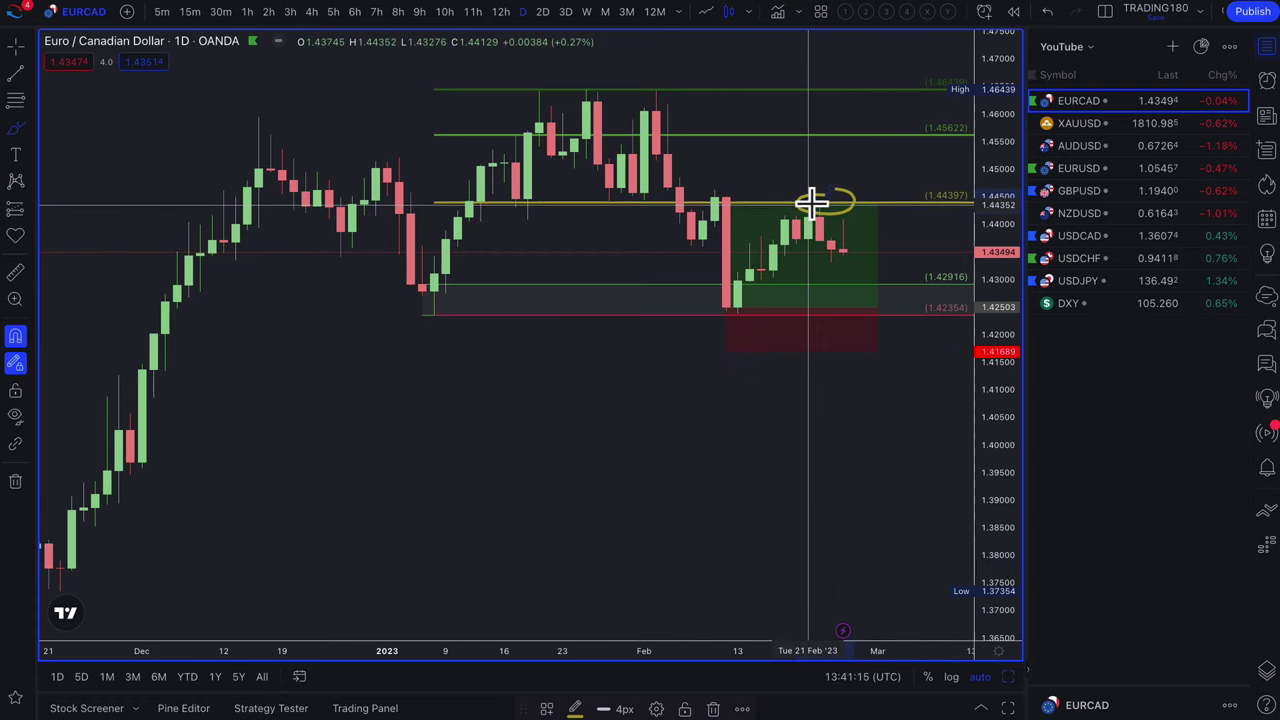
Check the EURCAD row on the Pairs sheet of the Trading180 spreadsheet and return to the EURCAD chart
left_click(450, 0)
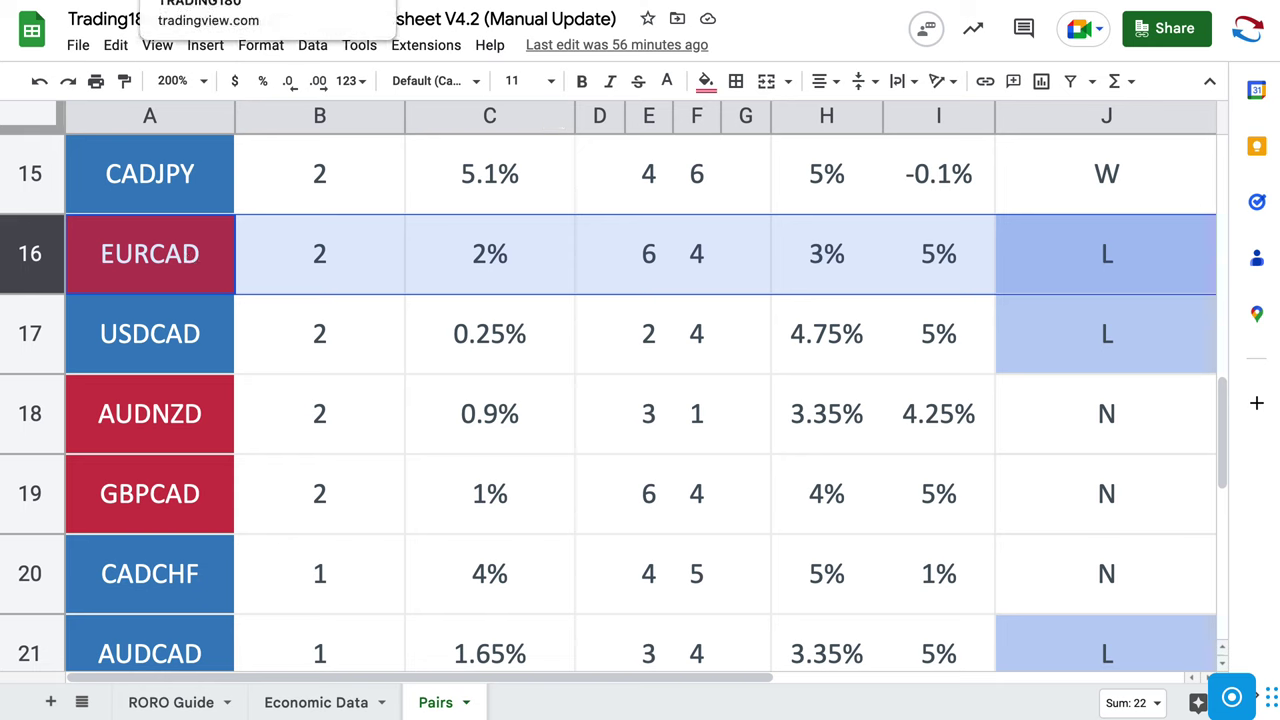
left_click(200, 2)
left_click(18, 135)
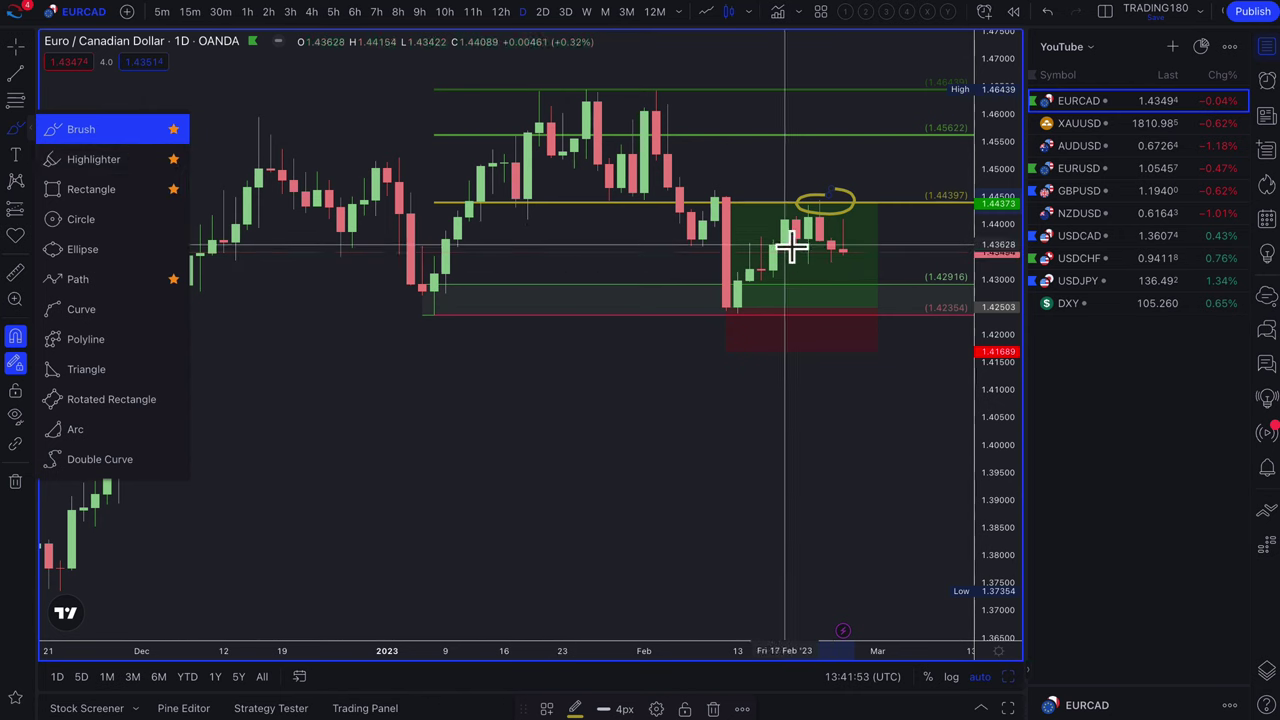
left_click(587, 370)
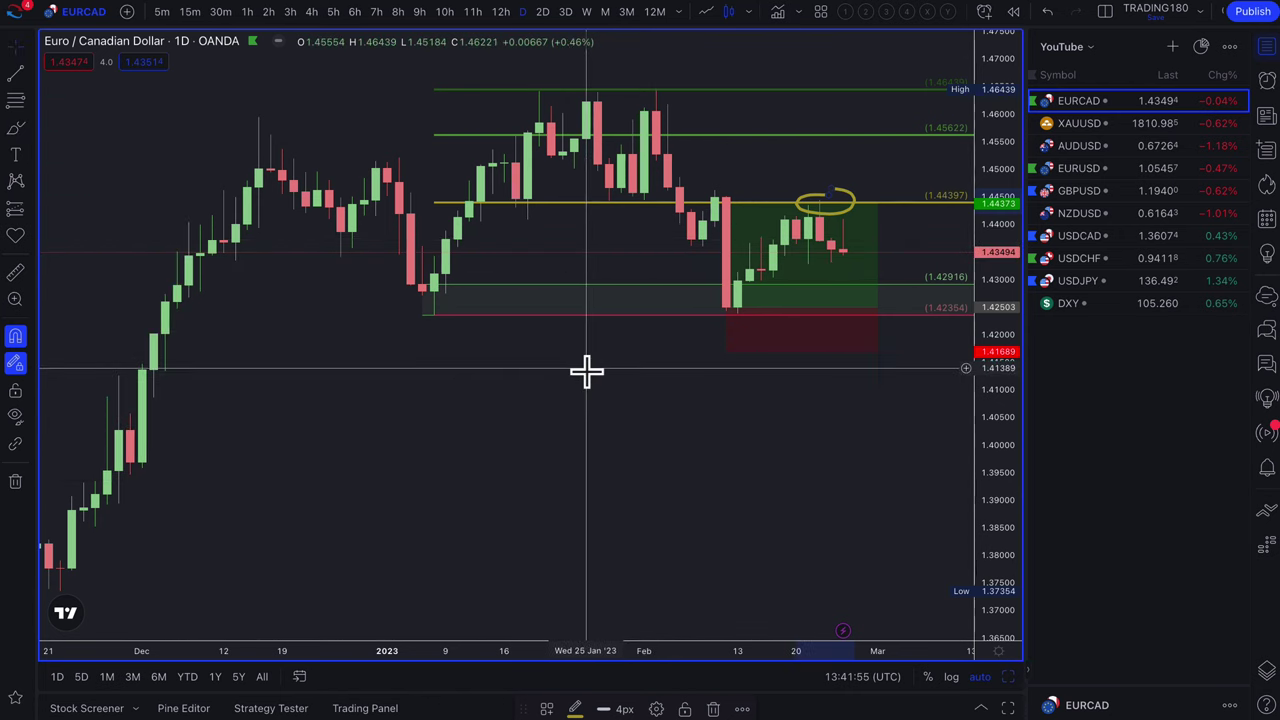
Review the EURCAD setup in the 11th february weekly fundamental and risk sentiment analysis video on Vimeo, and return to the TradingView chart
left_click(727, 262)
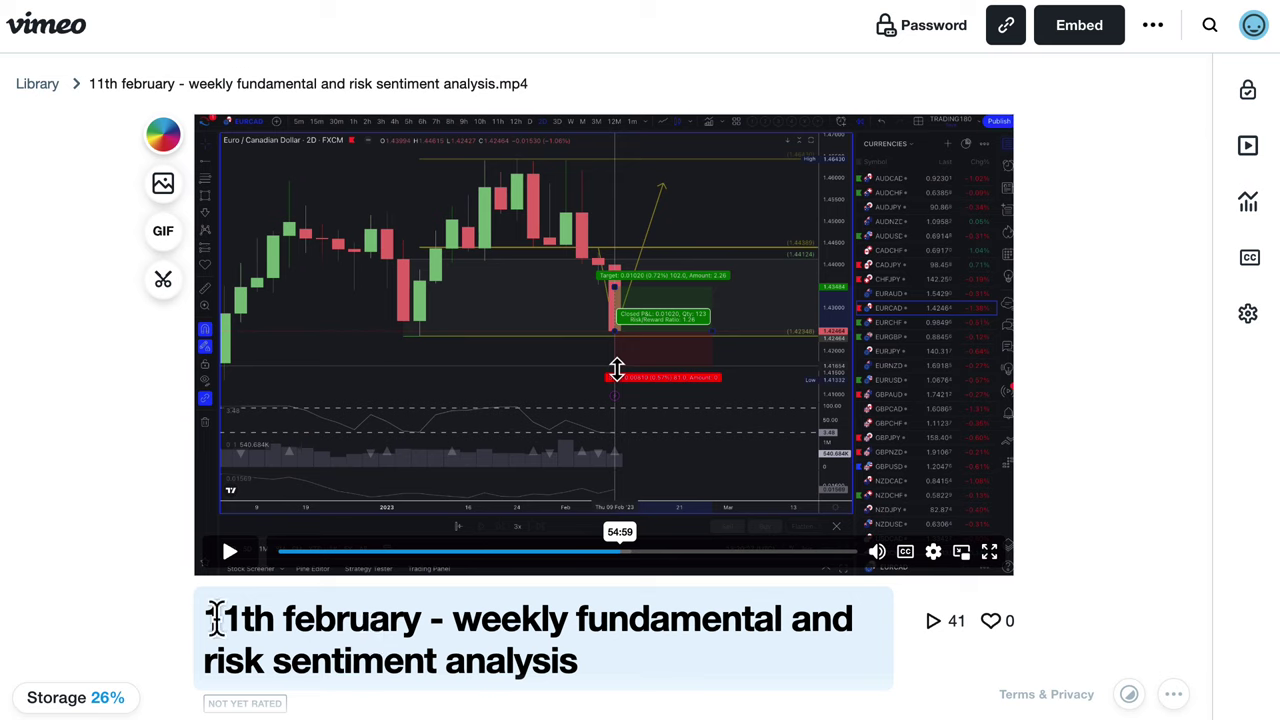
scroll(223, 560, "down", 2)
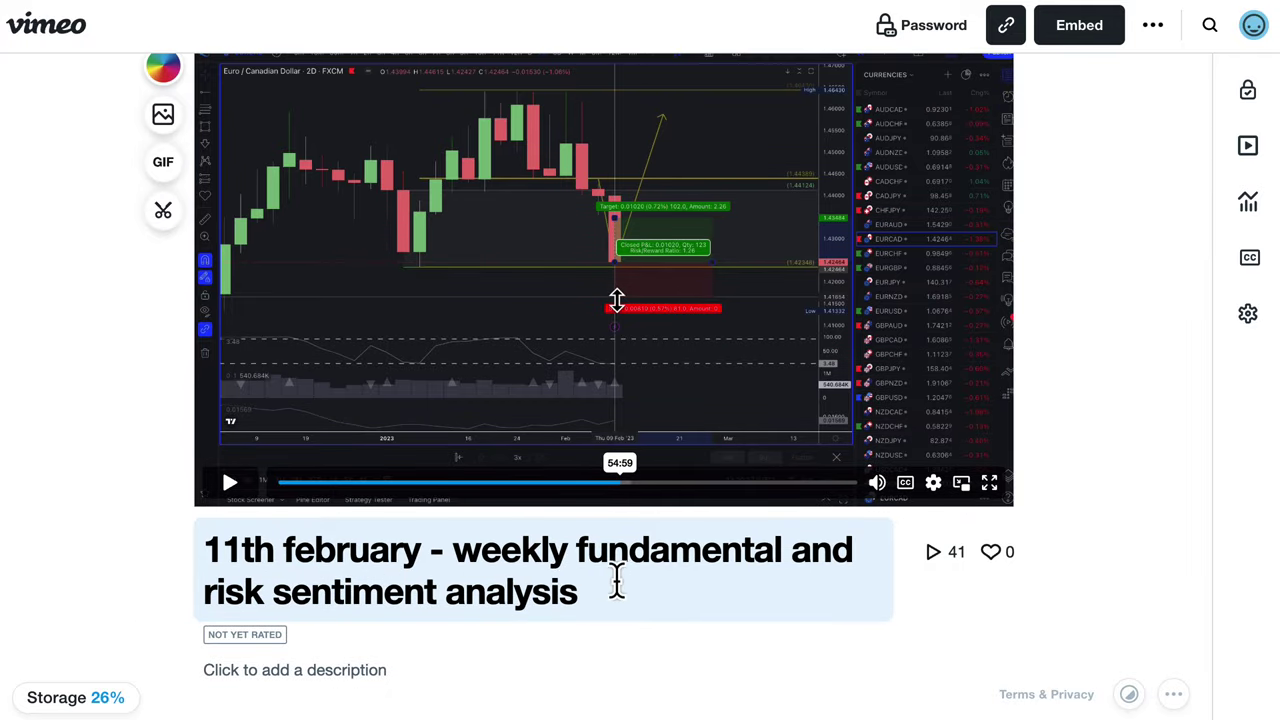
scroll(586, 583, "up", 2)
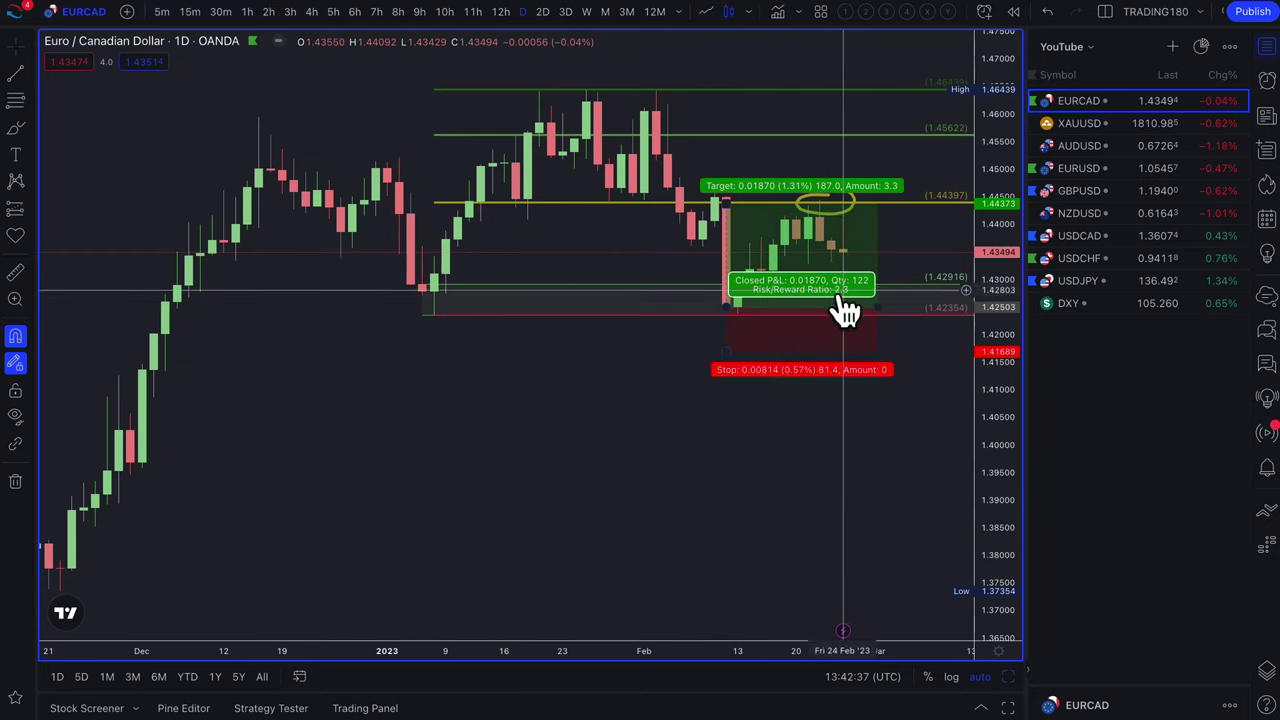
Brush circles around the 1.45622 line in early March and the mid-February low in the demand zone, with a rising arrow from the upper circle past 1.46439
scroll(771, 434, "up", 2)
scroll(775, 510, "down", 1)
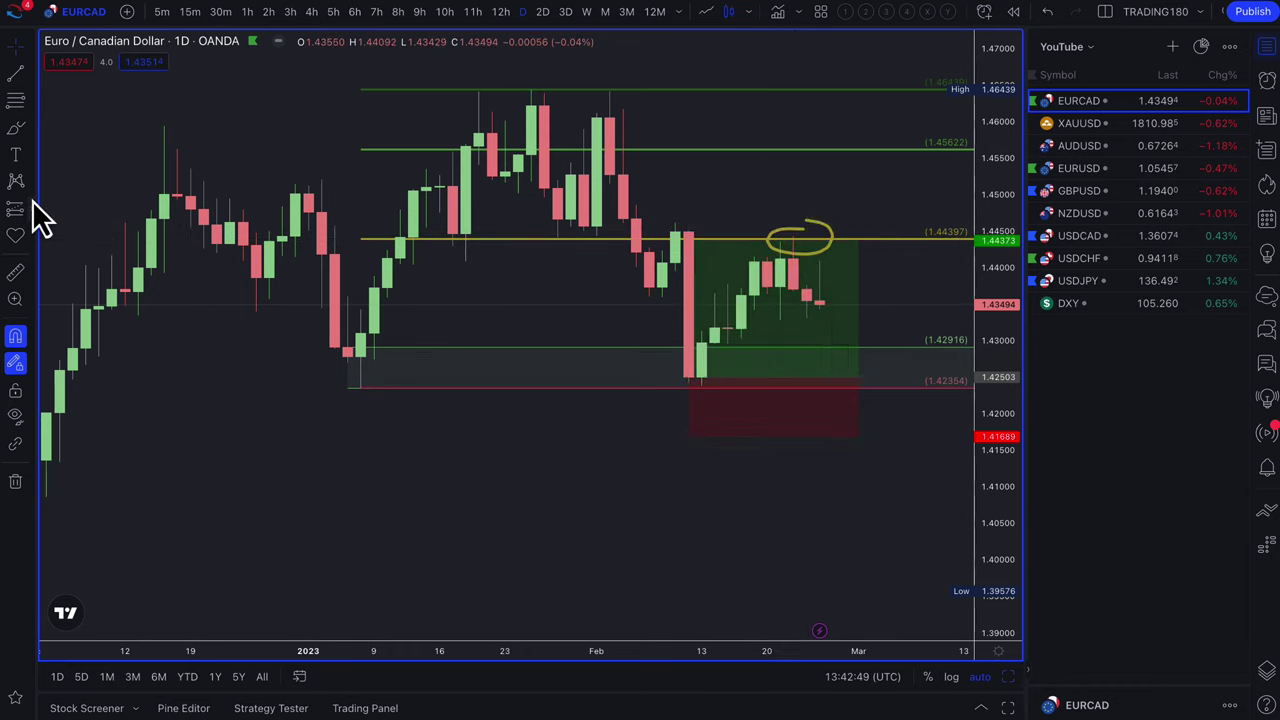
left_click(15, 128)
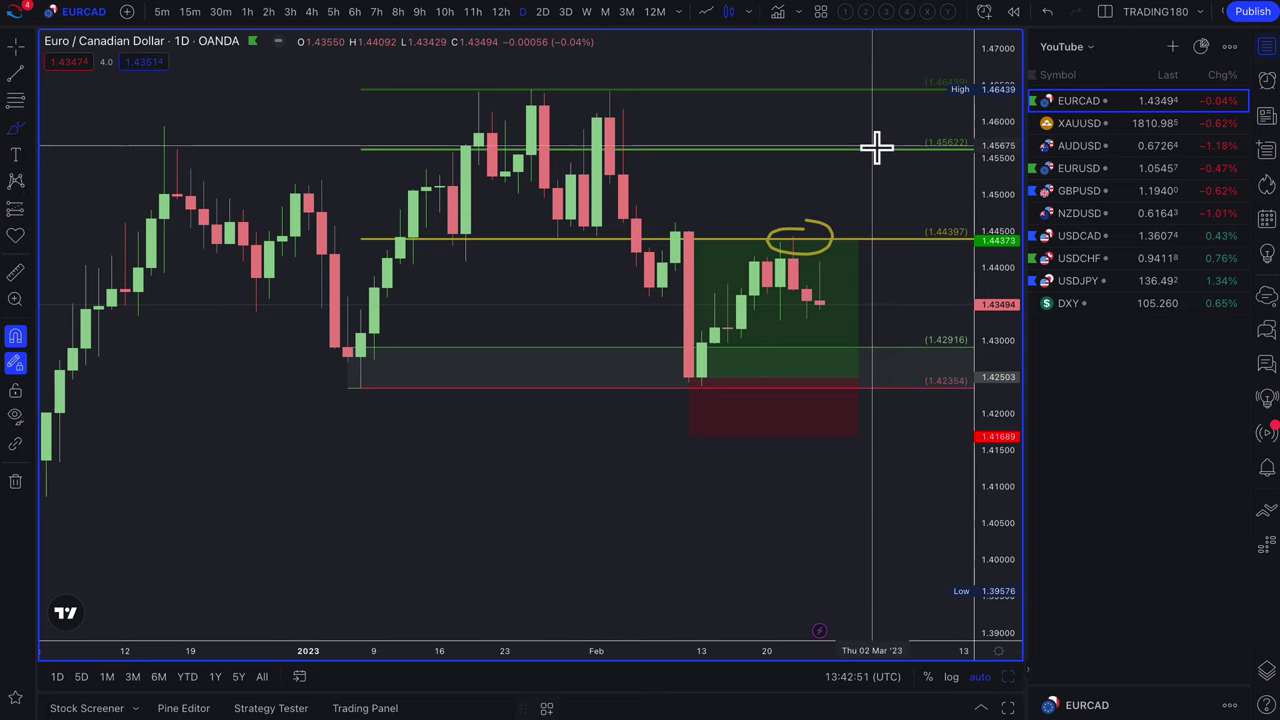
mouse_move(874, 143)
left_mouse_down()
mouse_move(849, 177)
mouse_move(857, 149)
mouse_move(868, 170)
left_mouse_up()
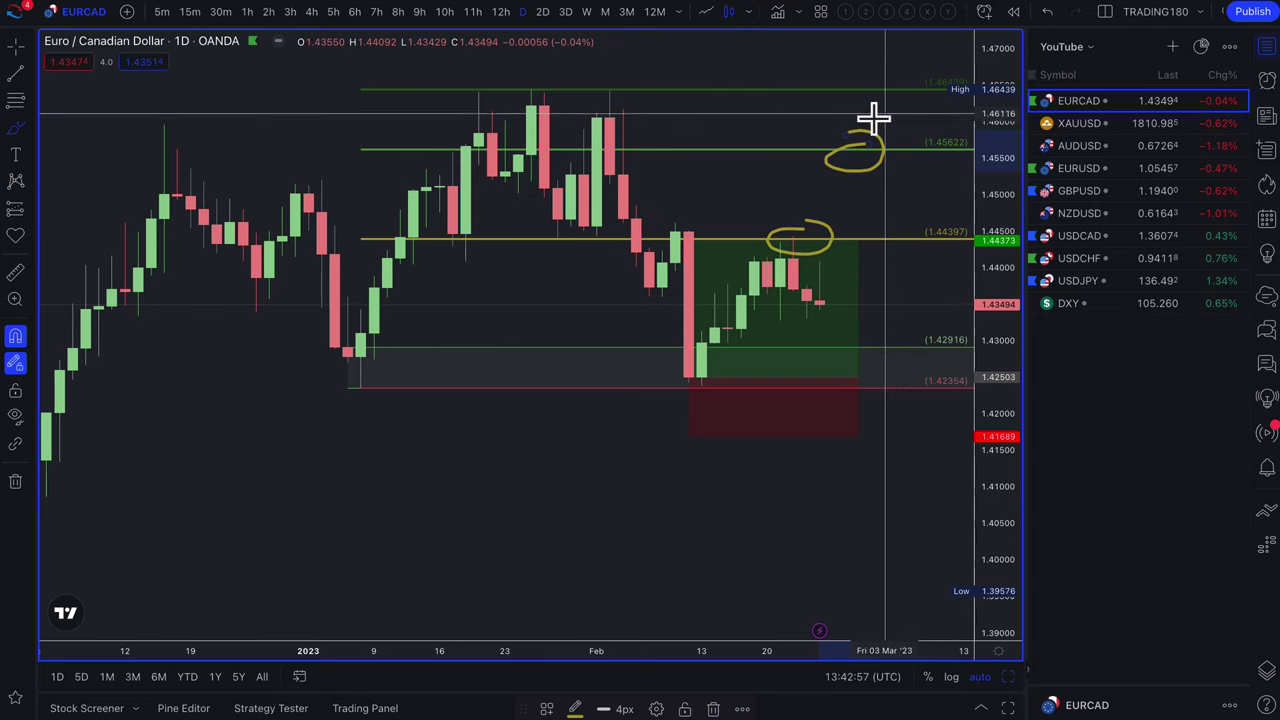
mouse_move(873, 118)
left_mouse_down()
mouse_move(863, 134)
mouse_move(909, 51)
mouse_move(922, 62)
left_mouse_up()
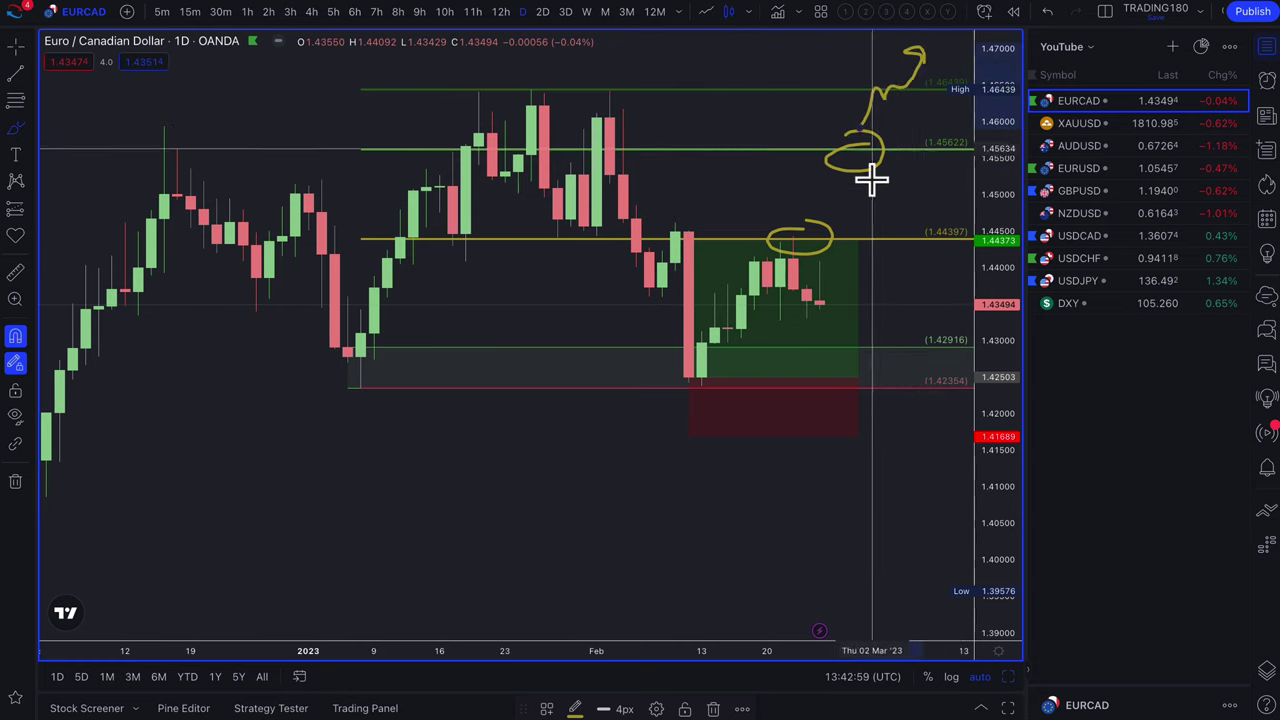
scroll(871, 178, "down", 1)
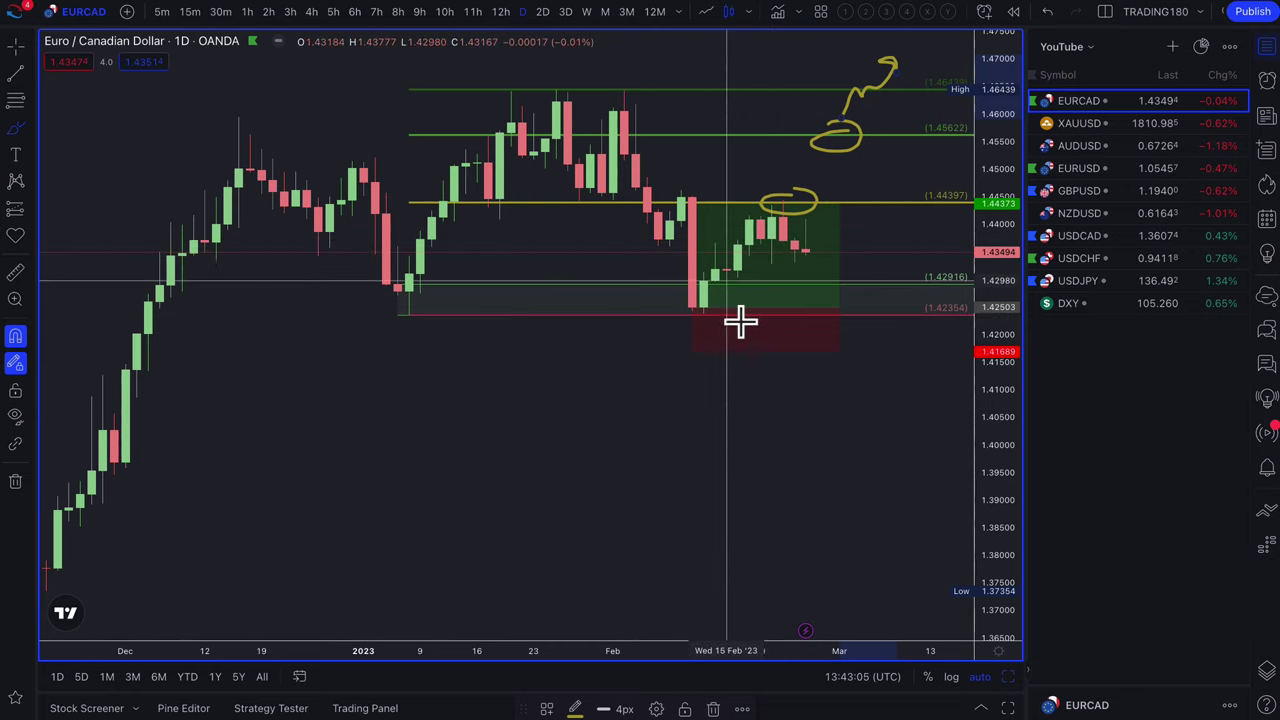
left_click_drag(712, 289, 709, 294)
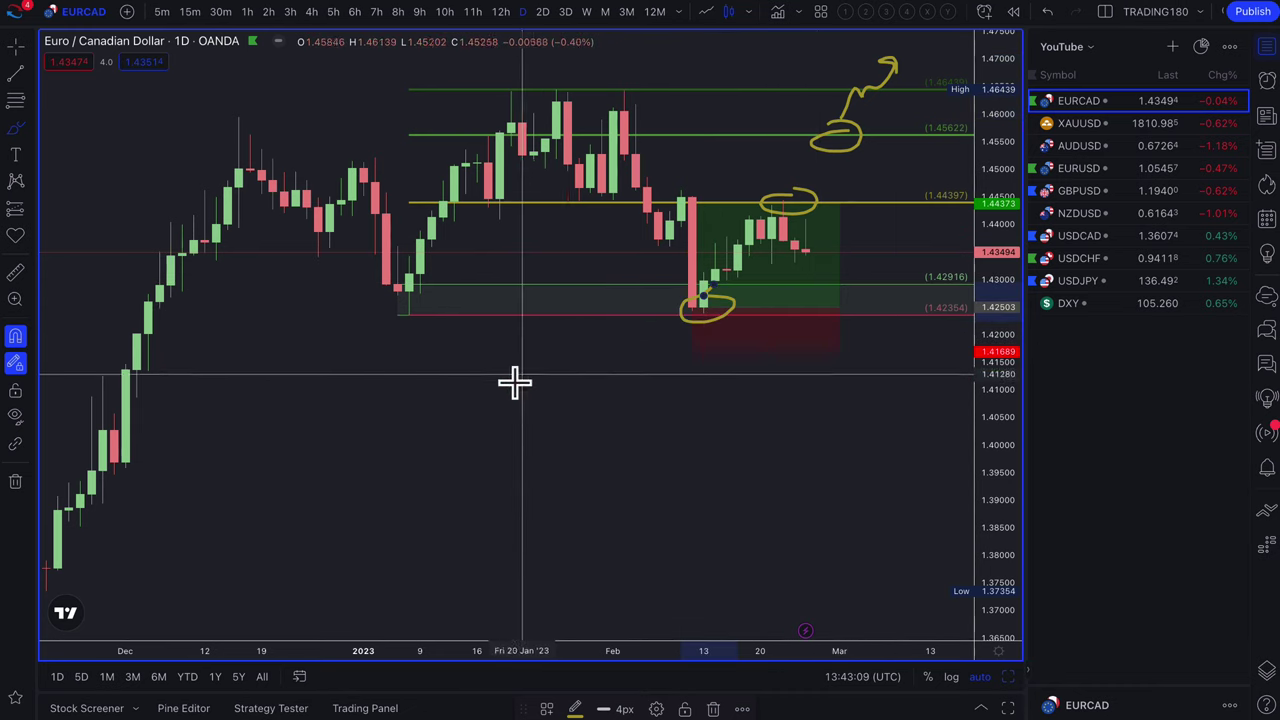
Start bar replay on the EURCAD daily chart from Fri 10 Feb '23
scroll(629, 251, "down", 3)
scroll(609, 232, "up", 5)
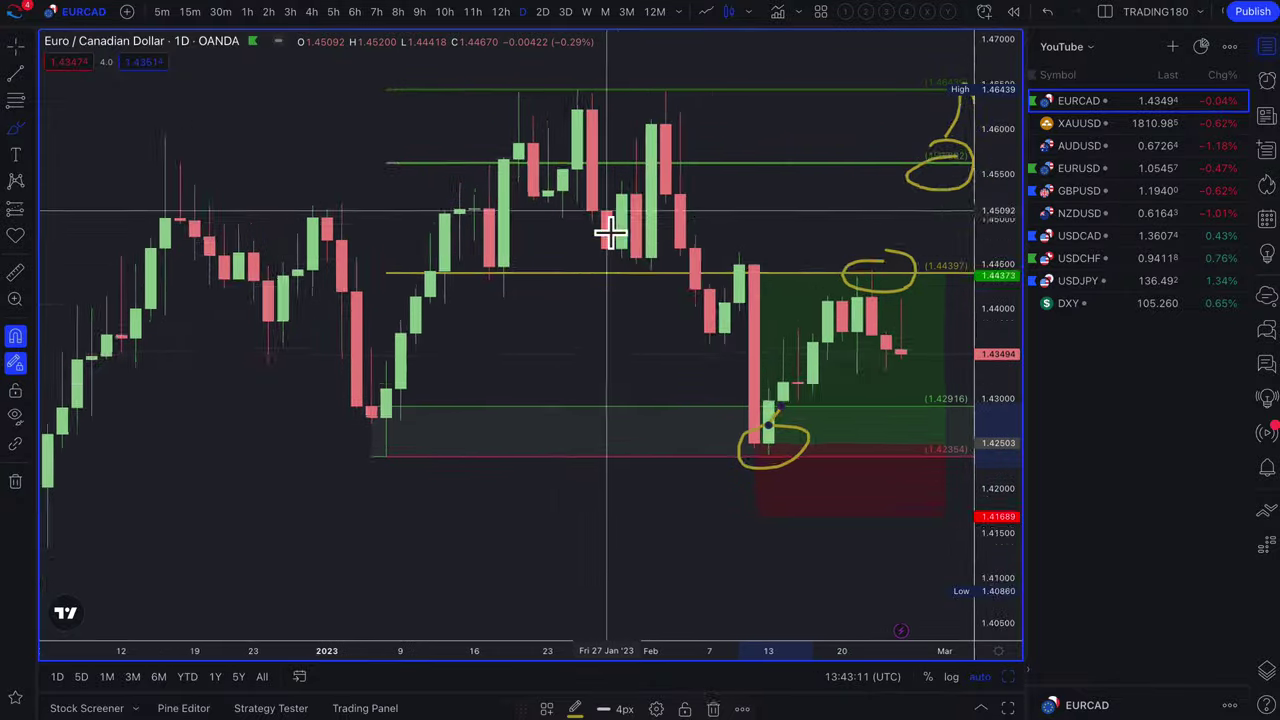
scroll(608, 232, "down", 1)
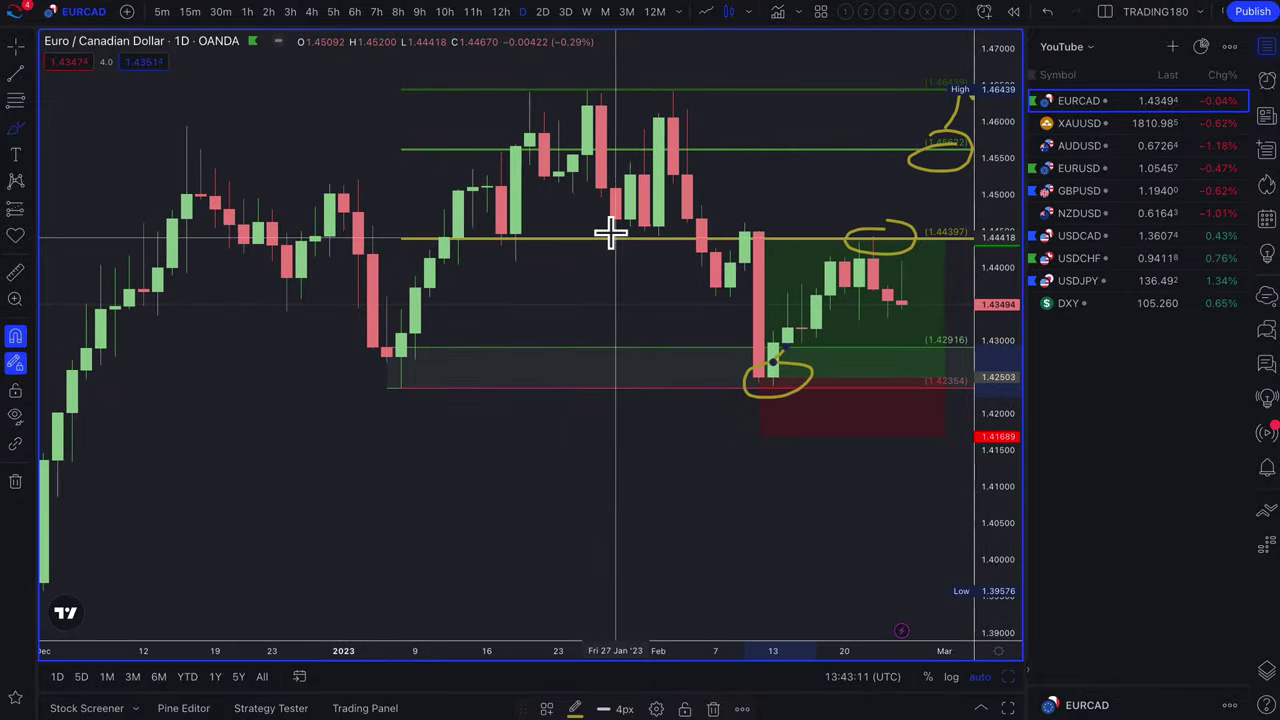
left_click(1013, 12)
left_click(768, 210)
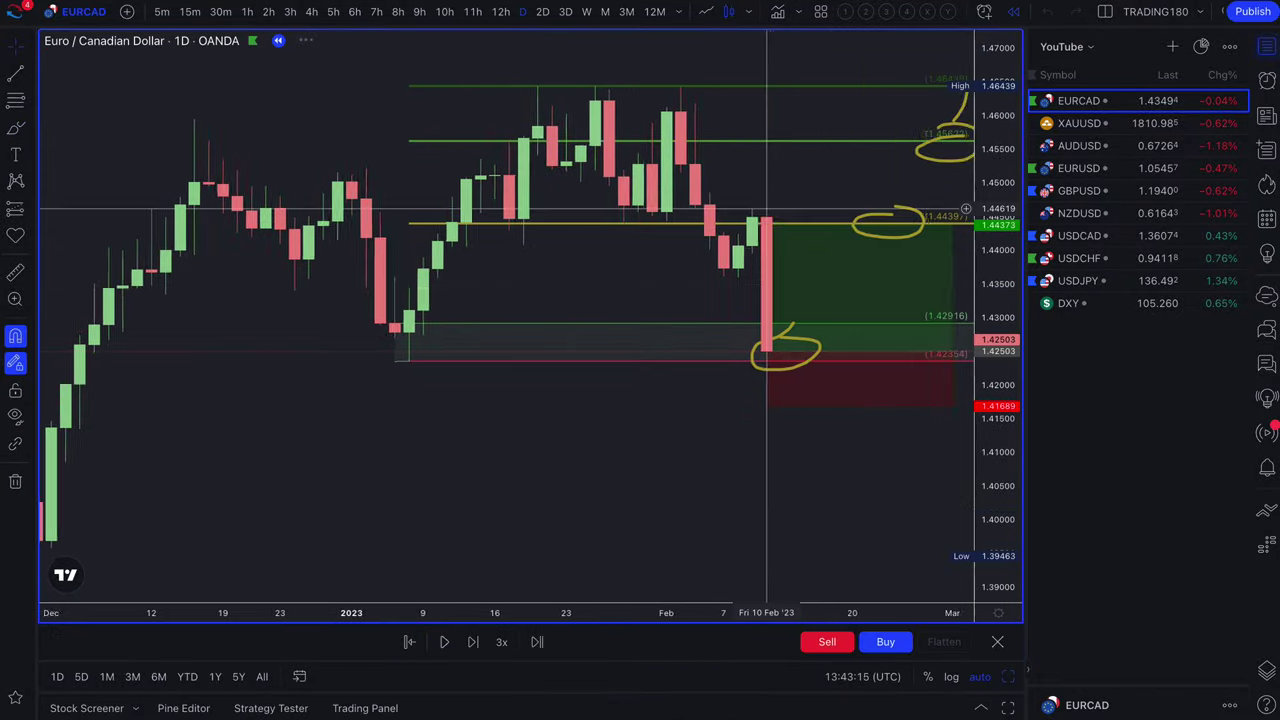
Compare the replayed EURCAD drop with the 11th february analysis video on Vimeo and return to the TradingView chart
scroll(743, 226, "up", 3)
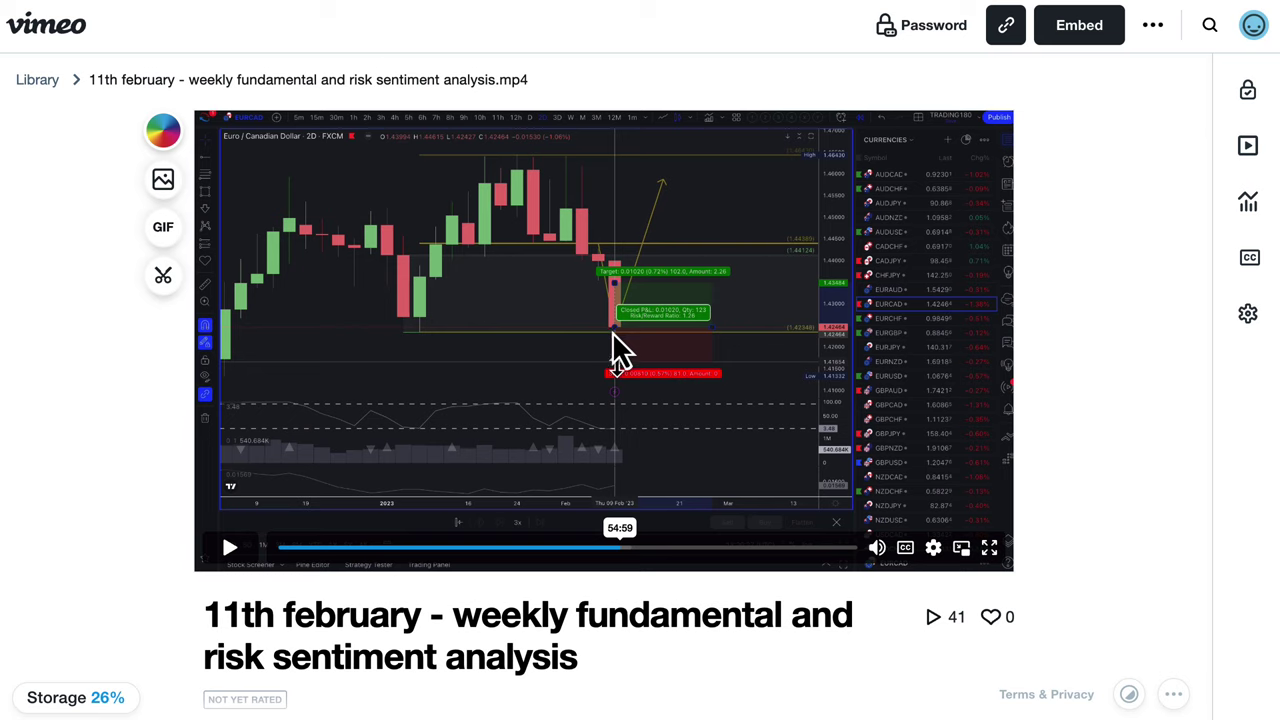
left_click(627, 380)
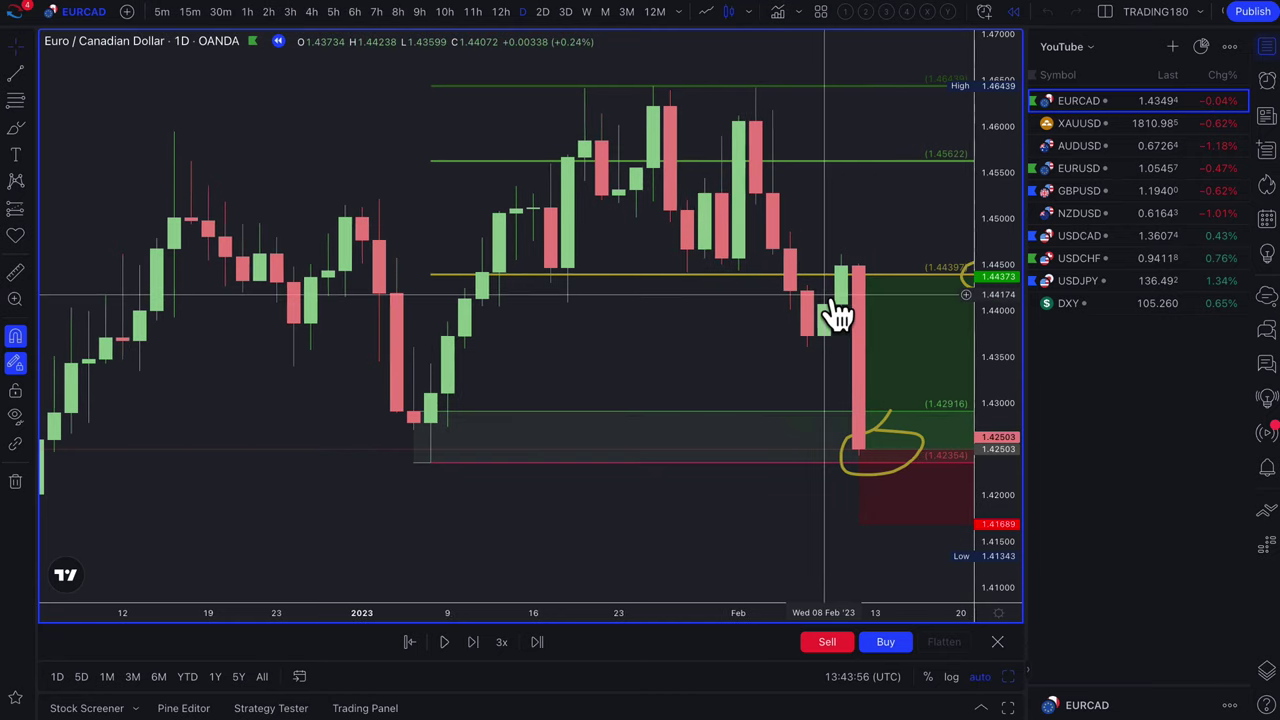
scroll(838, 315, "down", 3)
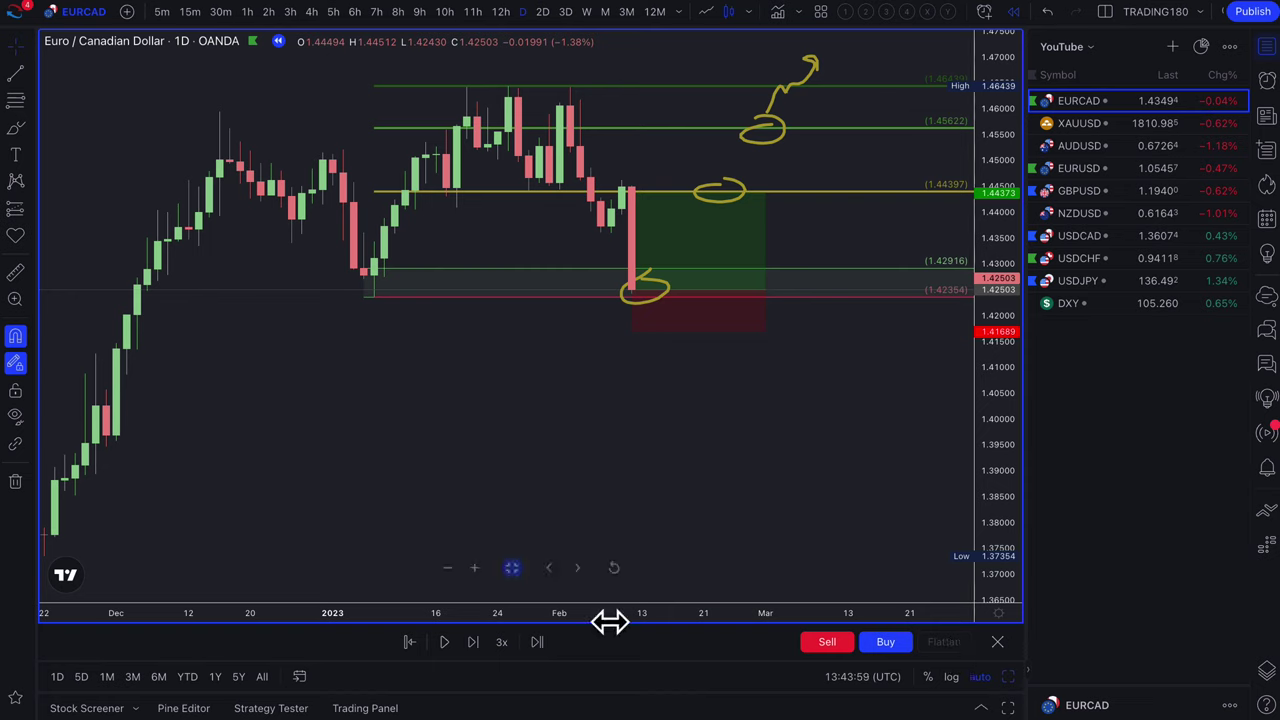
Reselect Fri 10 Feb '23 as the replay starting bar and jump the EURCAD chart back to the latest candle
left_click(408, 642)
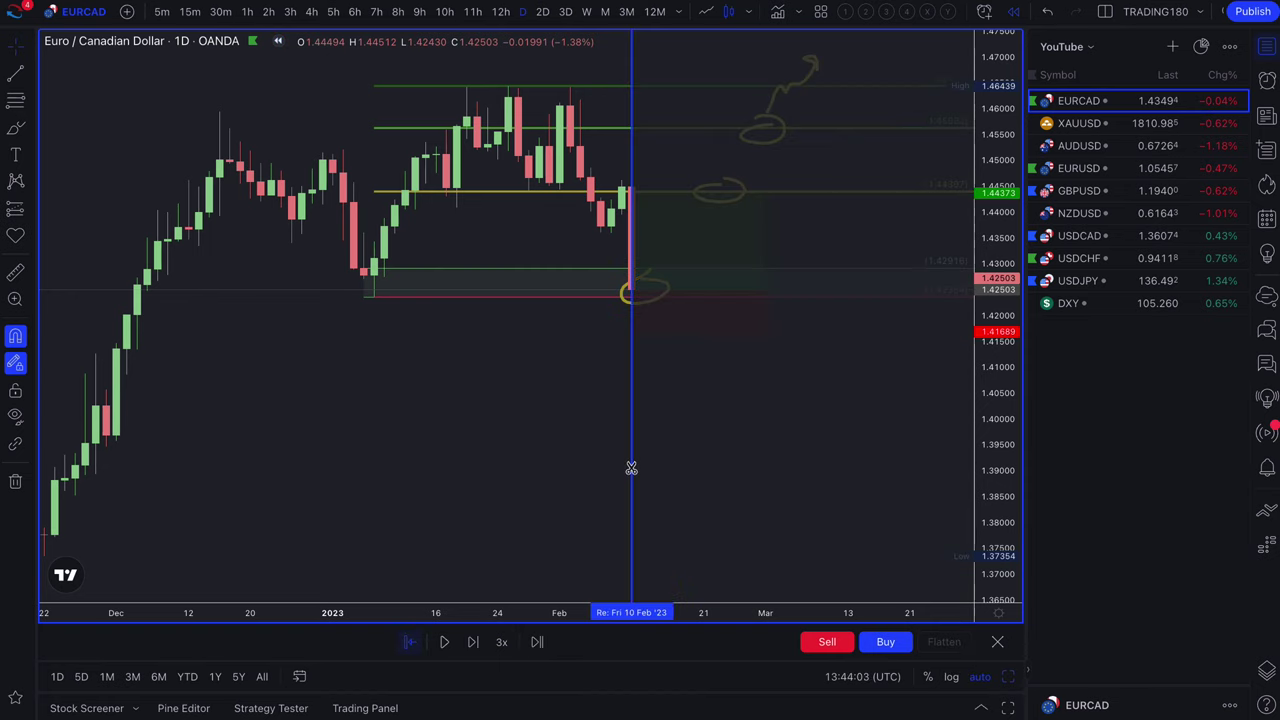
left_click(631, 542)
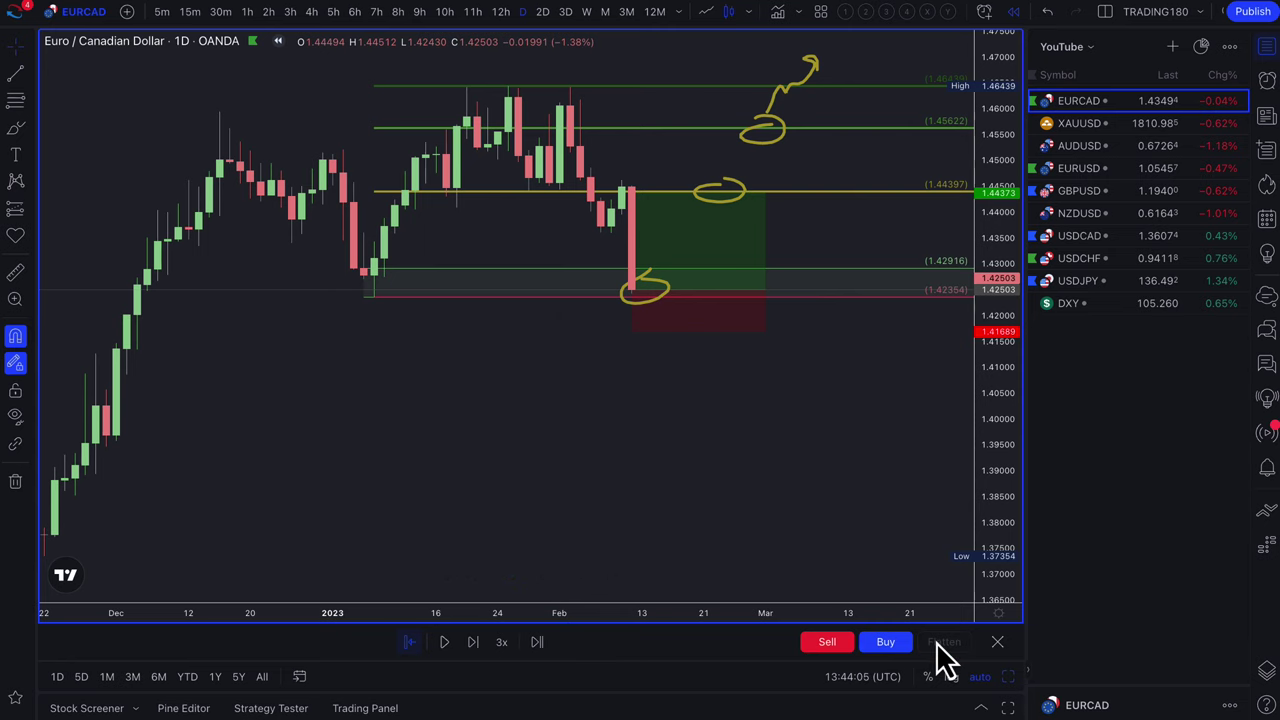
left_click(537, 650)
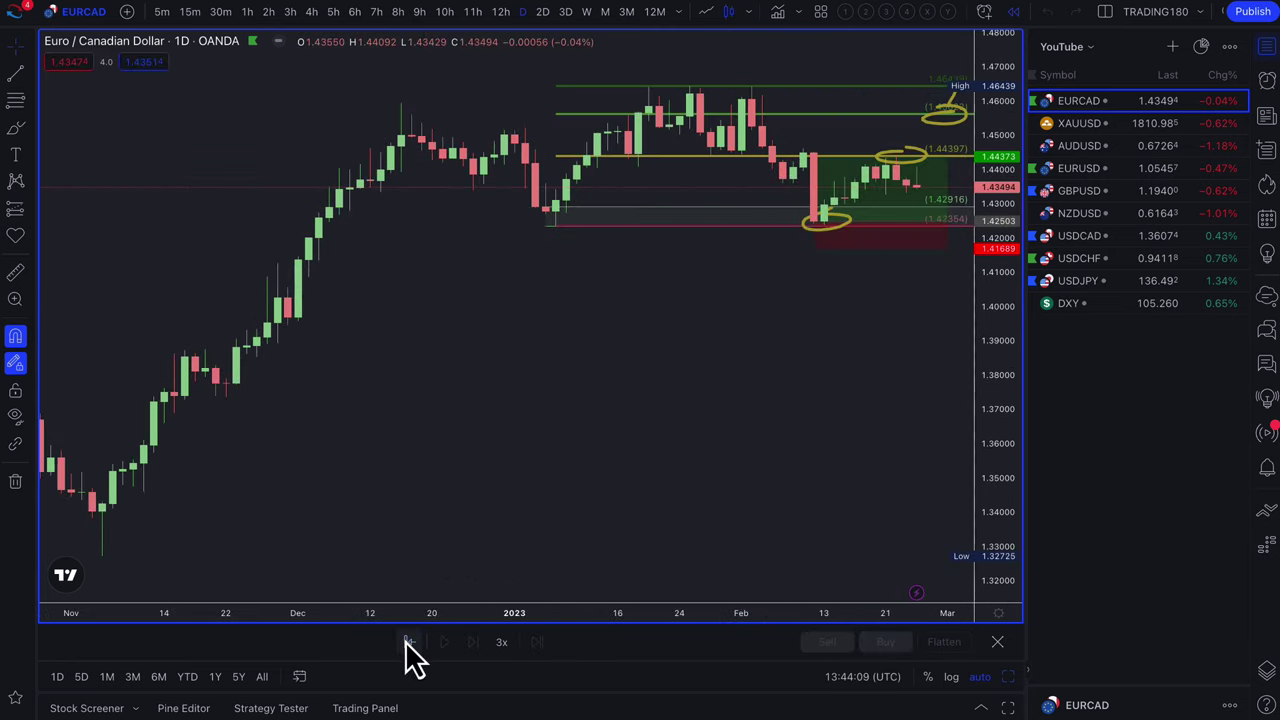
scroll(829, 391, "up", 3)
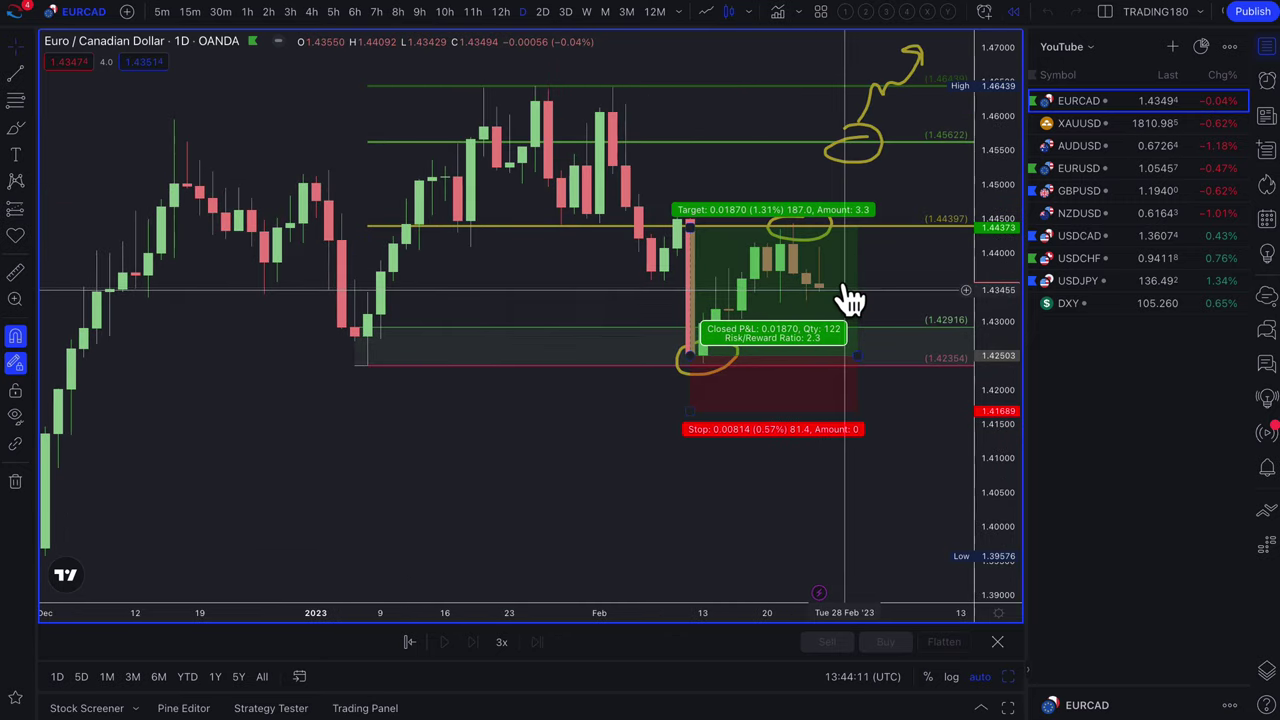